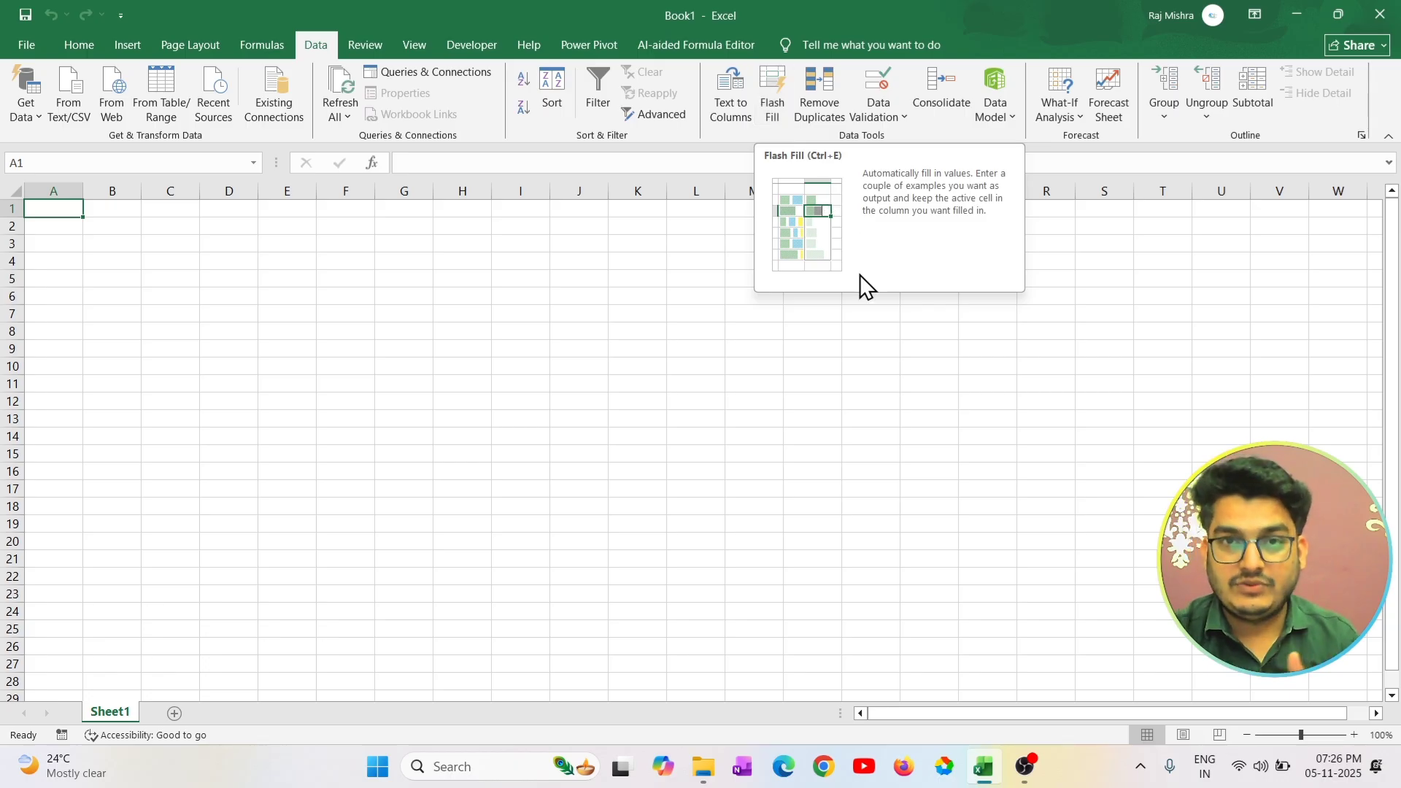
pyautogui.click(874, 422)
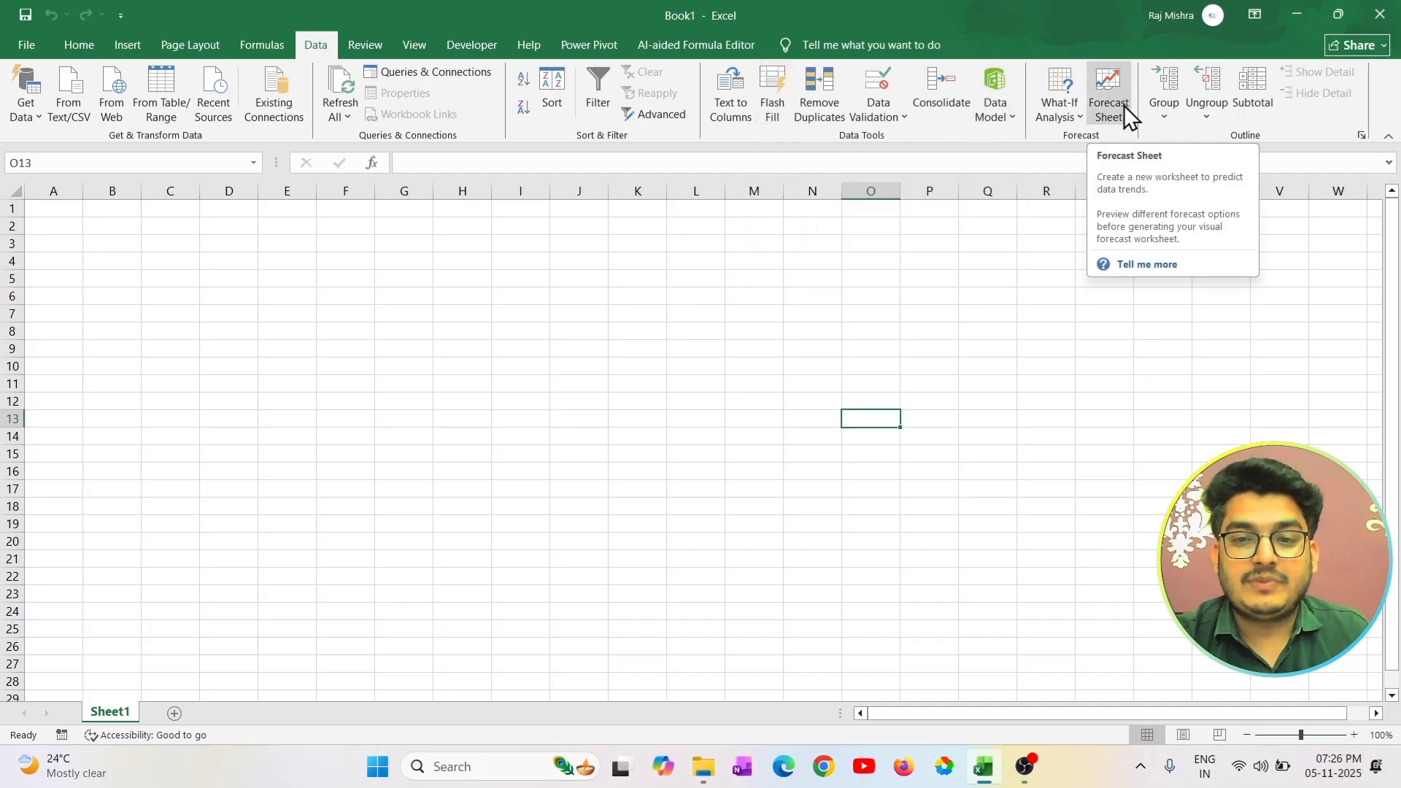
pyautogui.click(662, 315)
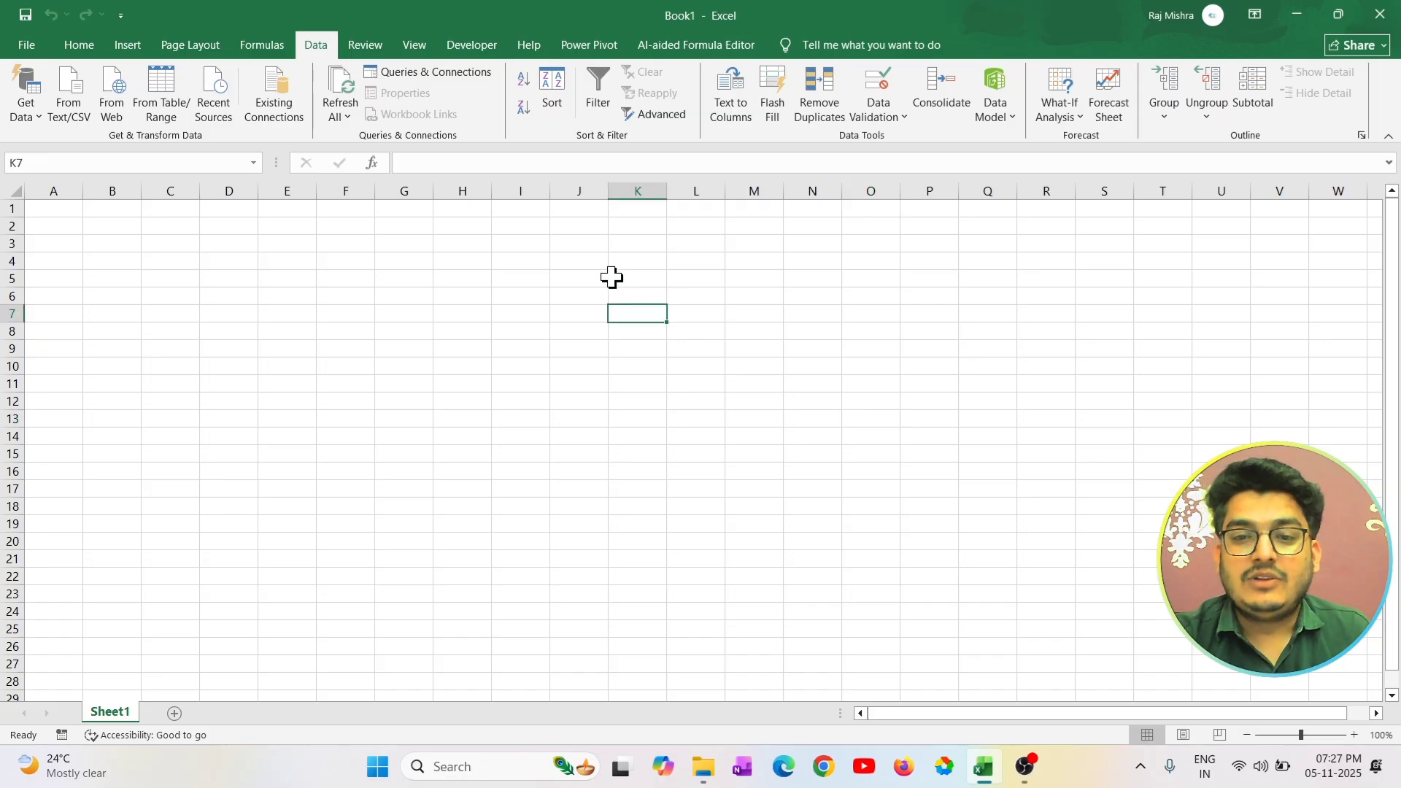
pyautogui.click(613, 278)
pyautogui.keyDown('ctrl'); pyautogui.scroll(2, 612, 277); pyautogui.keyUp('ctrl')
pyautogui.keyDown('ctrl'); pyautogui.scroll(2, 613, 278); pyautogui.keyUp('ctrl')
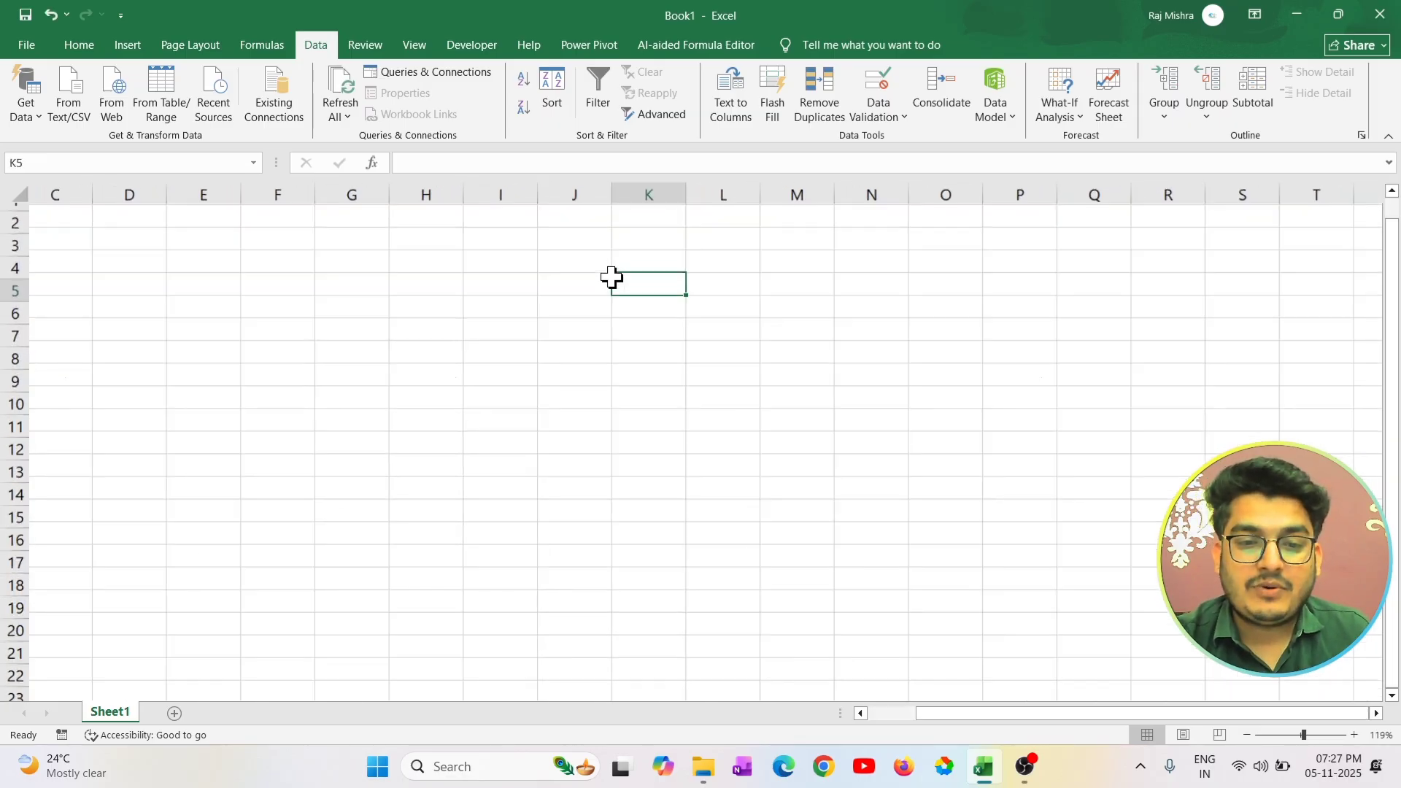
pyautogui.keyDown('ctrl'); pyautogui.scroll(1, 588, 277); pyautogui.keyUp('ctrl')
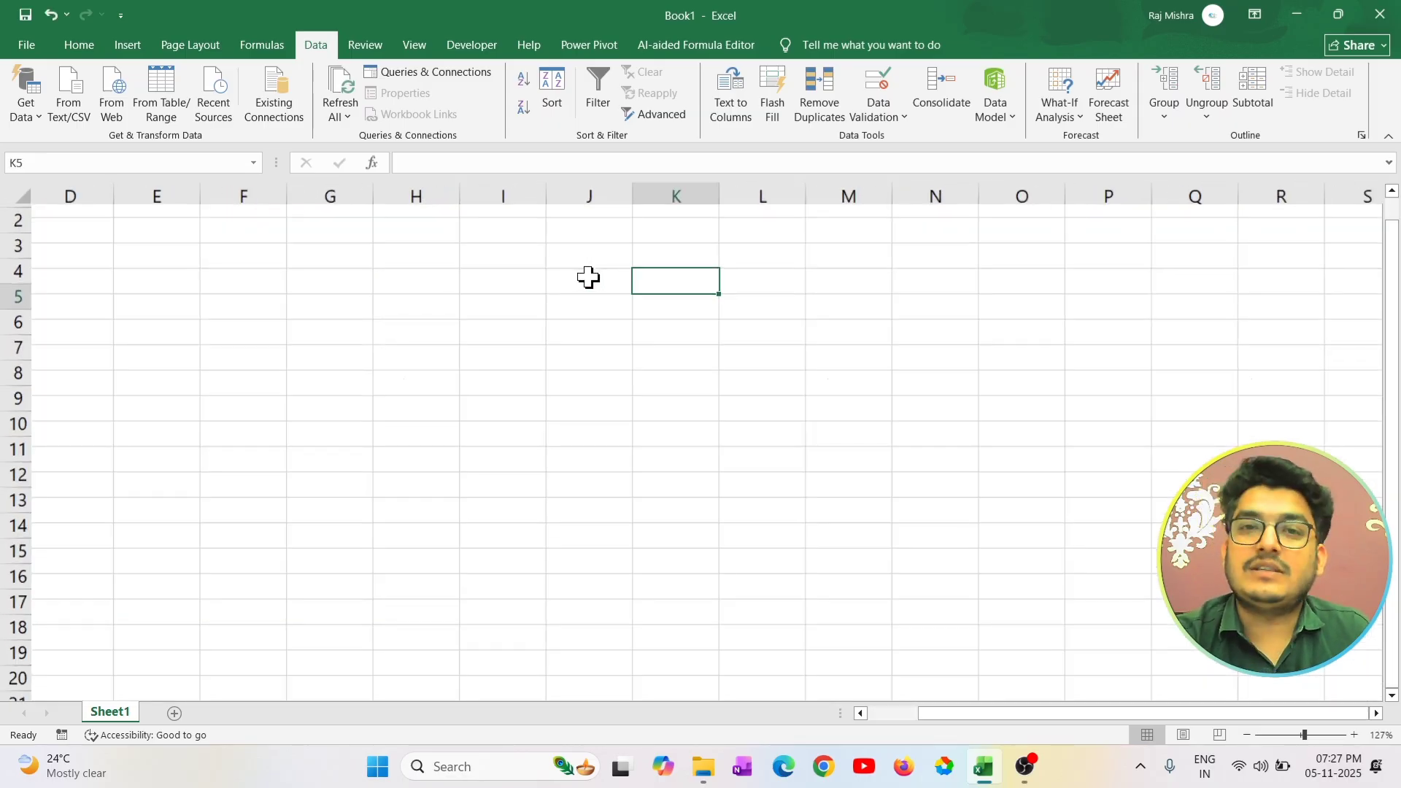
pyautogui.keyDown('ctrl'); pyautogui.scroll(1, 588, 276); pyautogui.keyUp('ctrl')
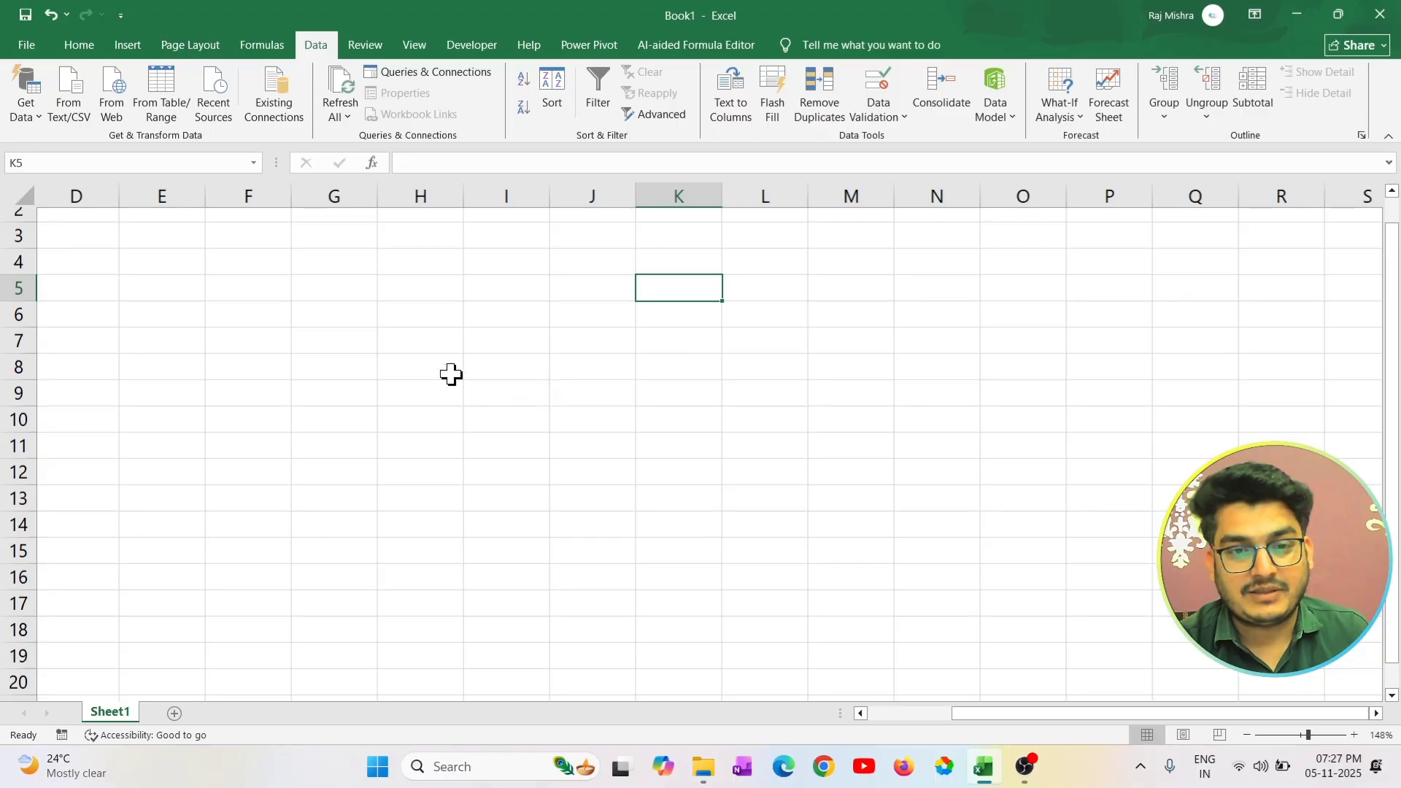
pyautogui.click(394, 321)
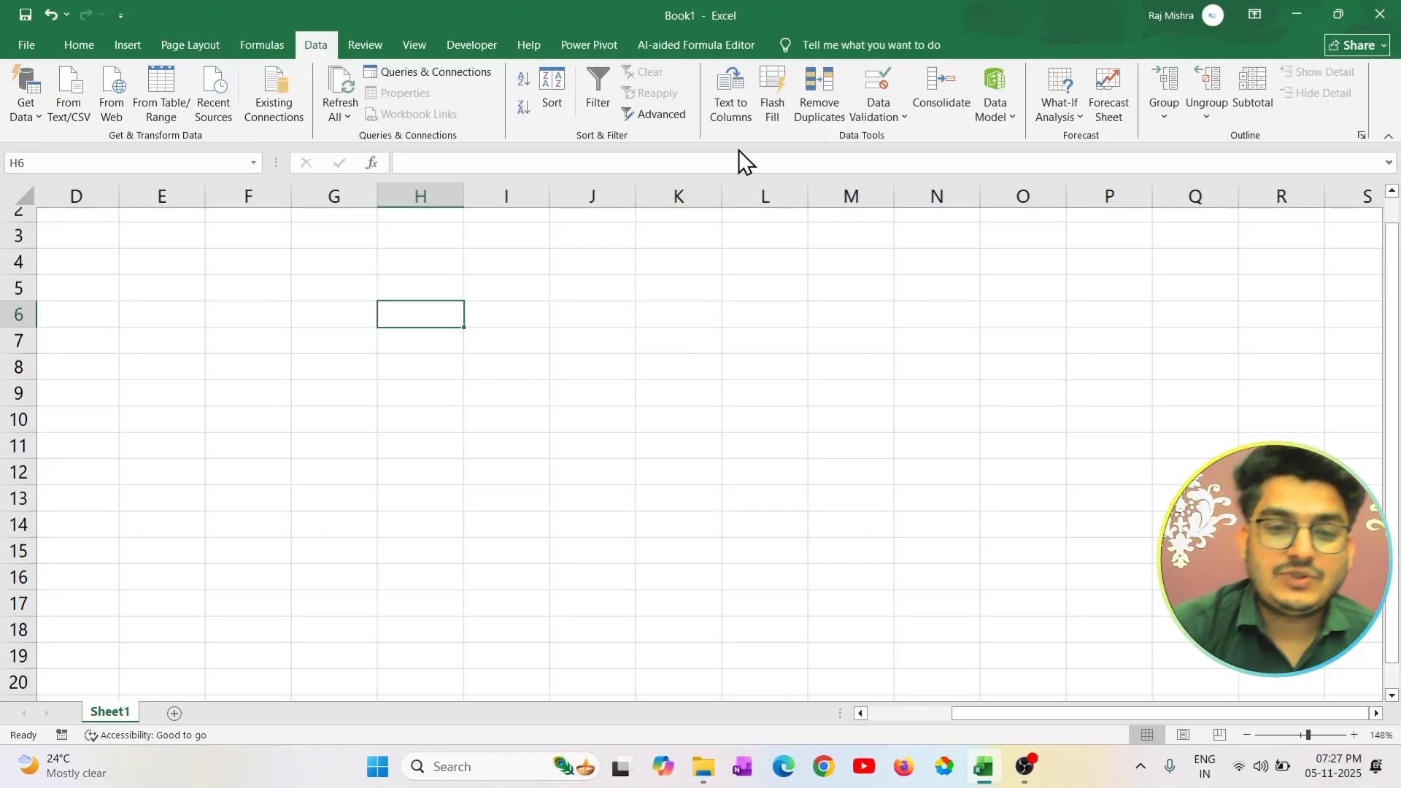
# Enter the text "pro qut rate total" in cell G5.
pyautogui.click(335, 302)
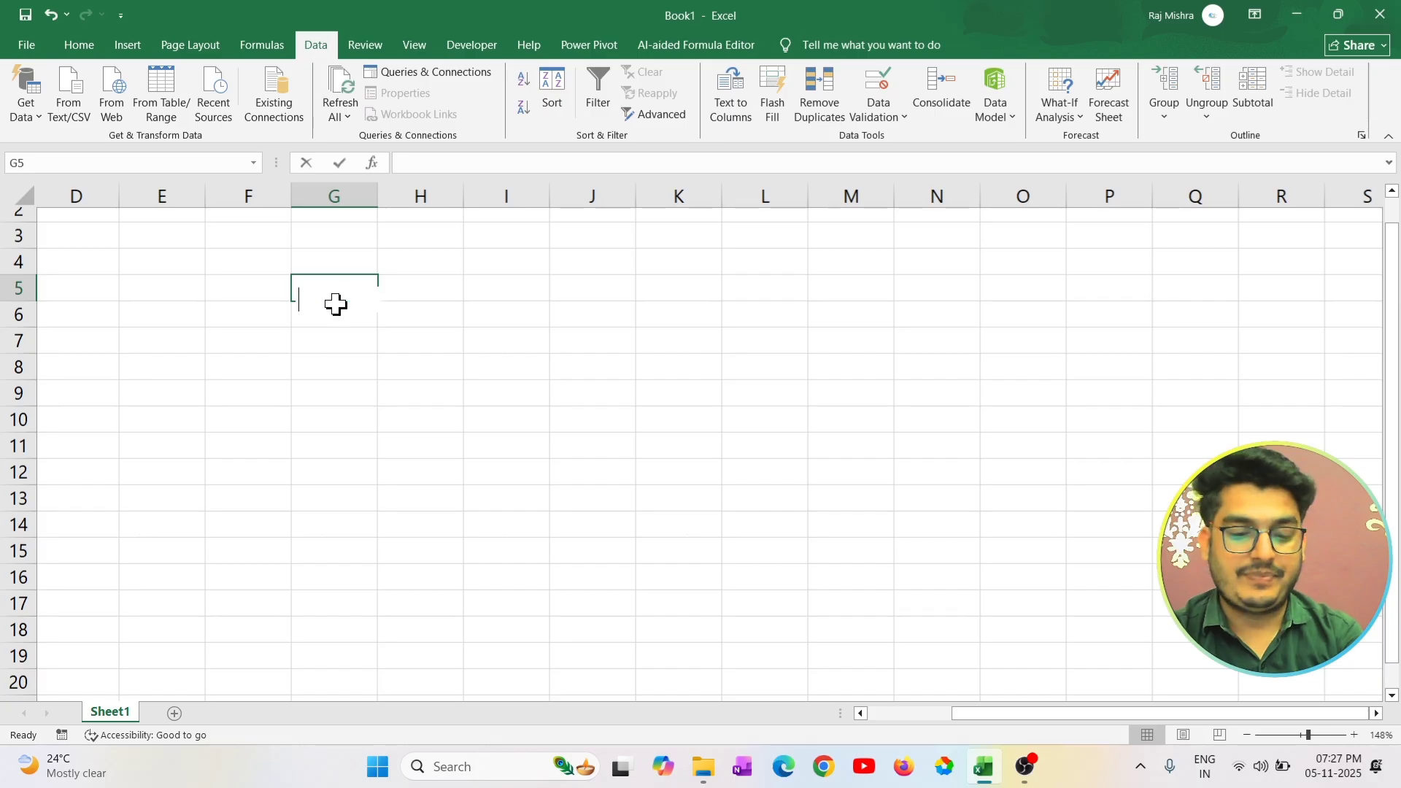
pyautogui.write('pro')
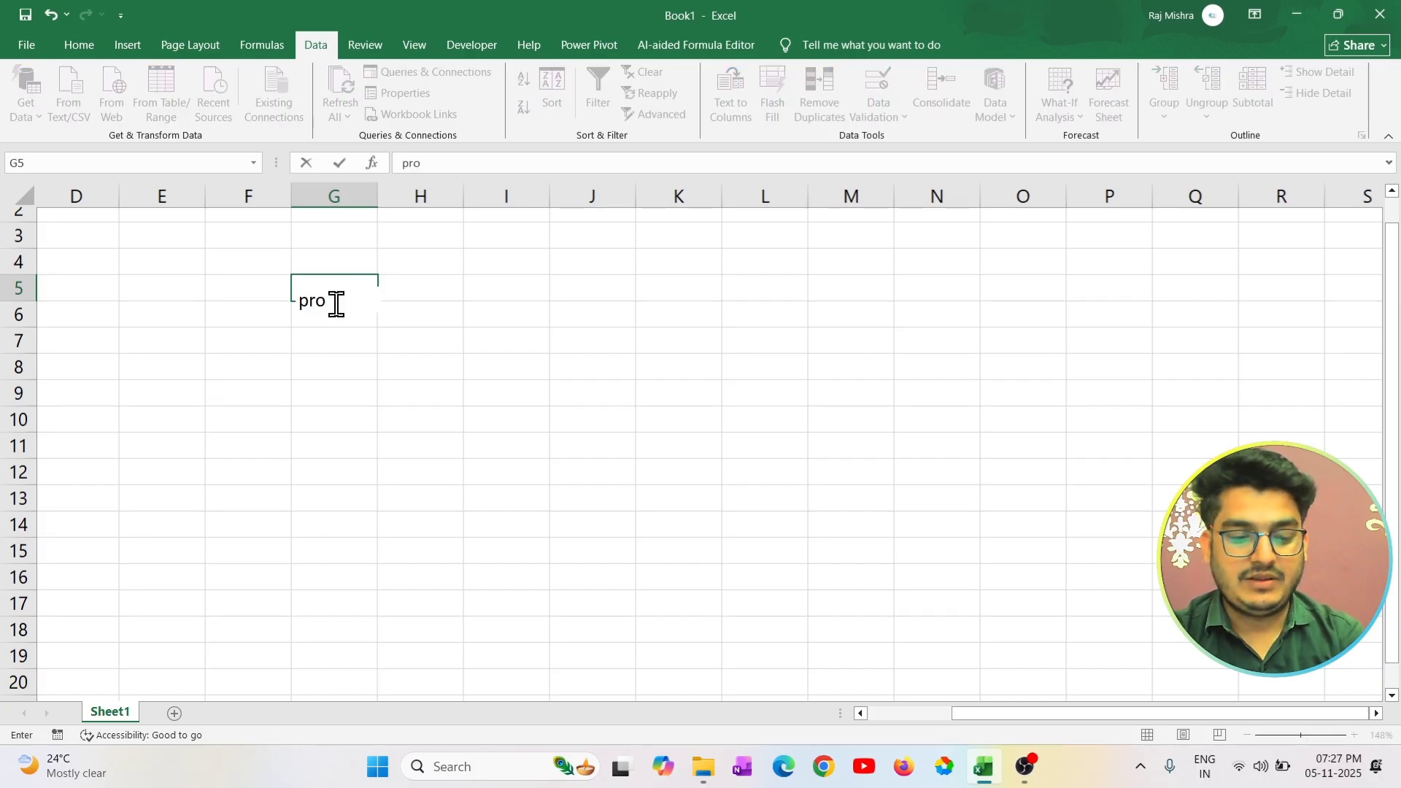
pyautogui.write(' q')
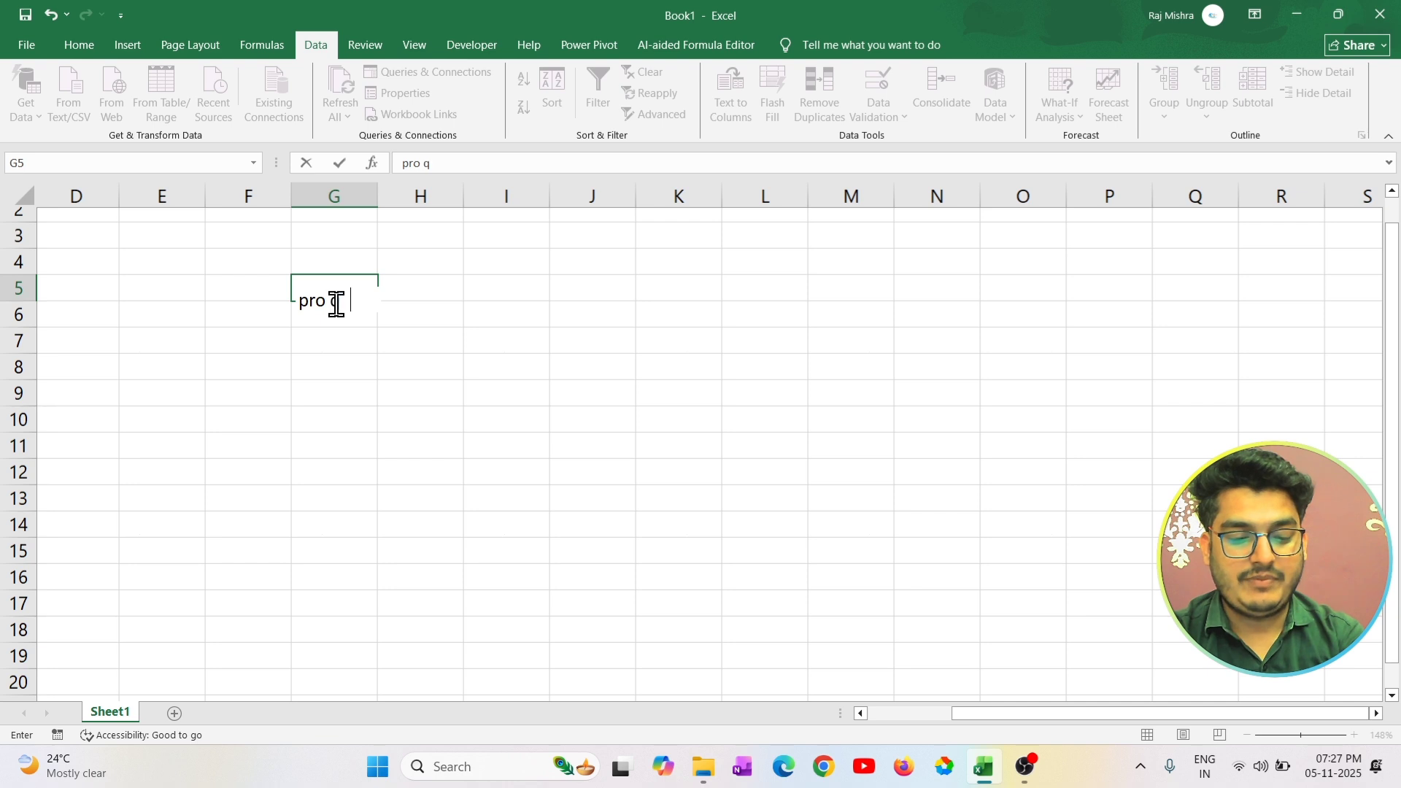
pyautogui.write('ut rate total')
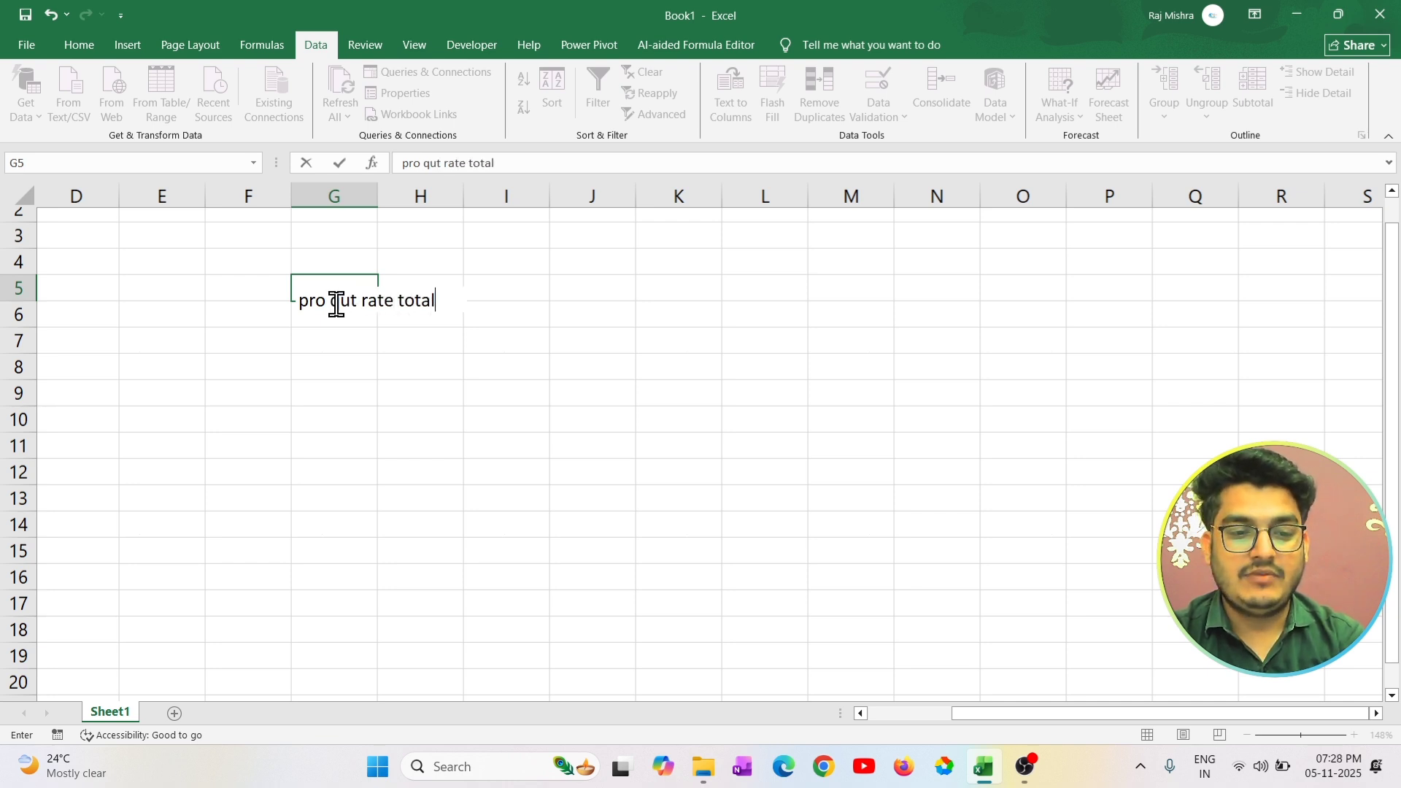
pyautogui.press('Return')
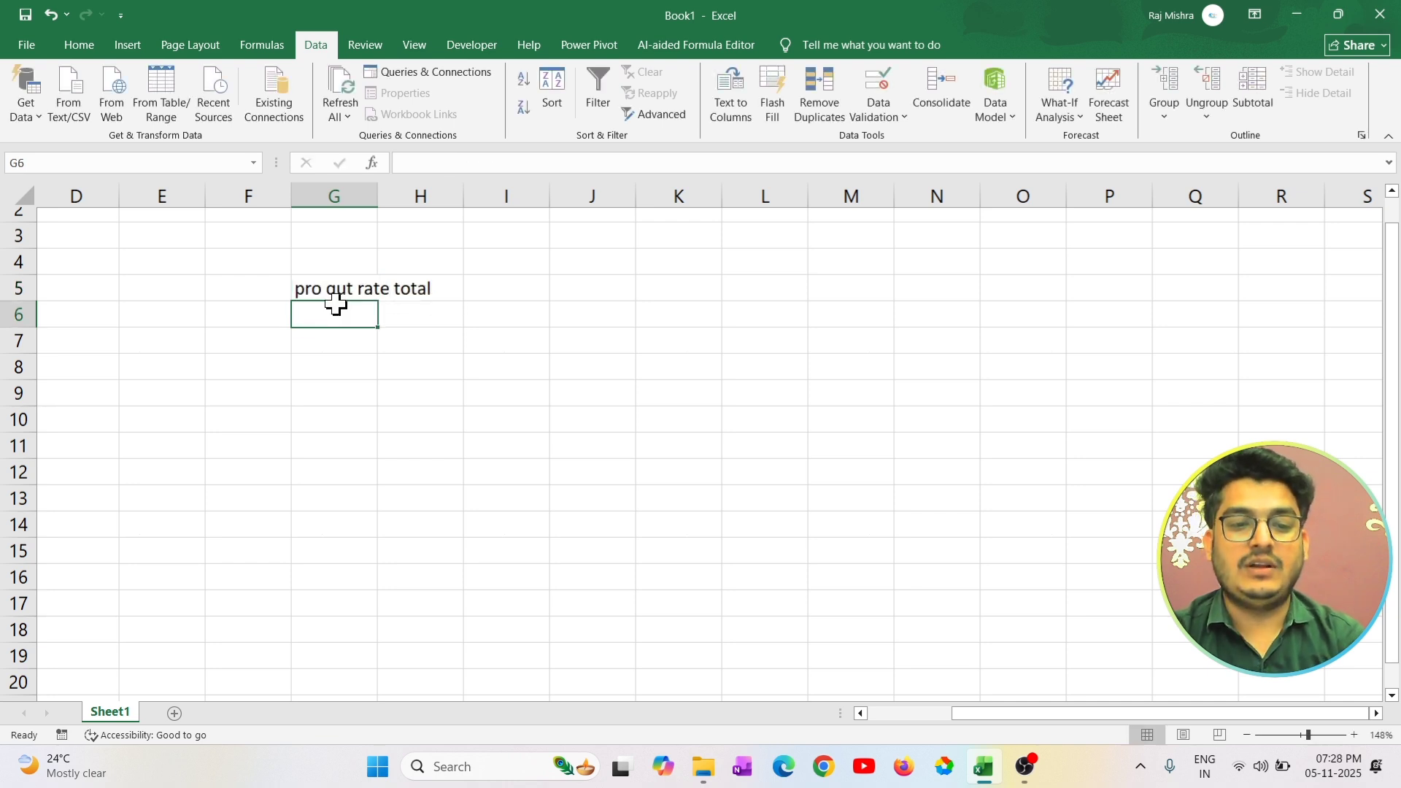
# Split the text in G5 into separate columns with Text to Columns, using Fixed width, the suggested breaks and General format.
pyautogui.click(337, 293)
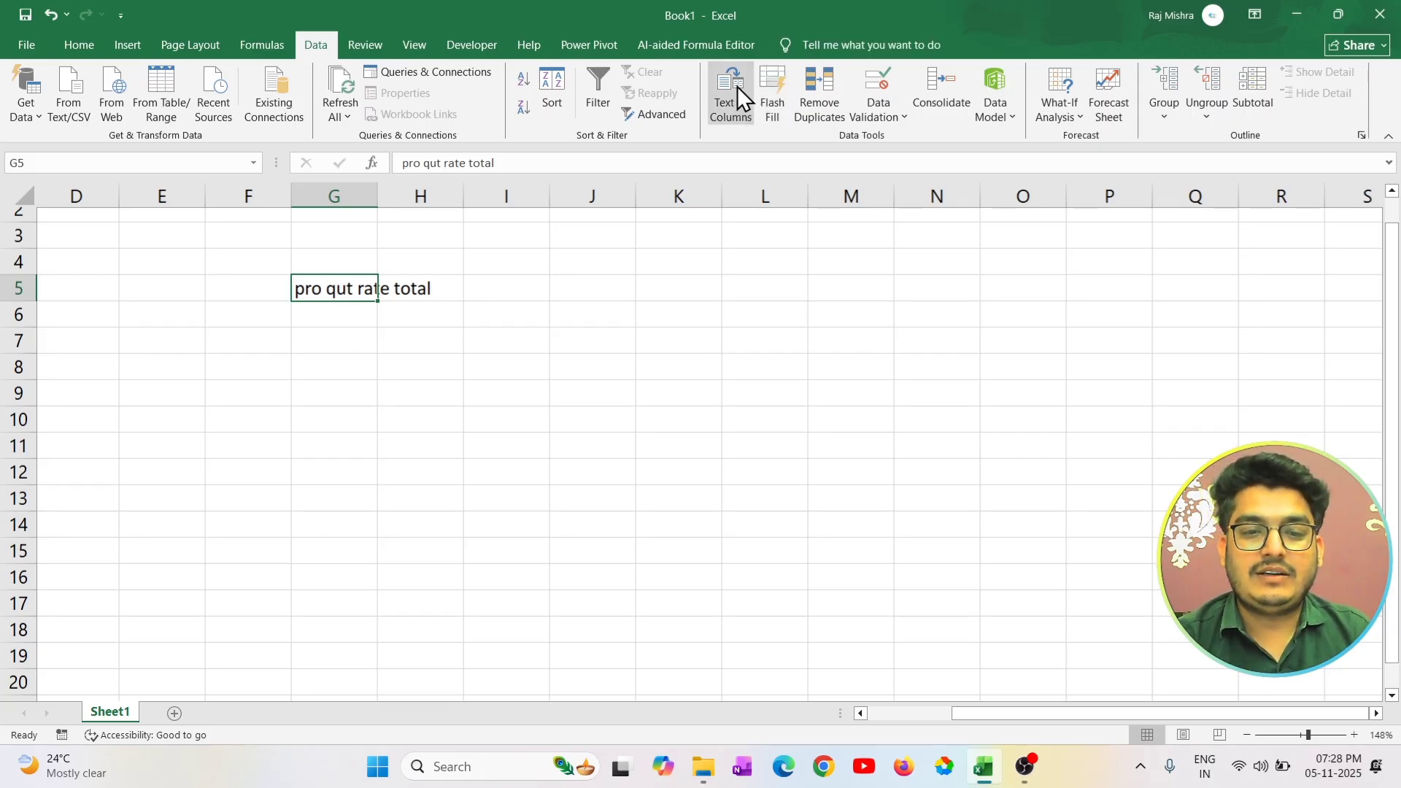
pyautogui.click(720, 95)
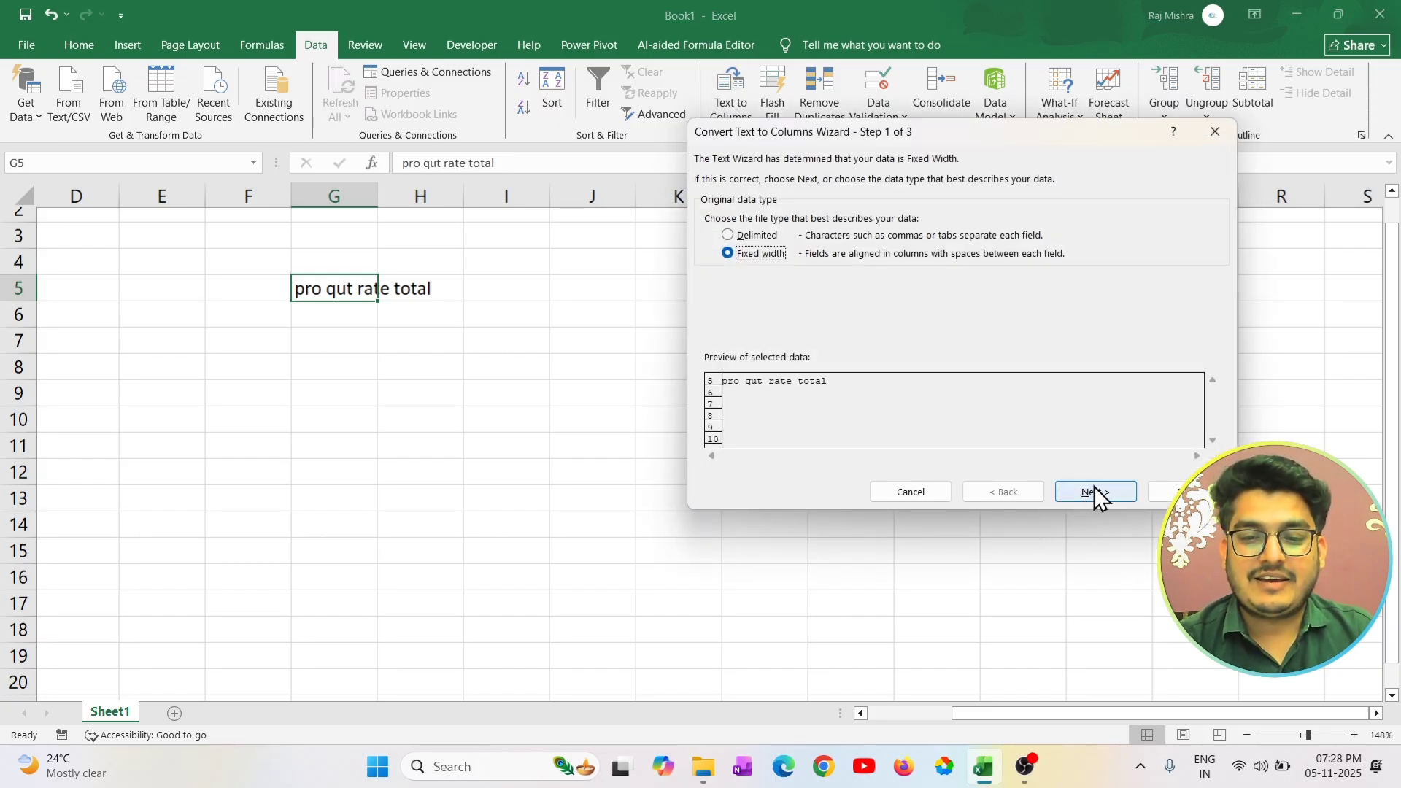
pyautogui.click(1093, 492)
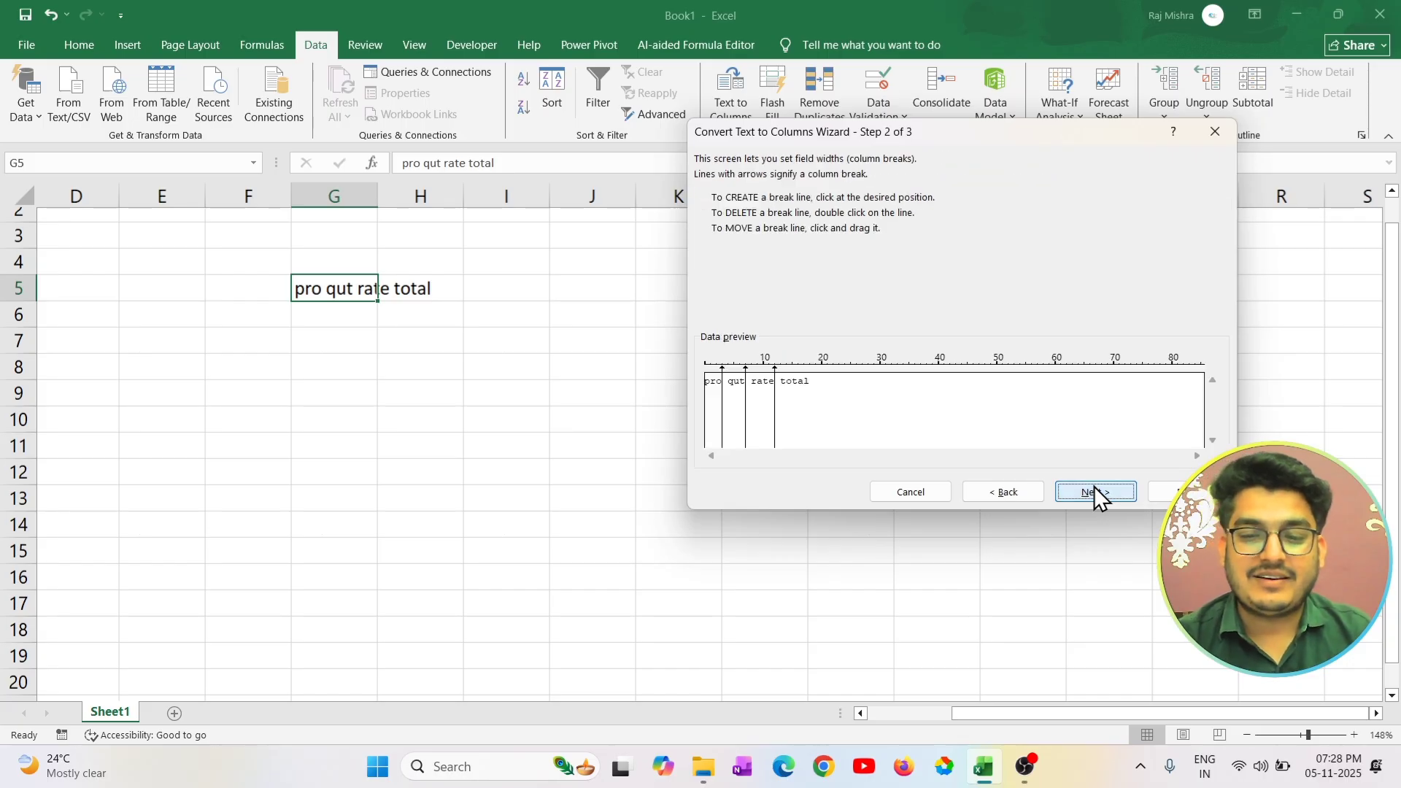
pyautogui.click(1101, 495)
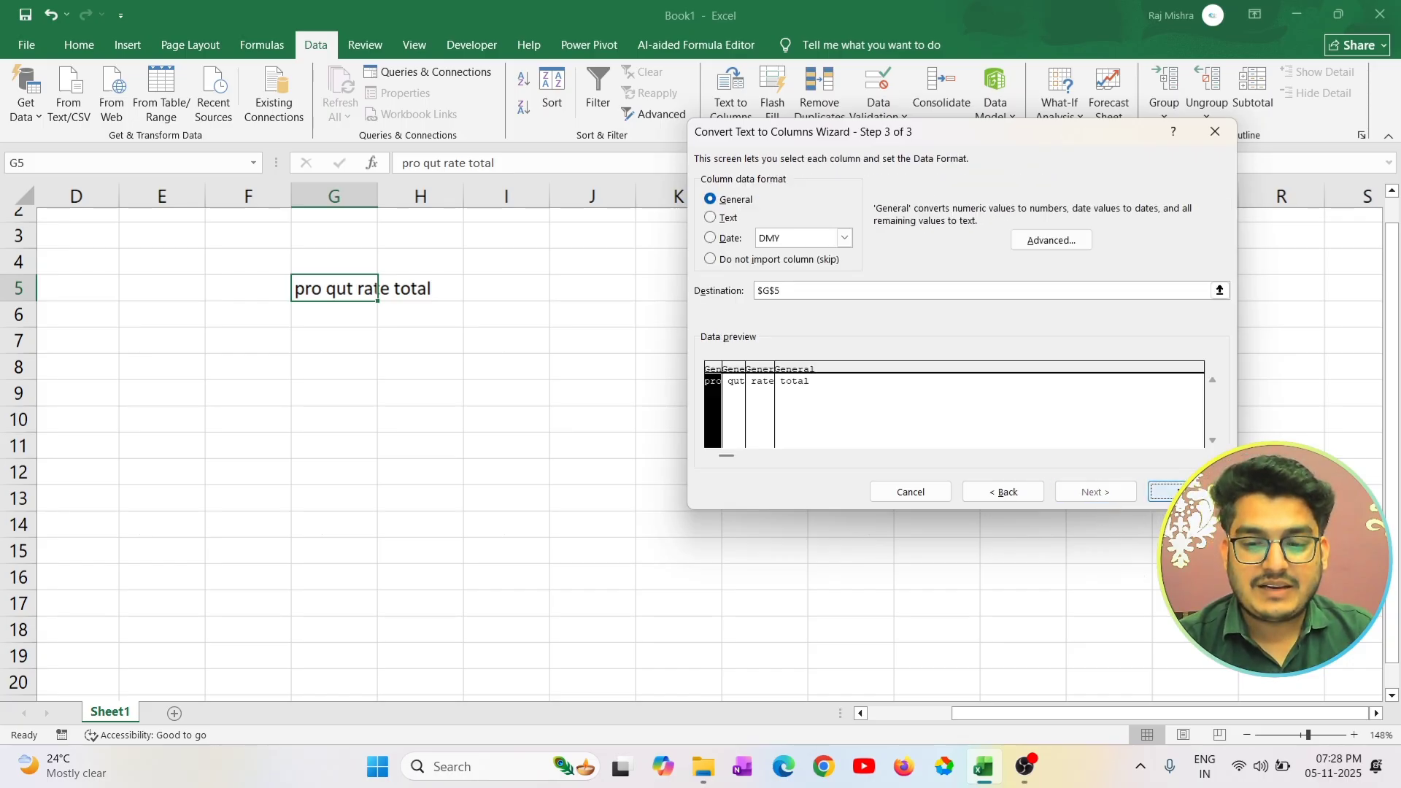
pyautogui.click(1171, 492)
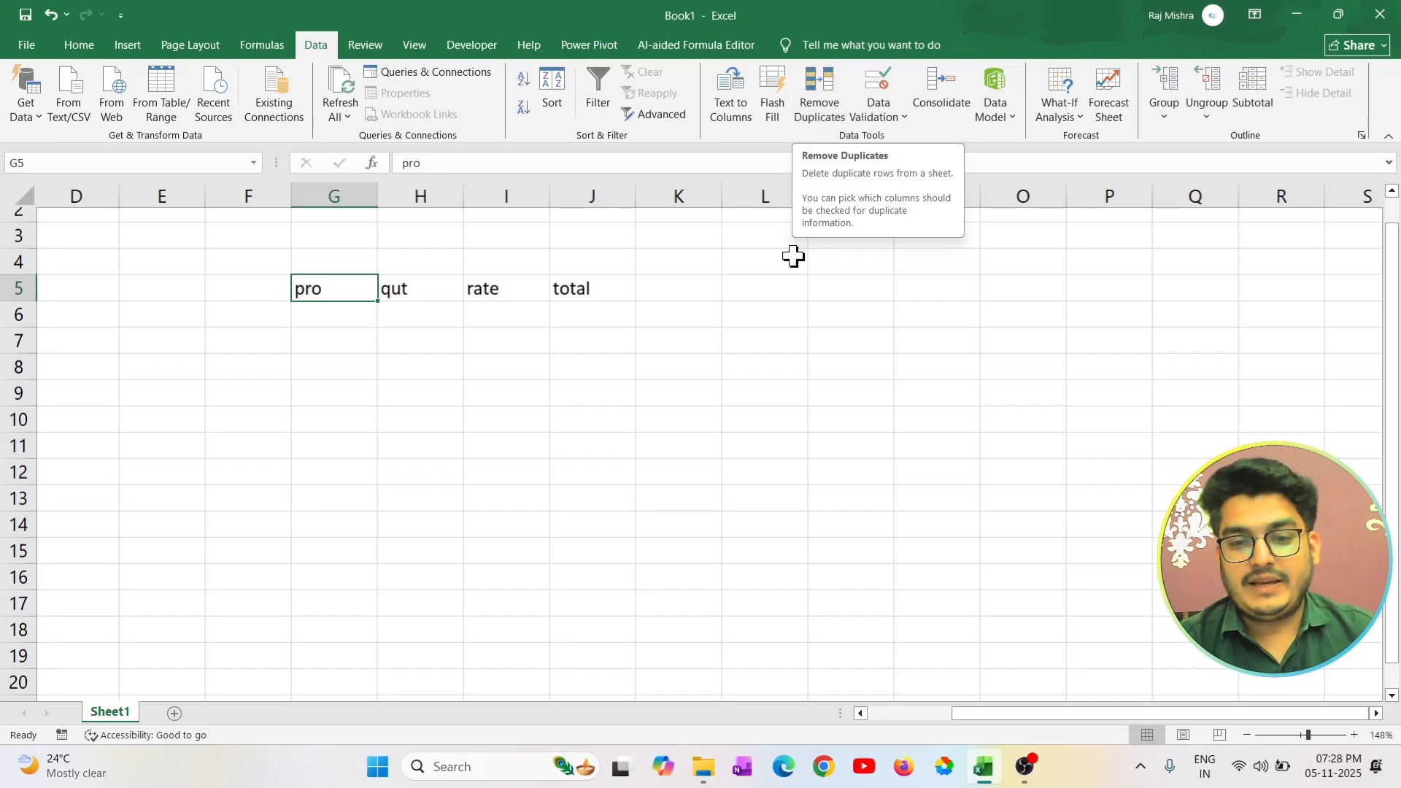
# Fill G6 to G11 under the pro heading with mouse, keyboard, mouse, lcd, led and lcd.
pyautogui.click(319, 372)
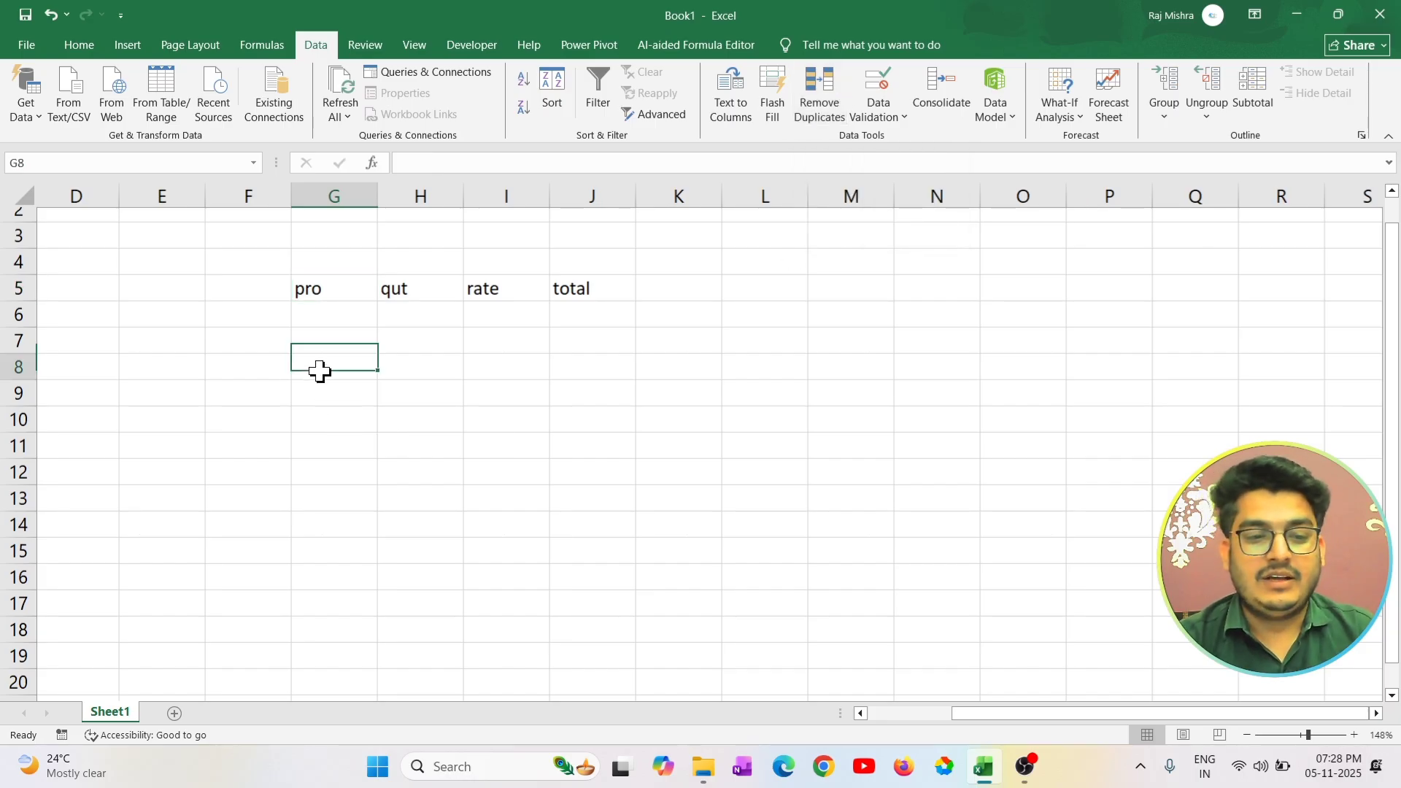
pyautogui.click(333, 316)
pyautogui.write('mouse')
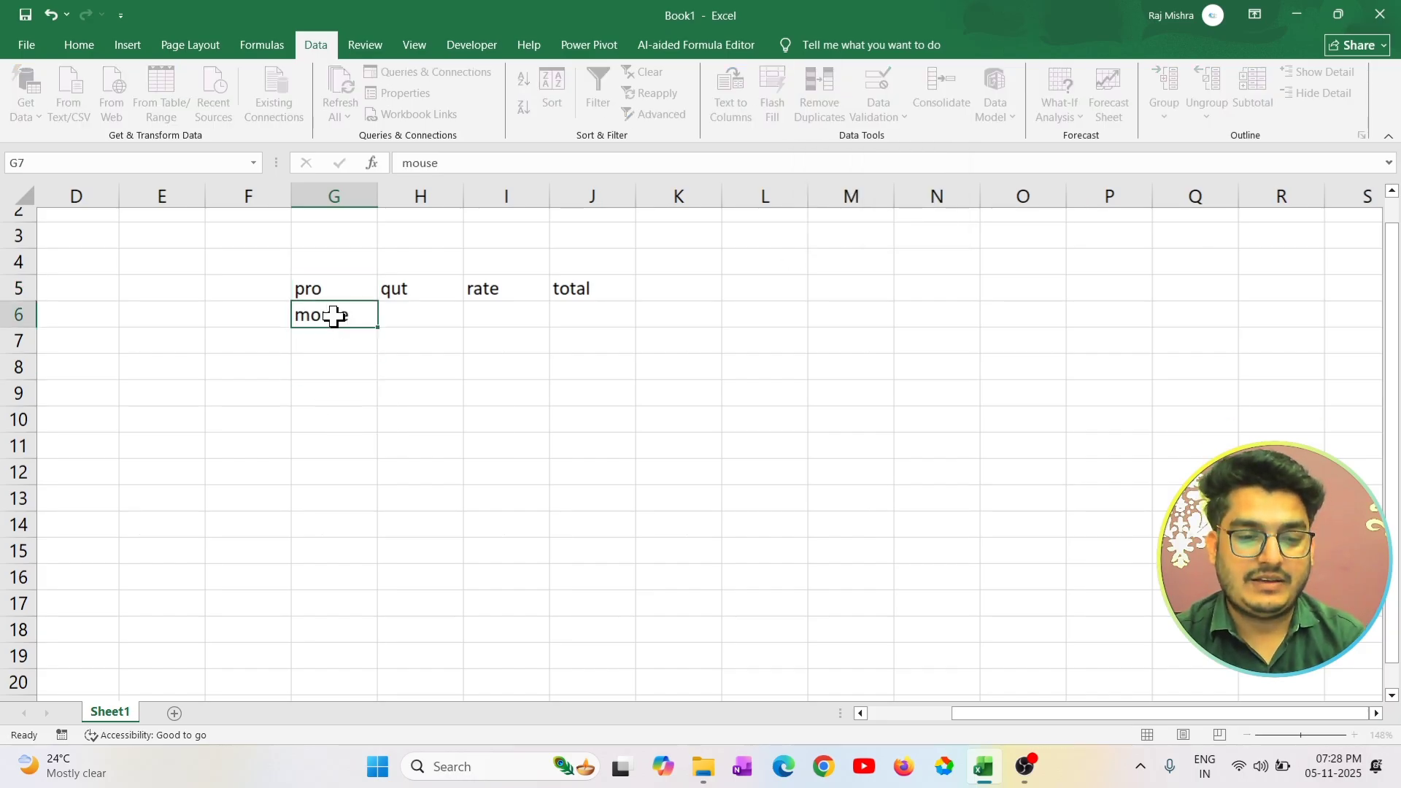
pyautogui.press('Return')
pyautogui.write('keyboard')
pyautogui.press('Return')
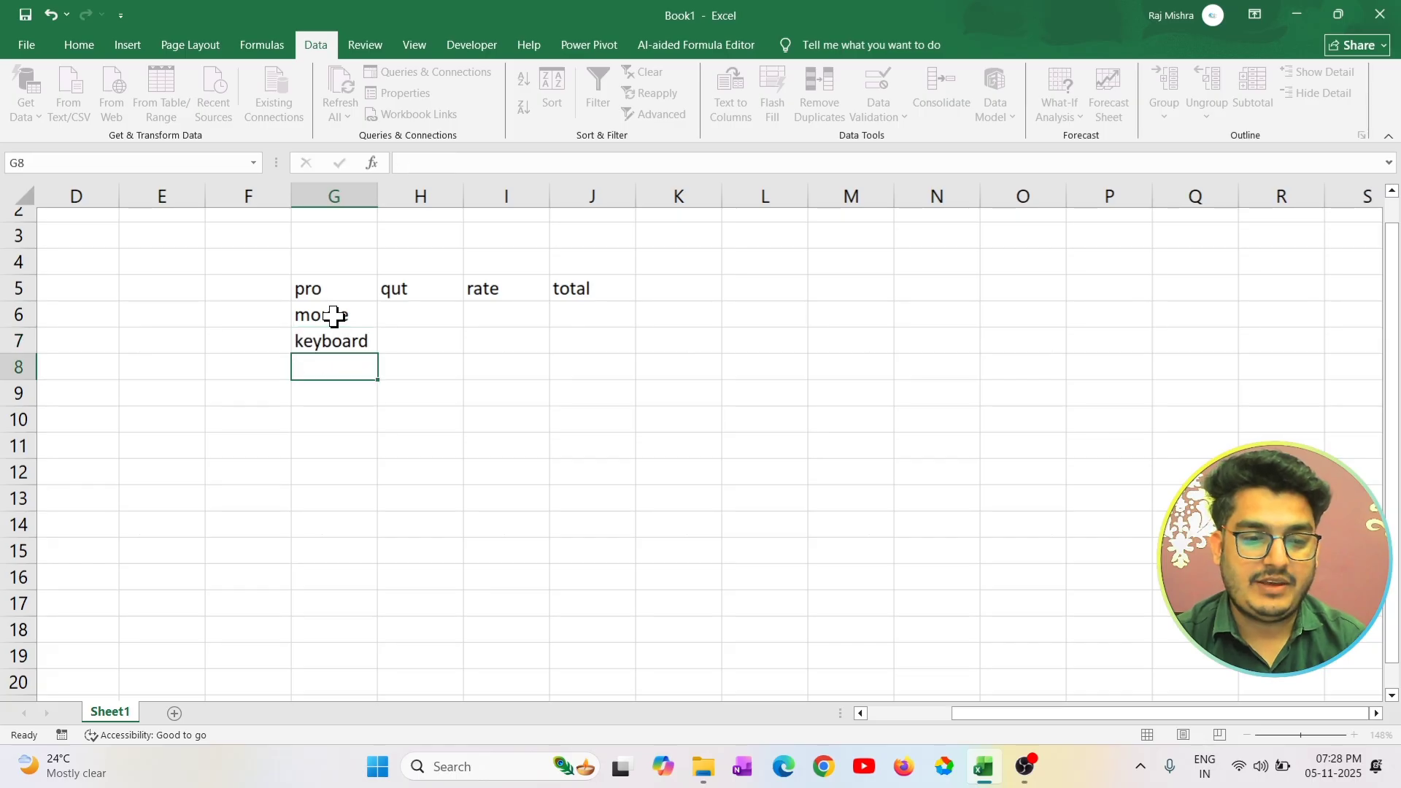
pyautogui.write('mouse')
pyautogui.press('Return')
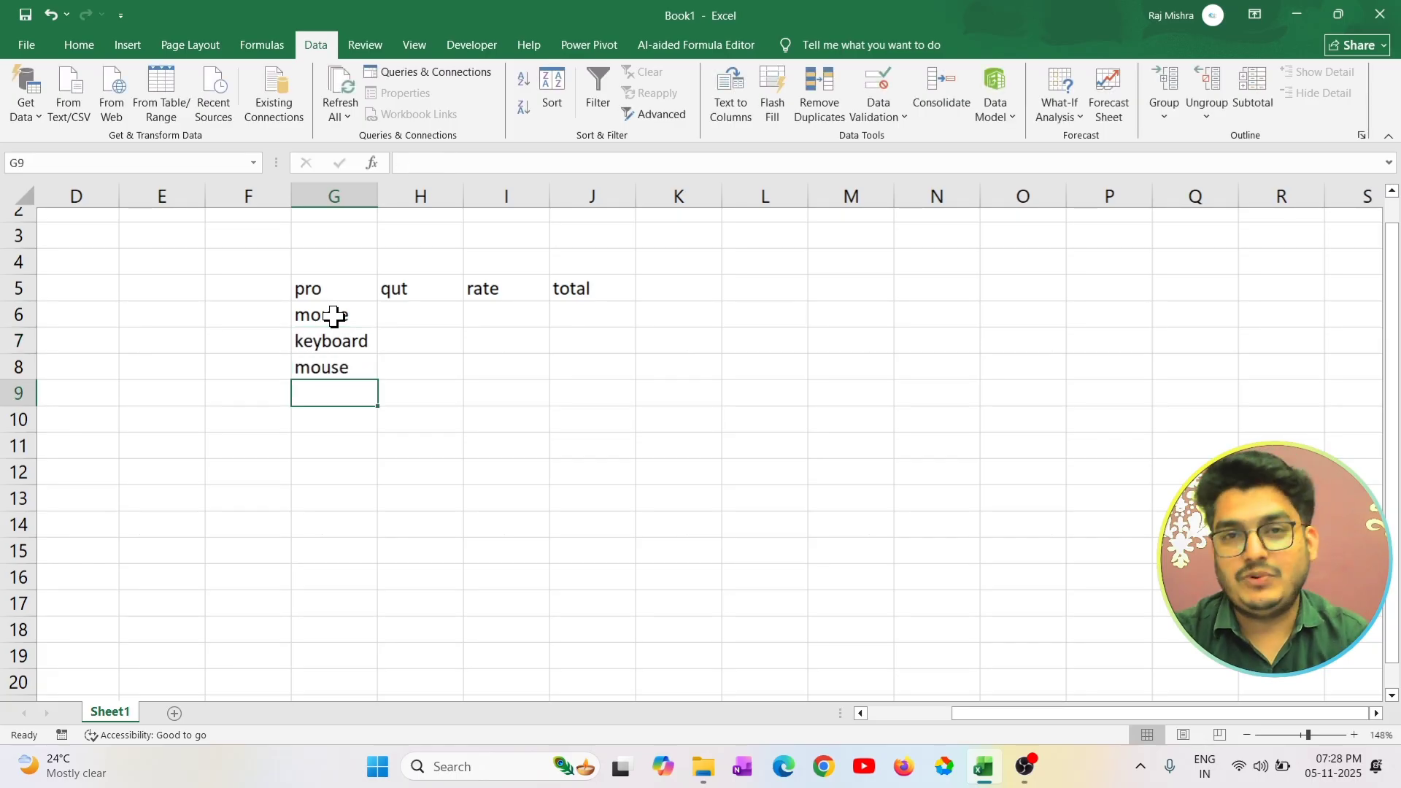
pyautogui.write('lcd')
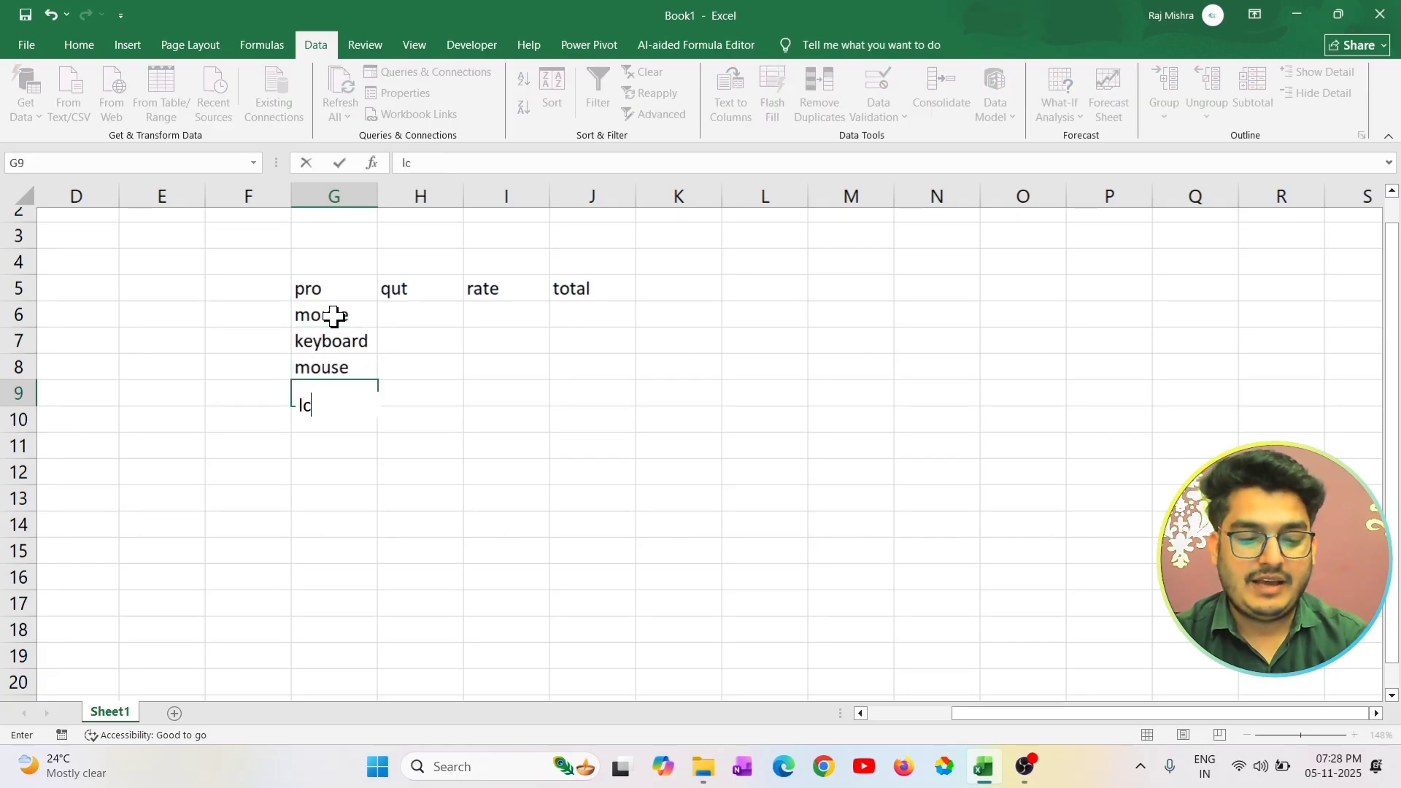
pyautogui.press('Return')
pyautogui.write('led')
pyautogui.press('Return')
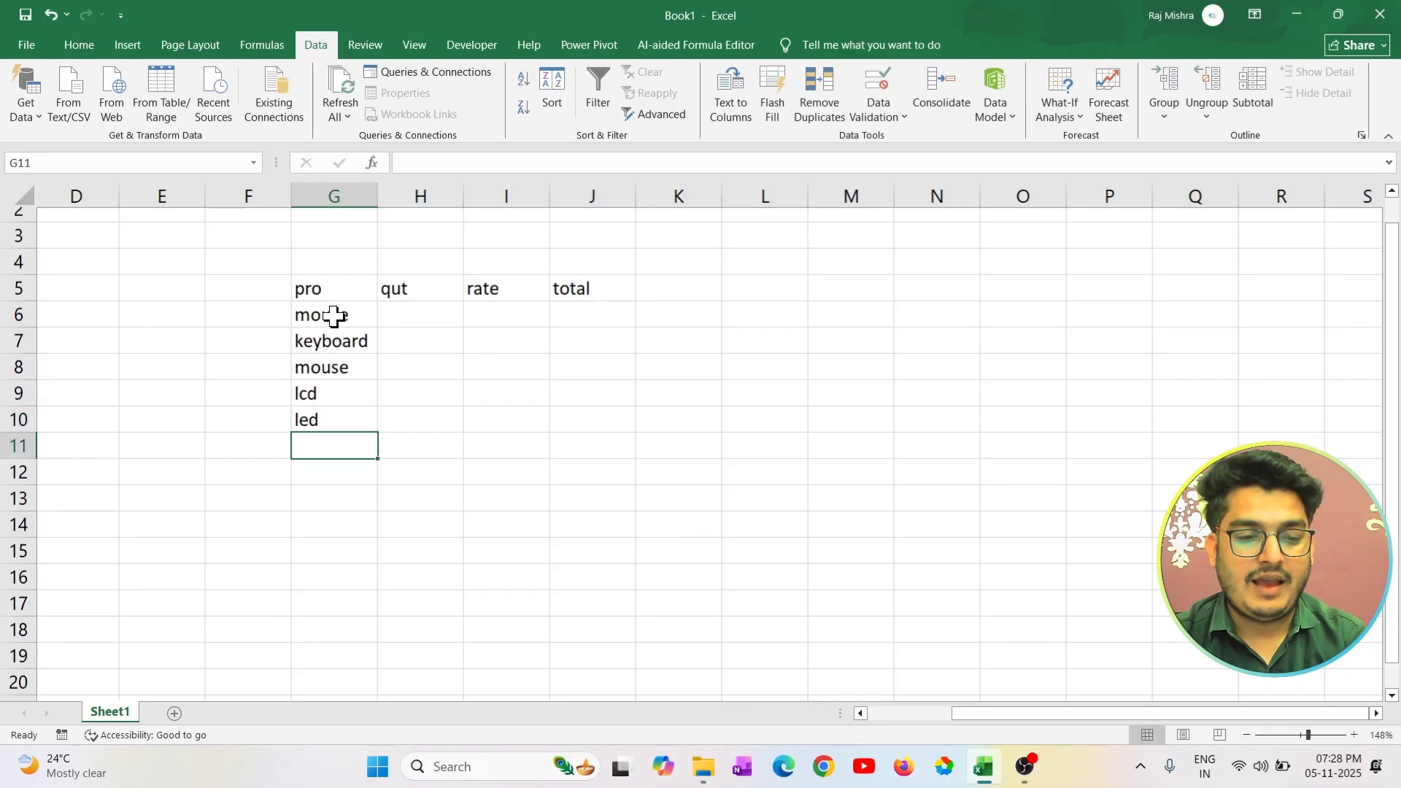
pyautogui.write('lcd')
pyautogui.press('Return')
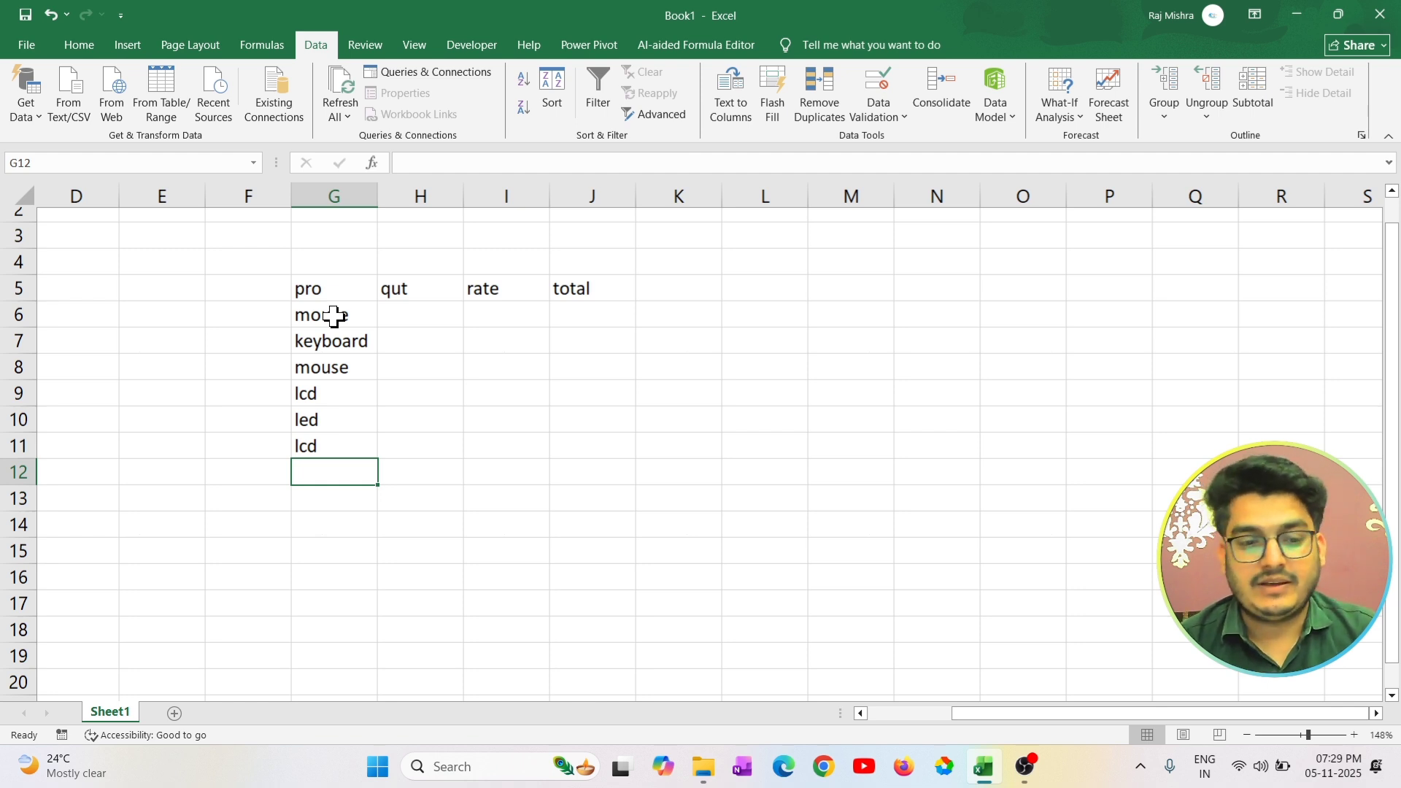
# Remove the duplicate values from G6:G11, continuing with the current selection and checking Column G only.
pyautogui.moveTo(334, 316); pyautogui.dragTo(333, 456)
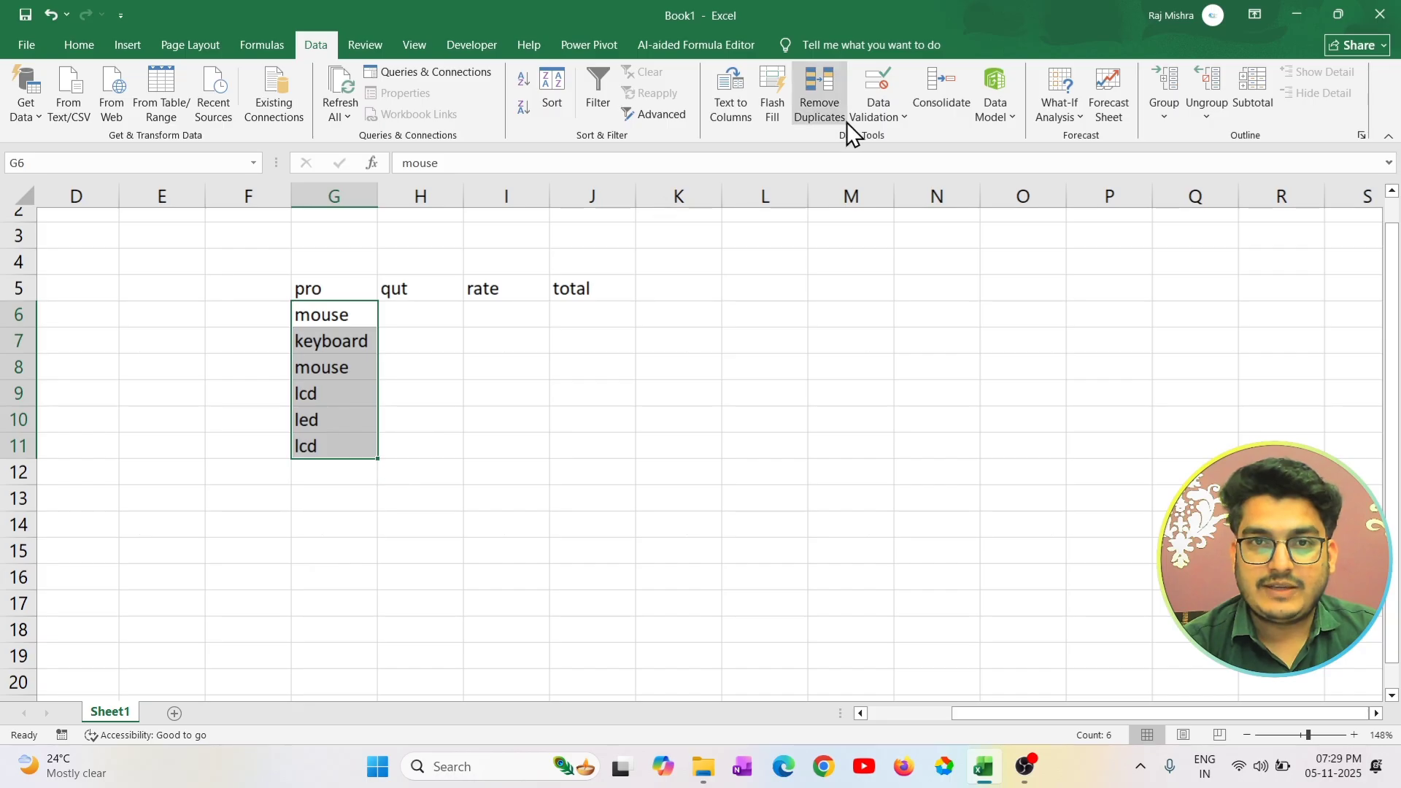
pyautogui.click(780, 93)
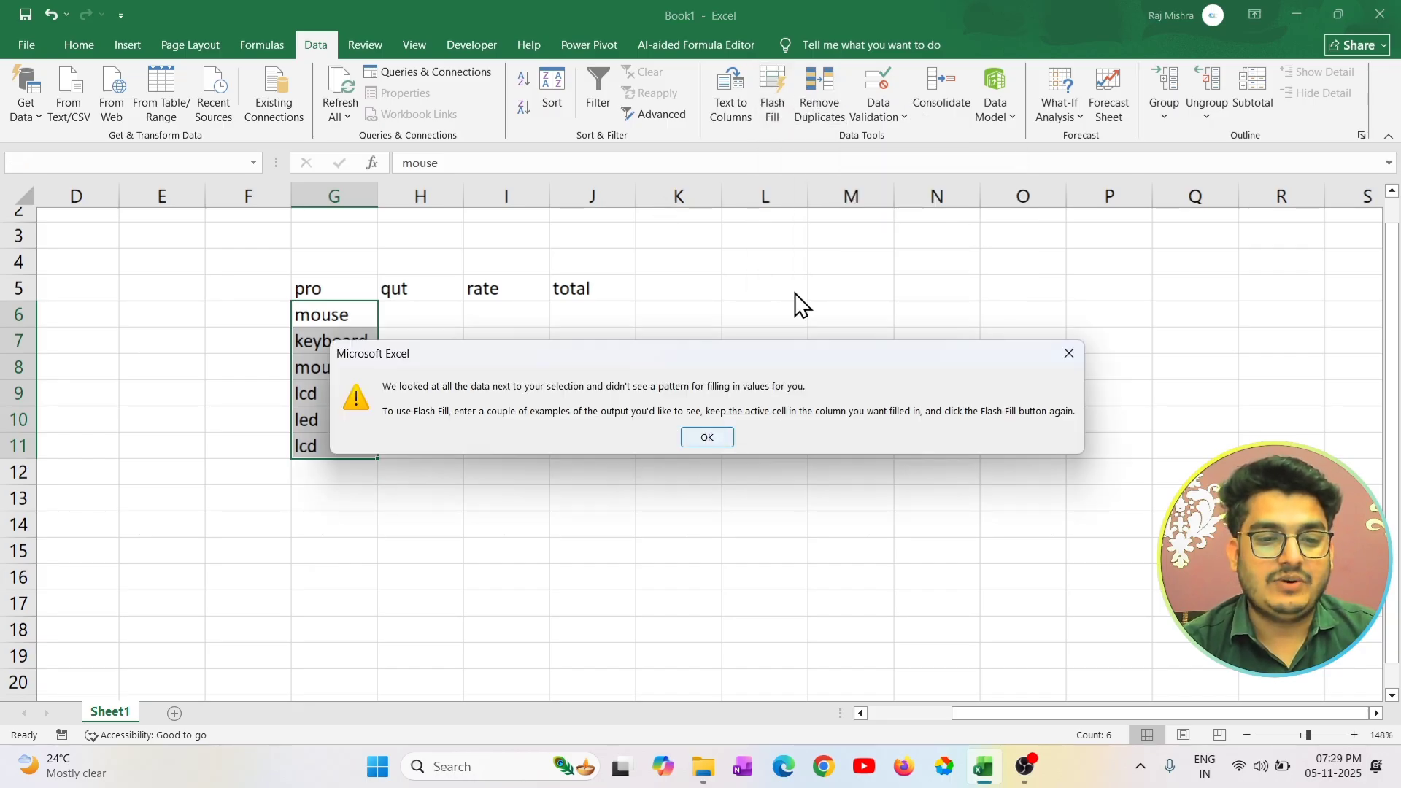
pyautogui.click(1077, 357)
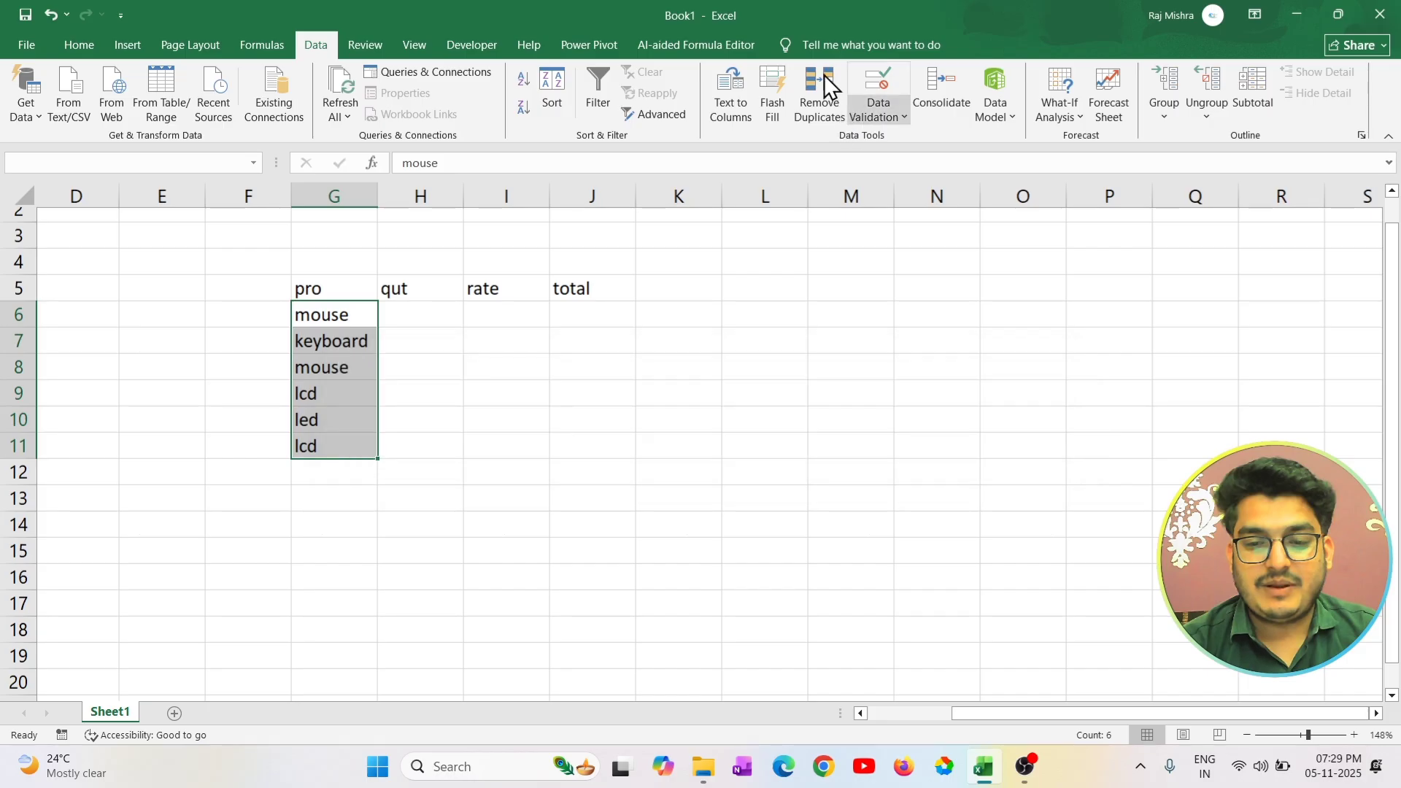
pyautogui.click(820, 99)
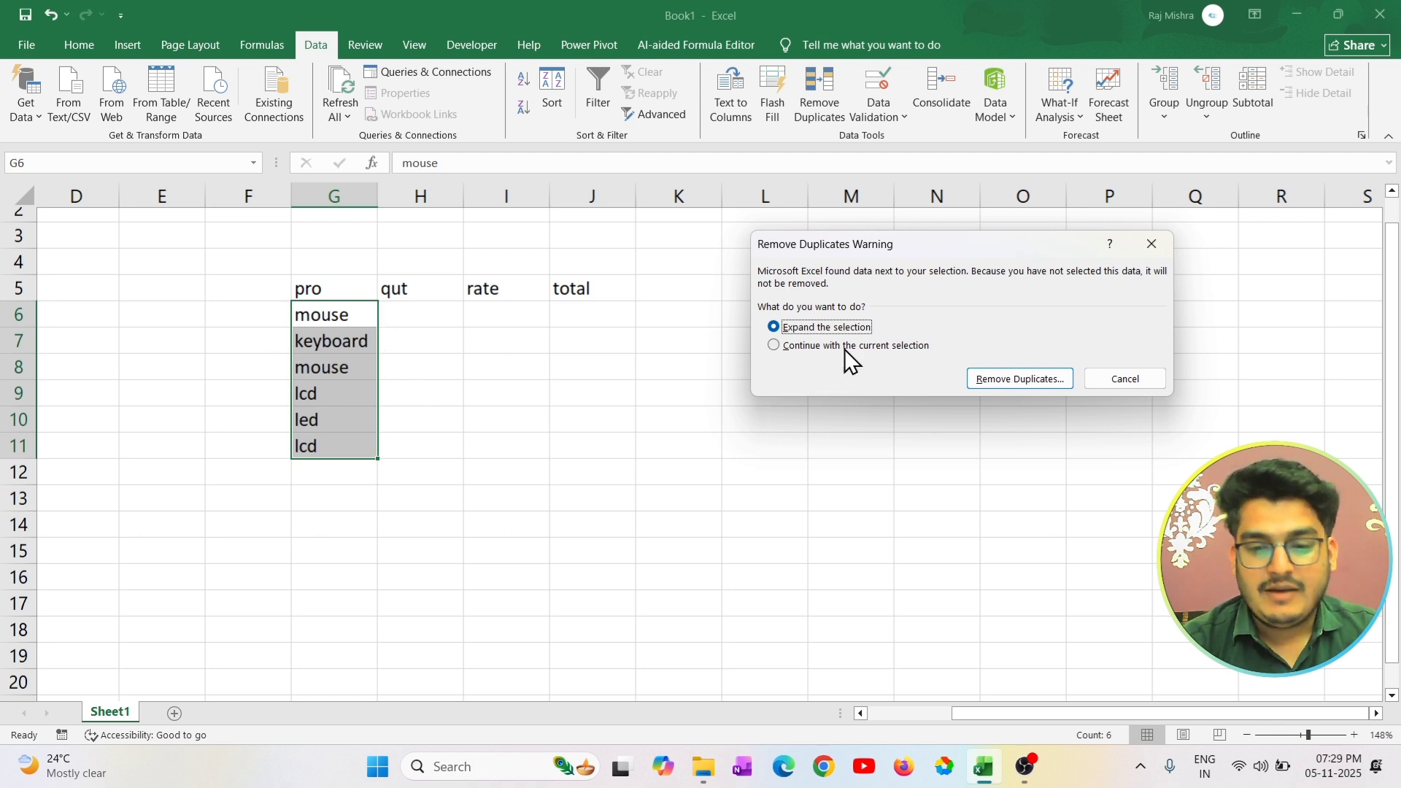
pyautogui.click(811, 350)
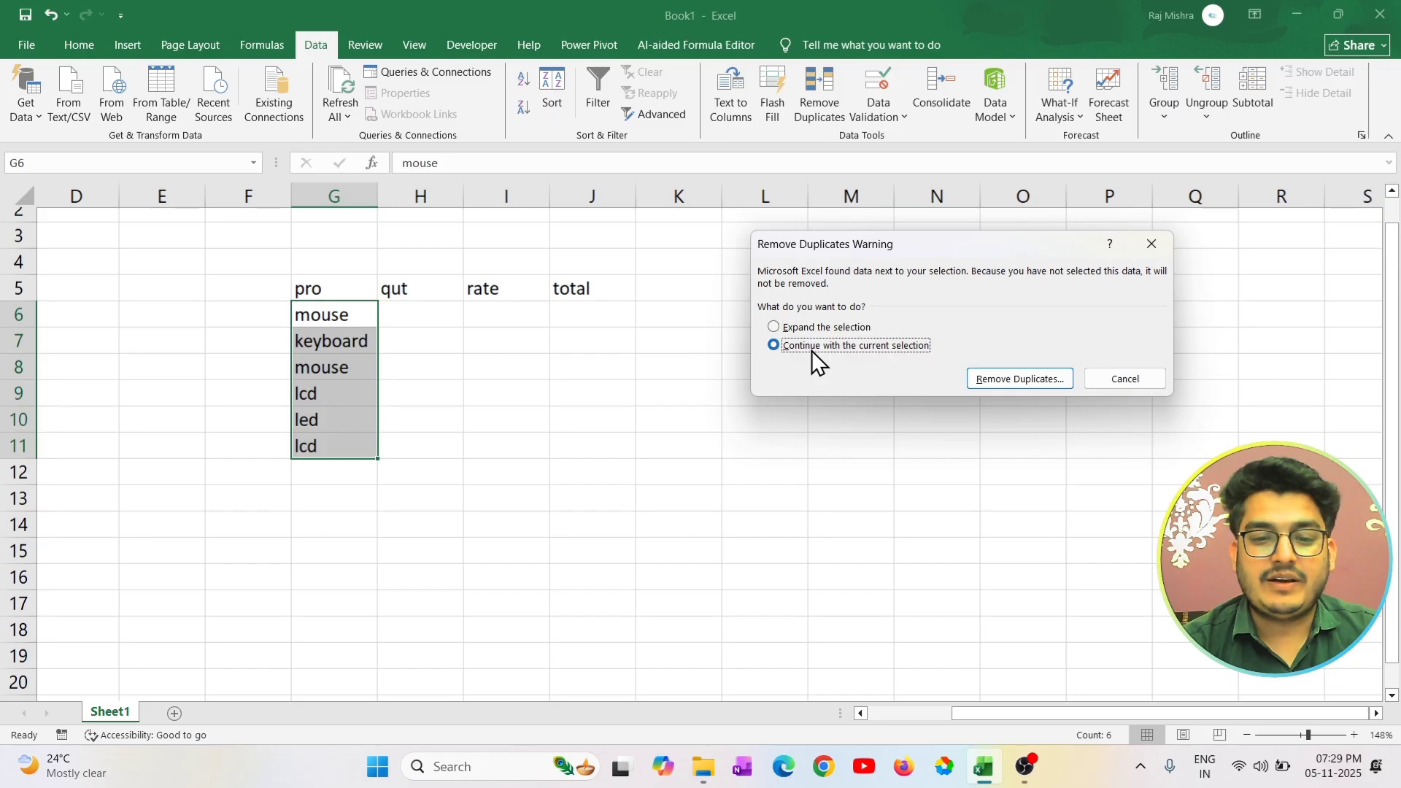
pyautogui.click(1036, 380)
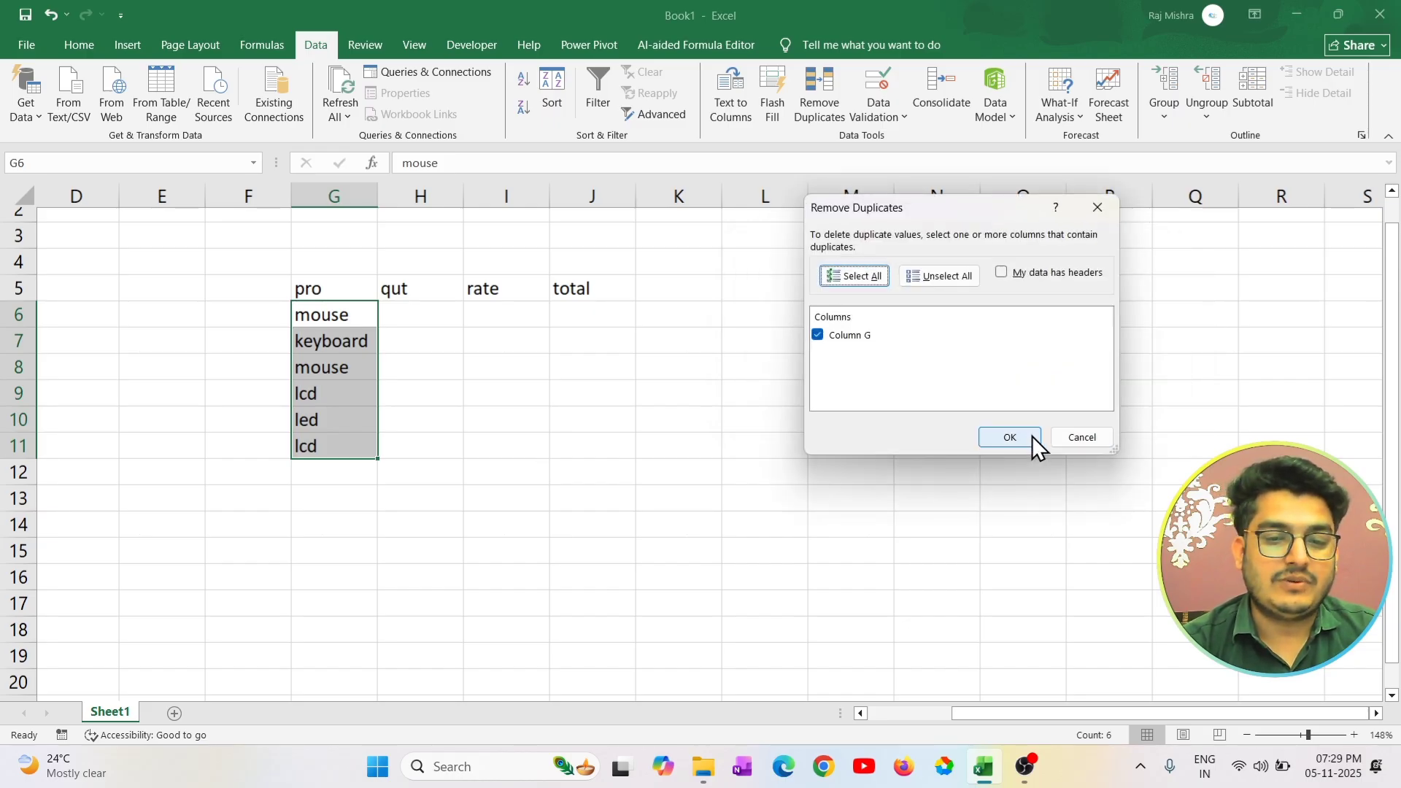
pyautogui.click(1011, 437)
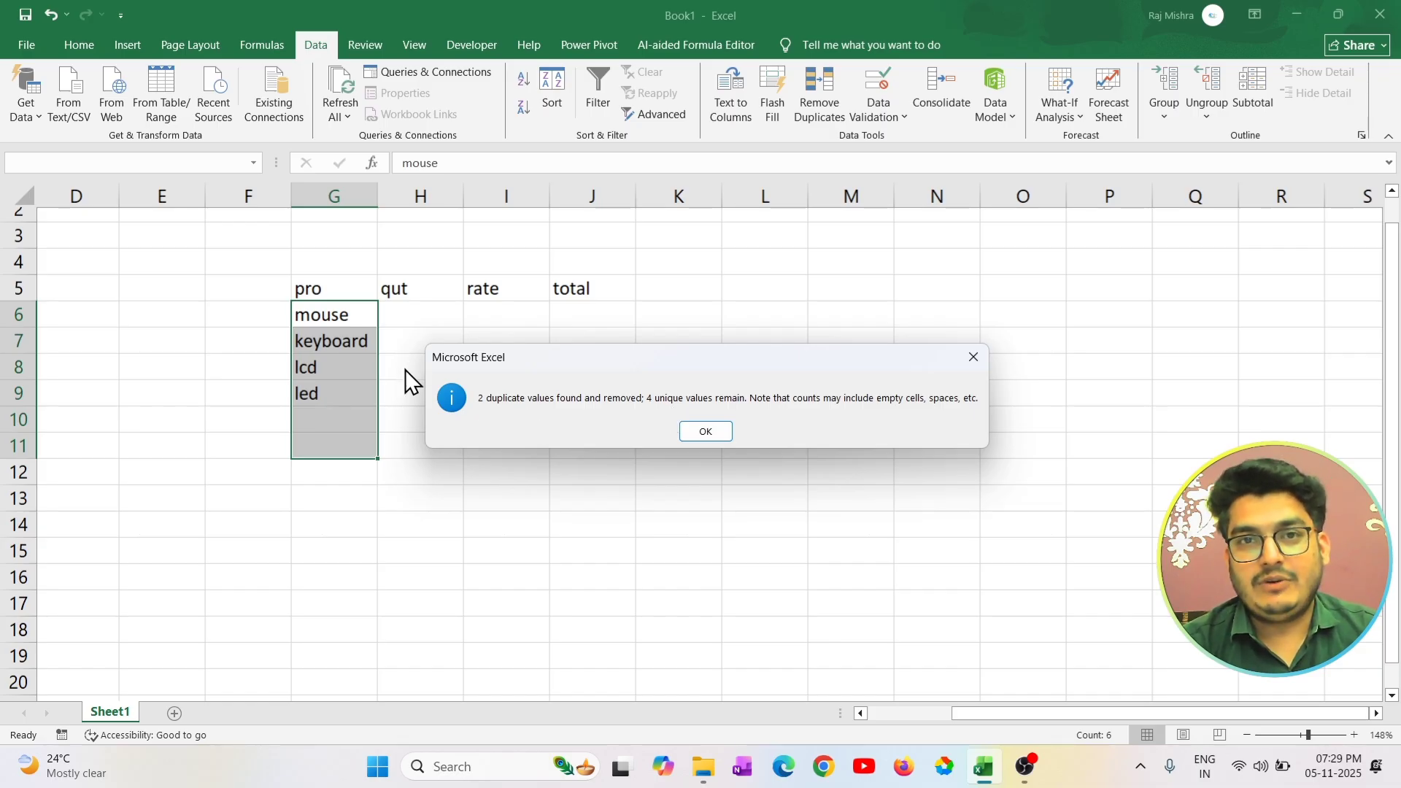
pyautogui.click(706, 432)
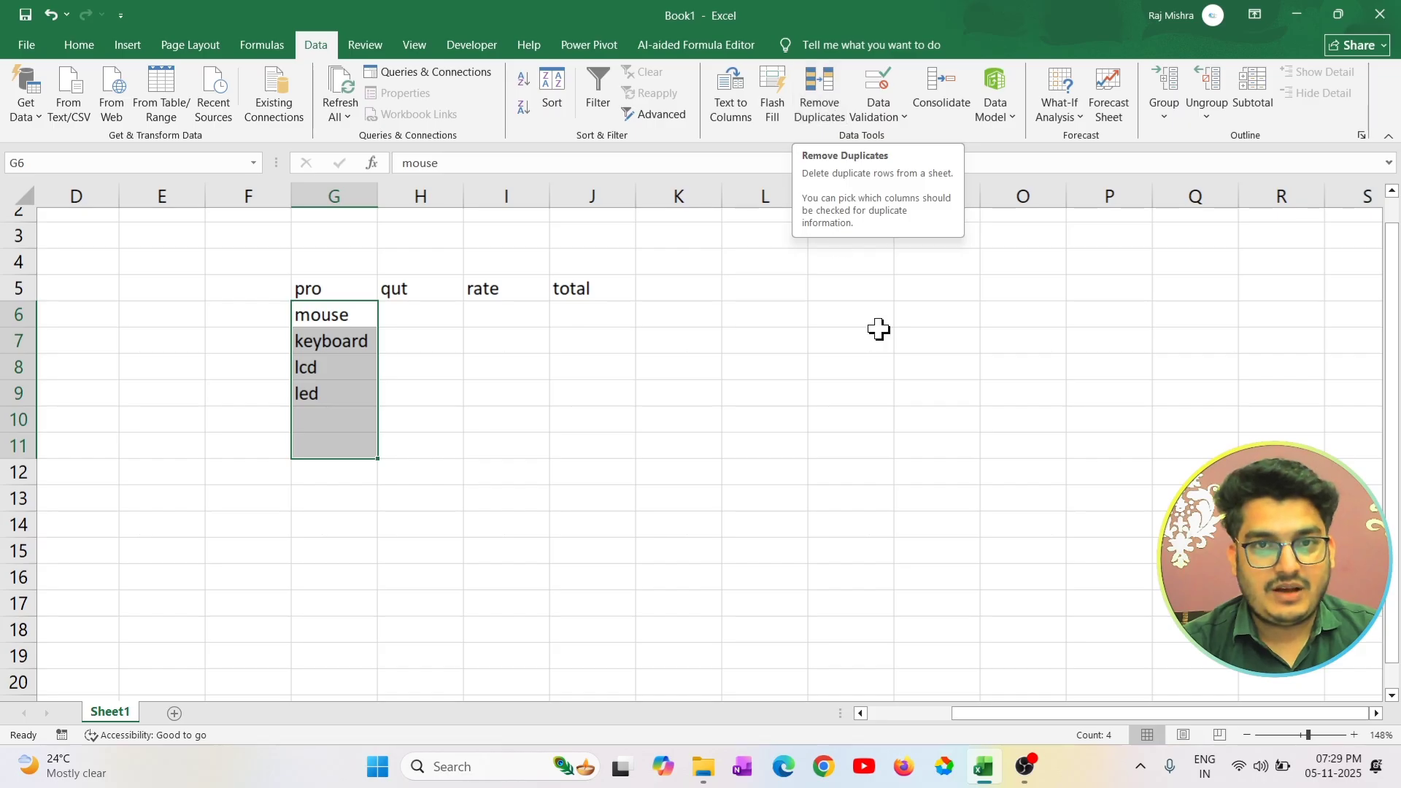
pyautogui.click(805, 328)
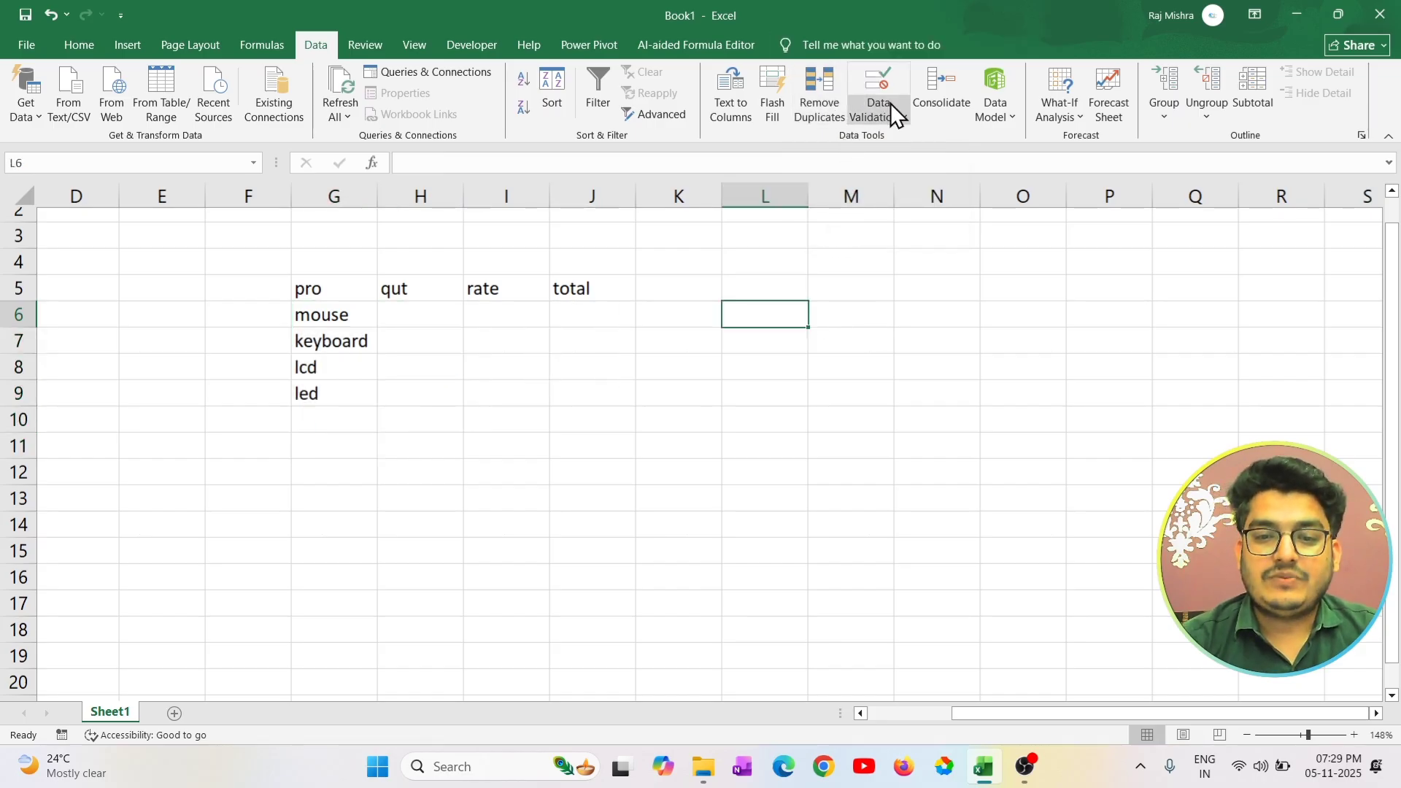
pyautogui.click(527, 269)
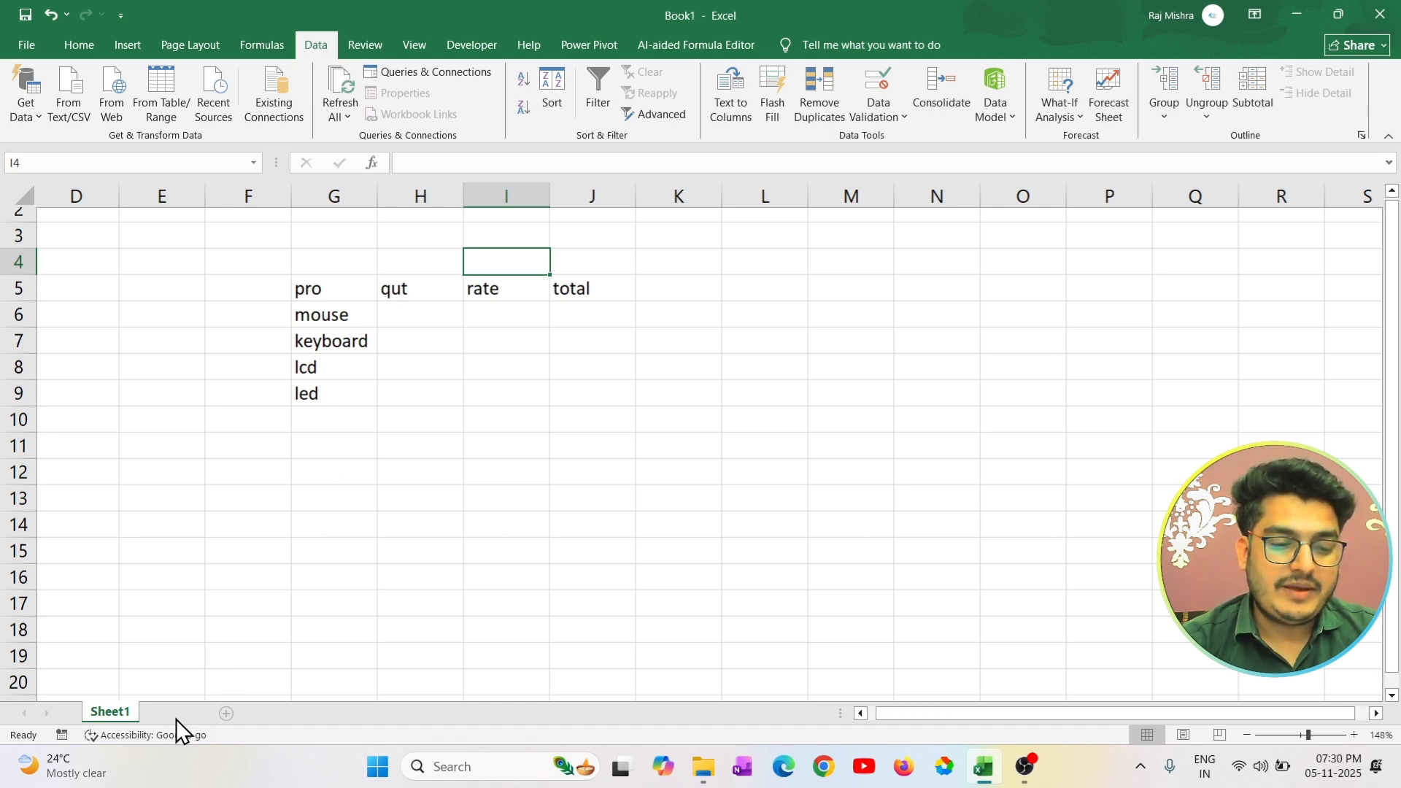
# Add a new worksheet to the workbook and select cell D5 on it.
pyautogui.click(226, 713)
pyautogui.click(316, 319)
pyautogui.scroll(1, 319, 322)
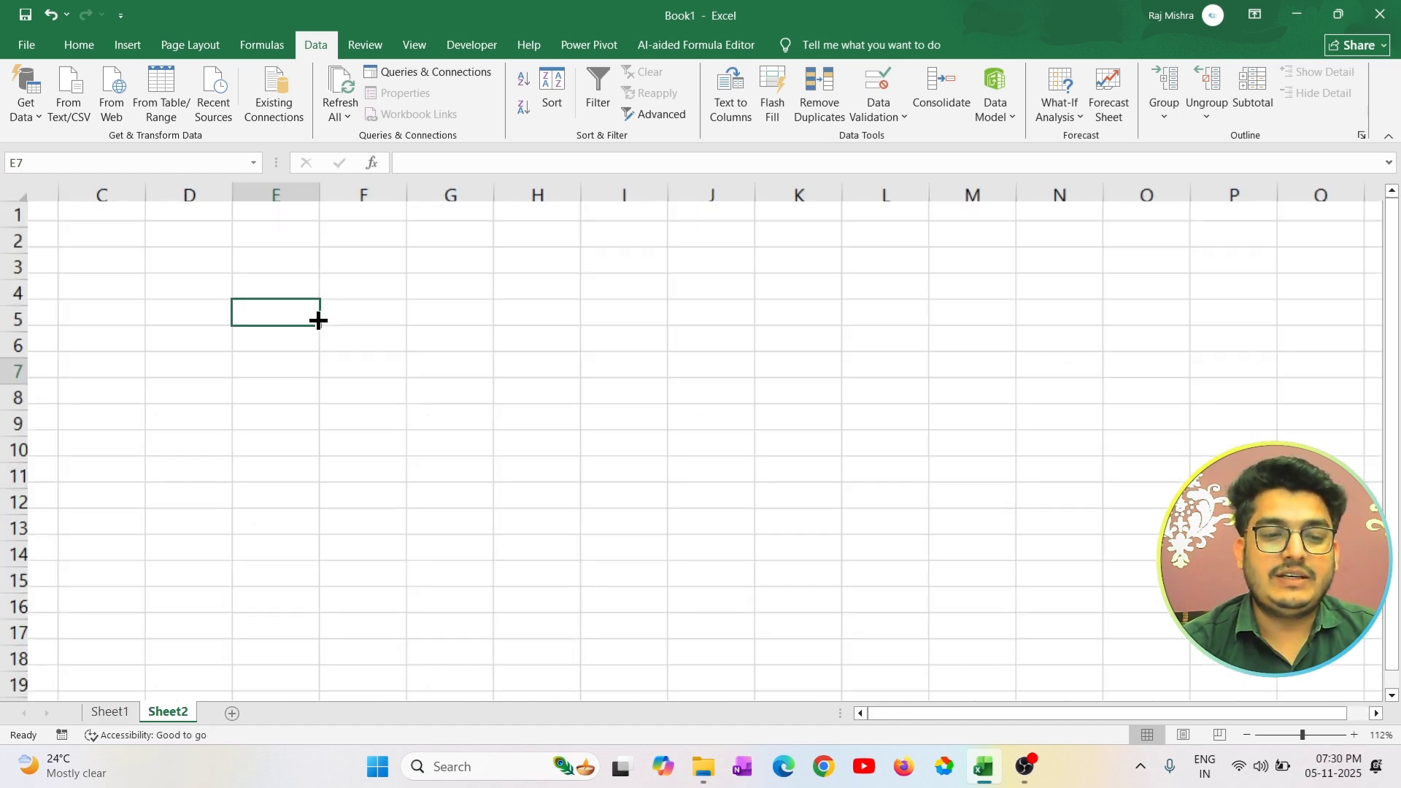
pyautogui.scroll(4, 318, 320)
pyautogui.click(221, 264)
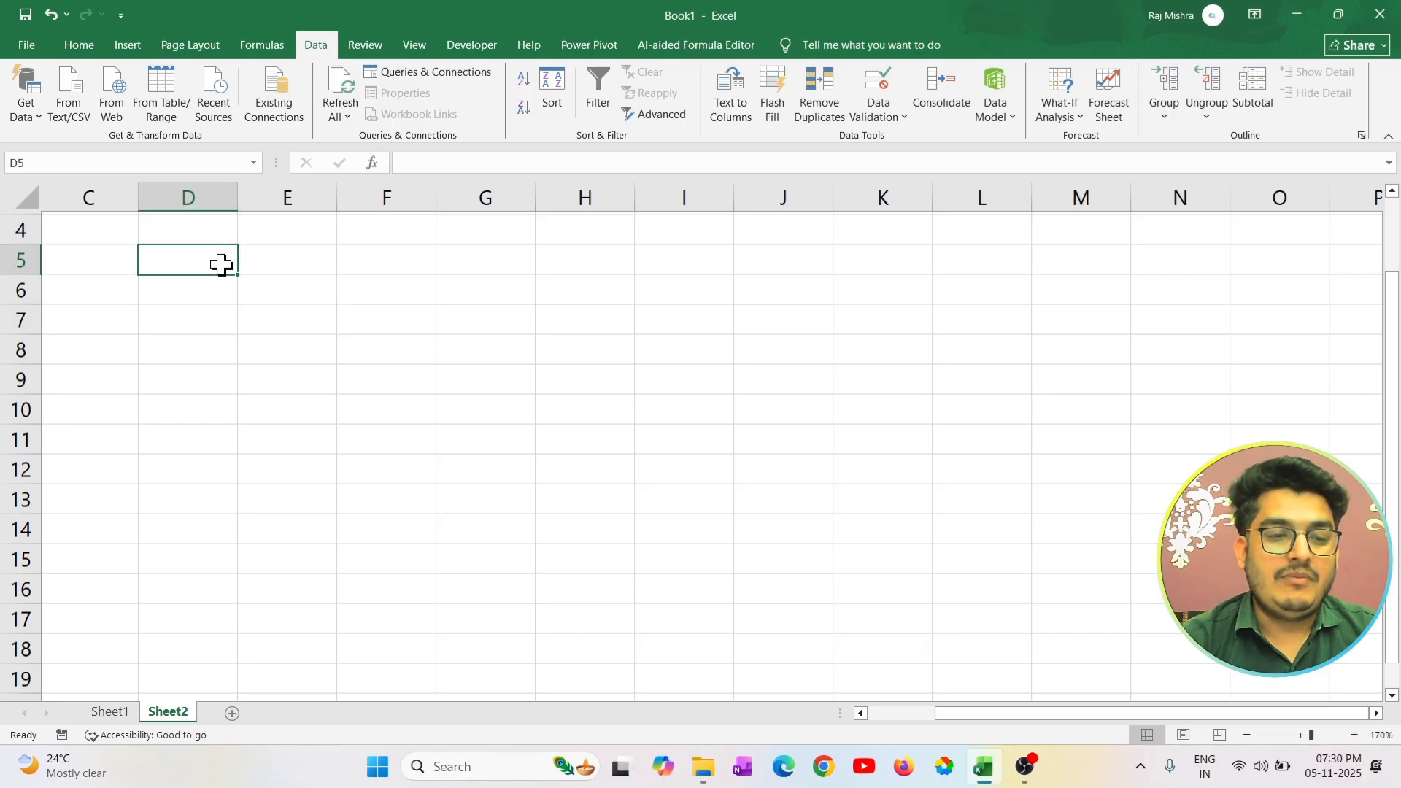
# Apply all borders to the range D5:F13.
pyautogui.moveTo(221, 264); pyautogui.dragTo(435, 484)
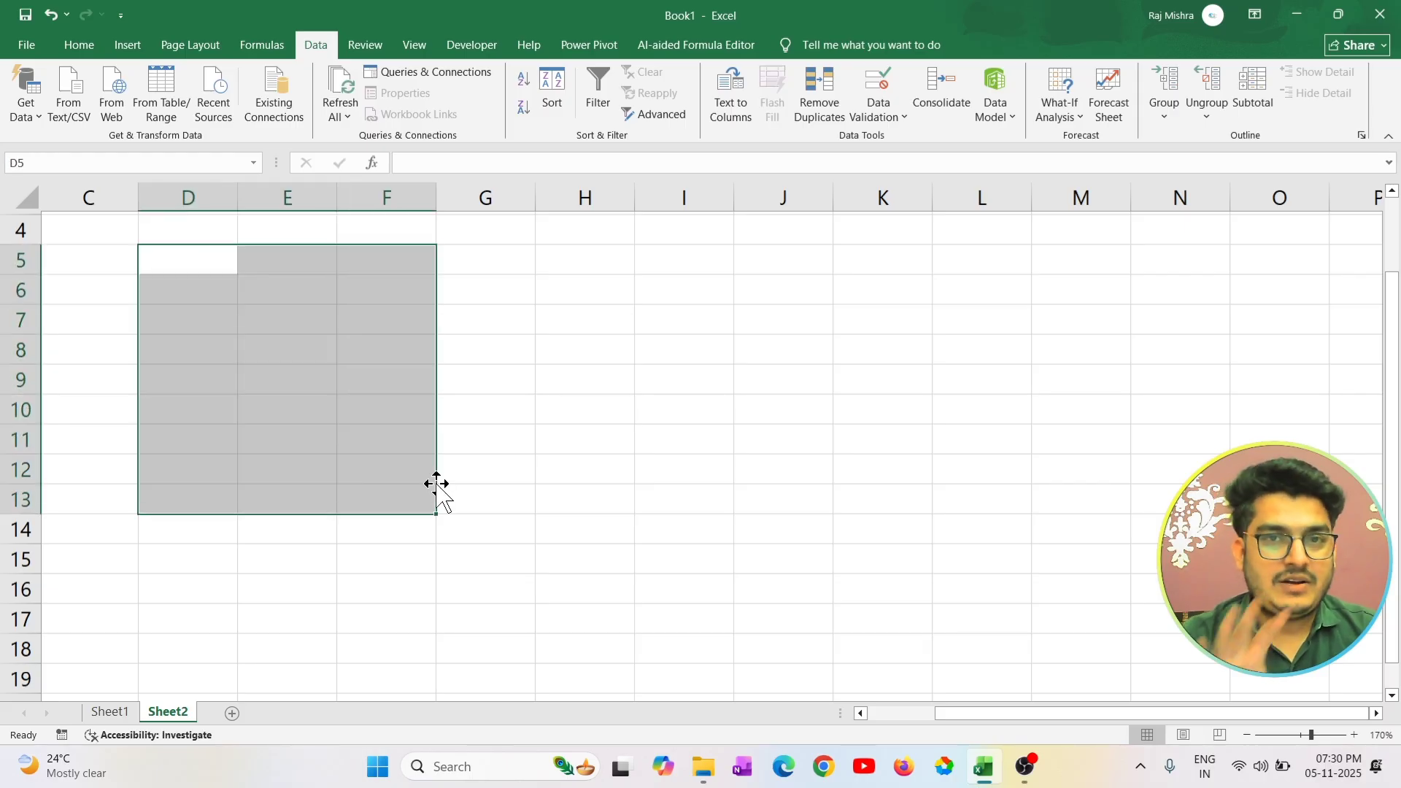
pyautogui.click(86, 48)
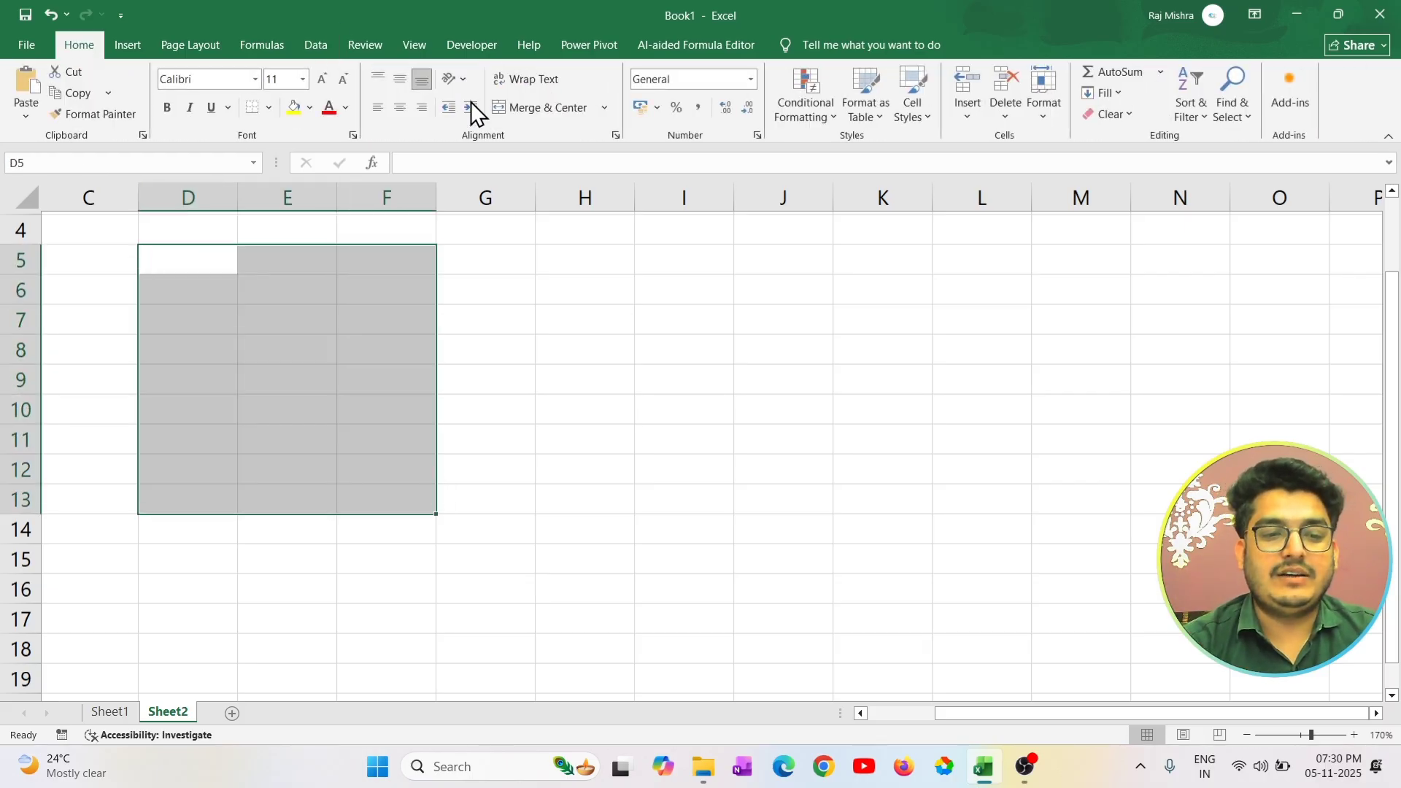
pyautogui.click(269, 110)
pyautogui.click(302, 268)
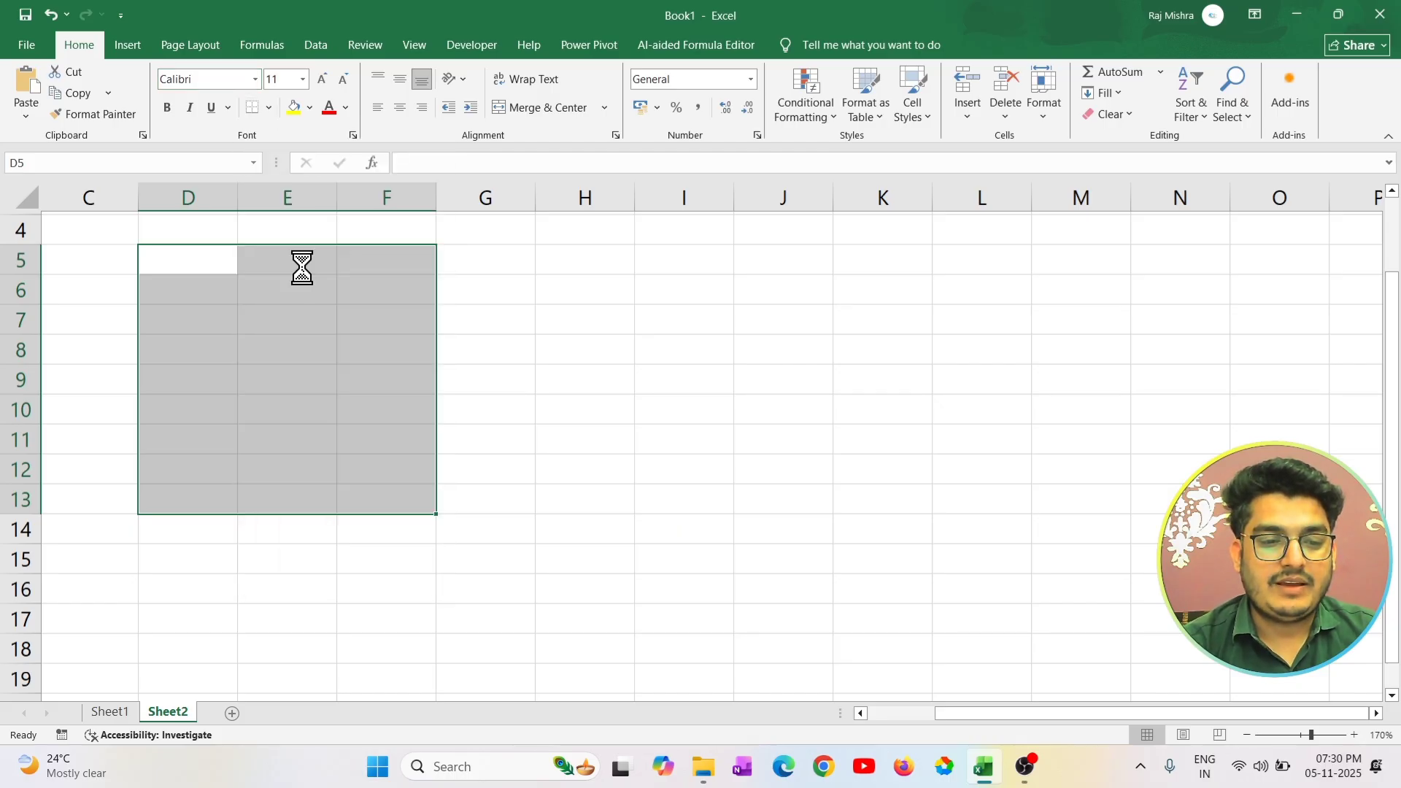
# Start a Data Validation rule on D5:F13 that allows whole numbers only.
pyautogui.click(318, 44)
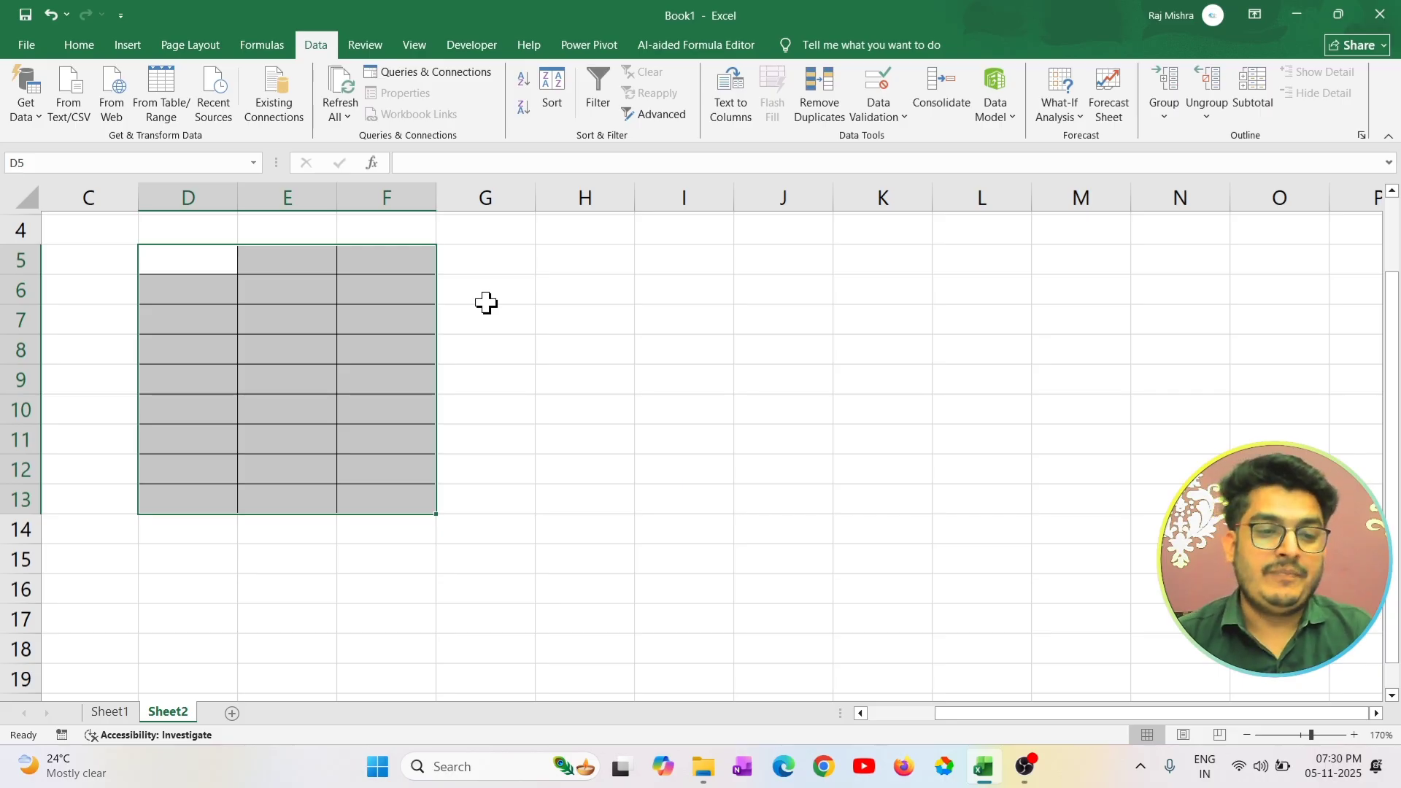
pyautogui.click(186, 251)
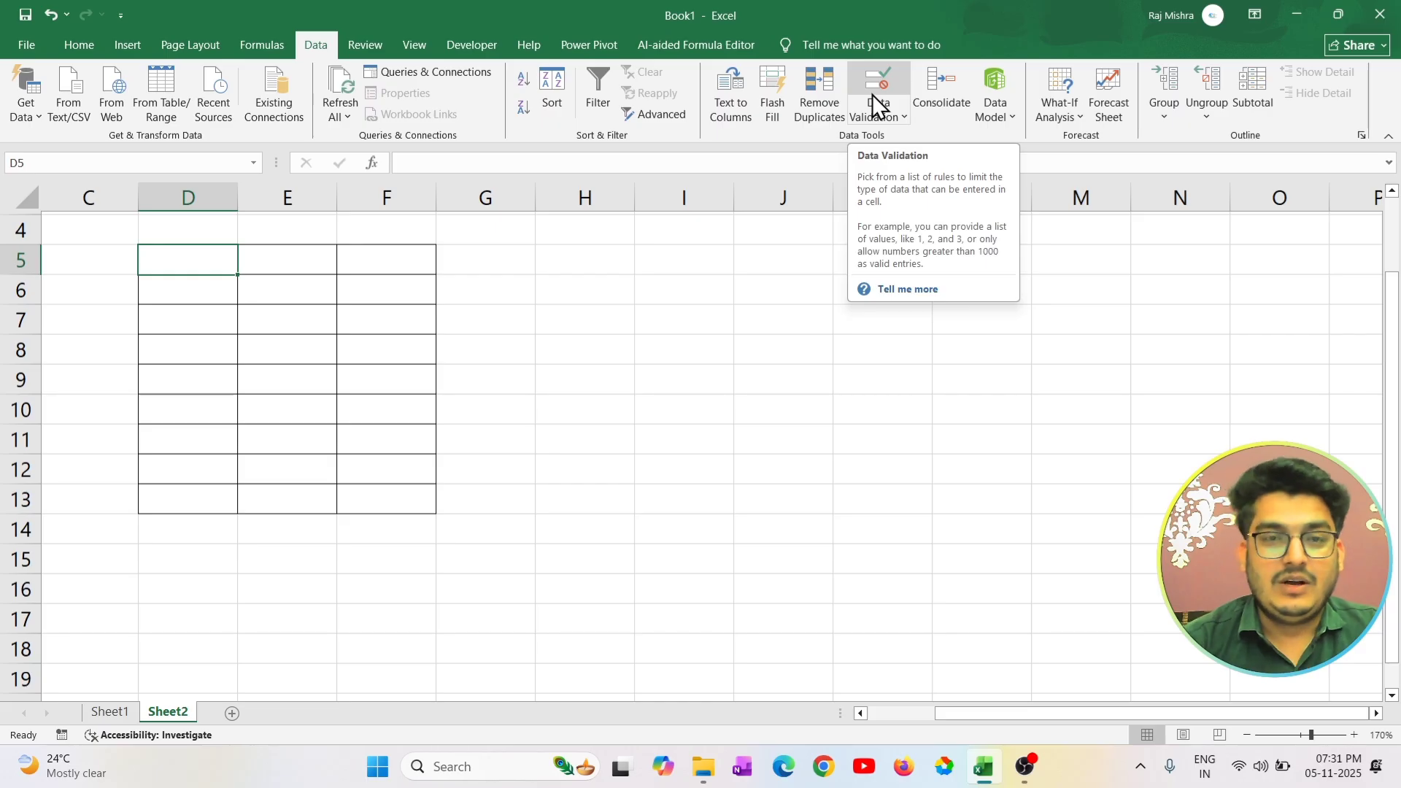
pyautogui.click(212, 283)
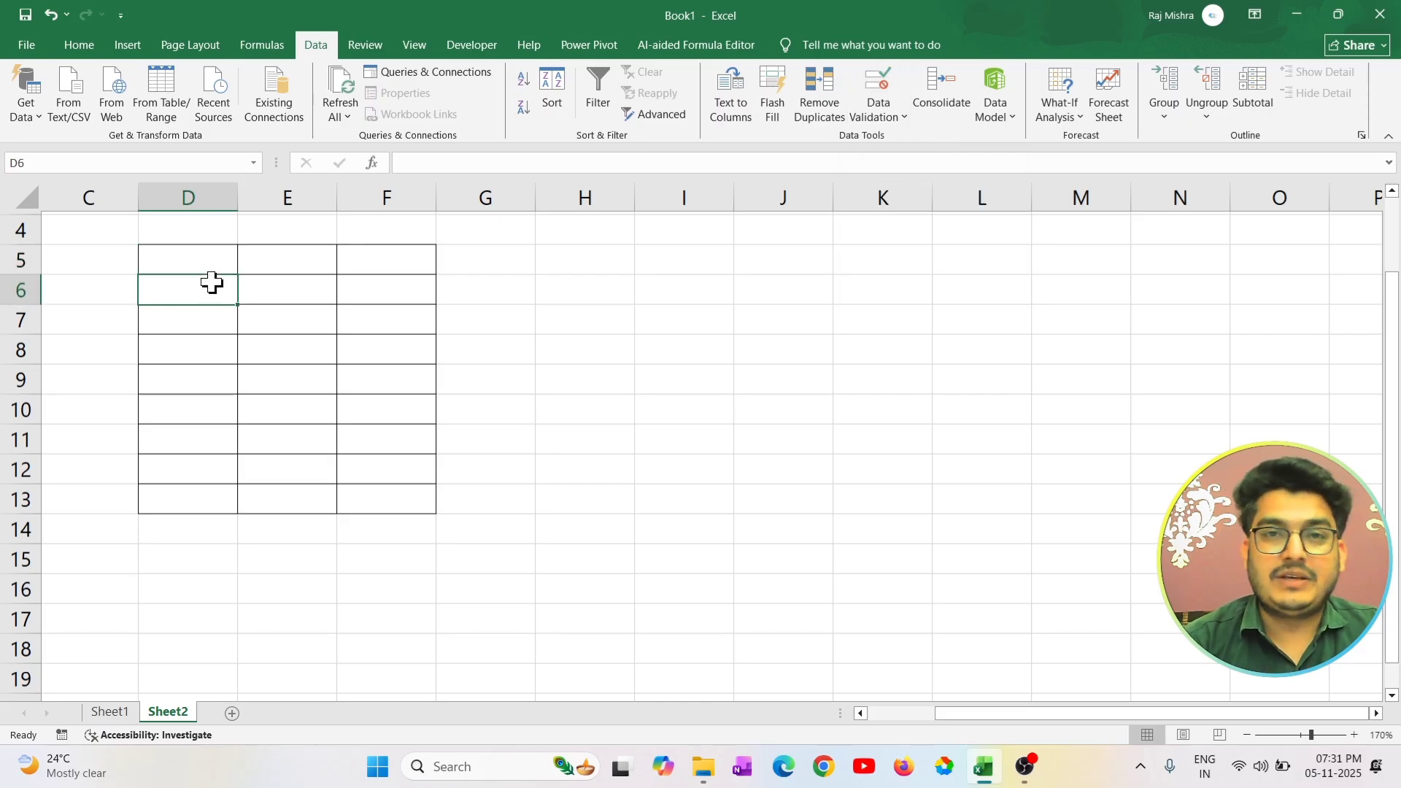
pyautogui.click(206, 253)
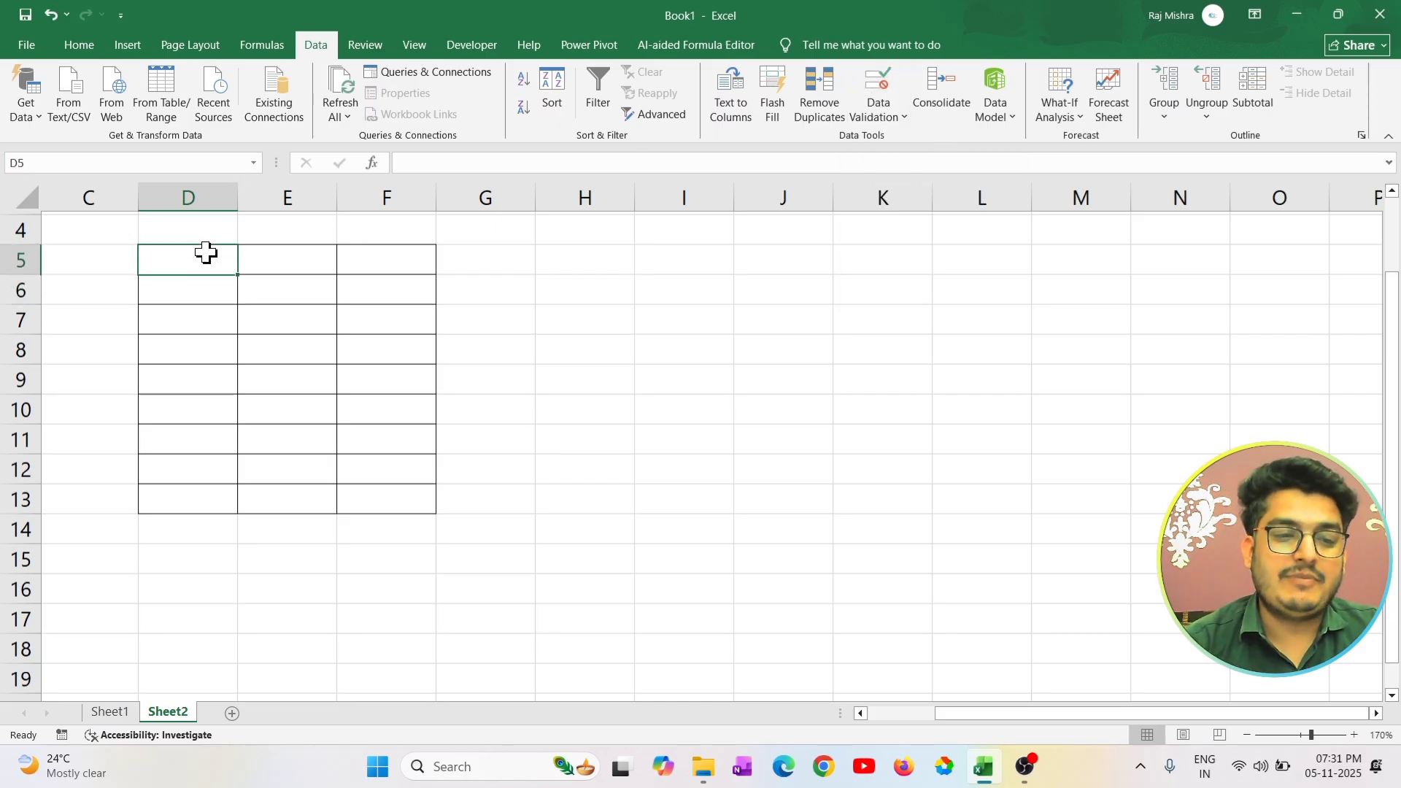
pyautogui.moveTo(206, 253)
pyautogui.mouseDown()
pyautogui.moveTo(338, 362)
pyautogui.moveTo(396, 493)
pyautogui.mouseUp()
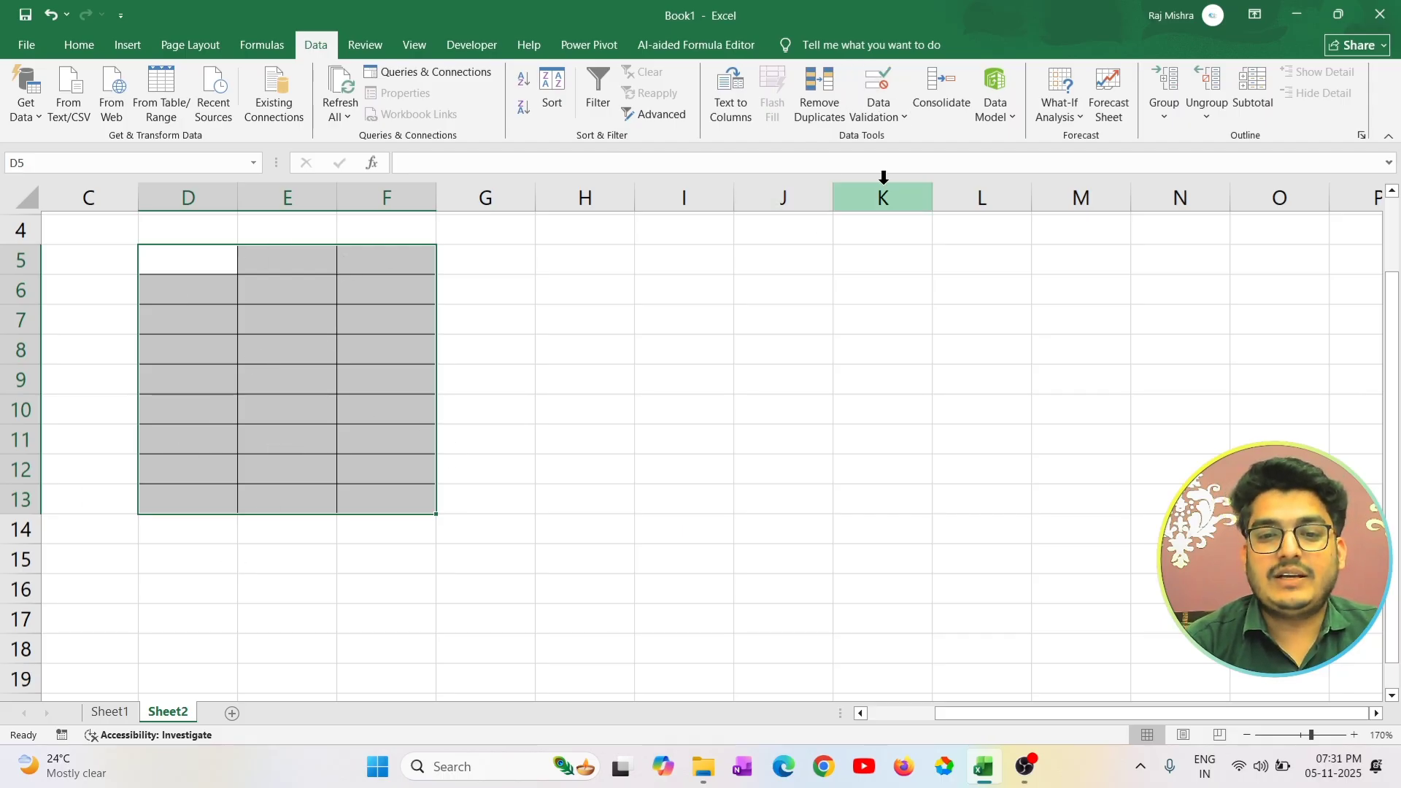
pyautogui.click(902, 102)
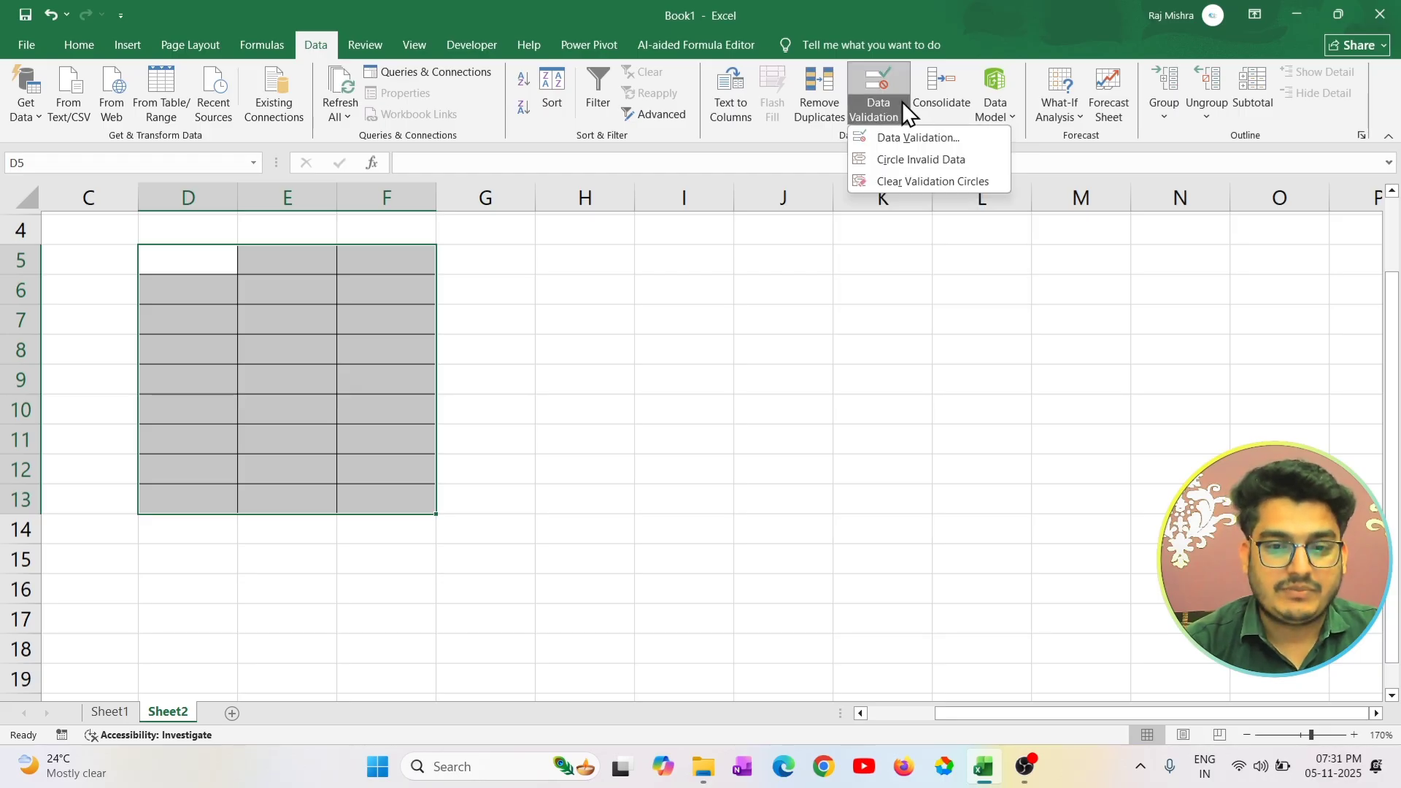
pyautogui.click(912, 137)
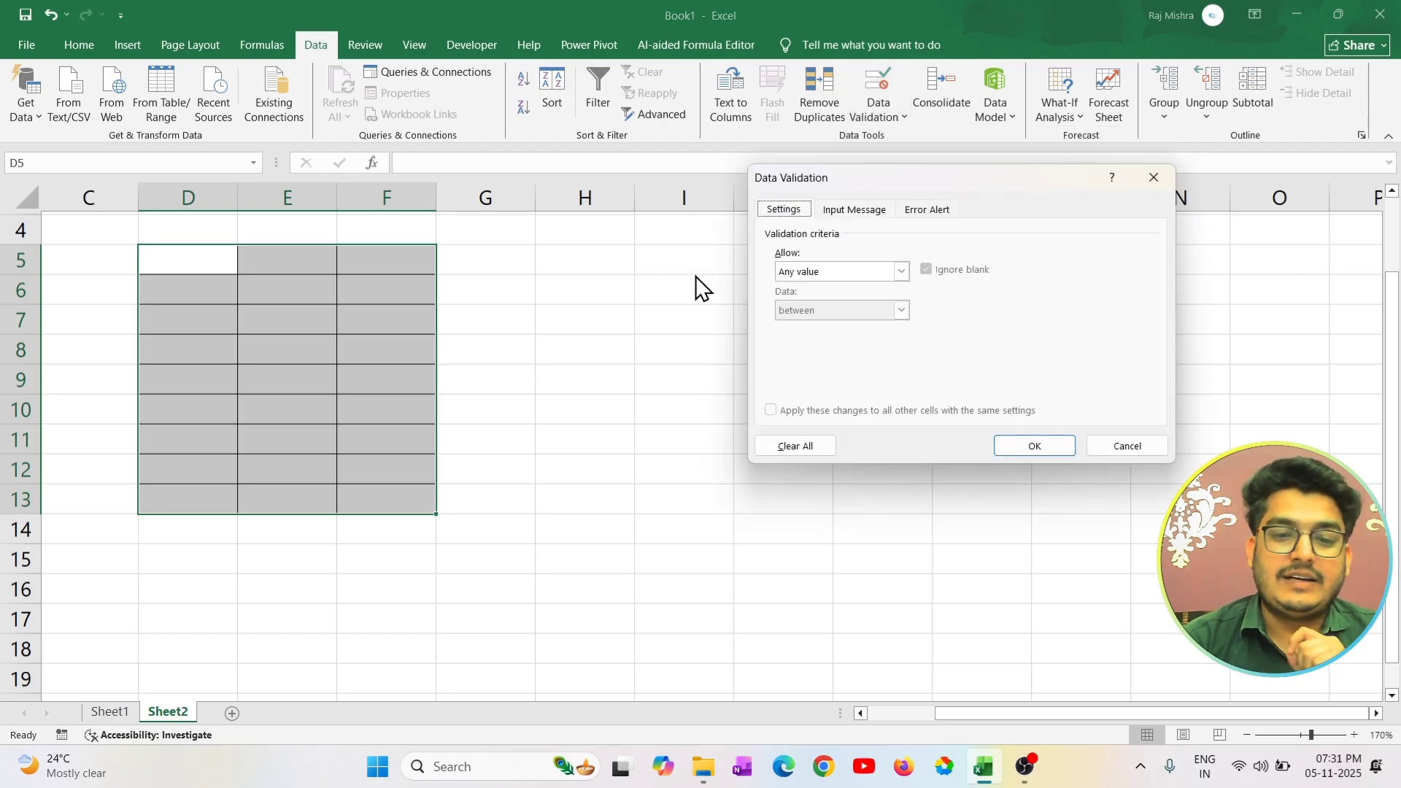
pyautogui.click(833, 274)
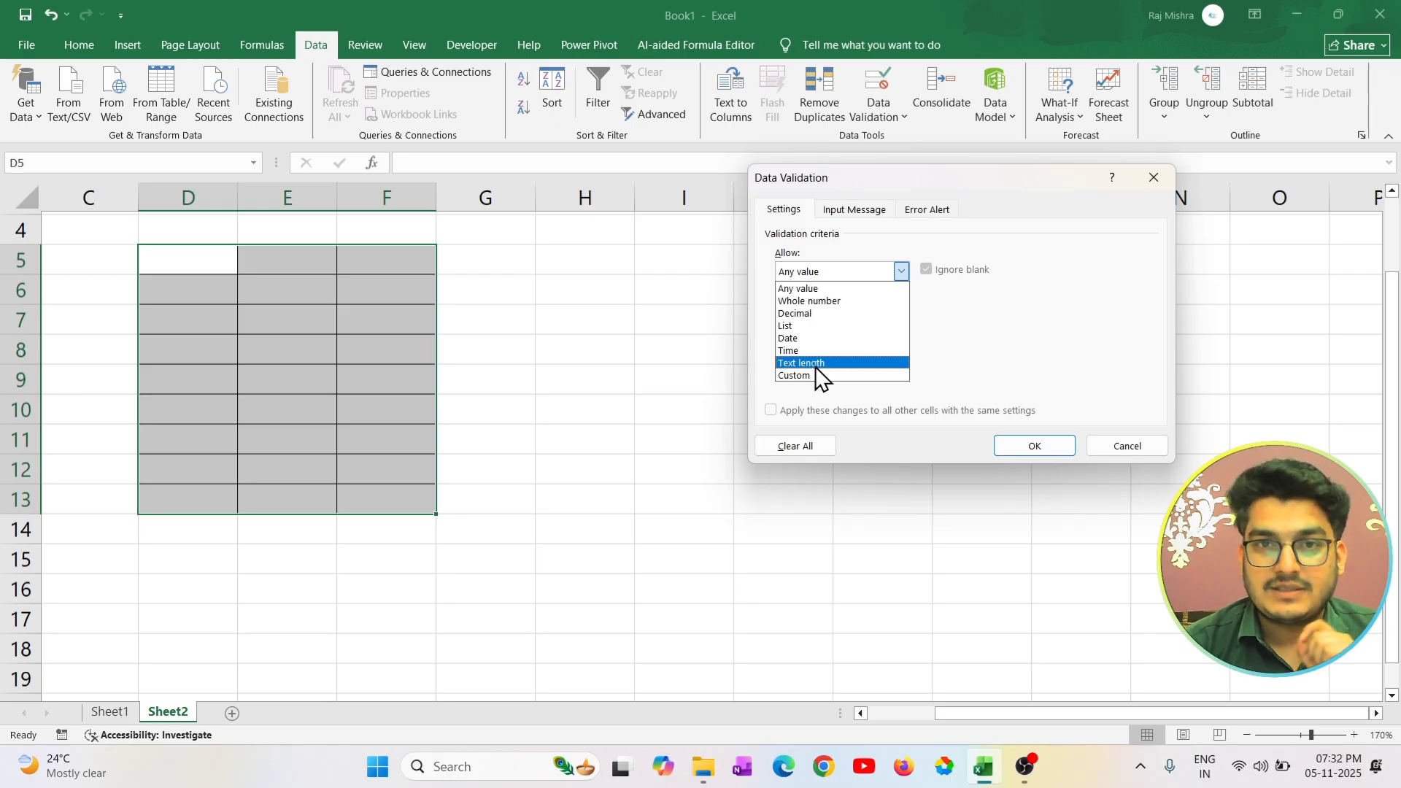
pyautogui.click(836, 301)
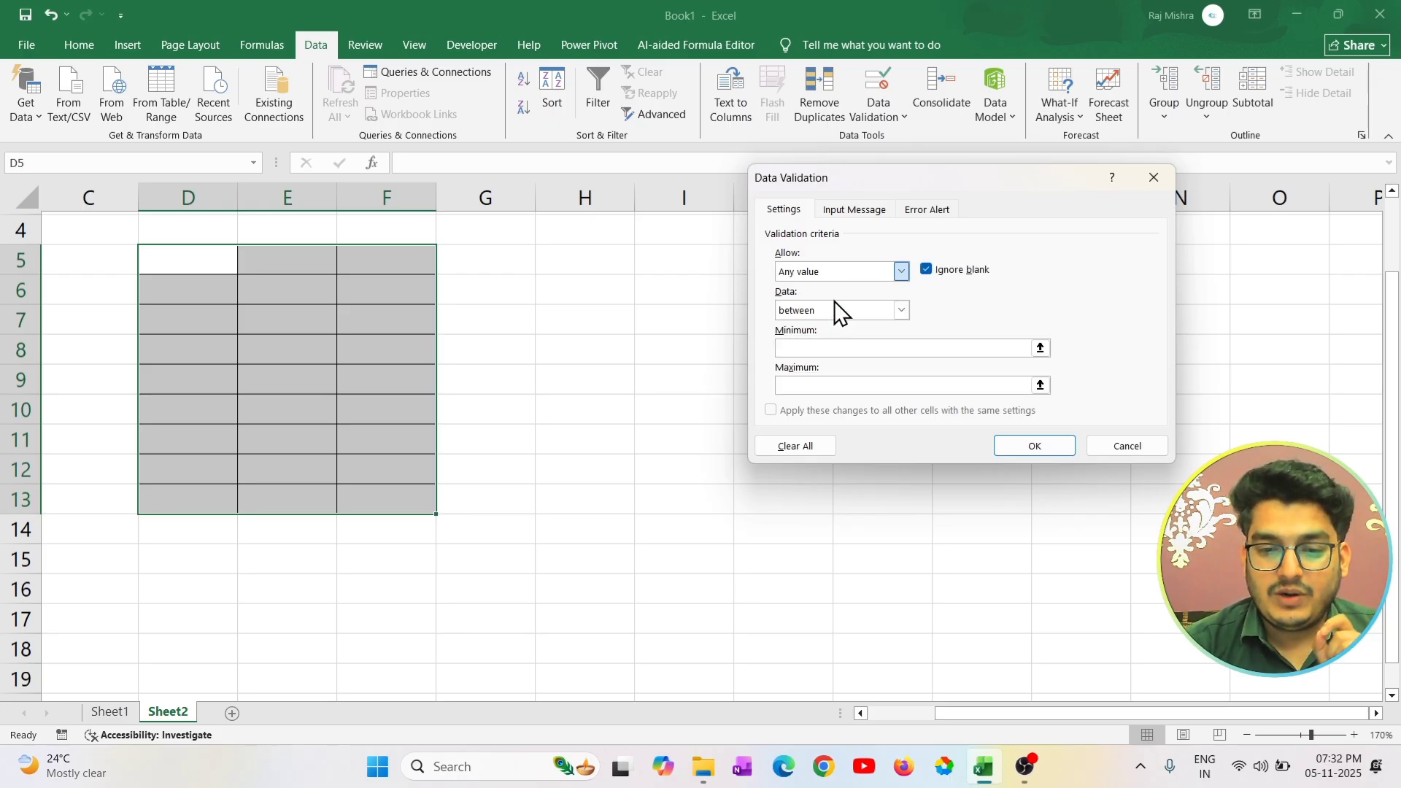
# Limit the allowed whole numbers to between a minimum of 50 and a maximum of 100.
pyautogui.click(826, 348)
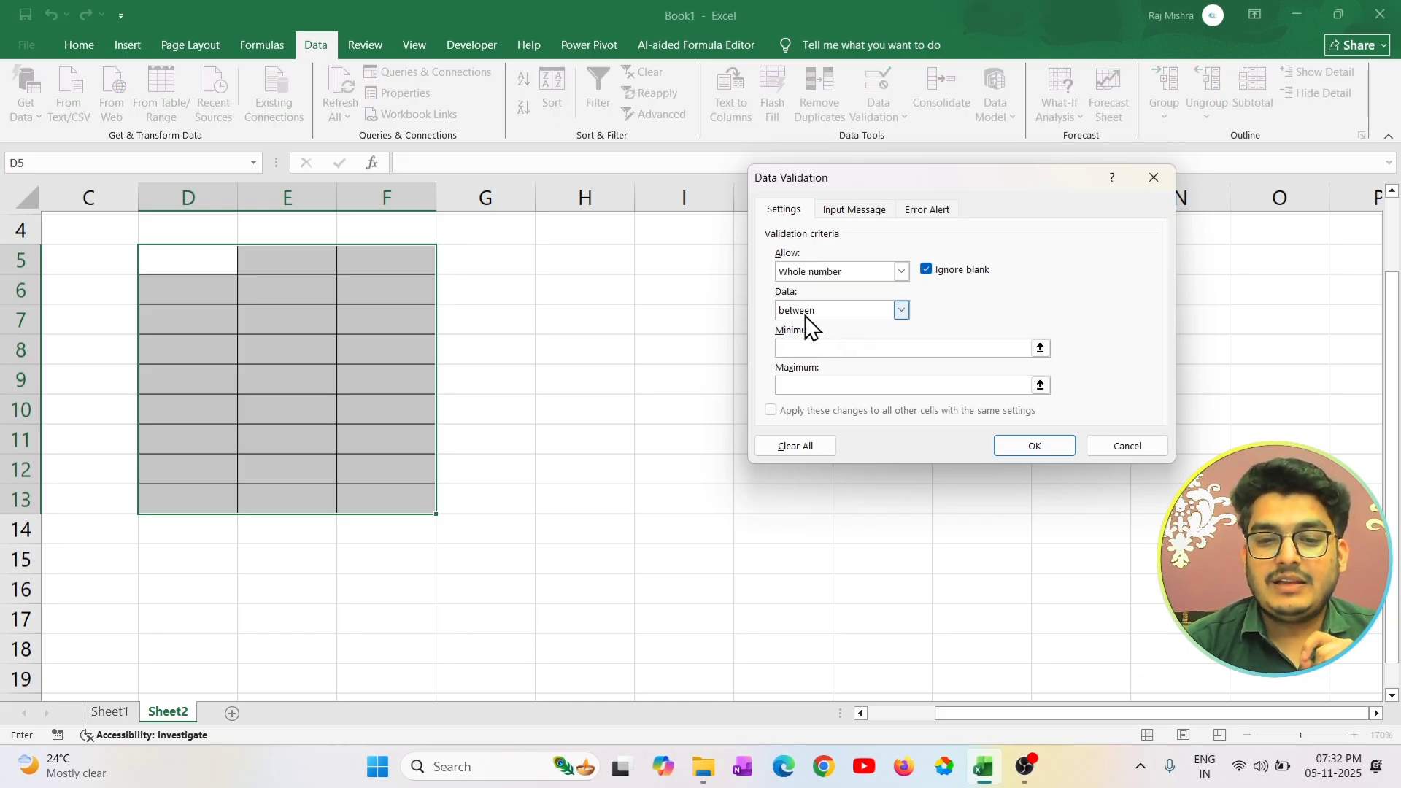
pyautogui.click(804, 312)
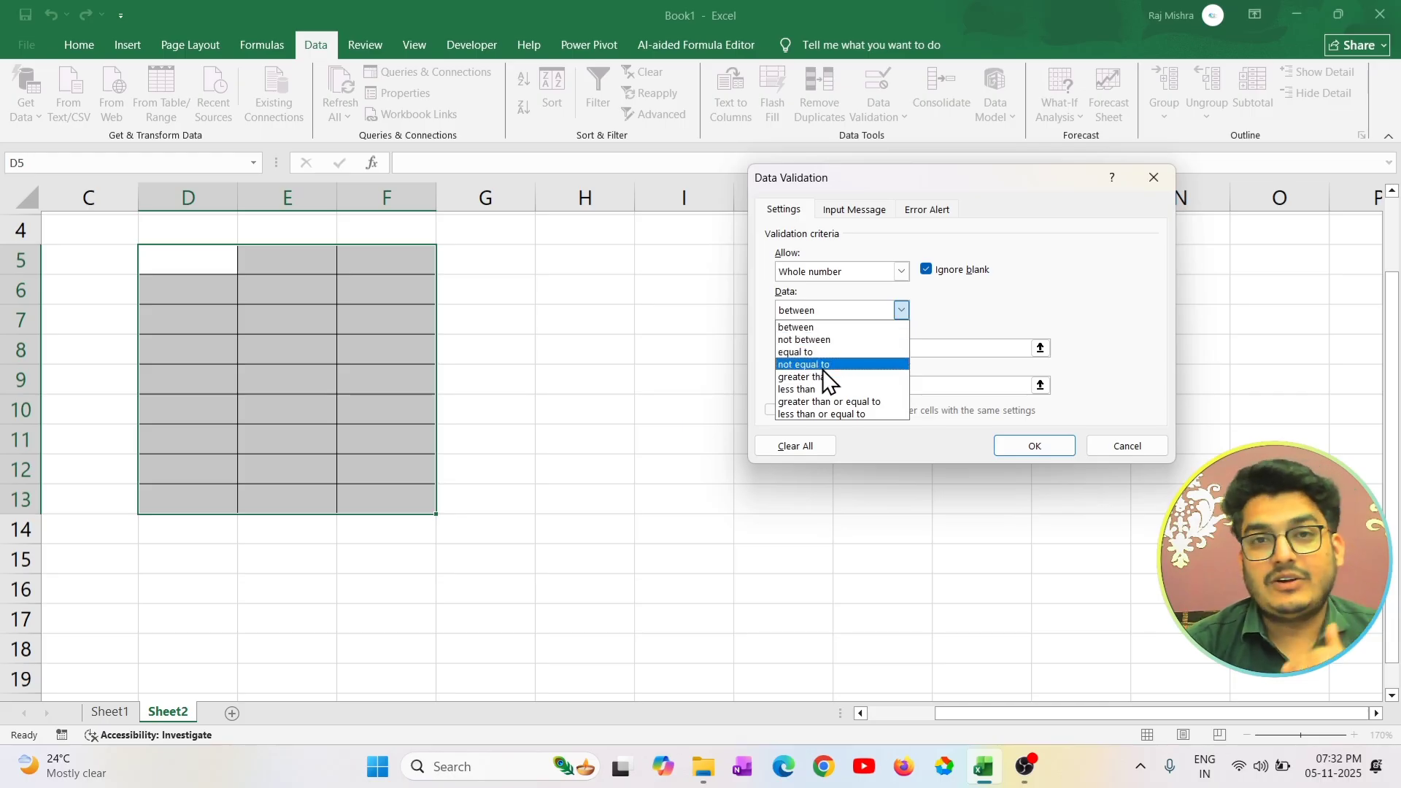
pyautogui.click(829, 328)
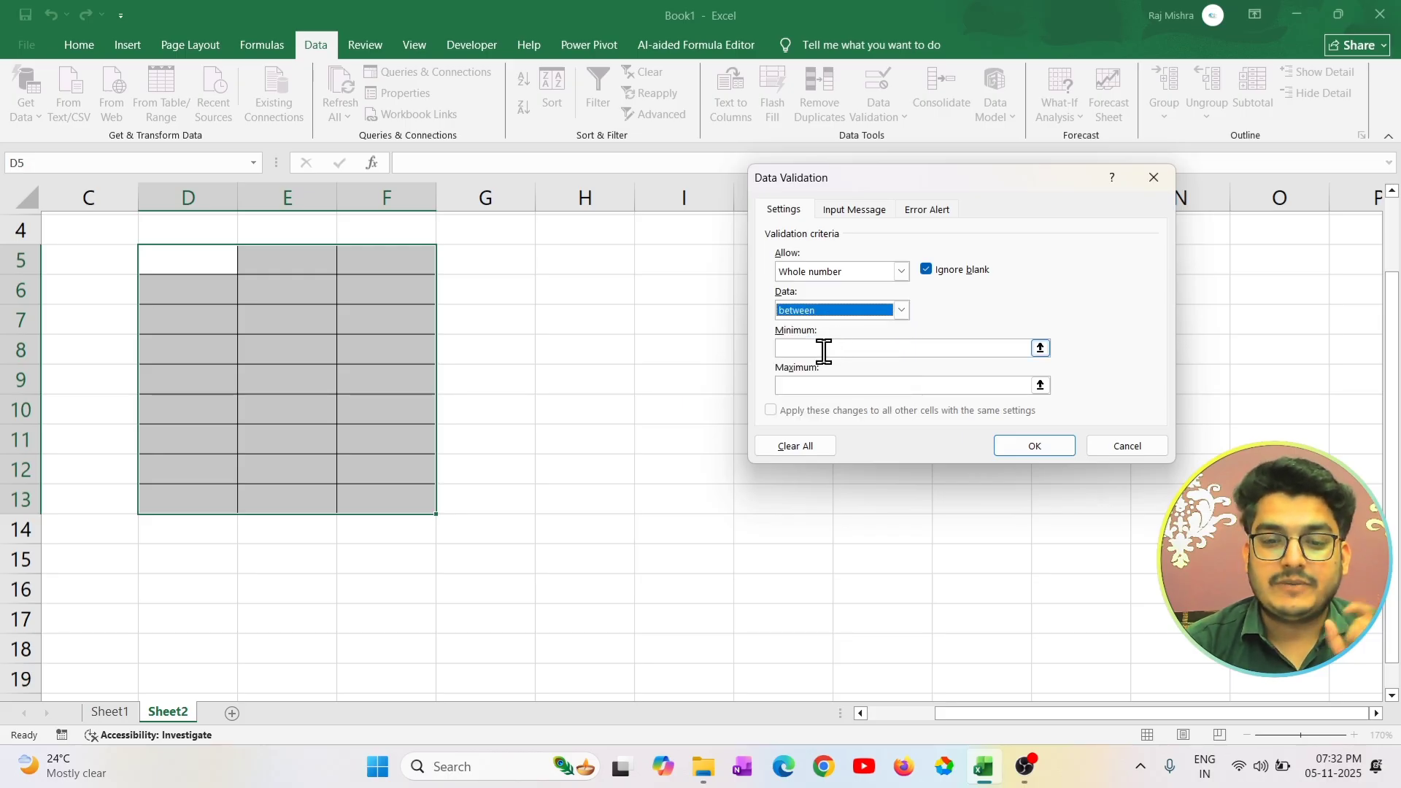
pyautogui.click(823, 348)
pyautogui.write('50')
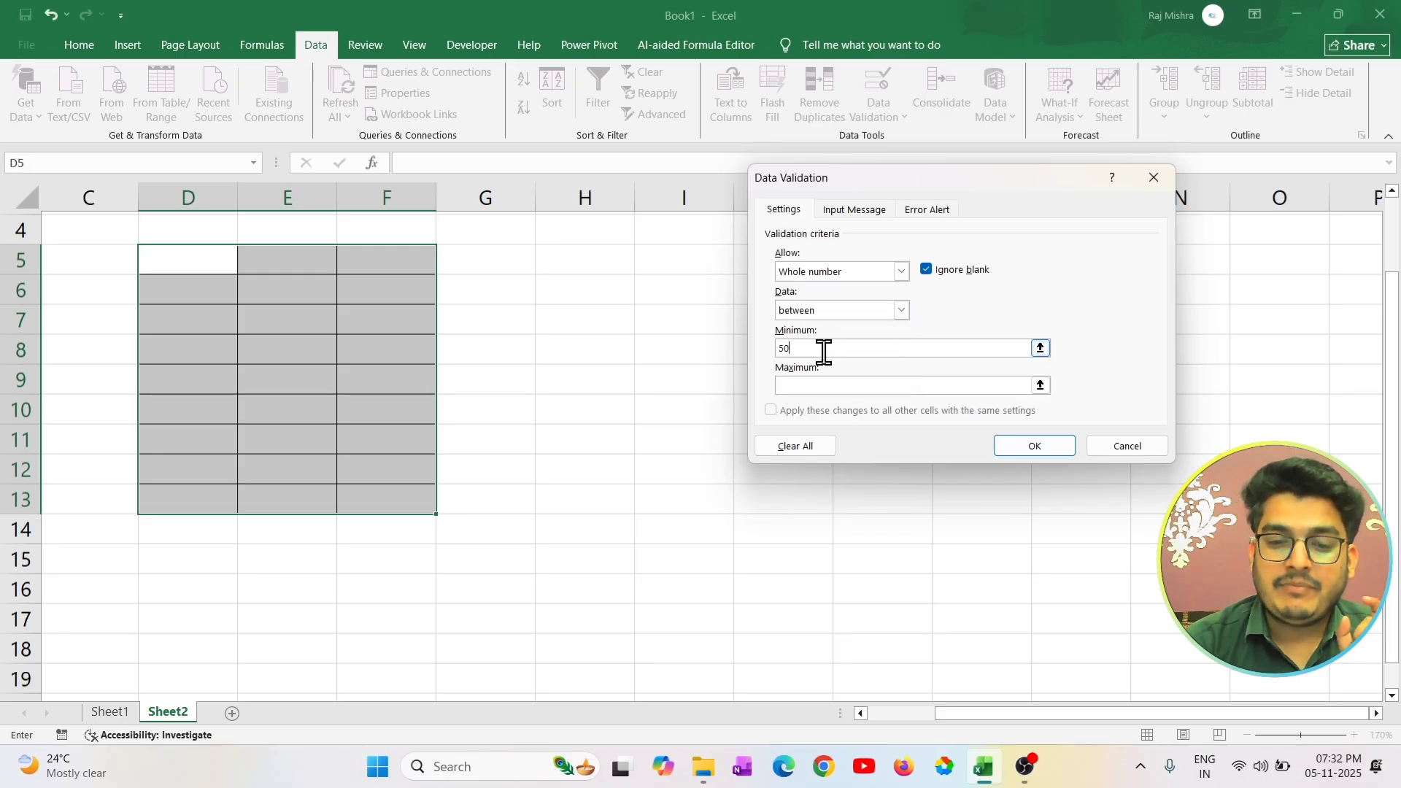
pyautogui.click(832, 384)
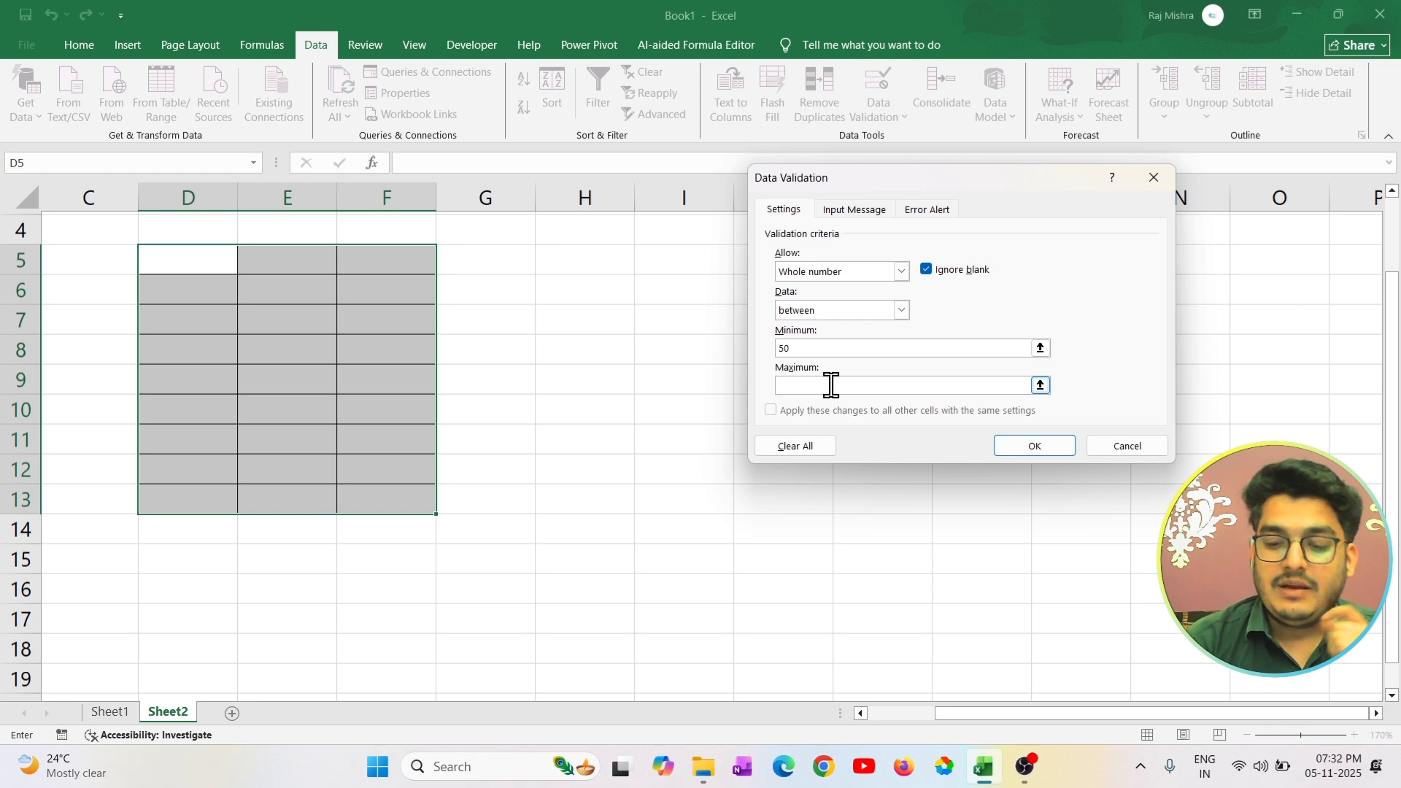
pyautogui.write('100')
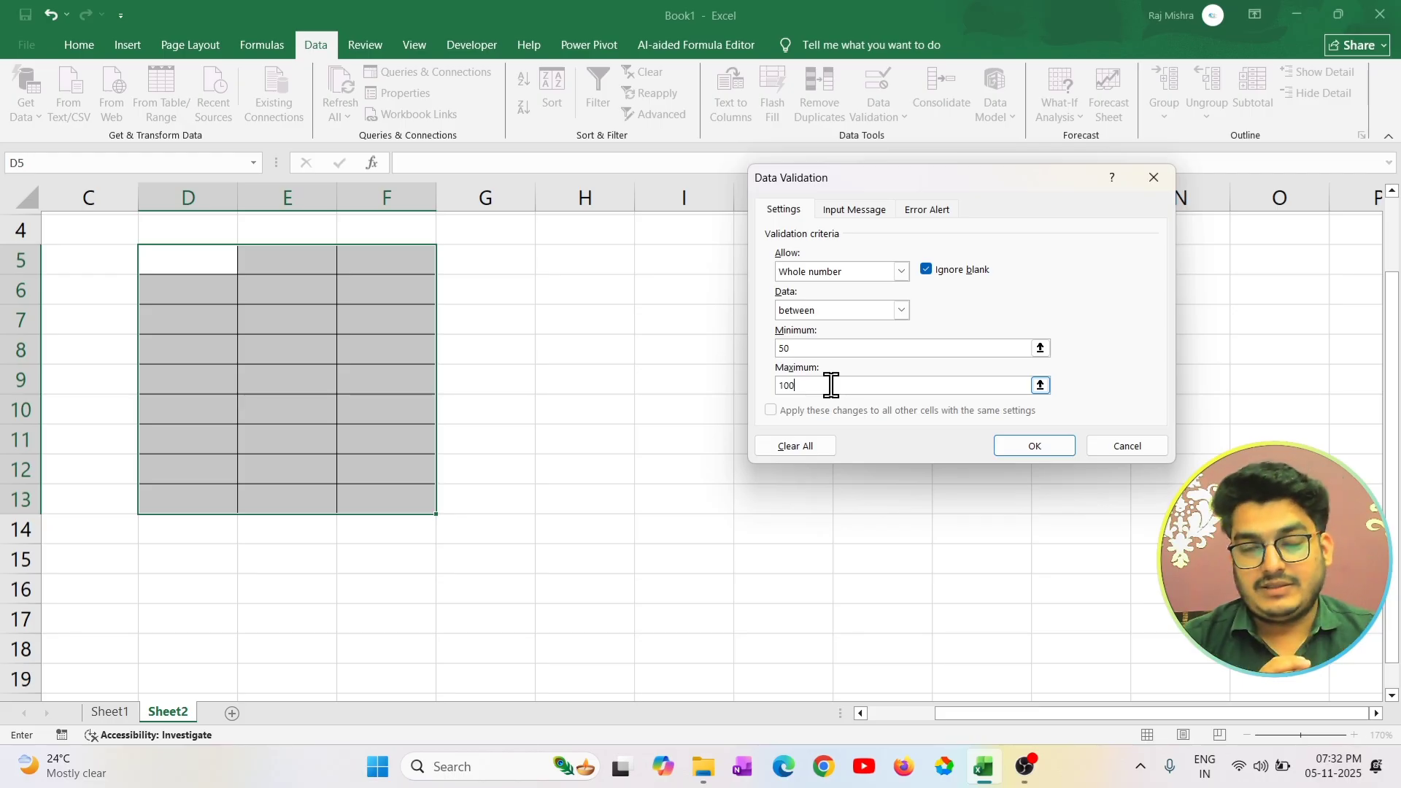
# Set the validation rule's error alert to the Warning style with the title "wrong data".
pyautogui.click(934, 210)
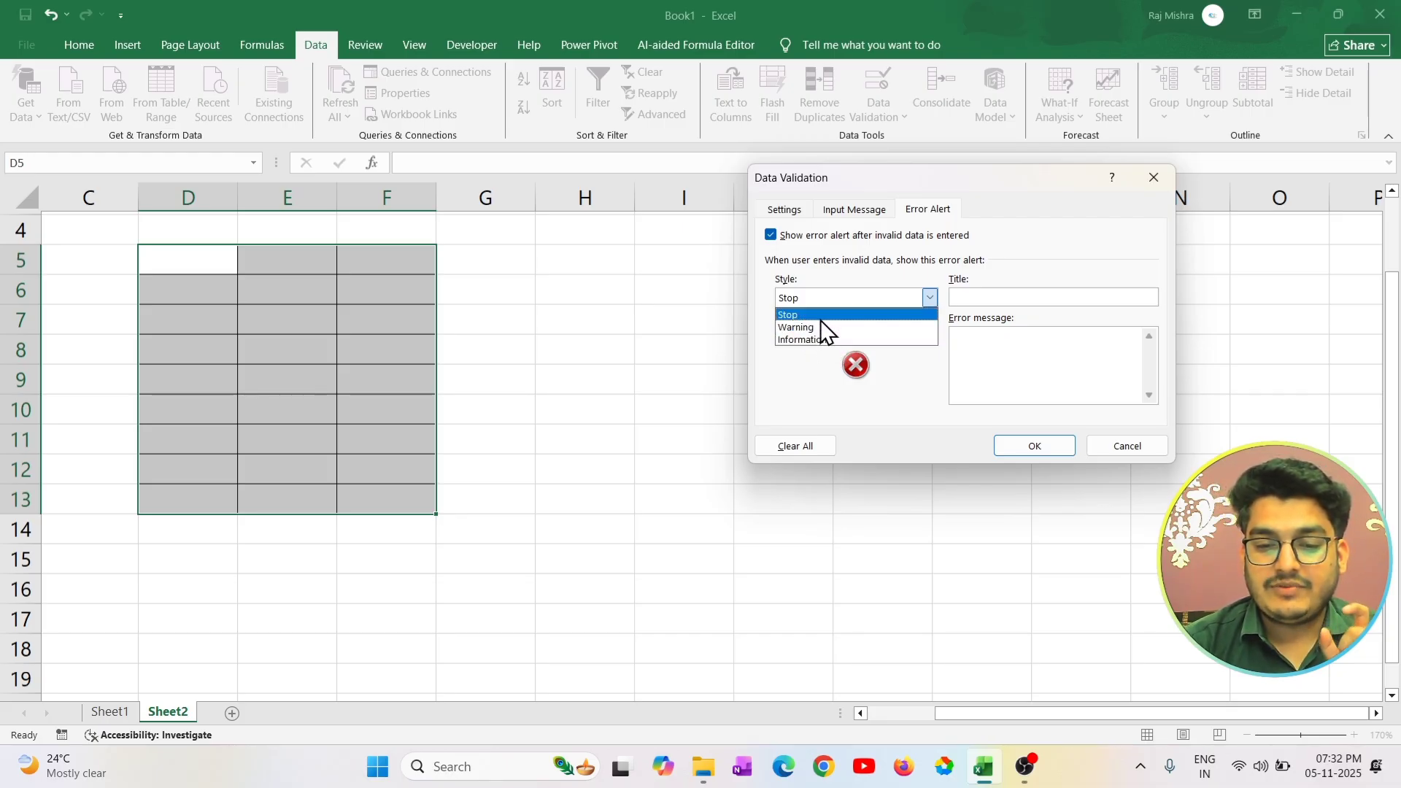
pyautogui.click(825, 328)
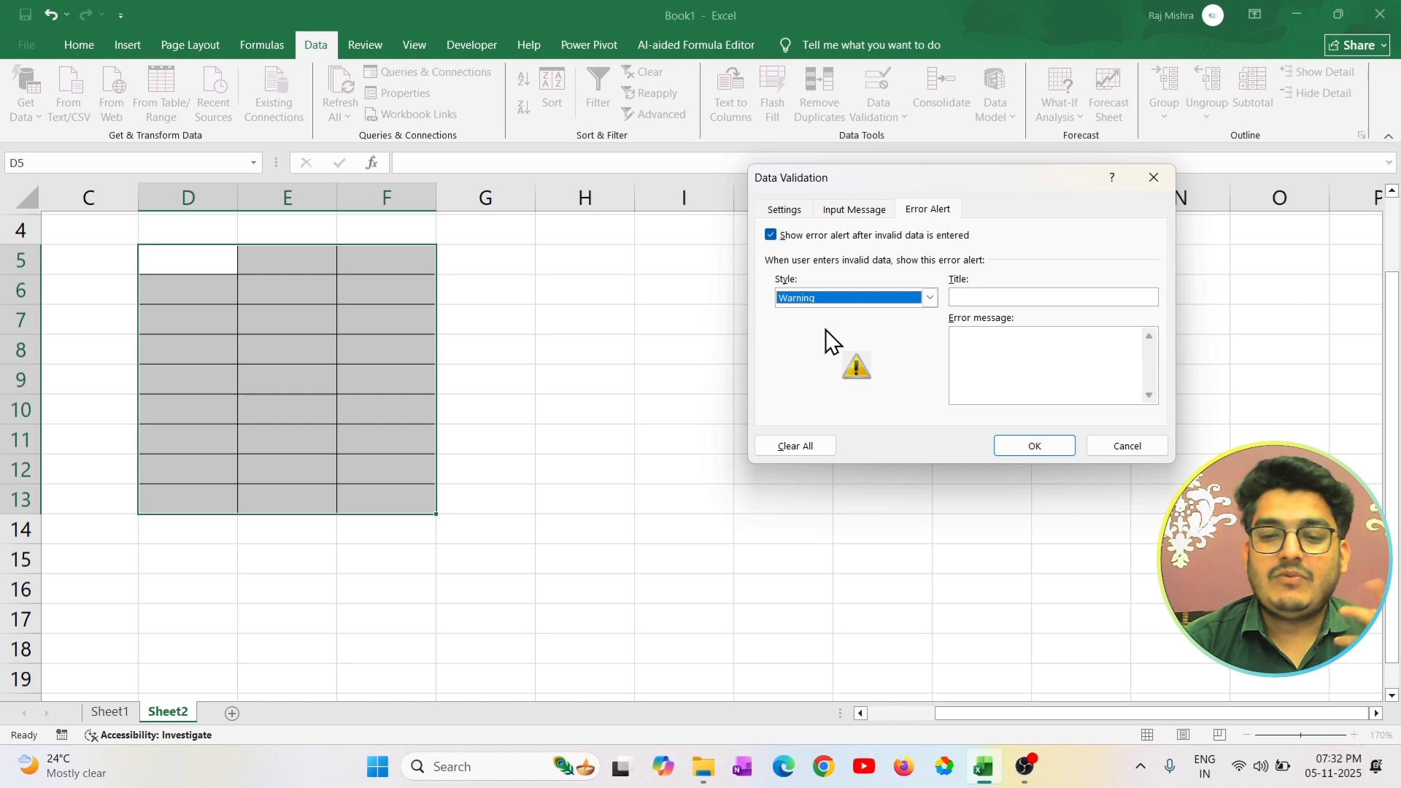
pyautogui.click(987, 297)
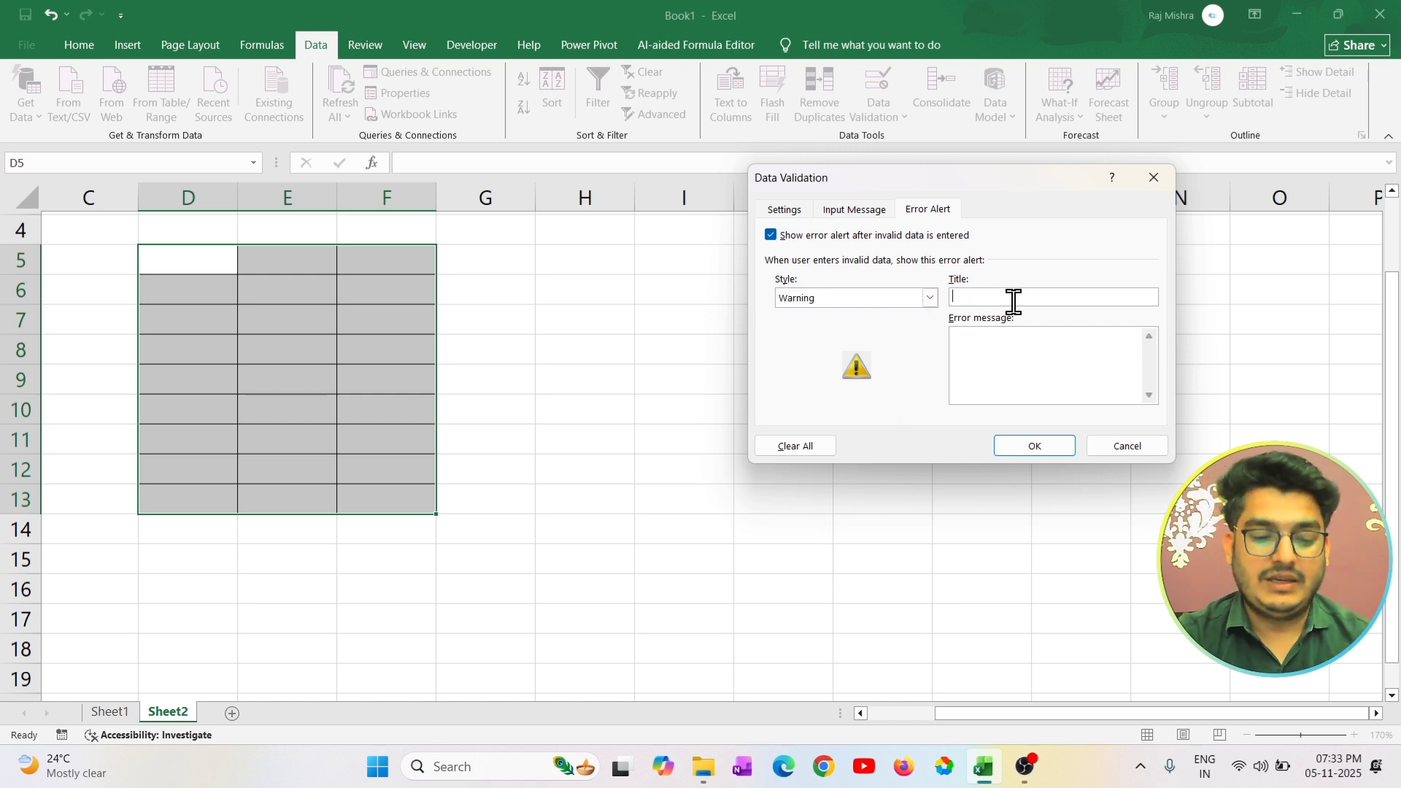
pyautogui.write('rong')
pyautogui.press('BackSpace')
pyautogui.press('BackSpace')
pyautogui.press('BackSpace')
pyautogui.press('BackSpace')
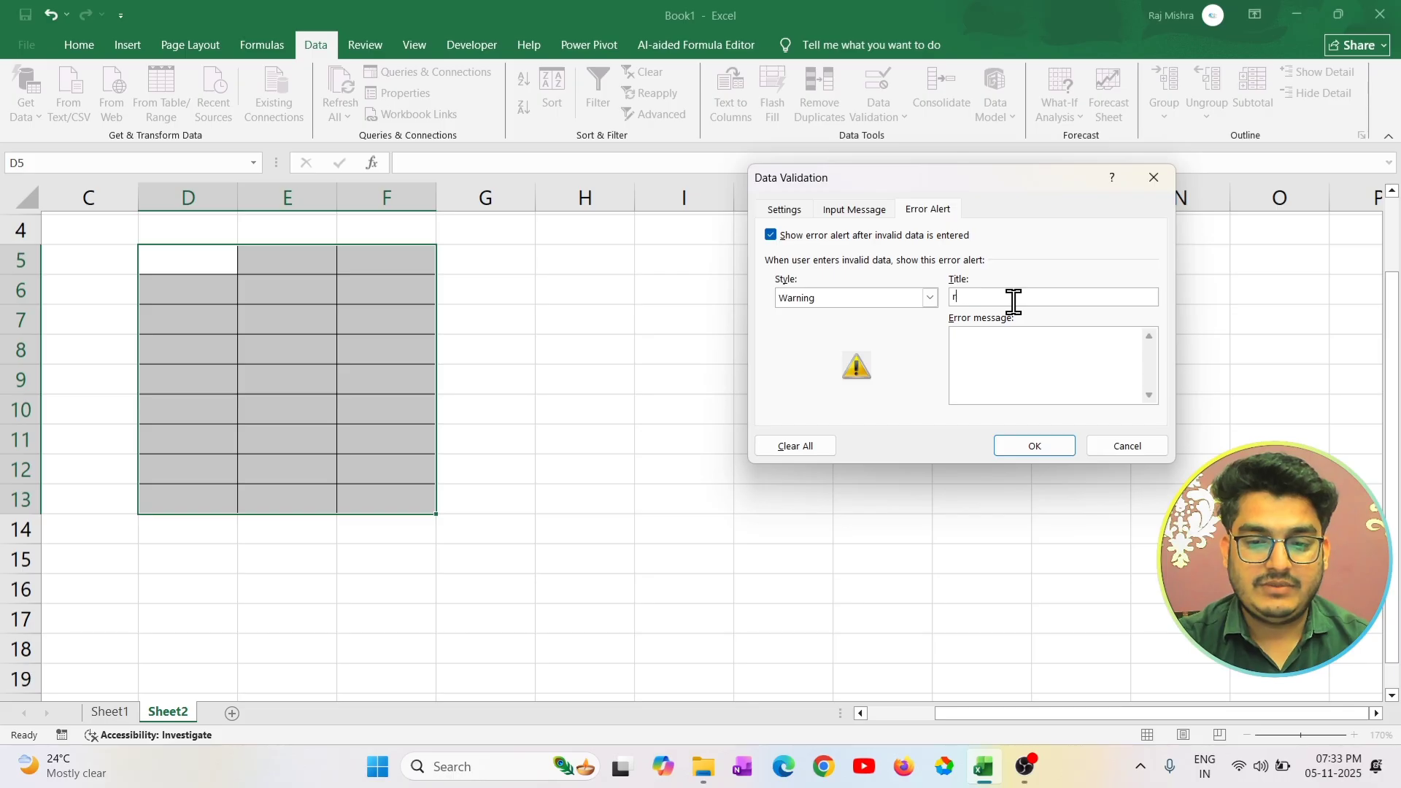
pyautogui.write('wrong data')
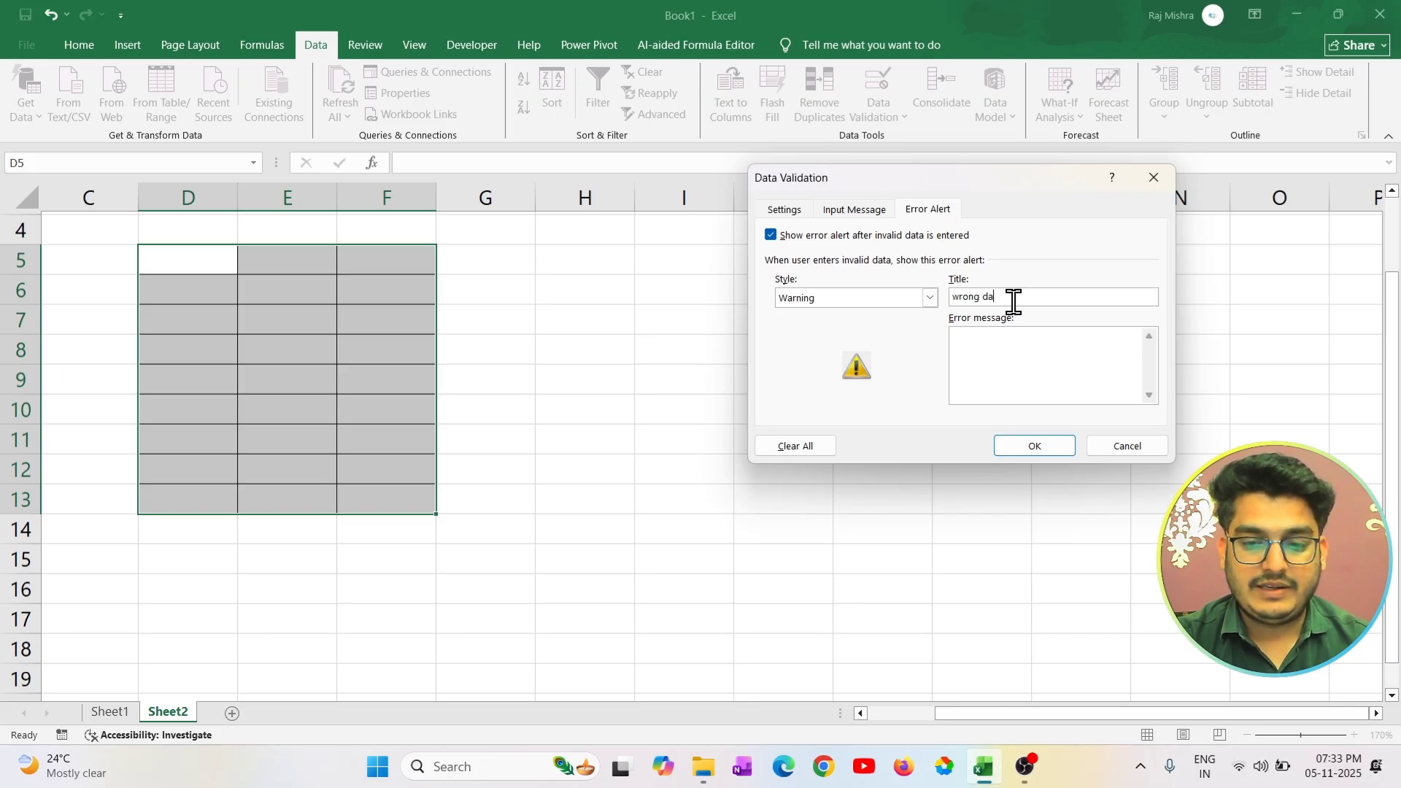
# Set the error message to "please try again" and apply the validation rule.
pyautogui.click(1018, 338)
pyautogui.write('please try ')
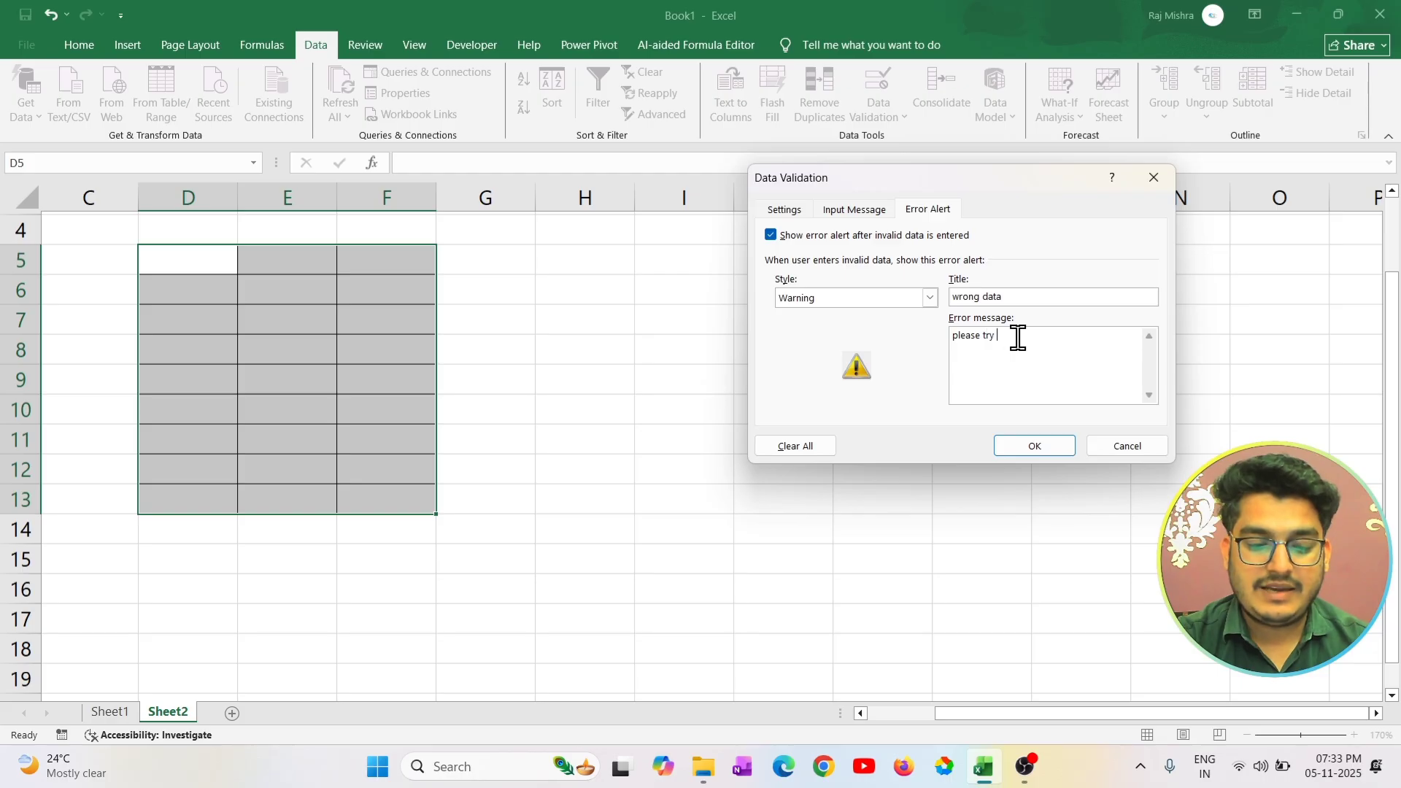
pyautogui.write('again')
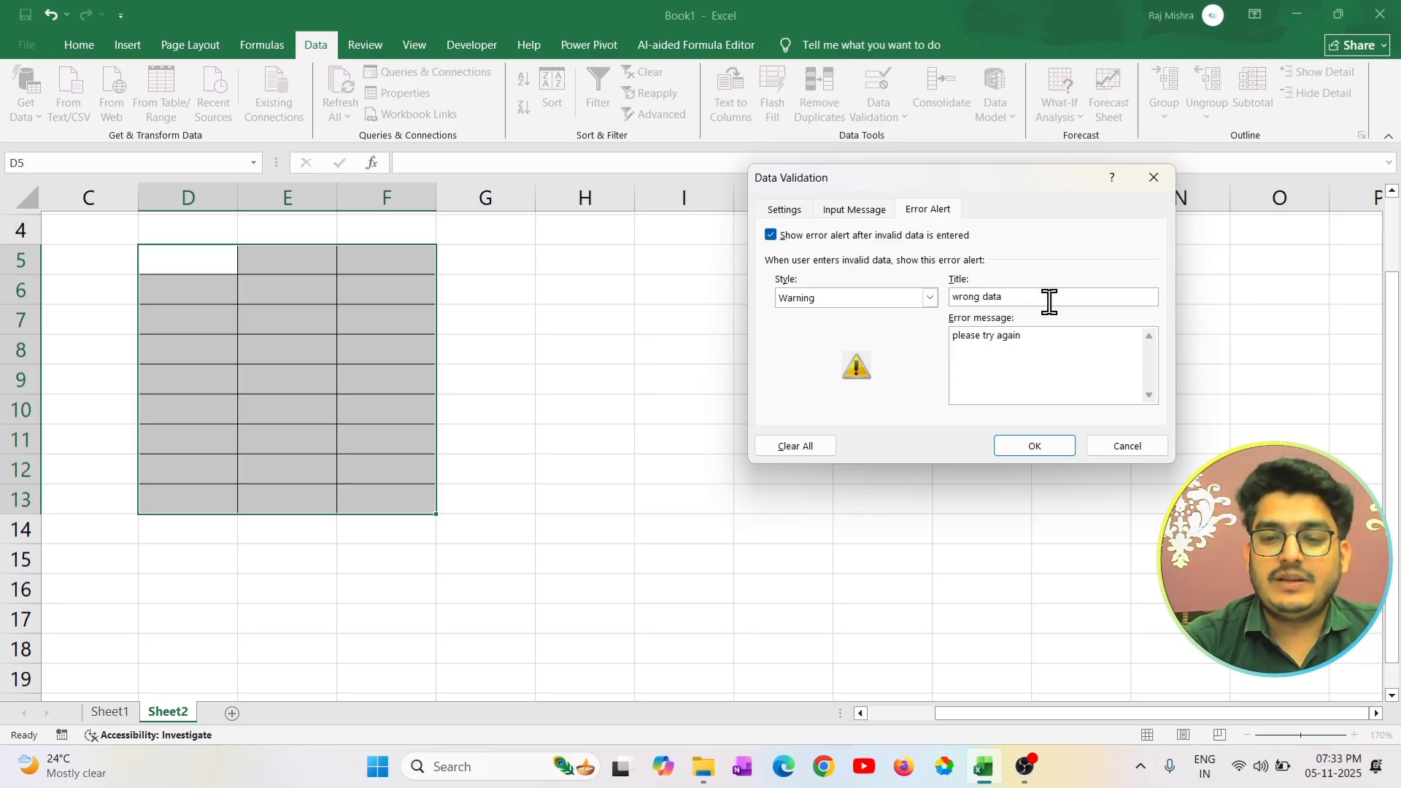
pyautogui.click(1036, 447)
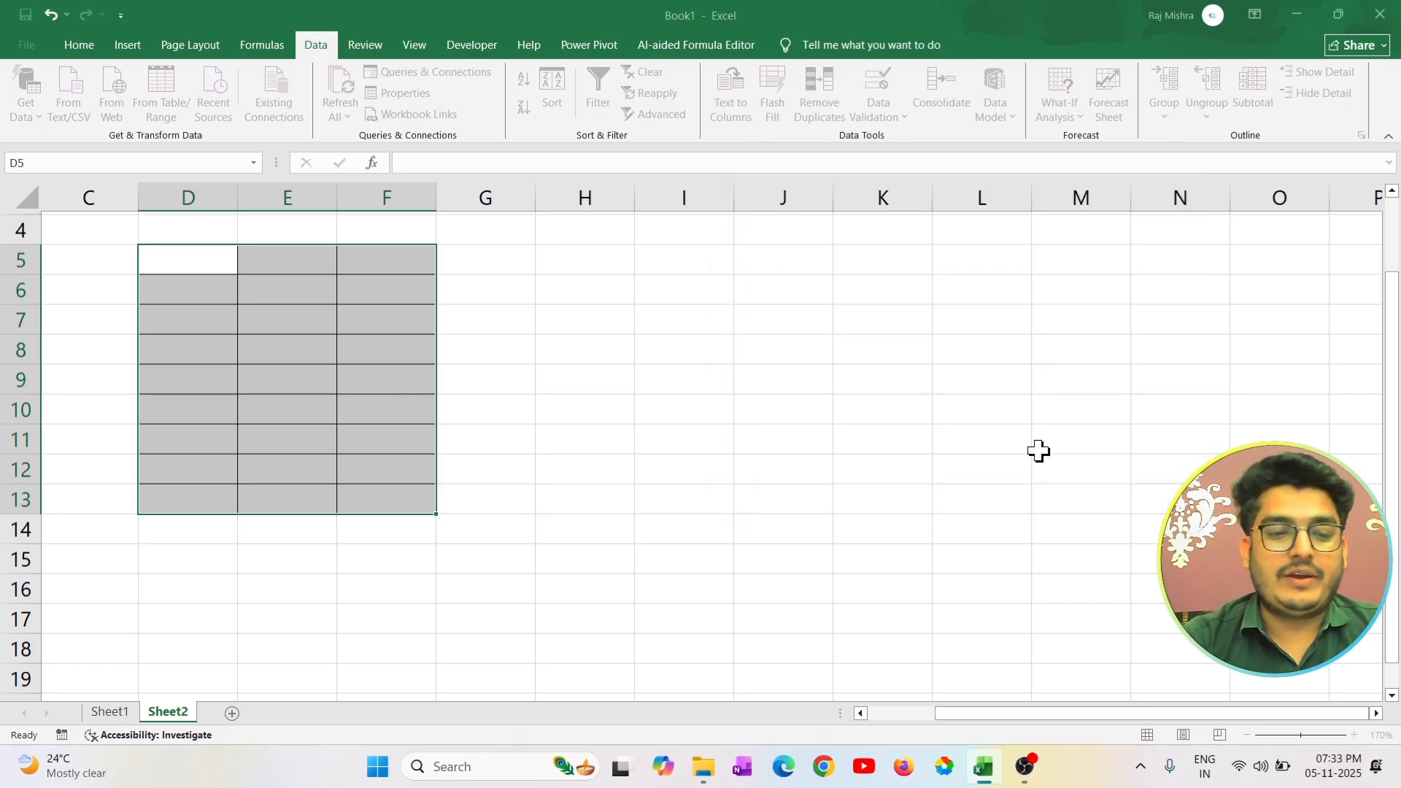
# Enter 50 in D6 to test the validation rule.
pyautogui.click(230, 281)
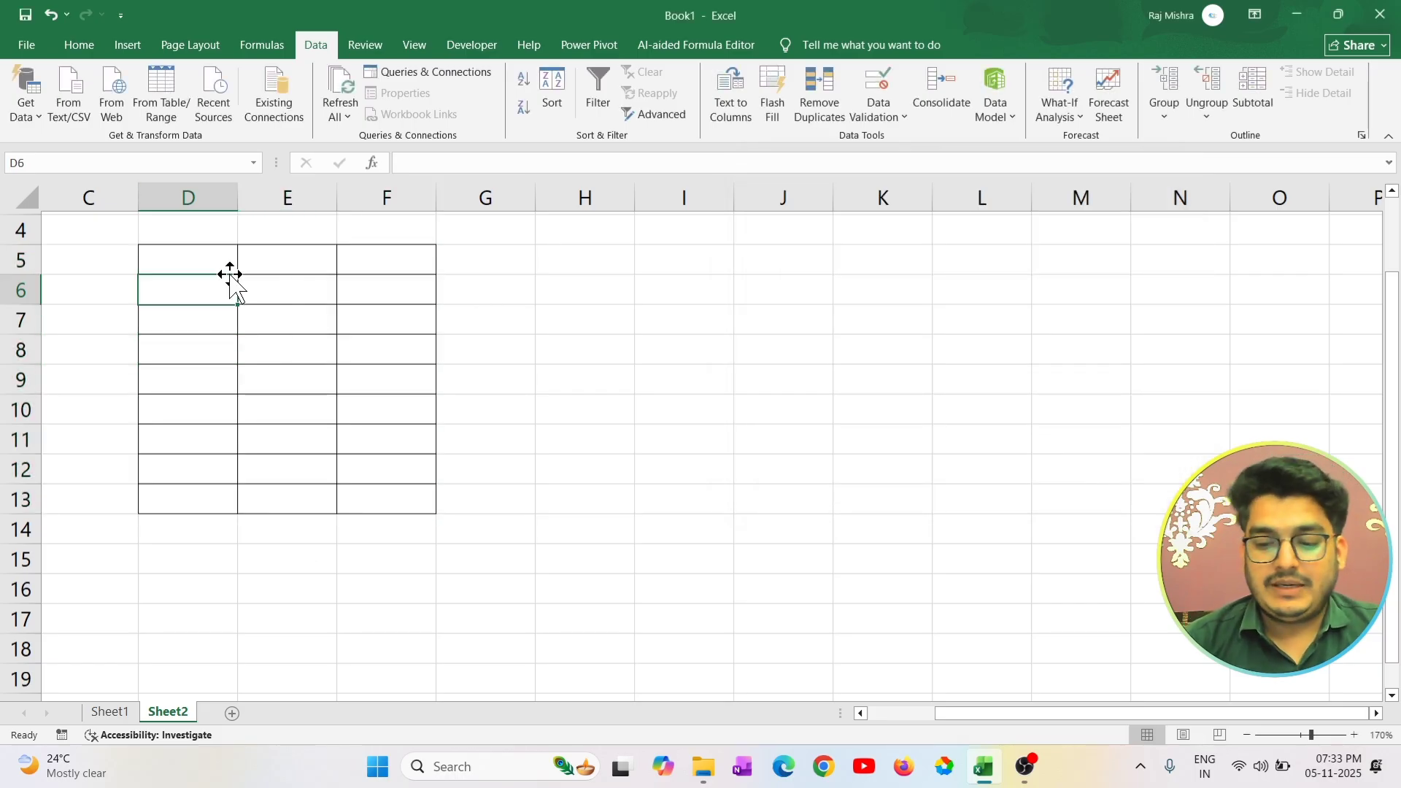
pyautogui.write('50')
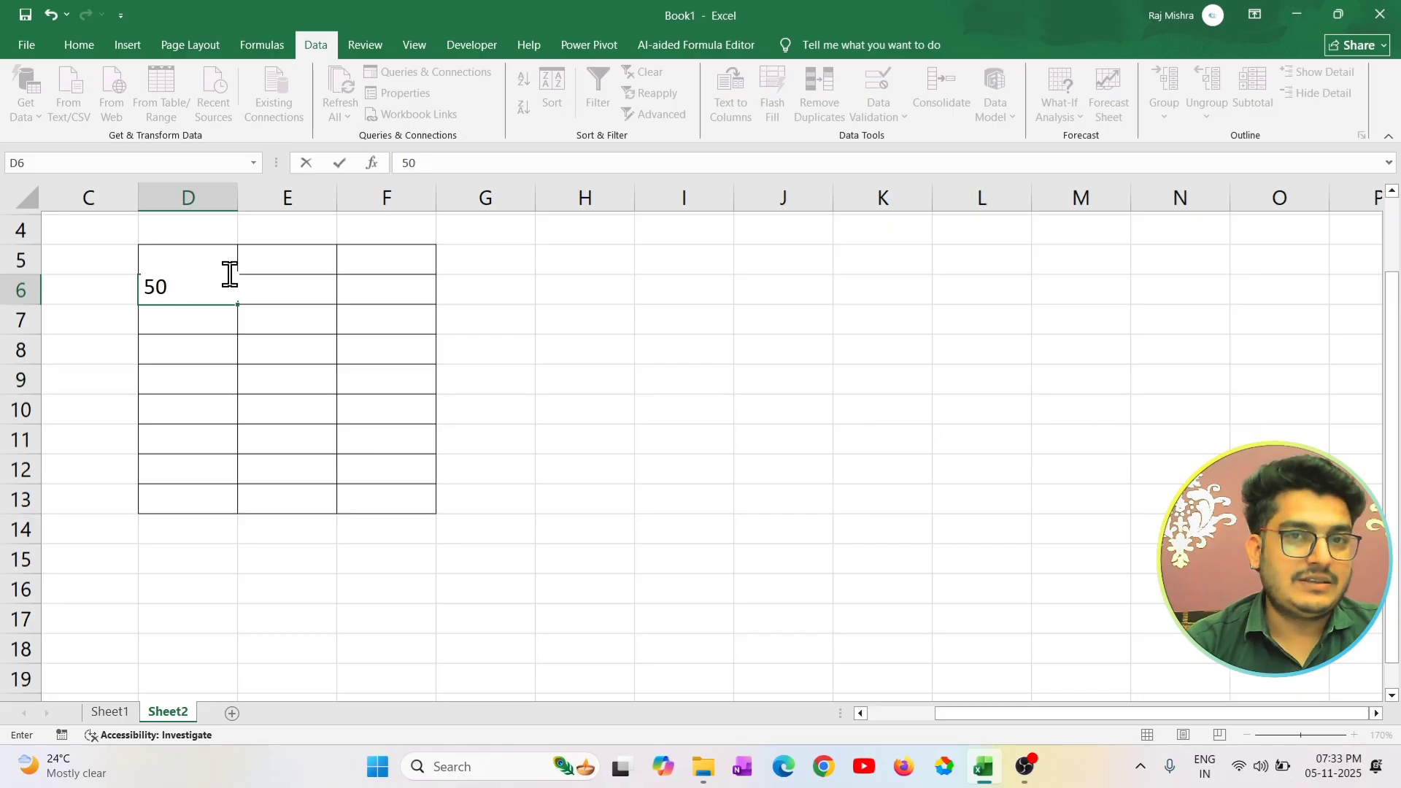
pyautogui.press('Return')
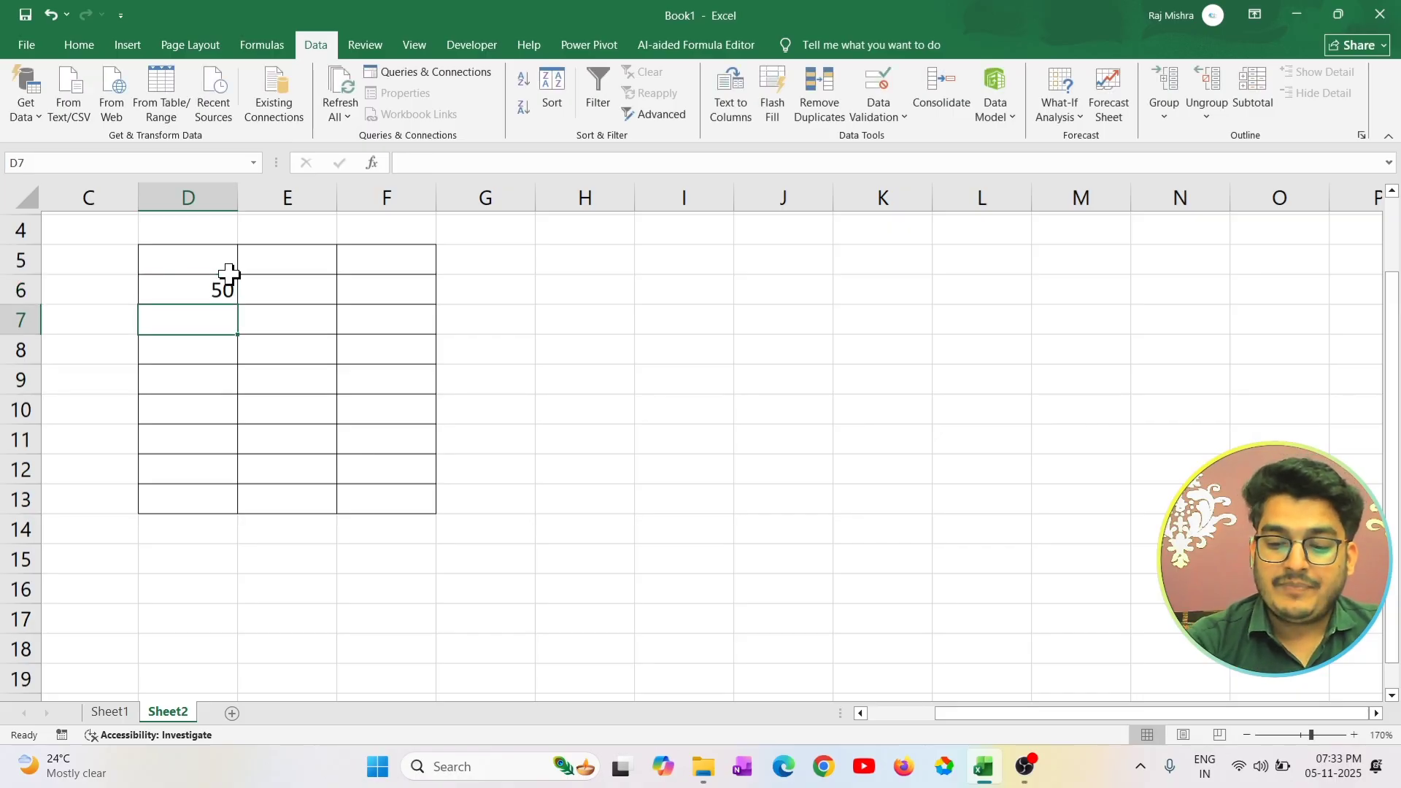
# Try the out-of-range value 49 in D7, decline to keep it, and enter 99 instead.
pyautogui.write('49')
pyautogui.press('Return')
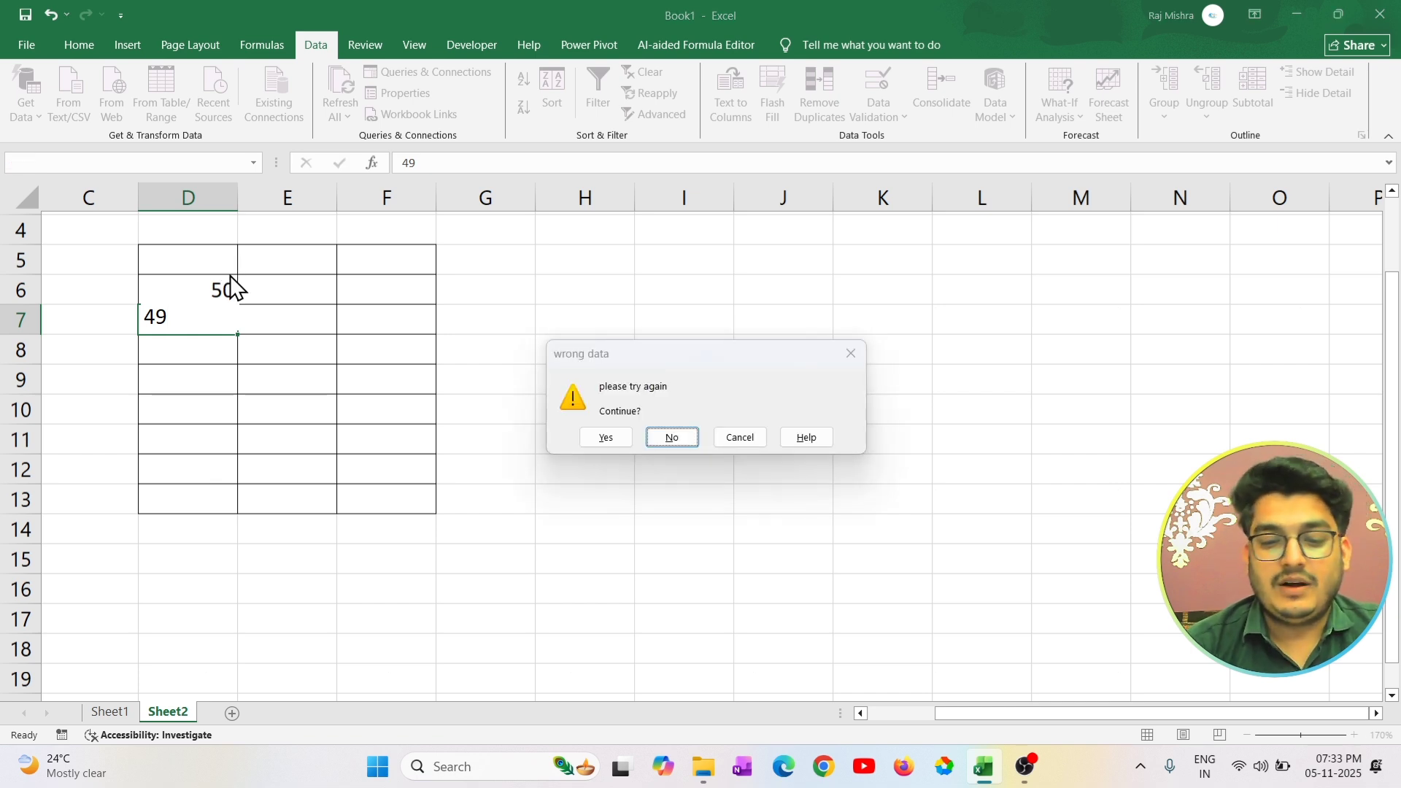
pyautogui.press('Return')
pyautogui.write('99')
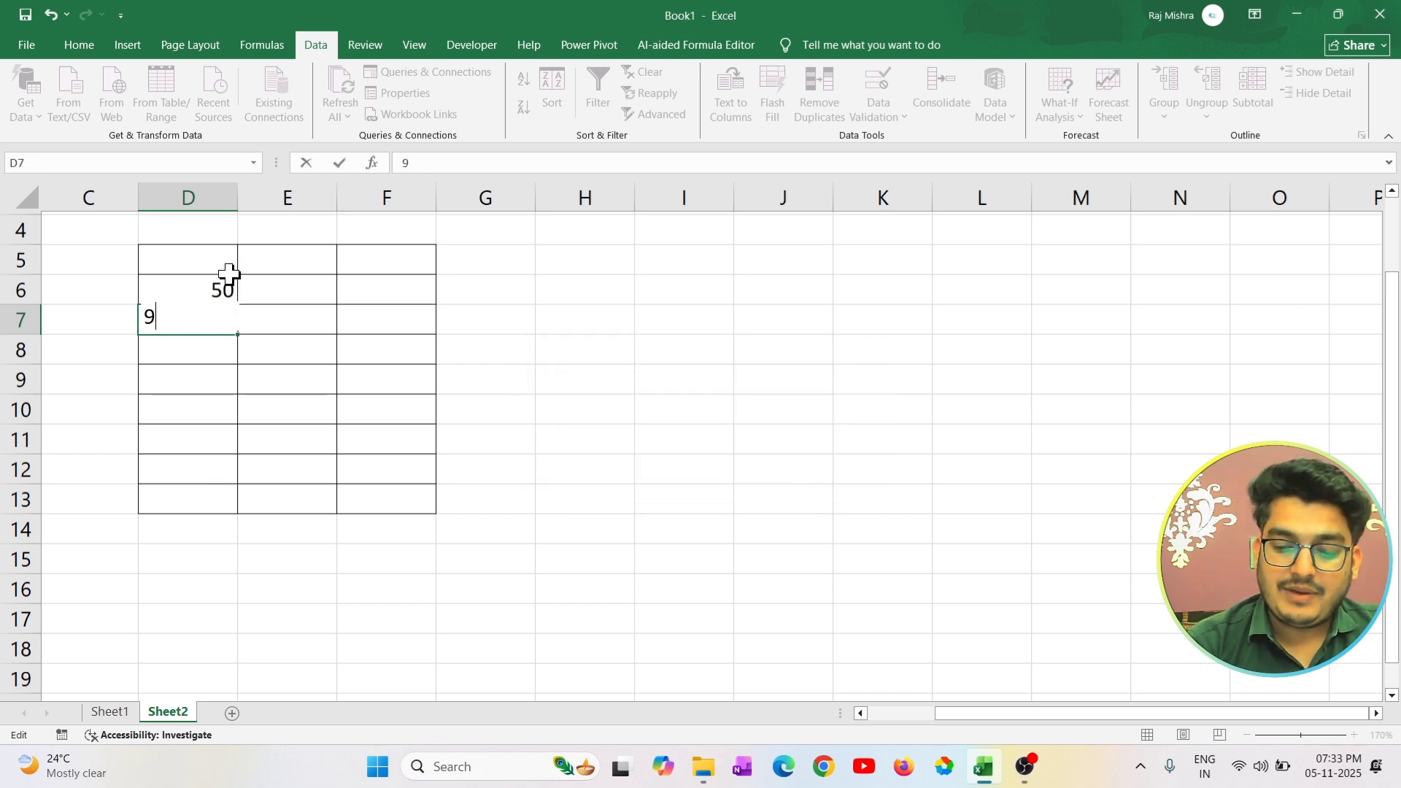
pyautogui.press('Return')
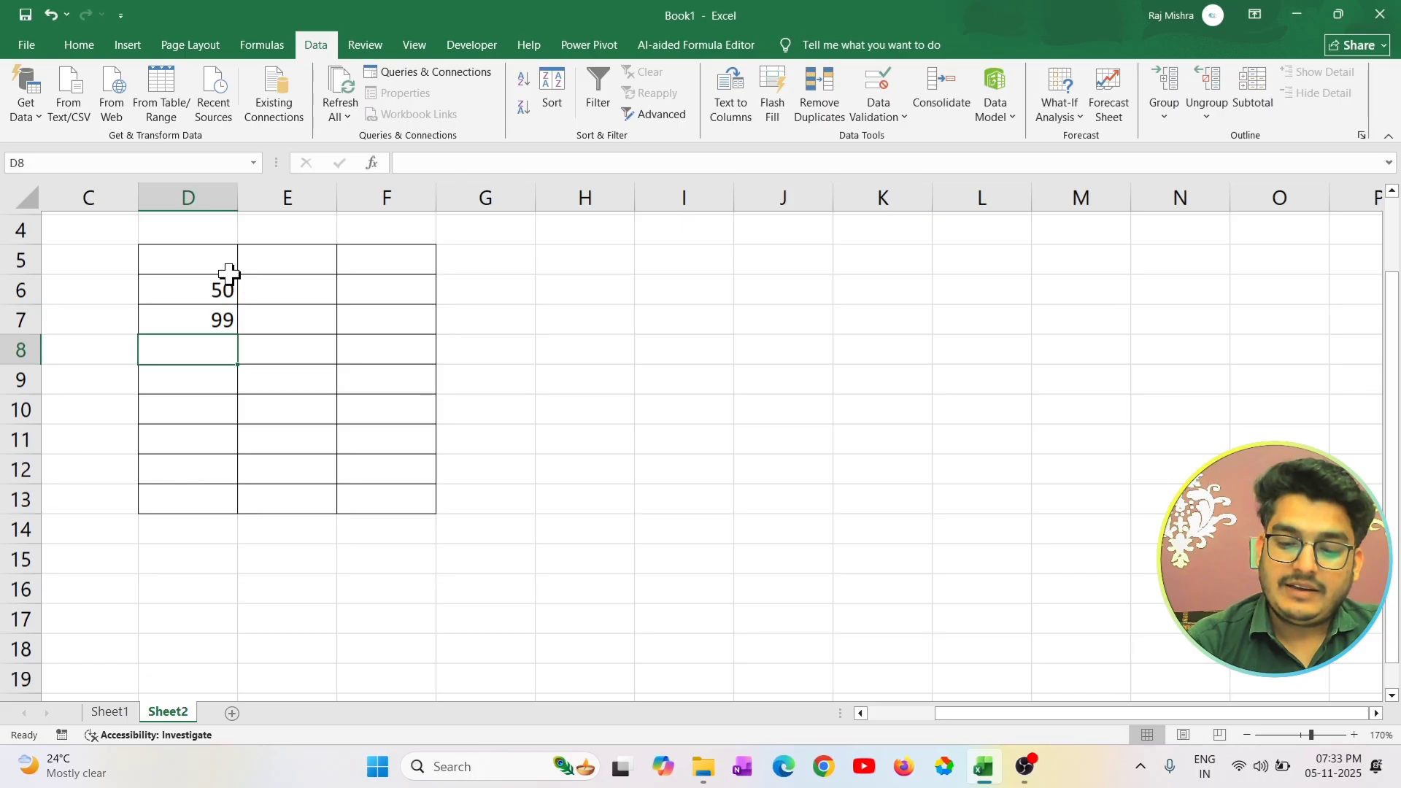
# Try to enter the out-of-range value 101 in D8 and cancel the entry.
pyautogui.write('101')
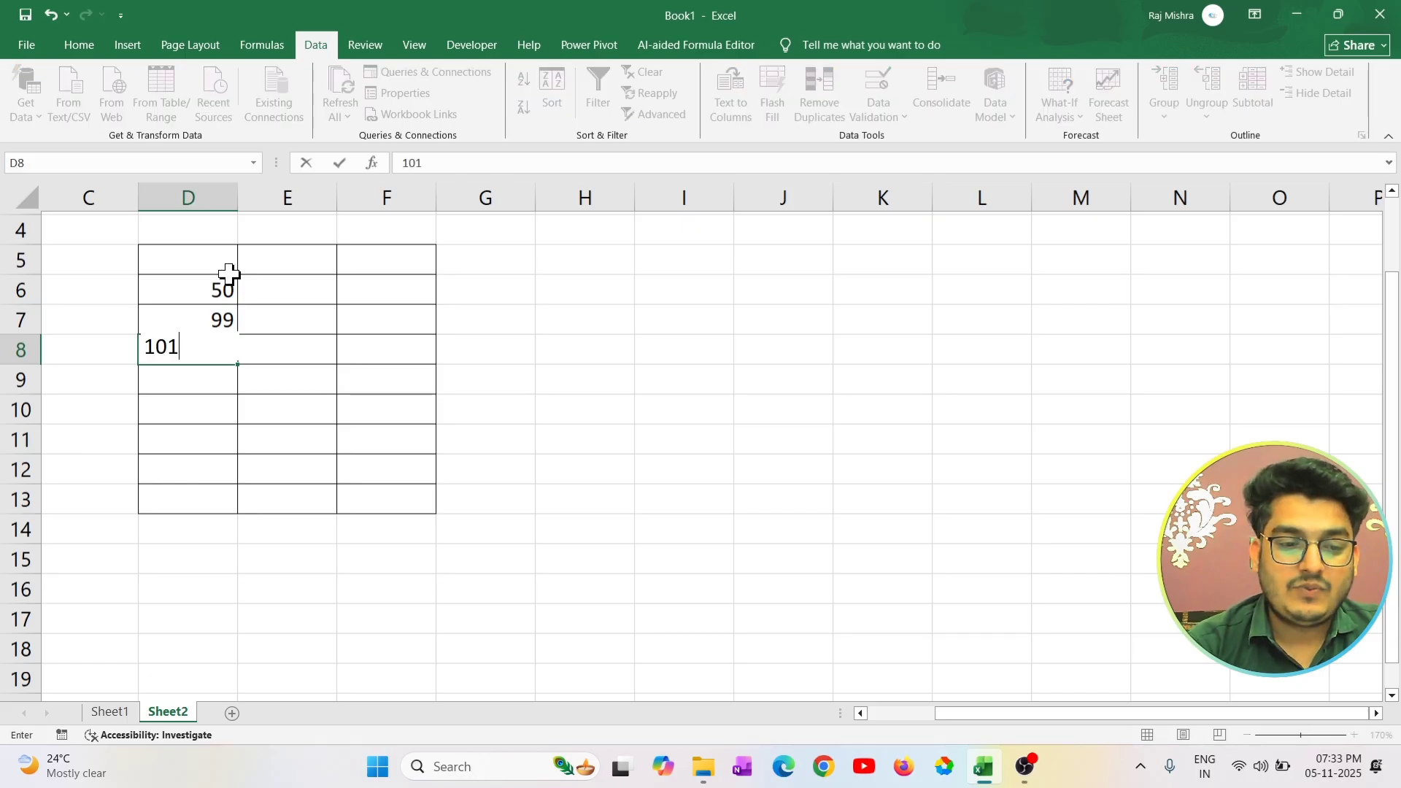
pyautogui.press('Return')
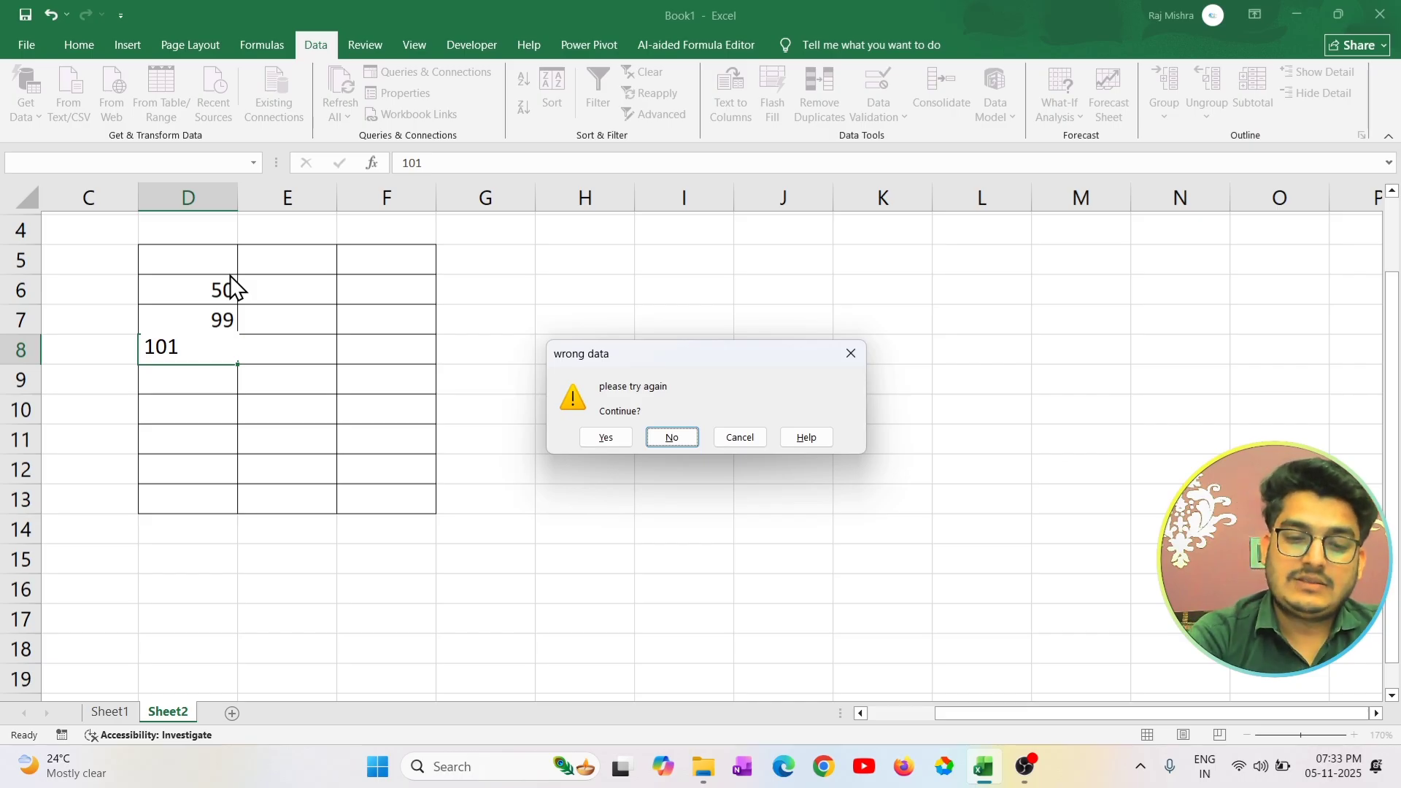
pyautogui.click(852, 357)
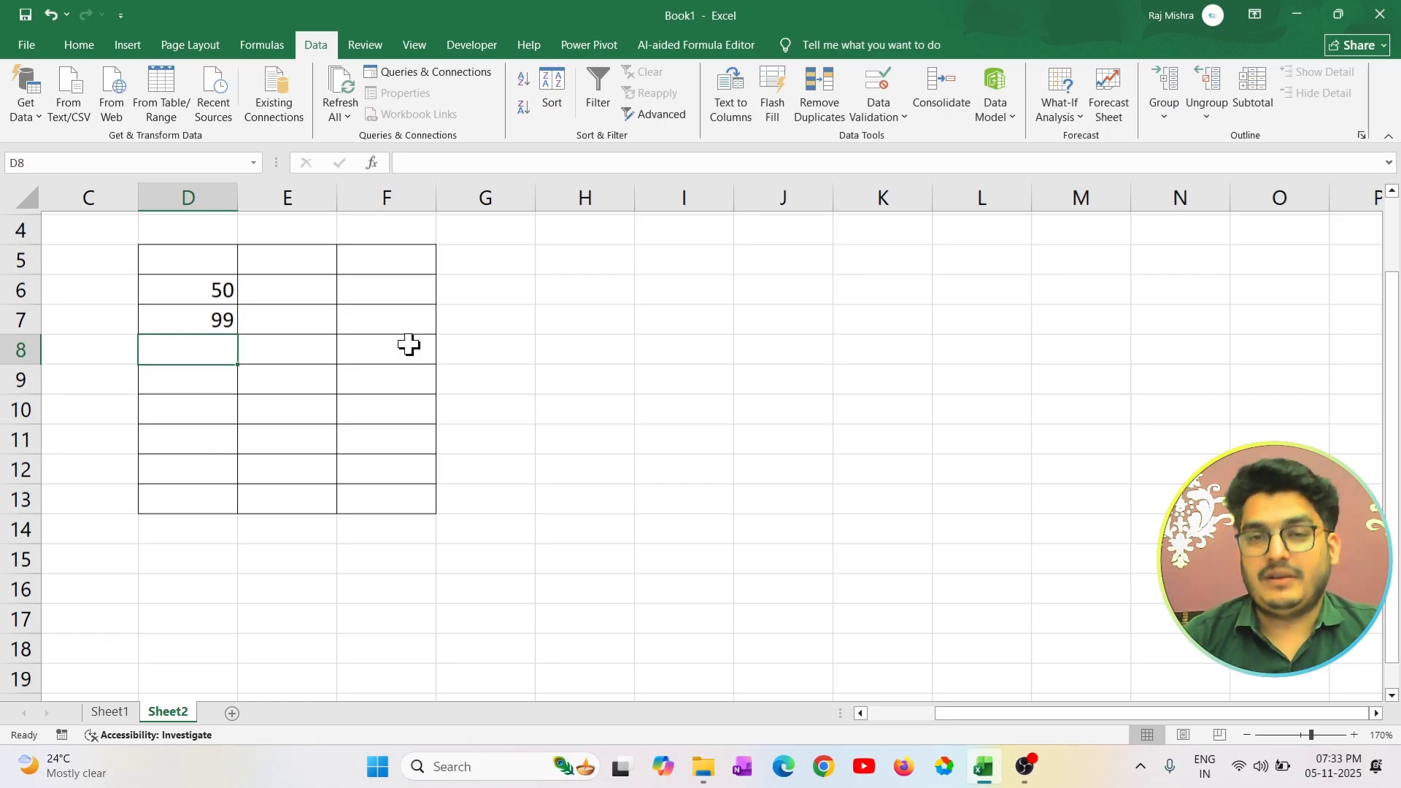
# Add an input message titled "please enter number" with the text "50 to 100" to the validation of D5:F13.
pyautogui.click(203, 255)
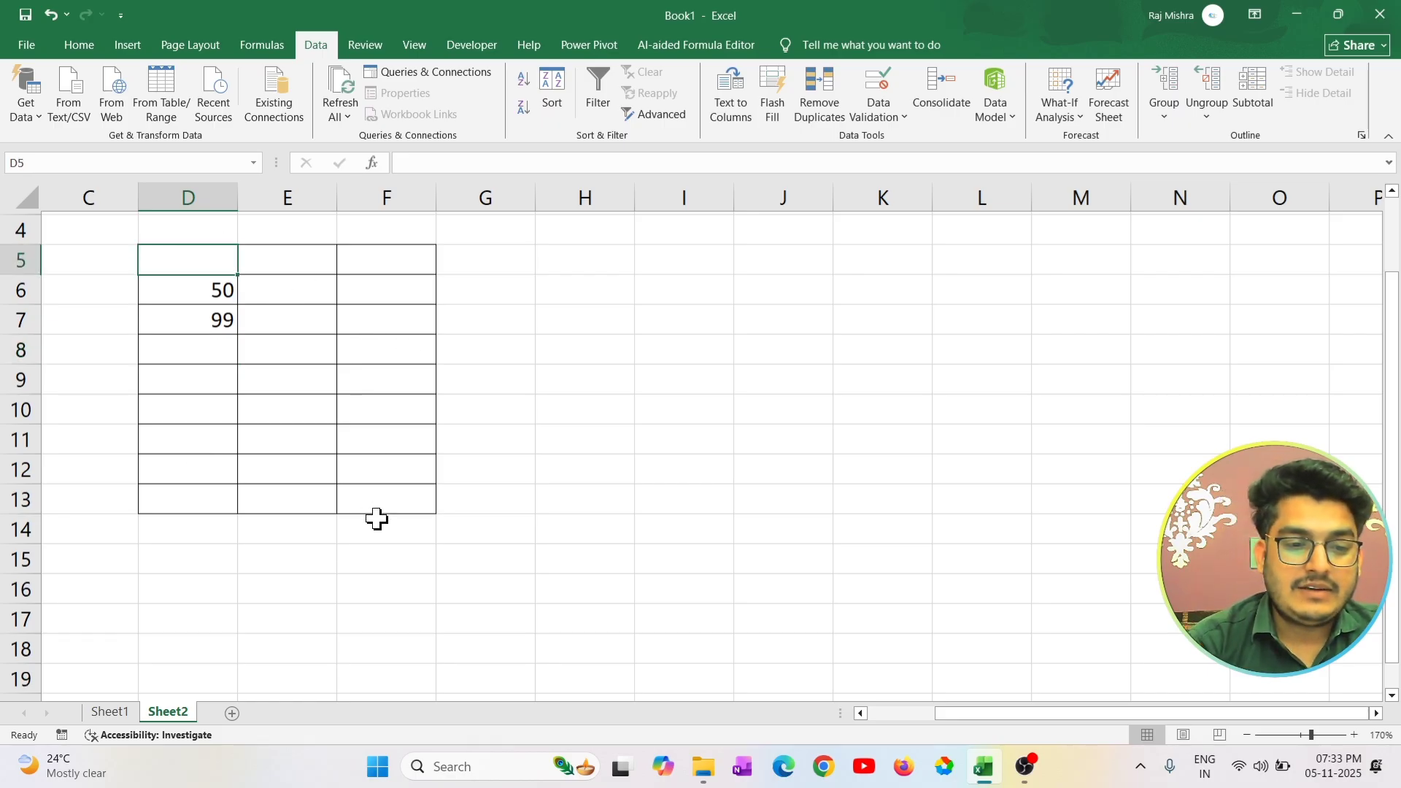
pyautogui.moveTo(402, 507); pyautogui.dragTo(182, 250)
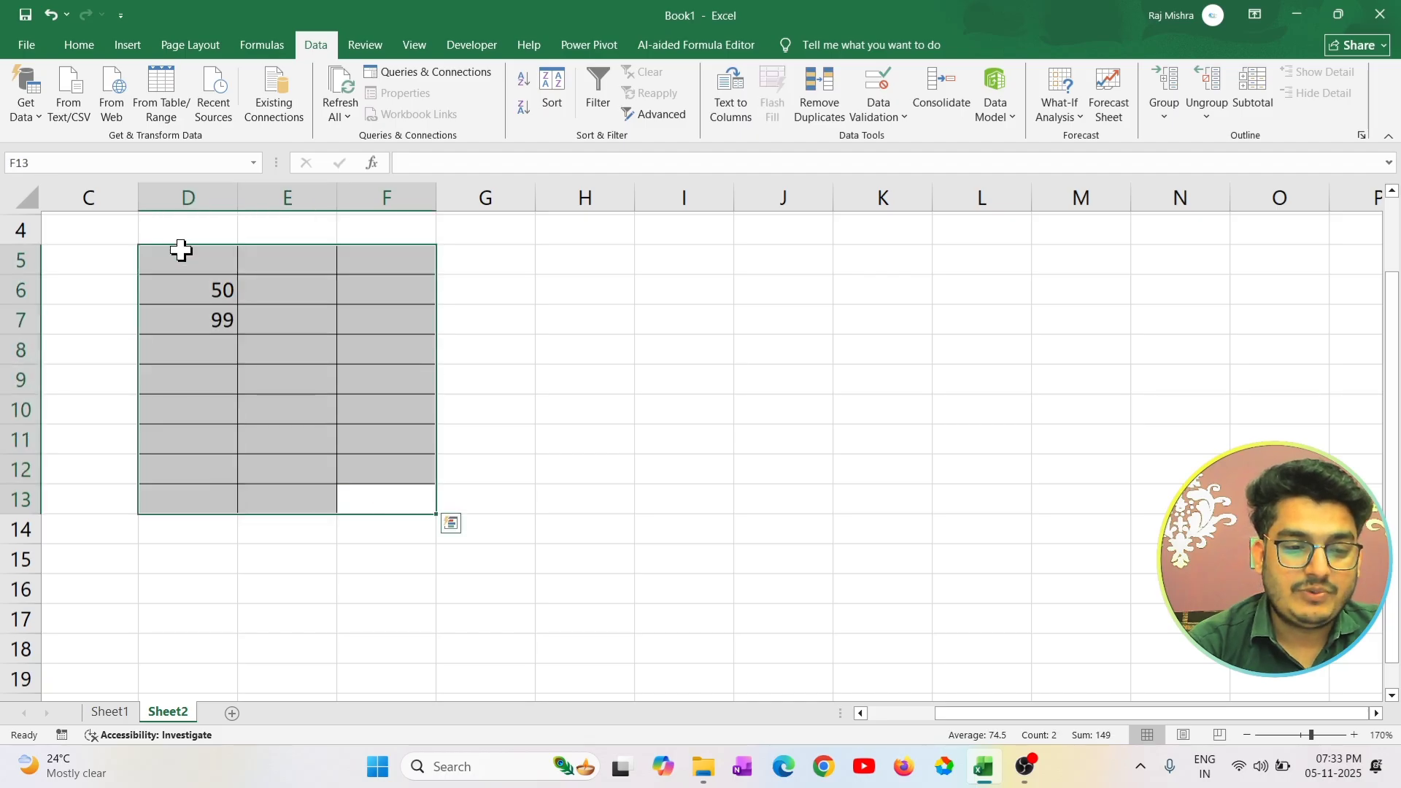
pyautogui.click(899, 110)
pyautogui.click(928, 139)
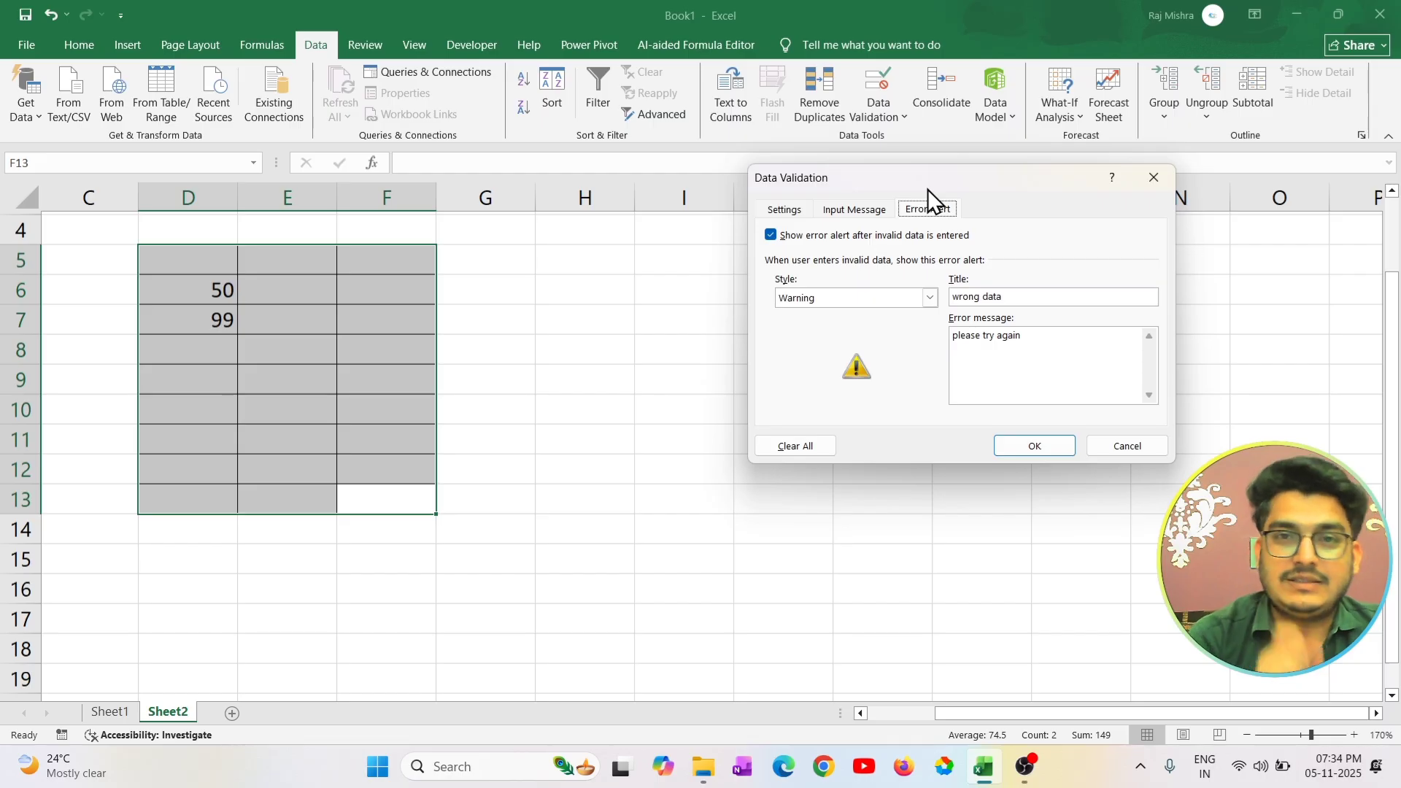
pyautogui.click(848, 209)
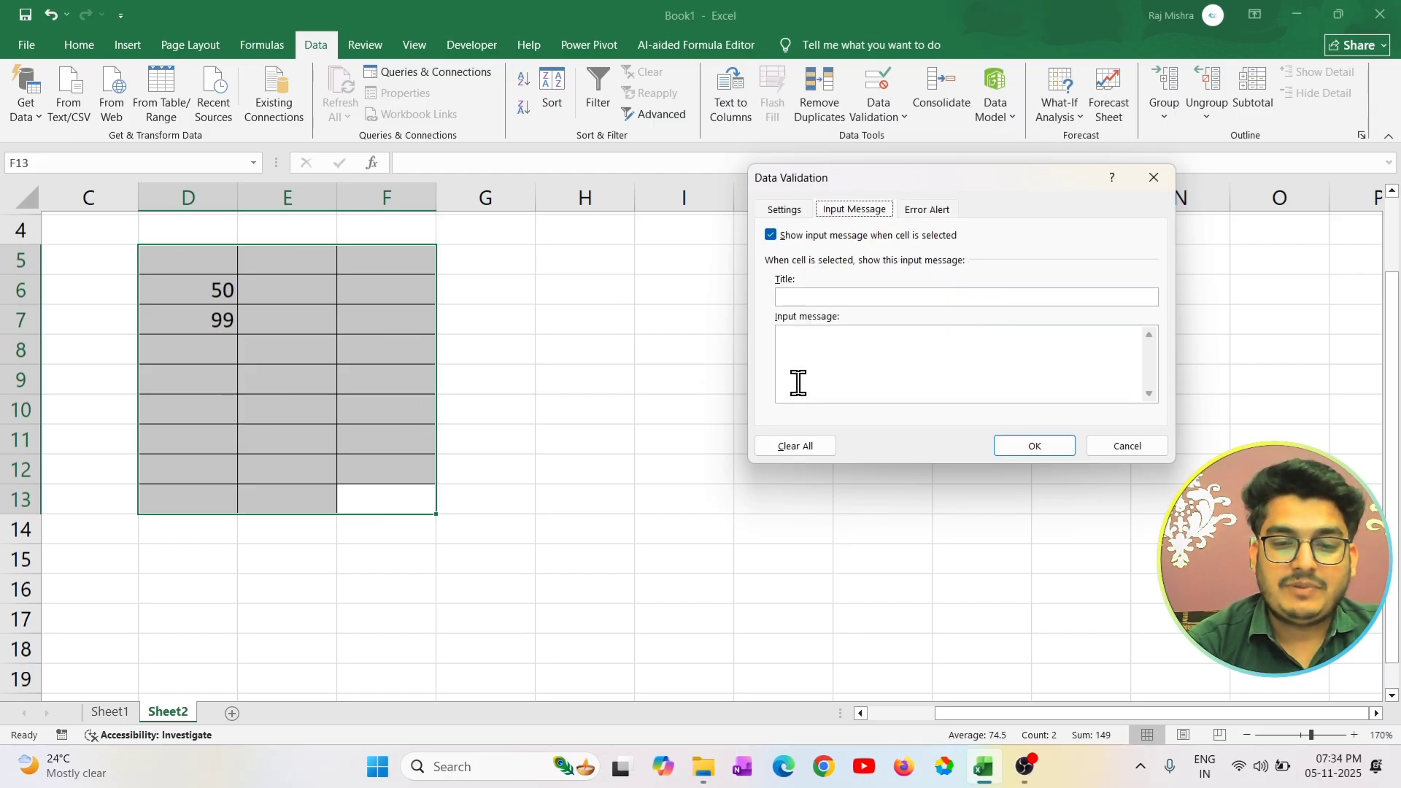
pyautogui.click(805, 299)
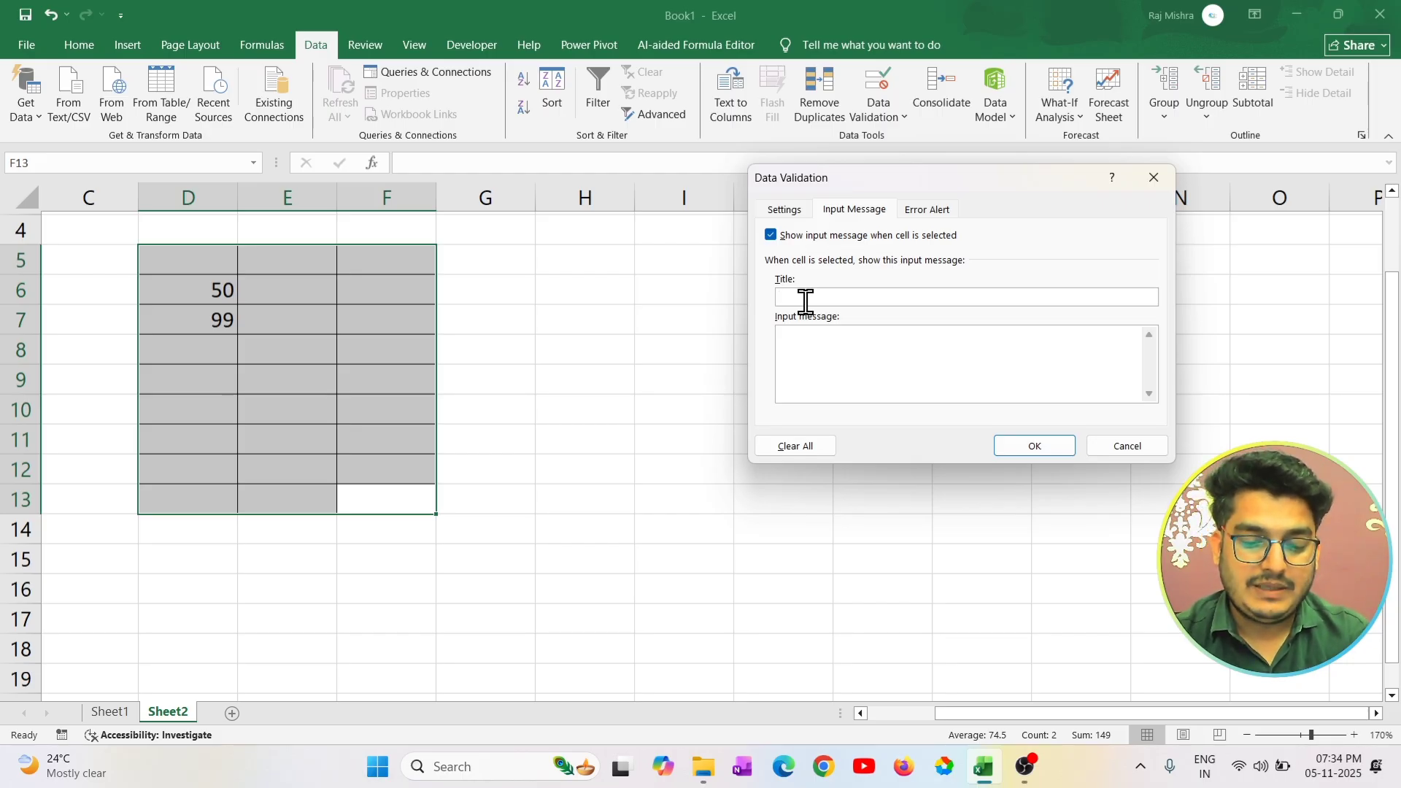
pyautogui.write('pleas')
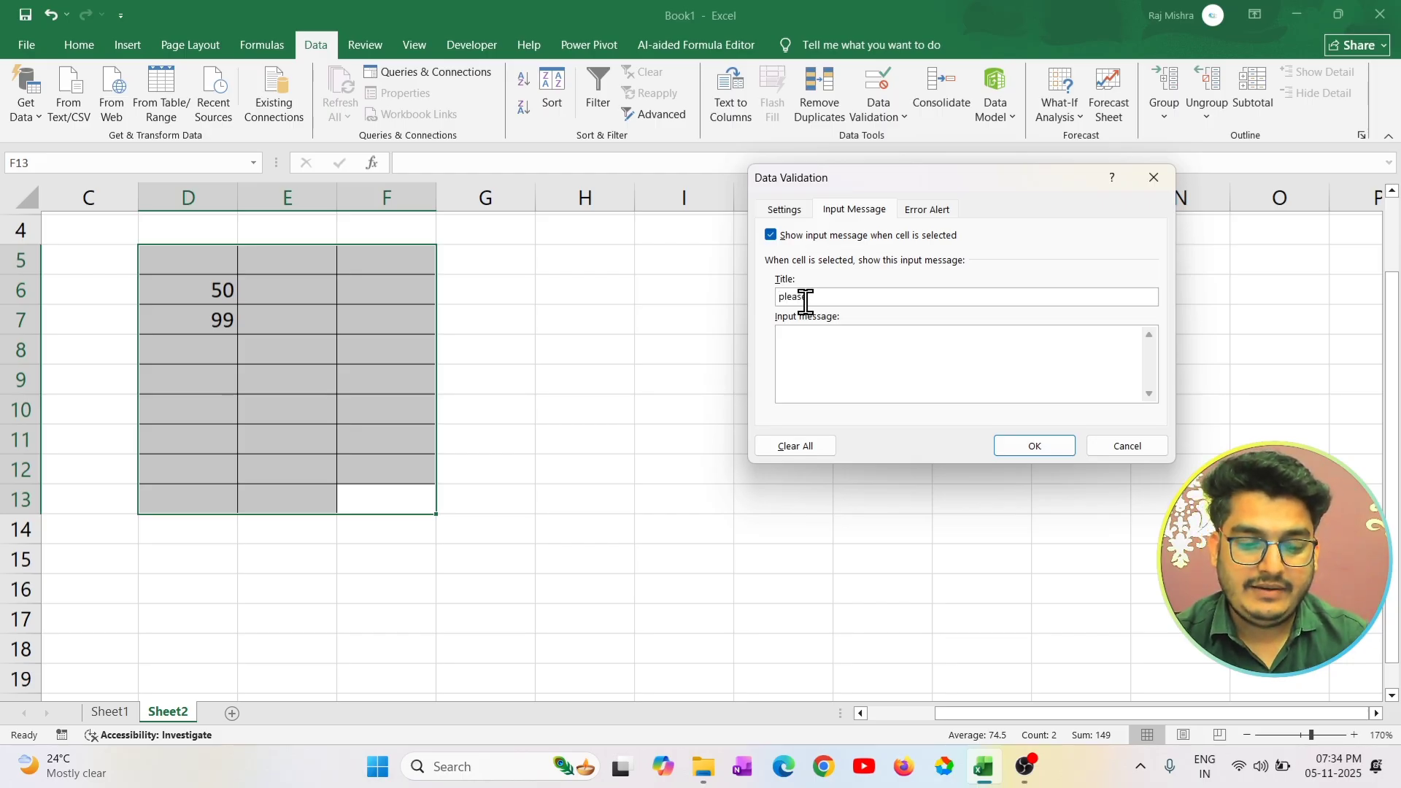
pyautogui.write('e enter number')
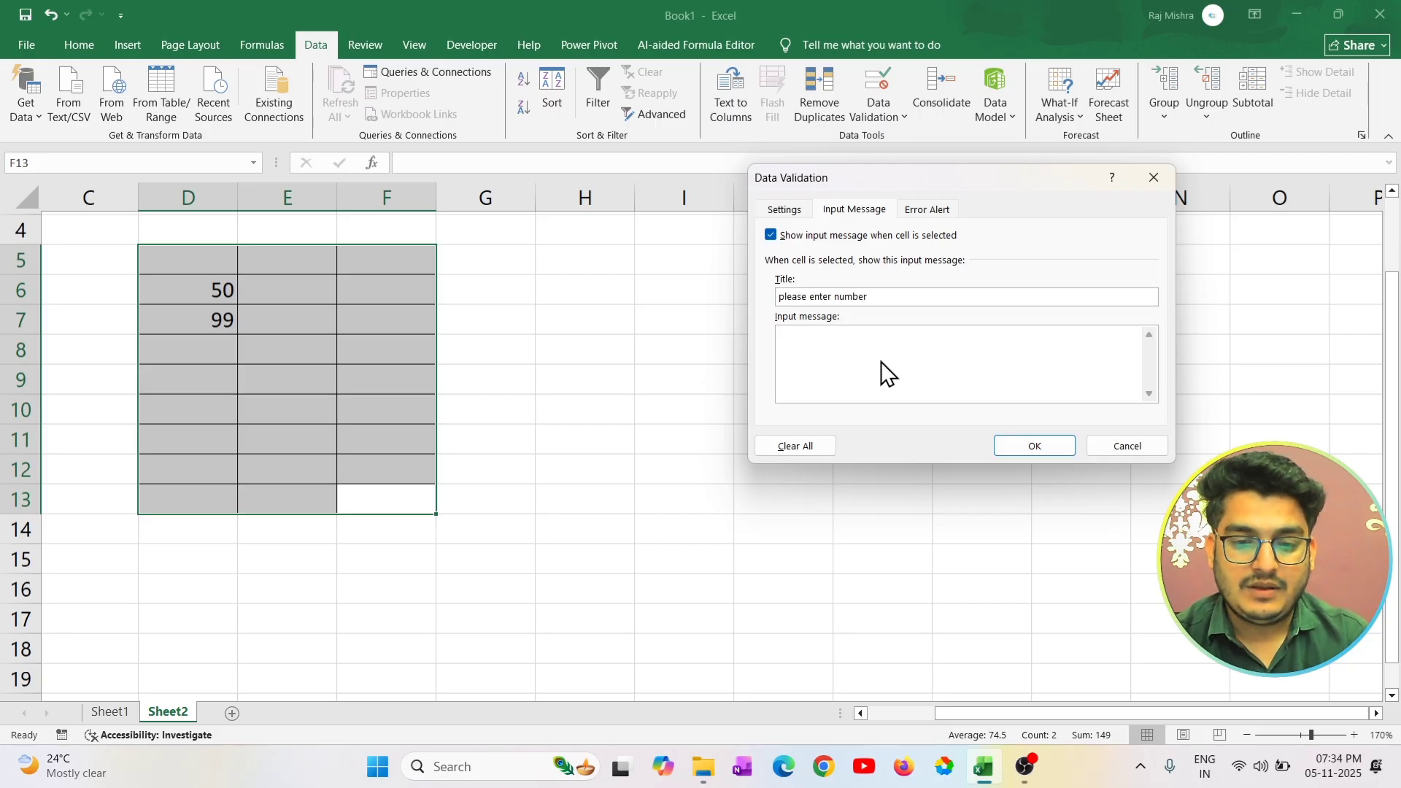
pyautogui.write('50 ')
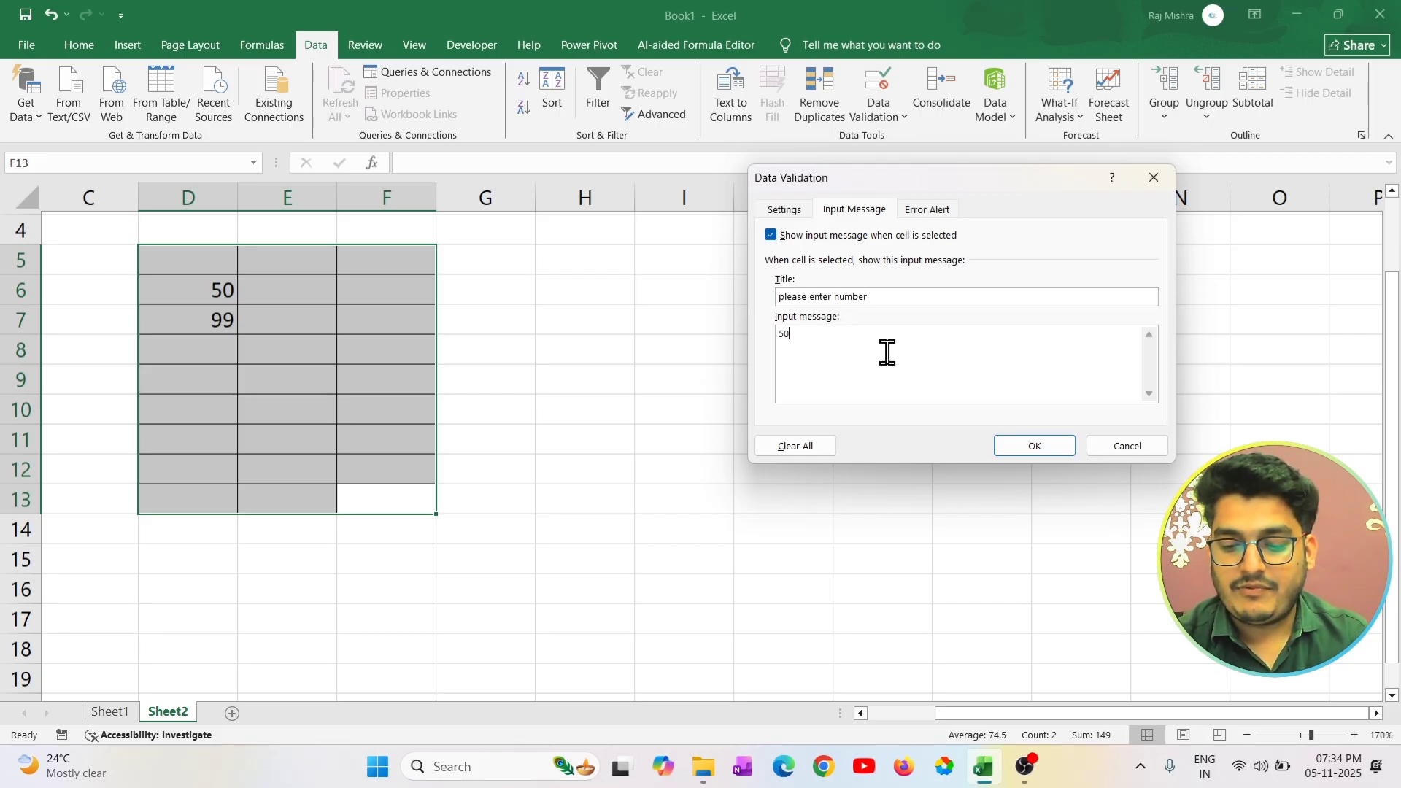
pyautogui.write('to 100')
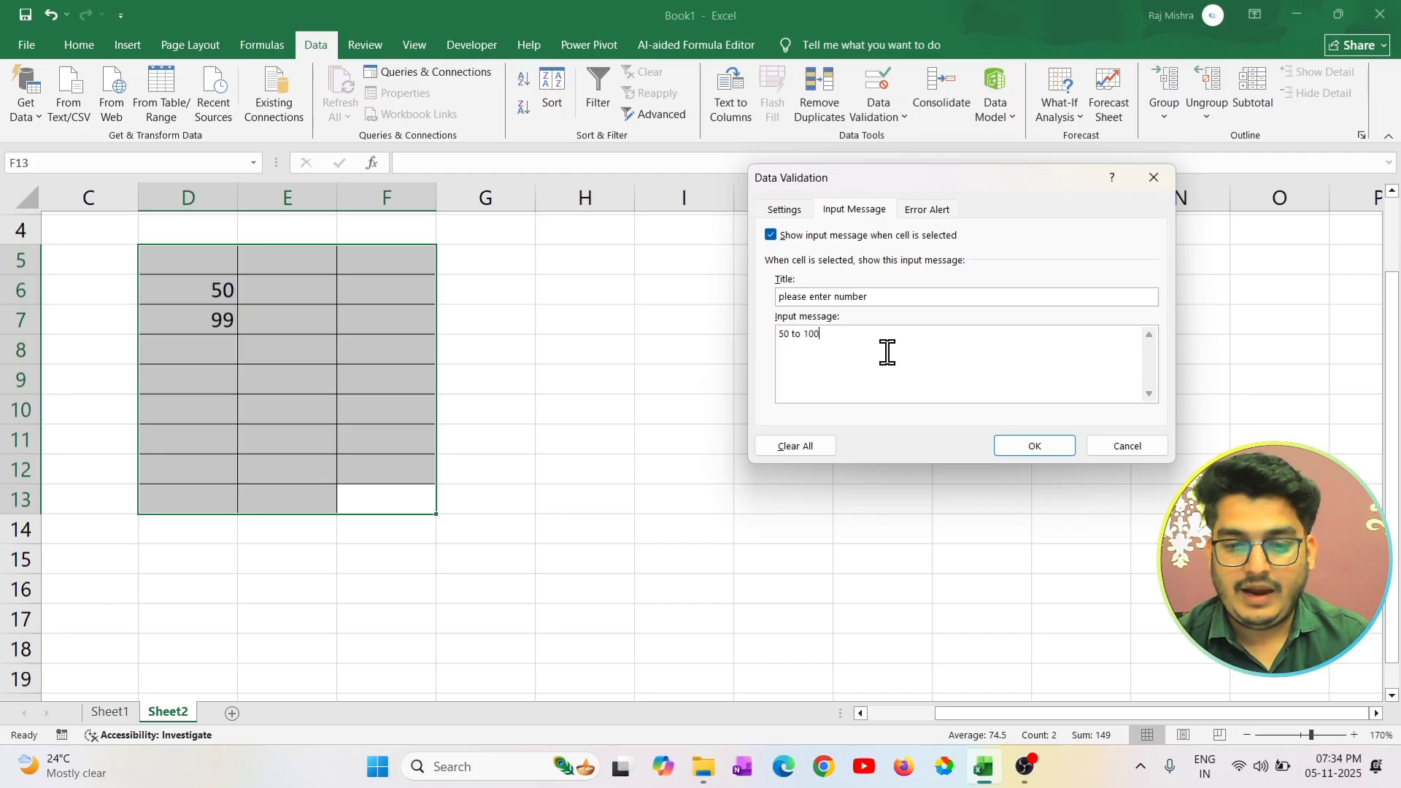
pyautogui.click(1051, 444)
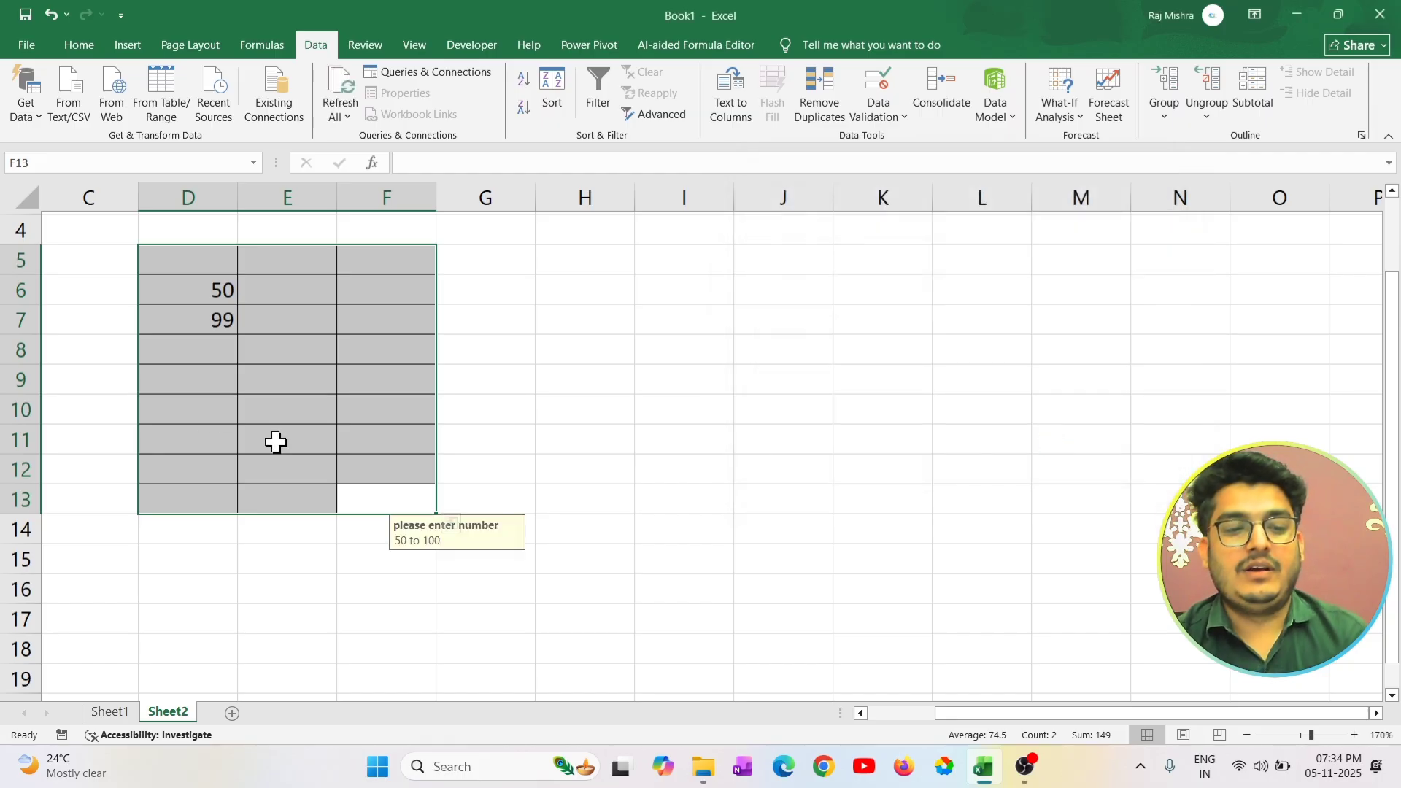
# Check the input message on several cells of the bordered range, such as E8, D10 and E10.
pyautogui.click(231, 365)
pyautogui.click(291, 353)
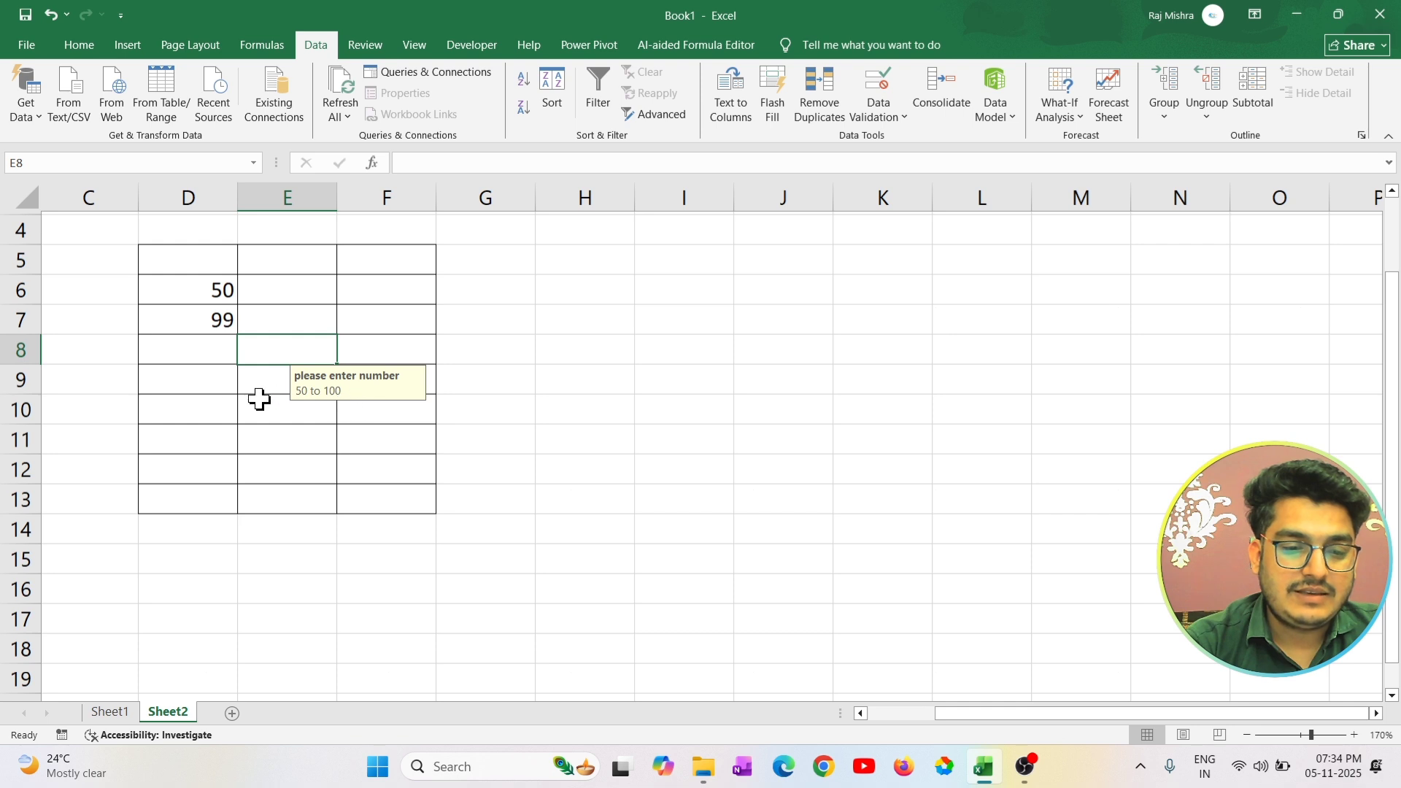
pyautogui.click(232, 404)
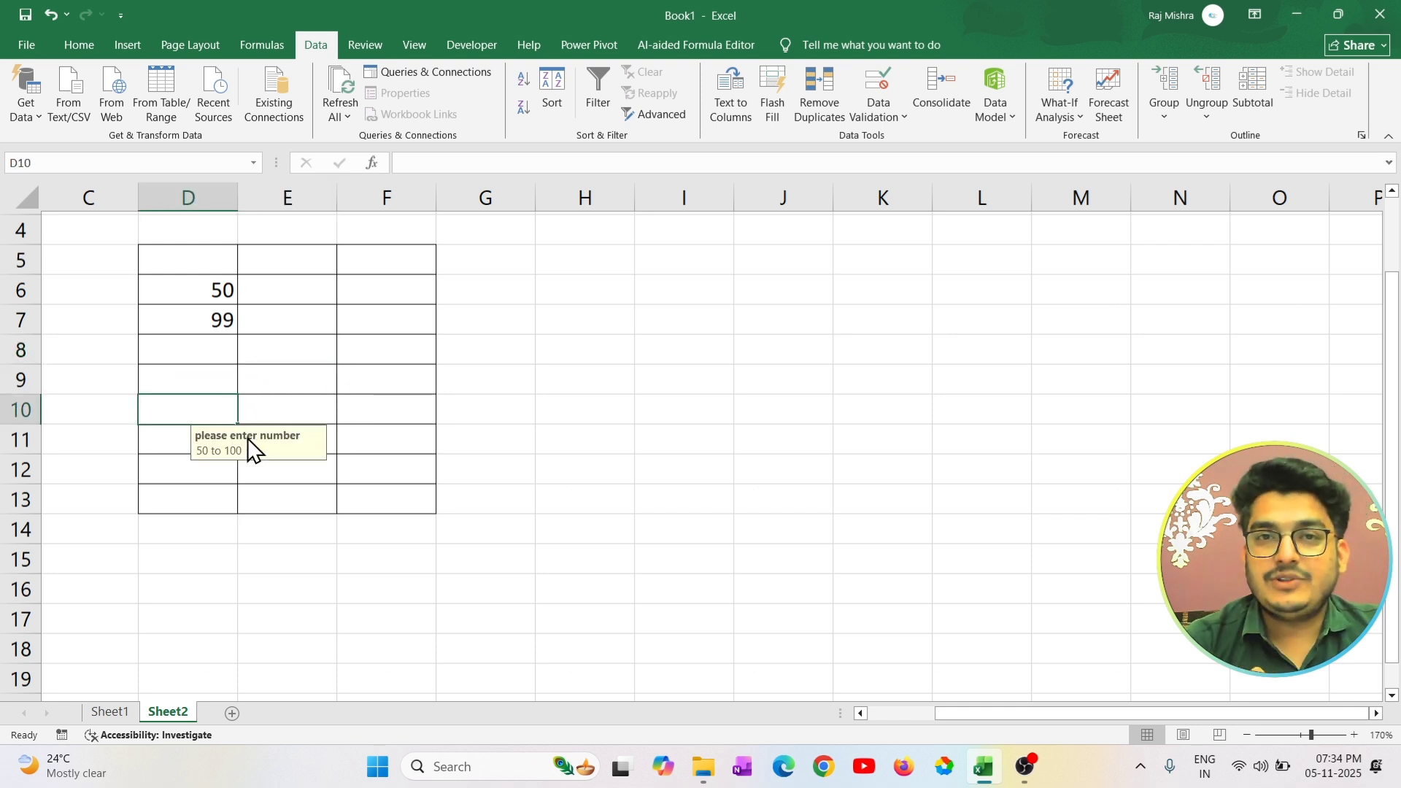
pyautogui.click(271, 418)
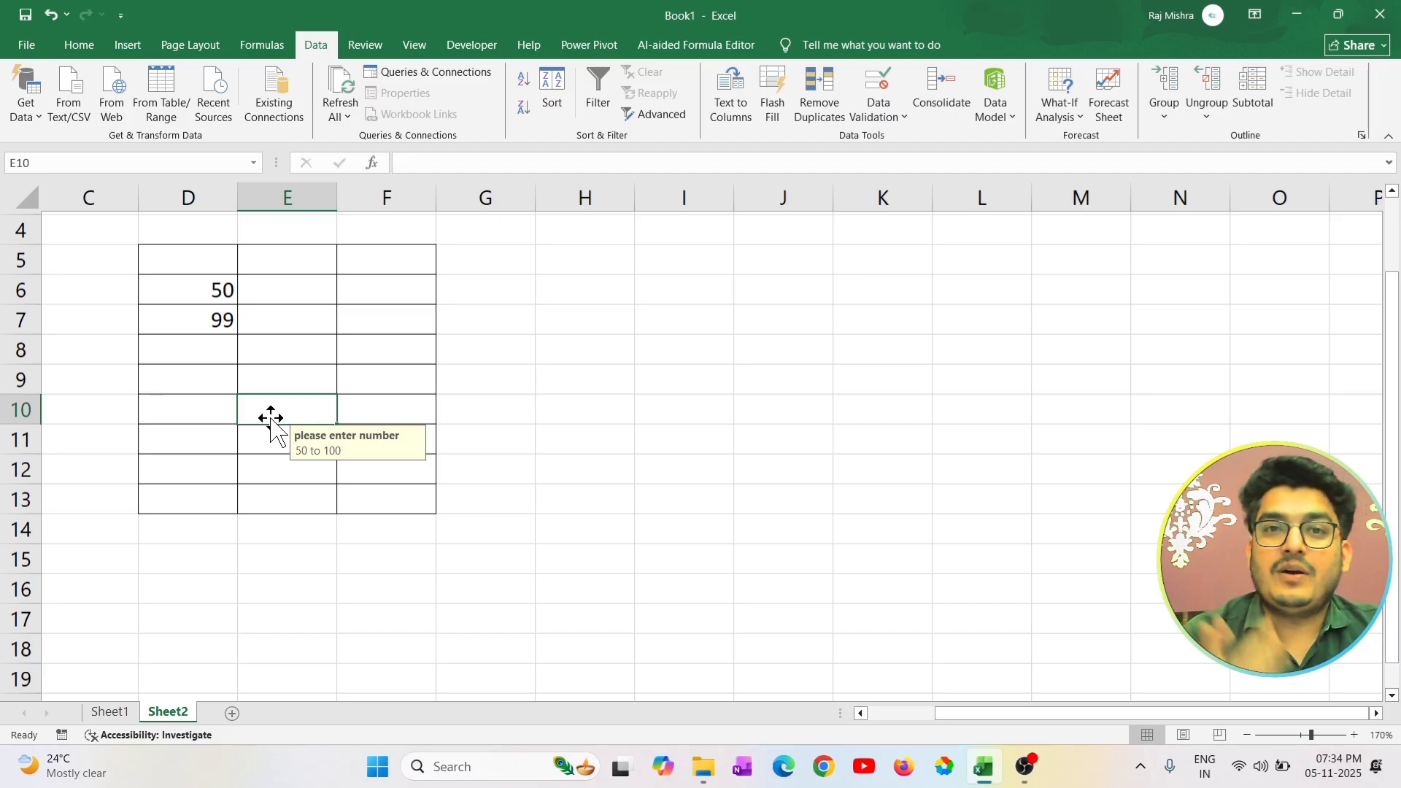
# Clear all data validation settings from D5:F13.
pyautogui.click(191, 268)
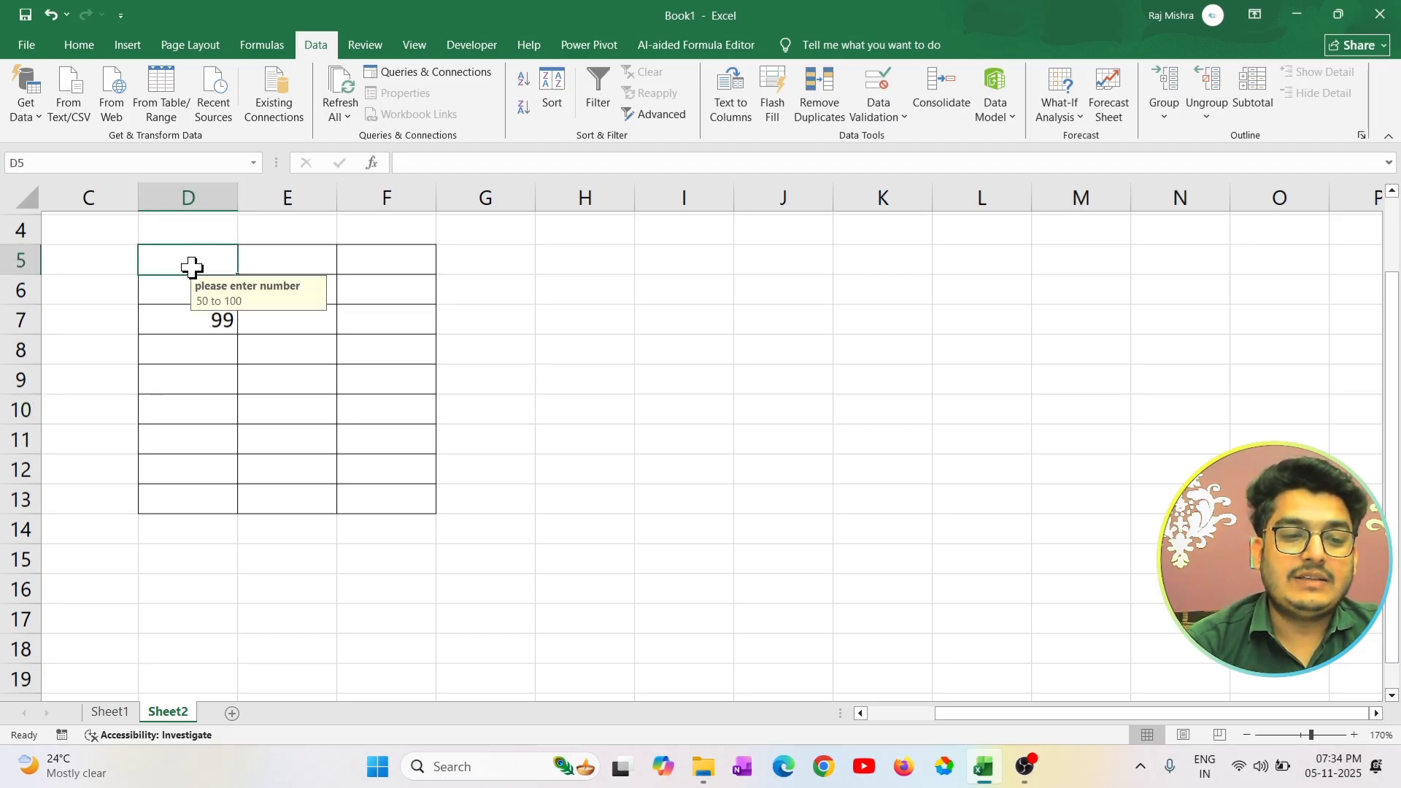
pyautogui.moveTo(192, 267); pyautogui.dragTo(412, 501)
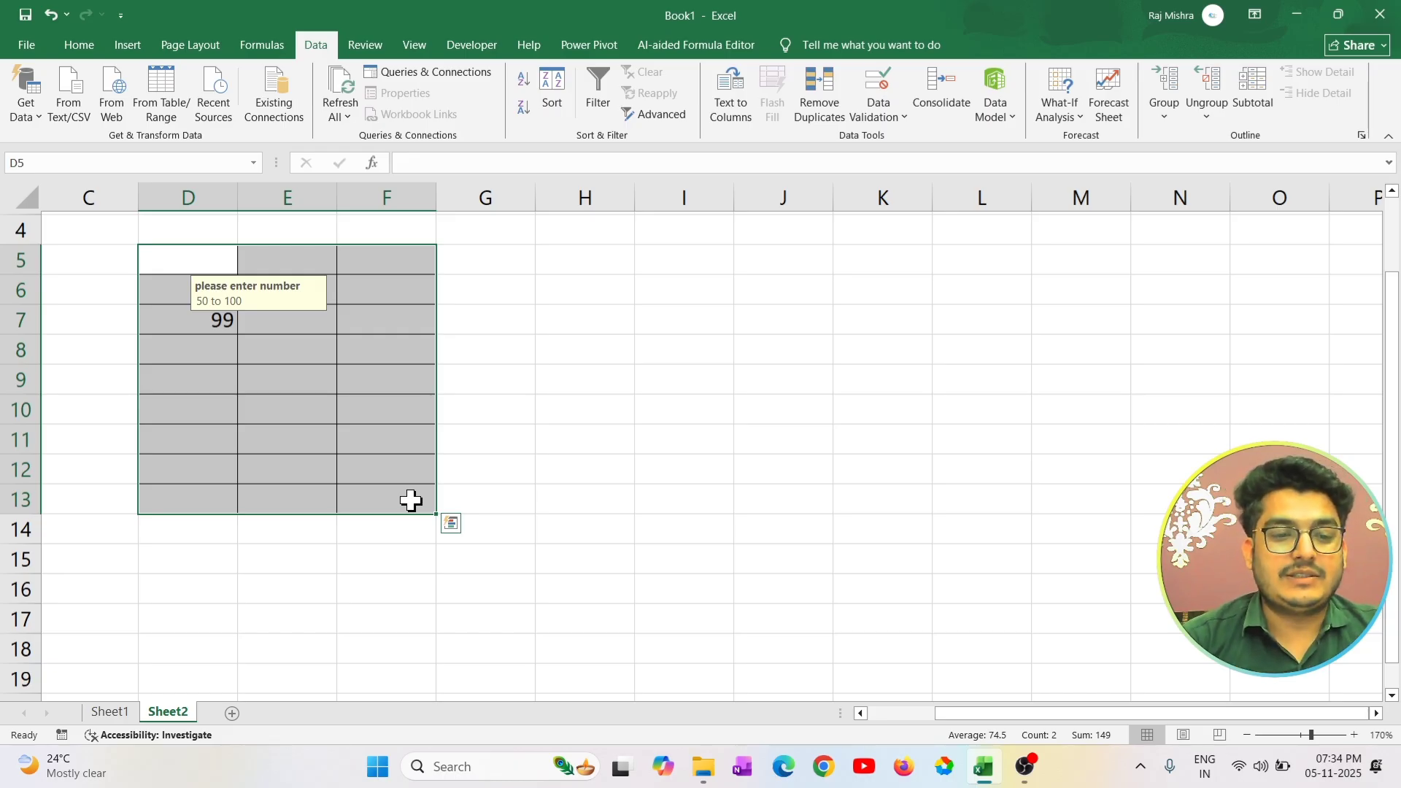
pyautogui.click(901, 116)
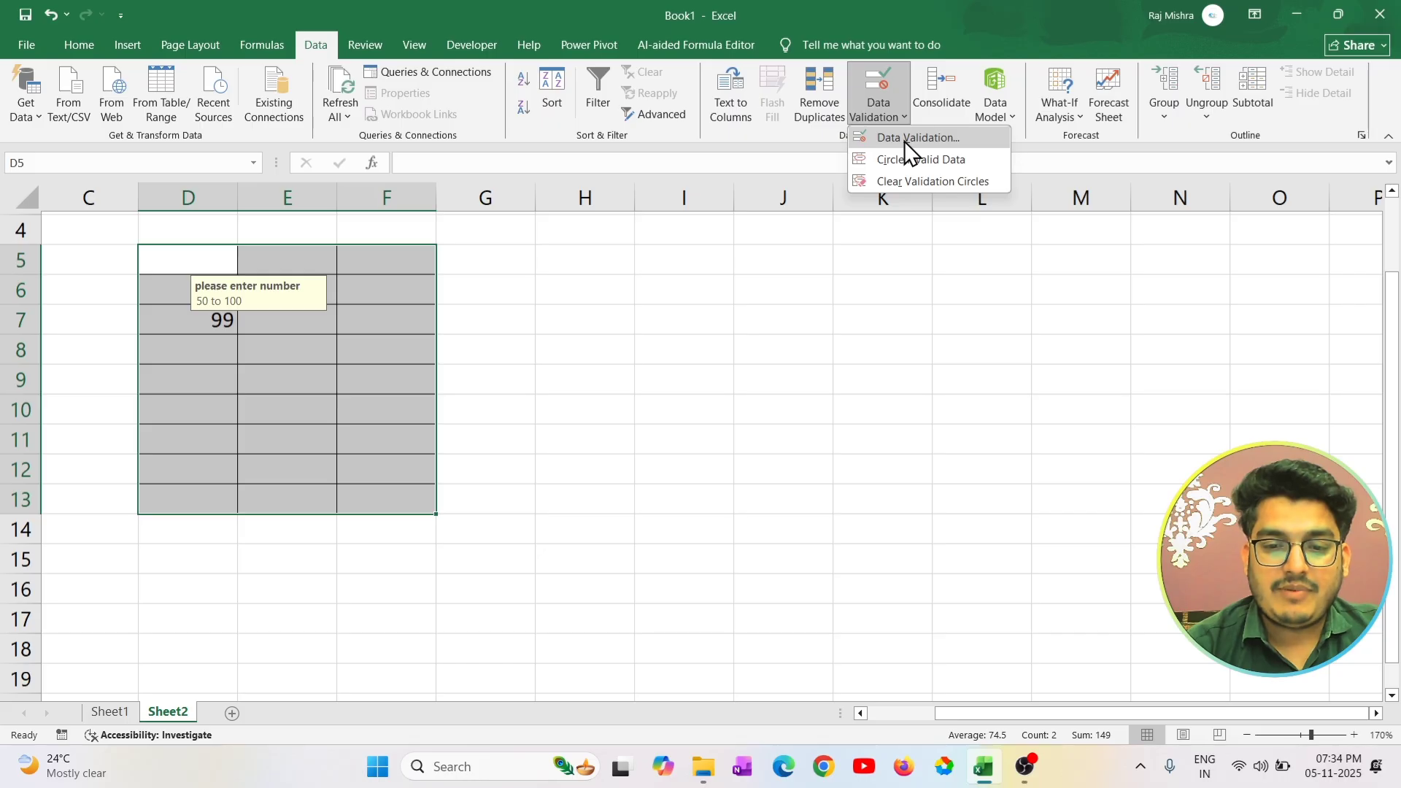
pyautogui.click(904, 139)
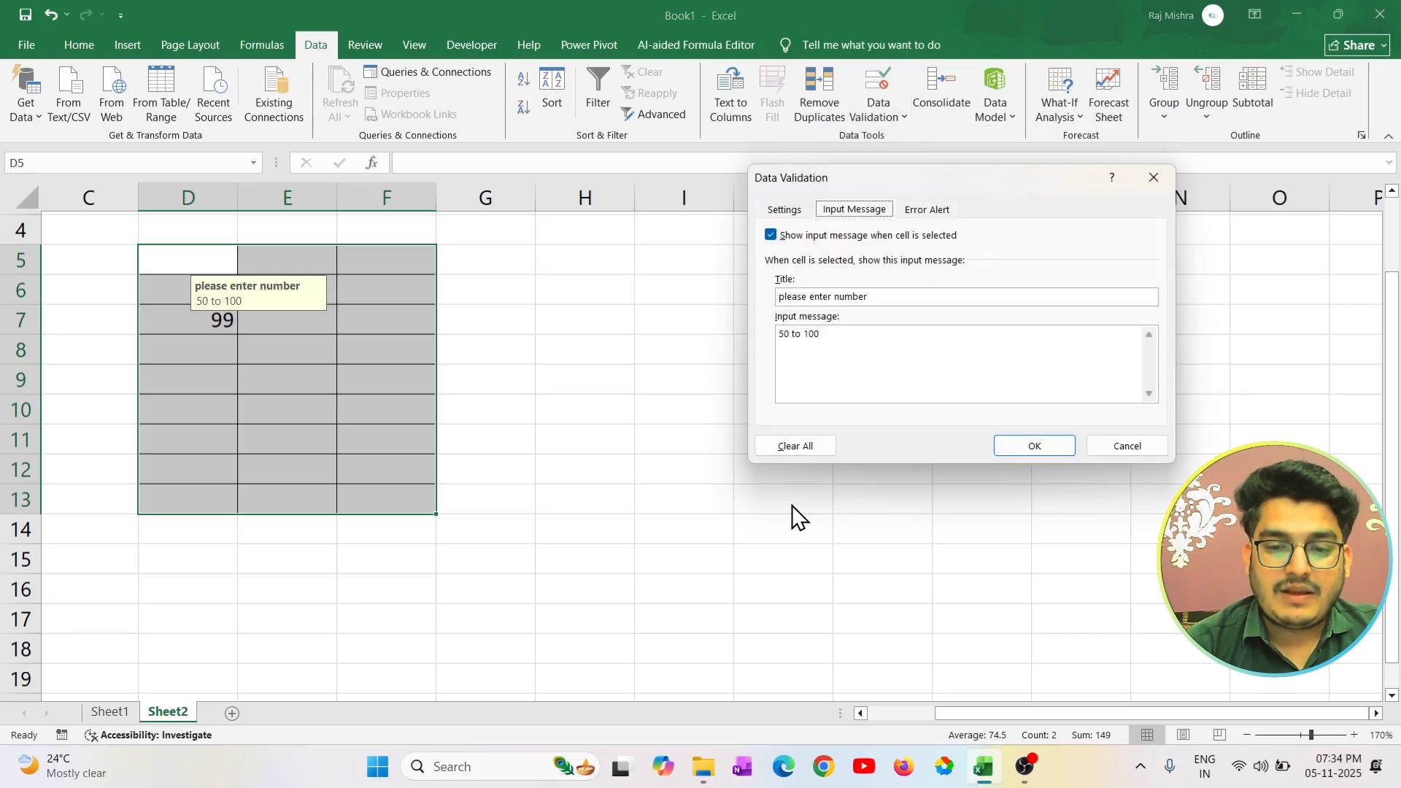
pyautogui.click(813, 451)
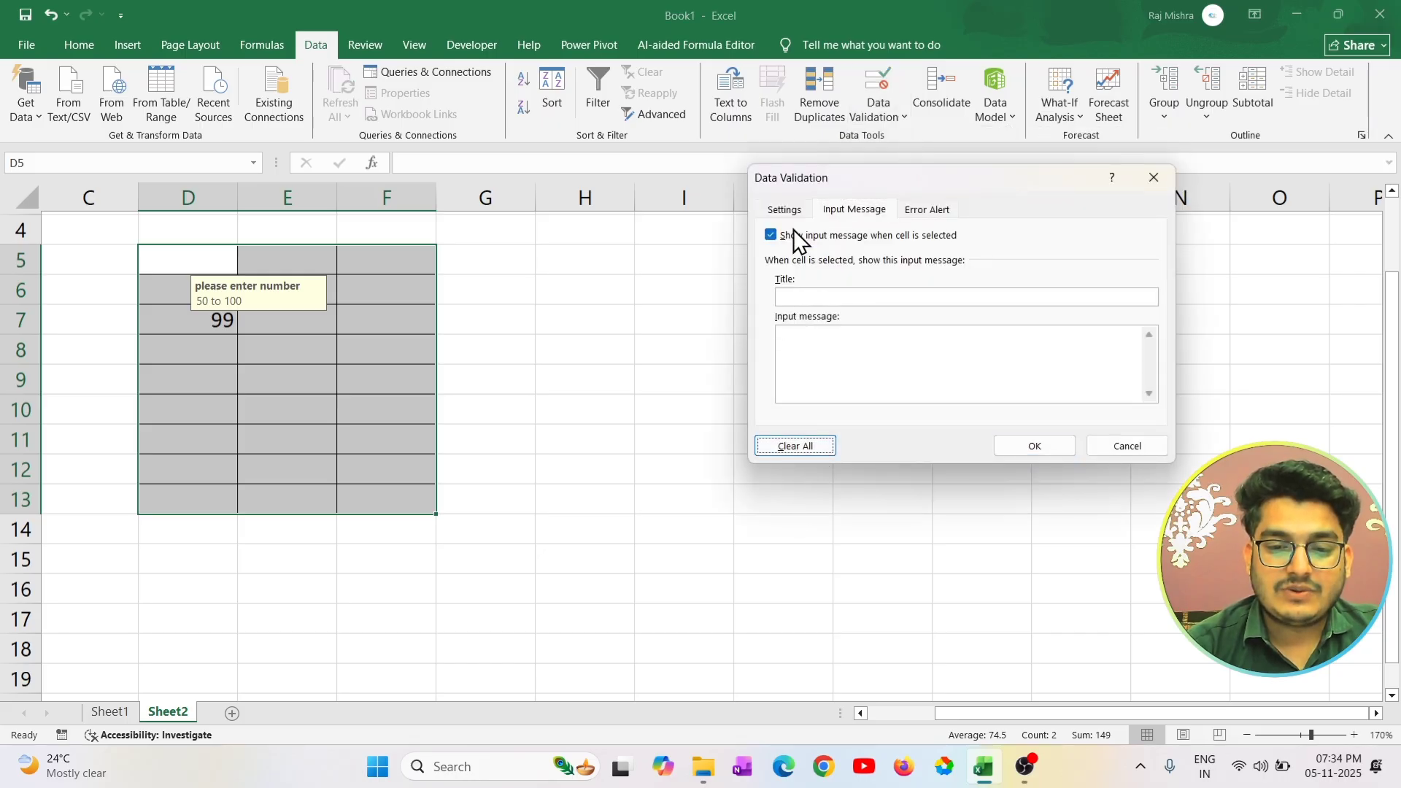
pyautogui.click(784, 210)
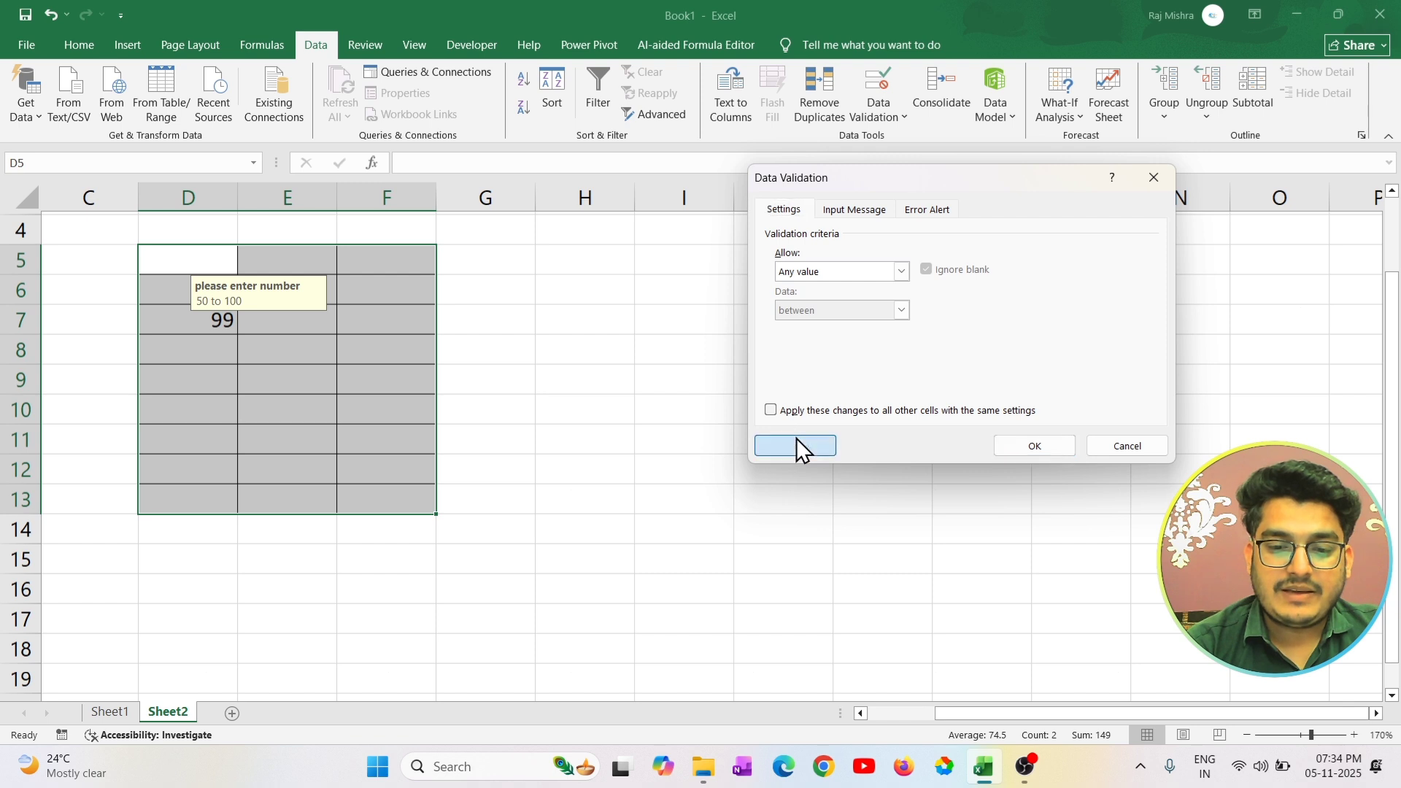
pyautogui.click(1035, 453)
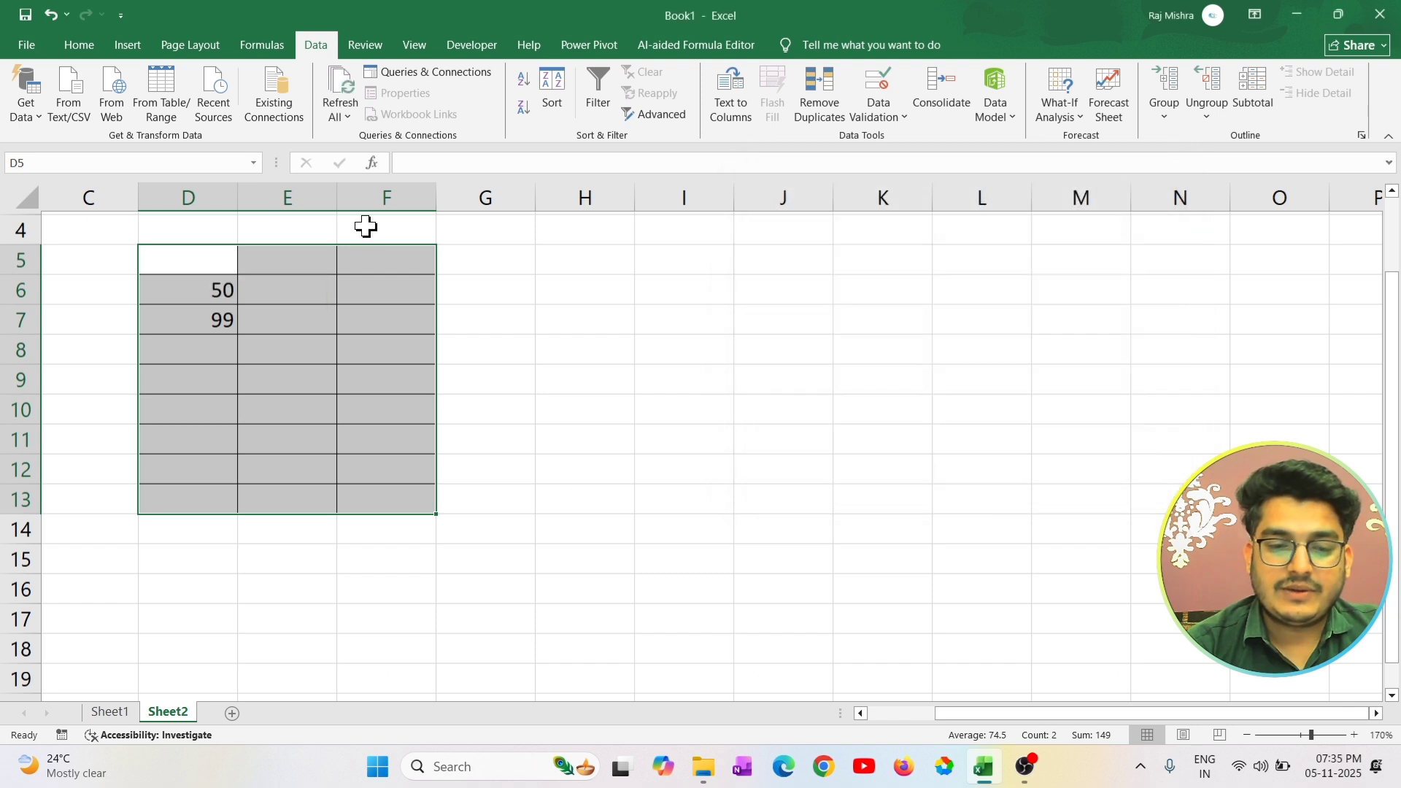
# Enter 40 in D8 to test the range without validation.
pyautogui.click(184, 338)
pyautogui.write('40')
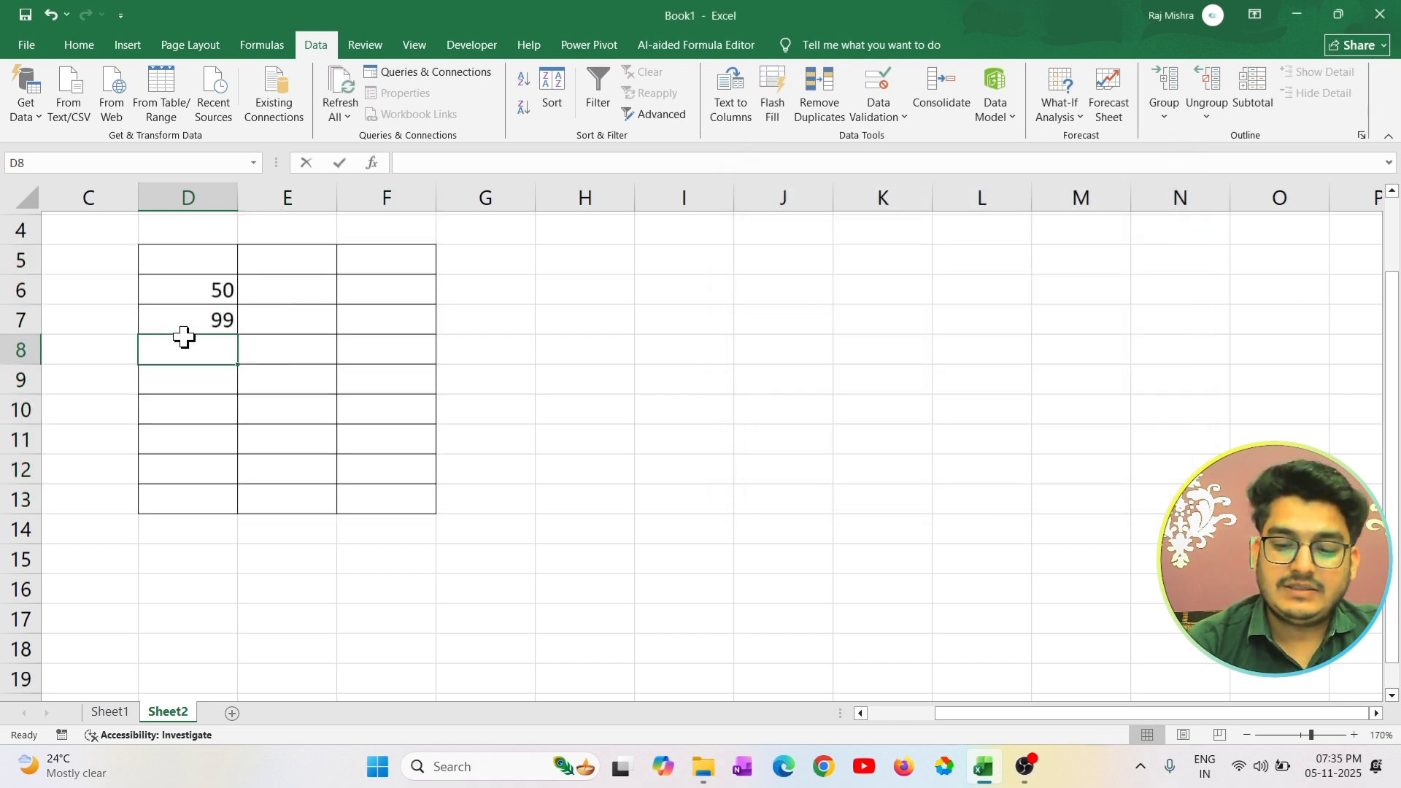
pyautogui.press('Return')
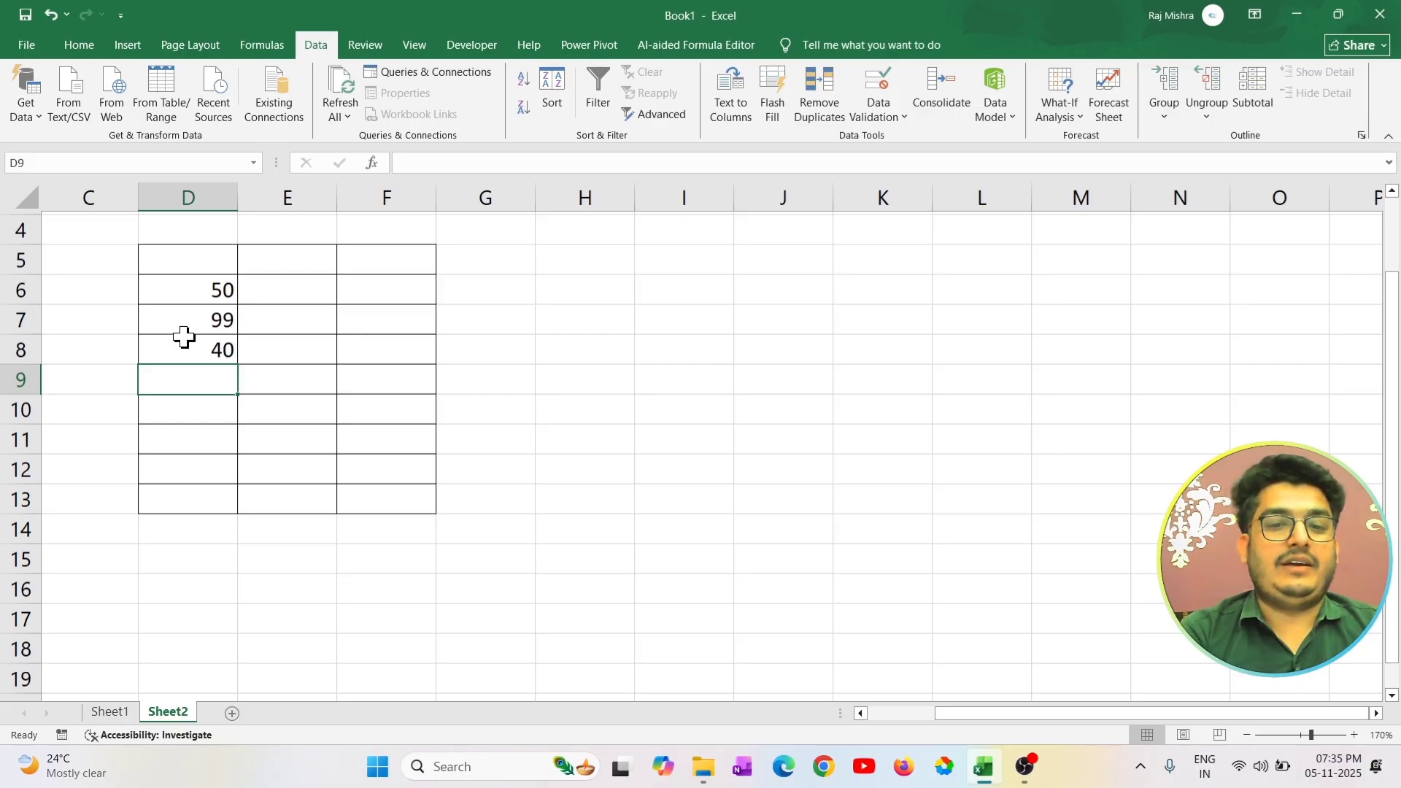
# Apply a data validation rule to D5:D13 that allows only whole numbers greater than 50.
pyautogui.click(899, 109)
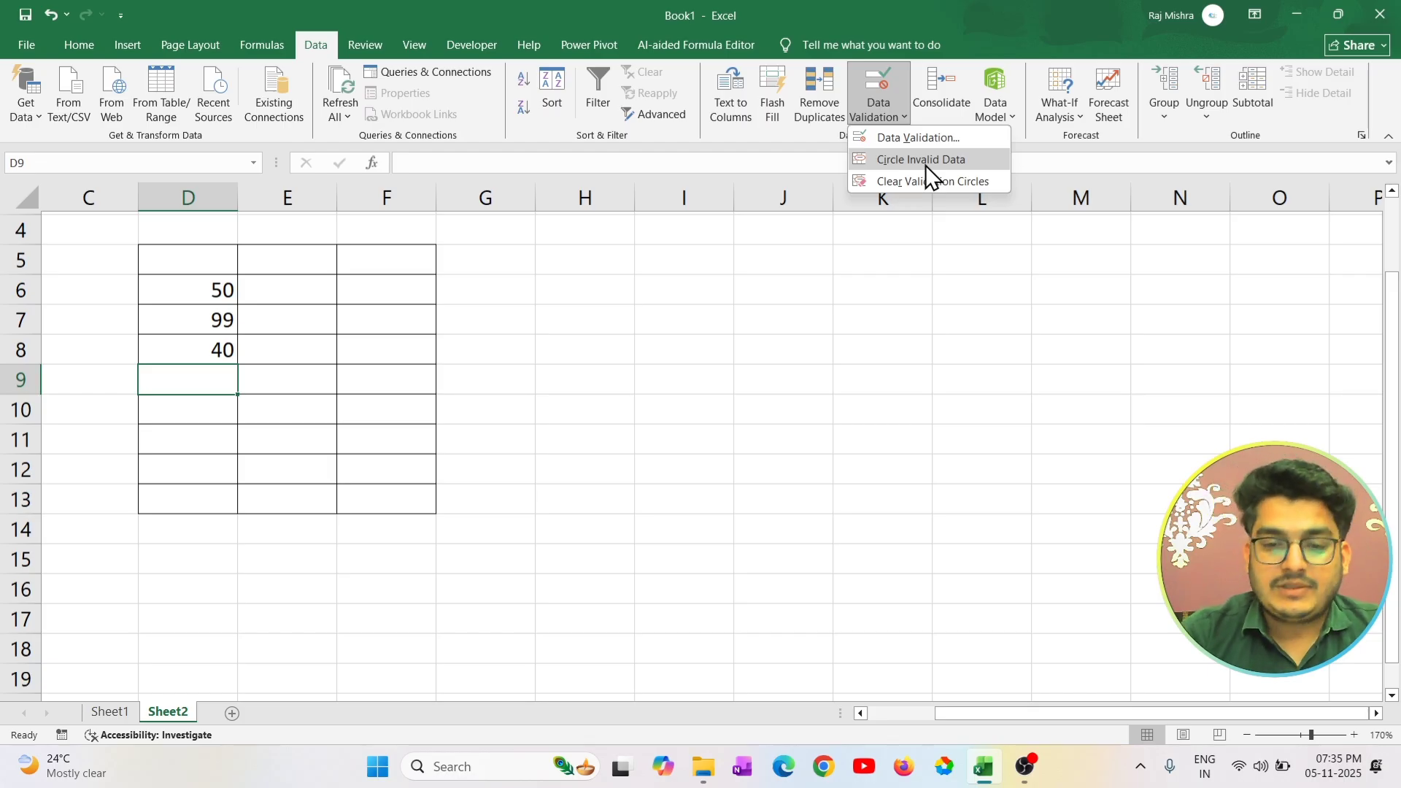
pyautogui.click(172, 266)
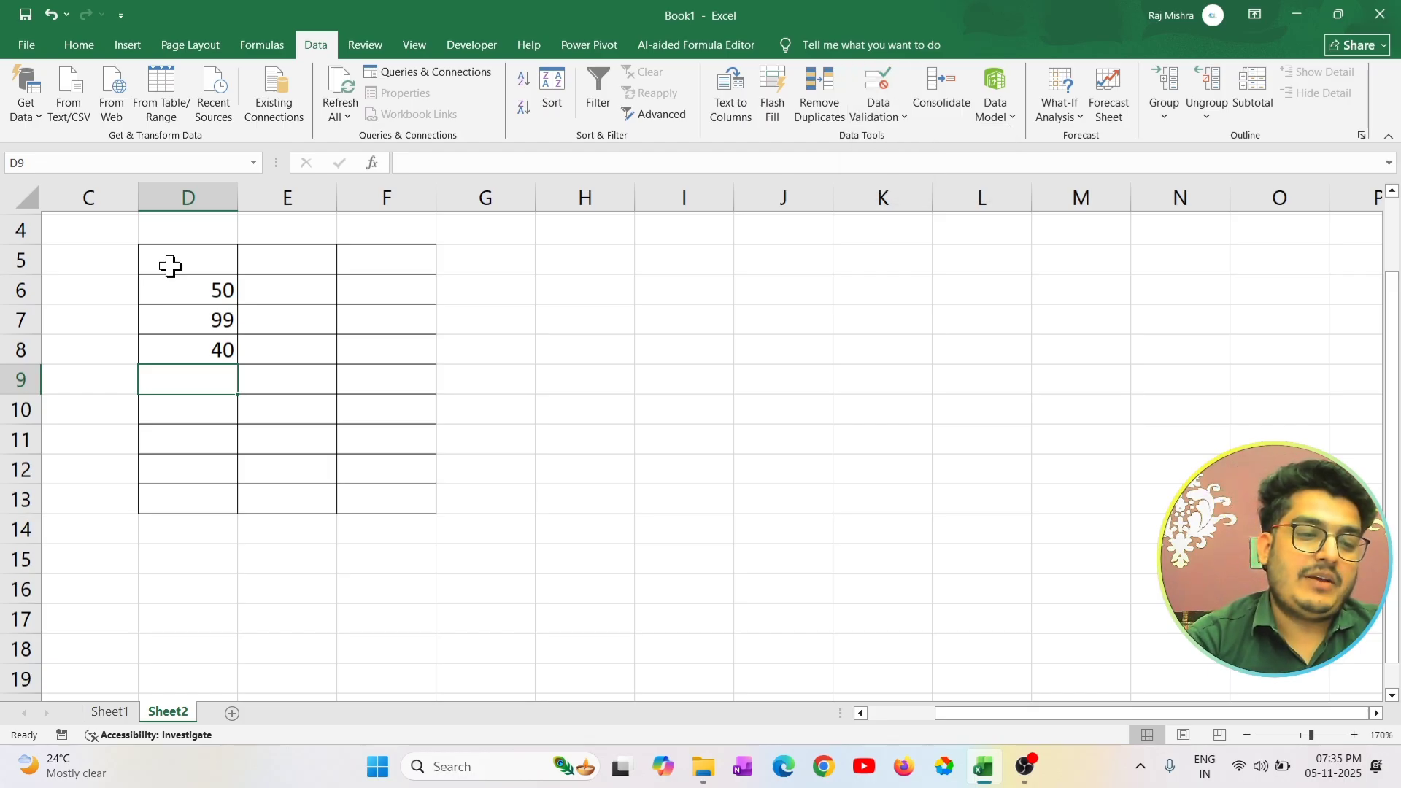
pyautogui.moveTo(210, 259); pyautogui.dragTo(216, 488)
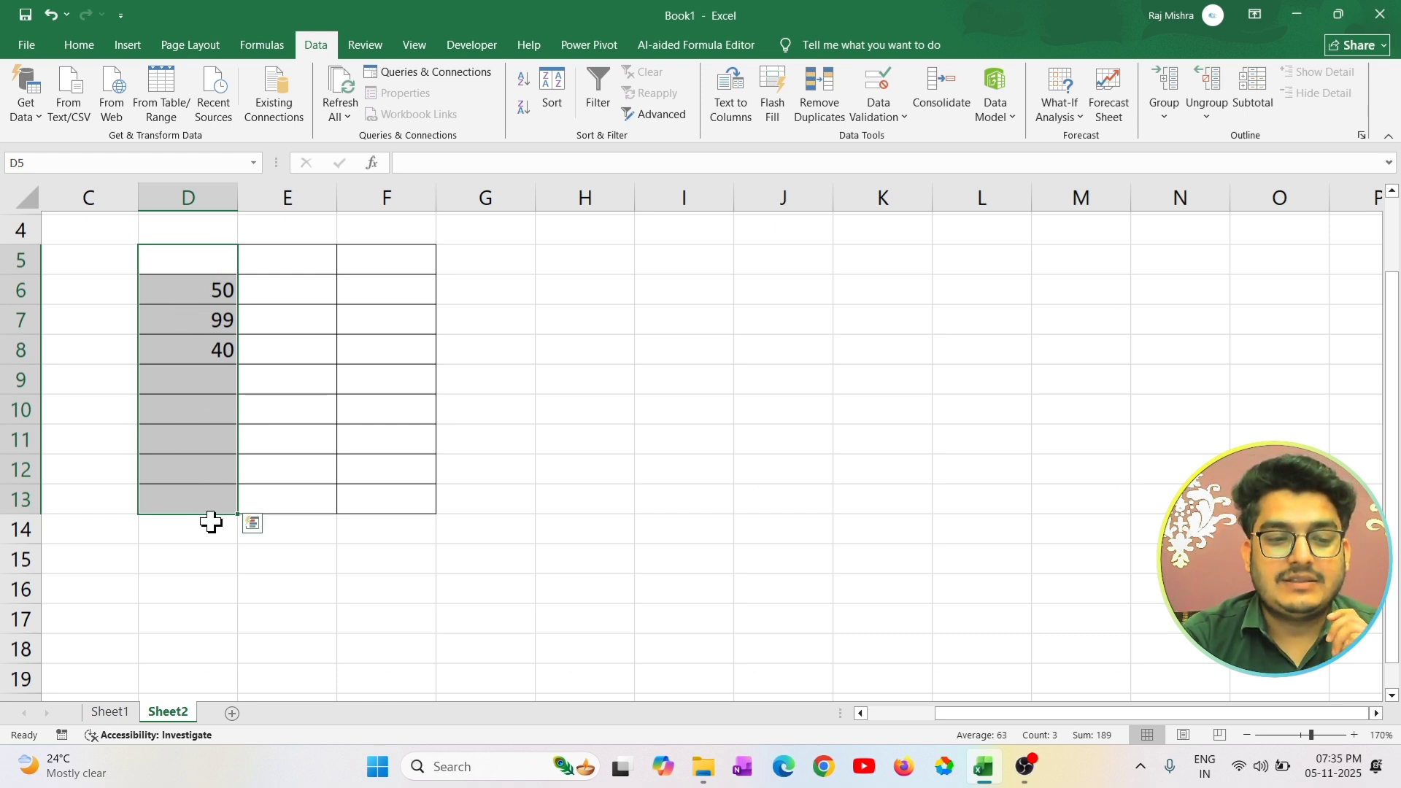
pyautogui.click(890, 117)
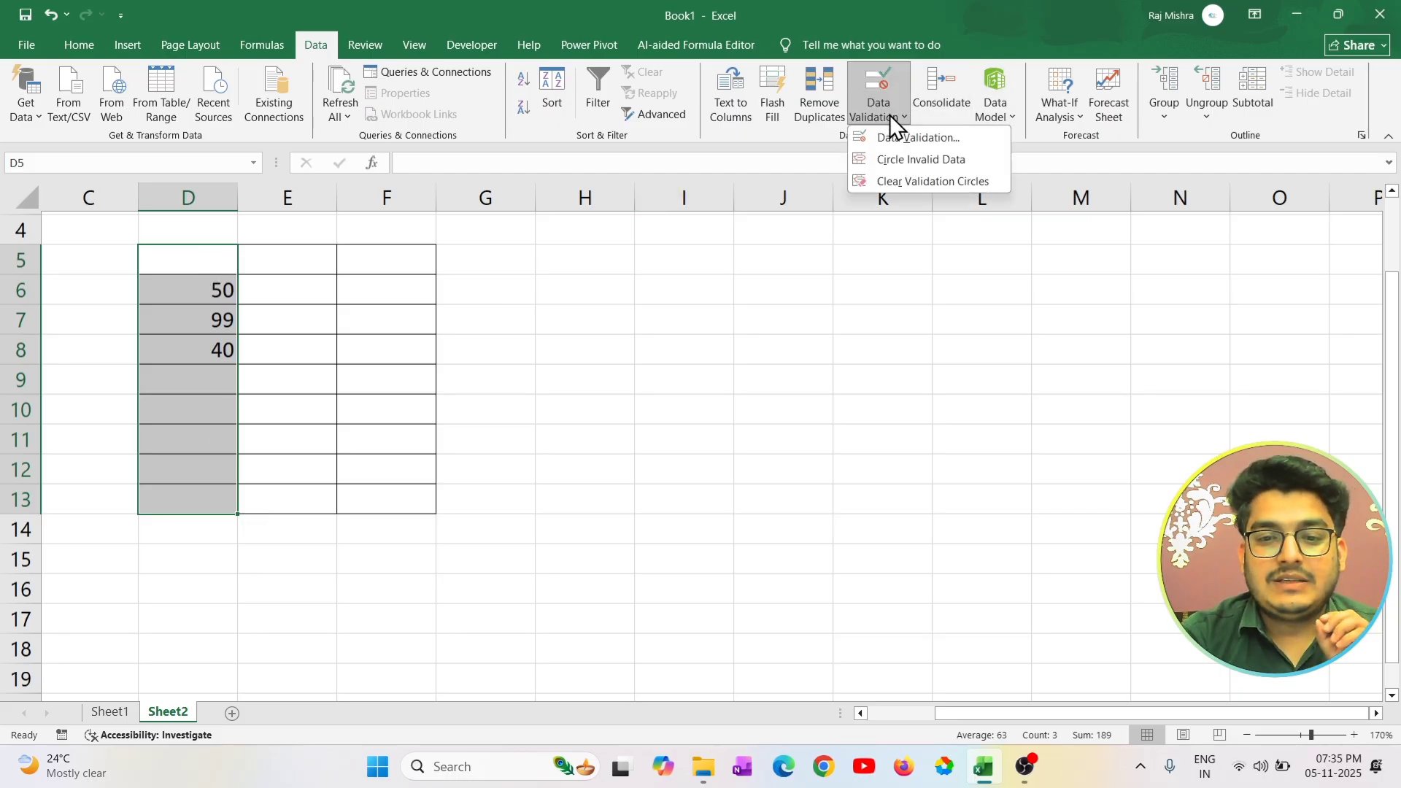
pyautogui.click(923, 141)
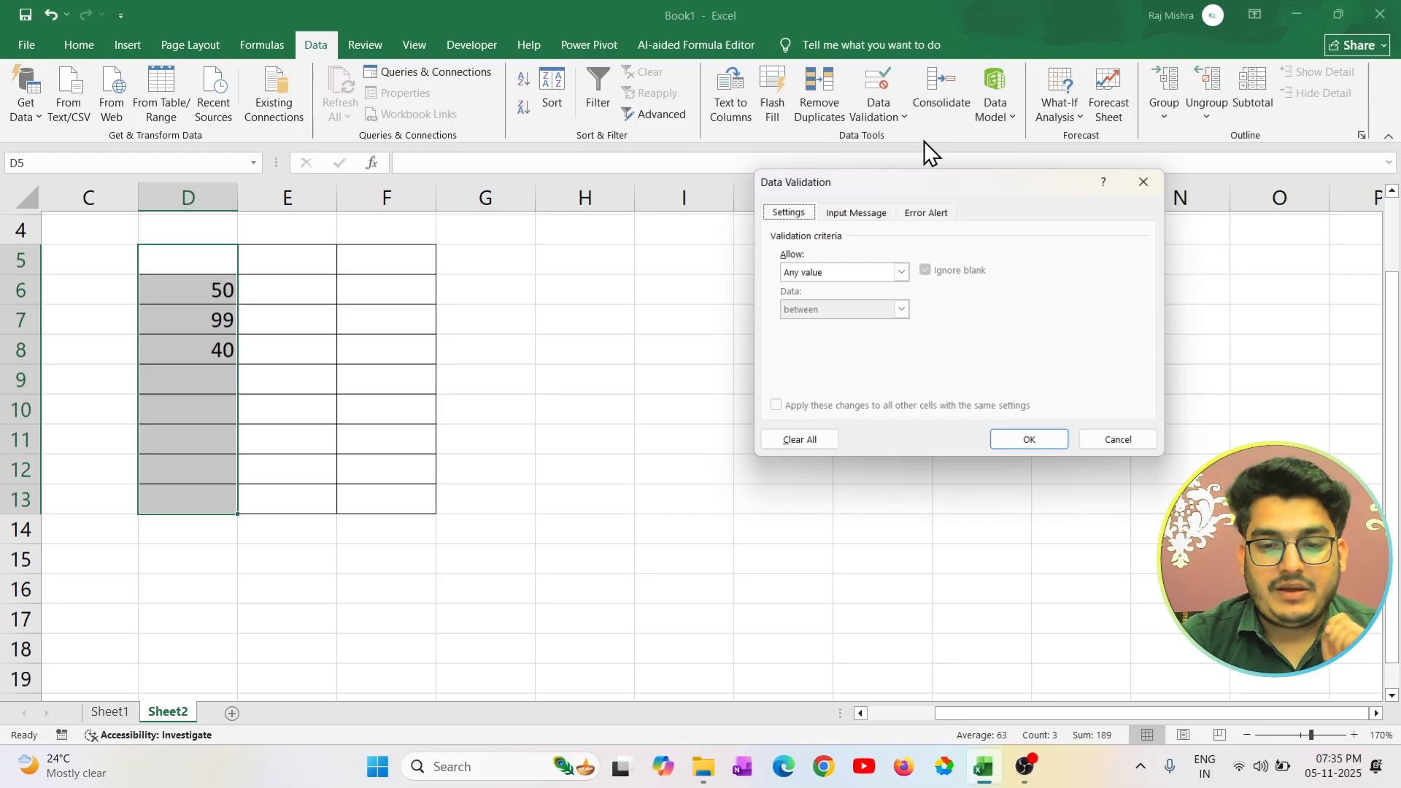
pyautogui.click(844, 274)
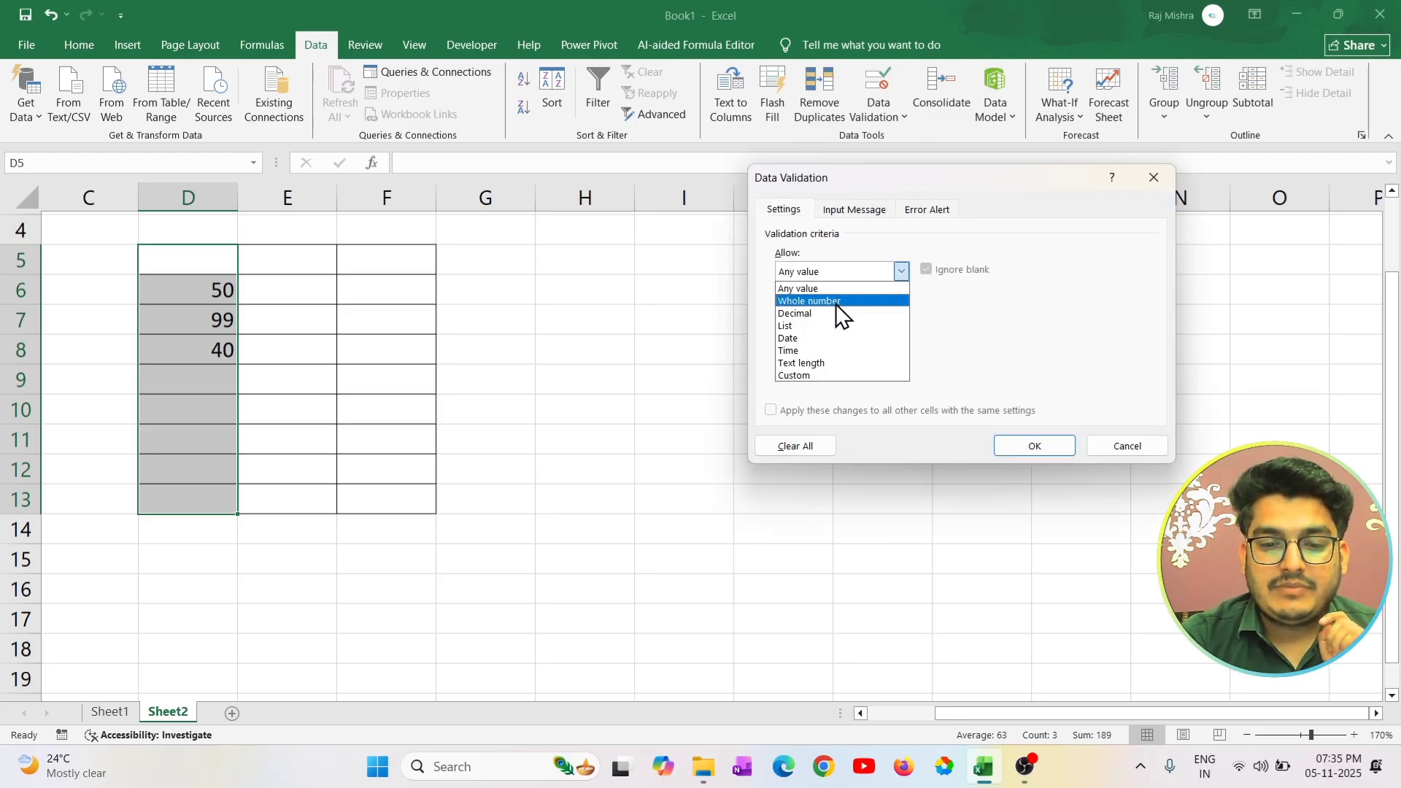
pyautogui.click(834, 301)
pyautogui.click(823, 311)
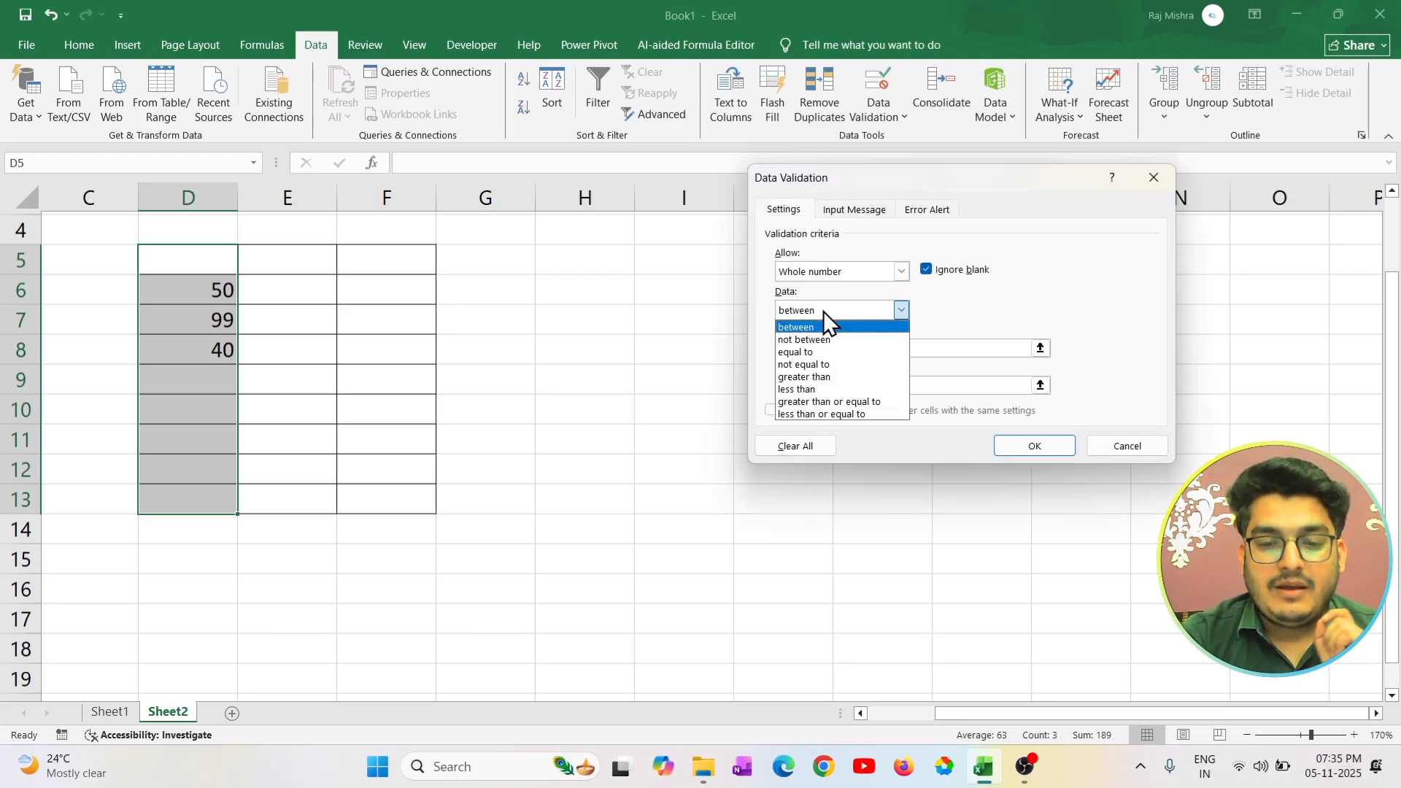
pyautogui.click(818, 377)
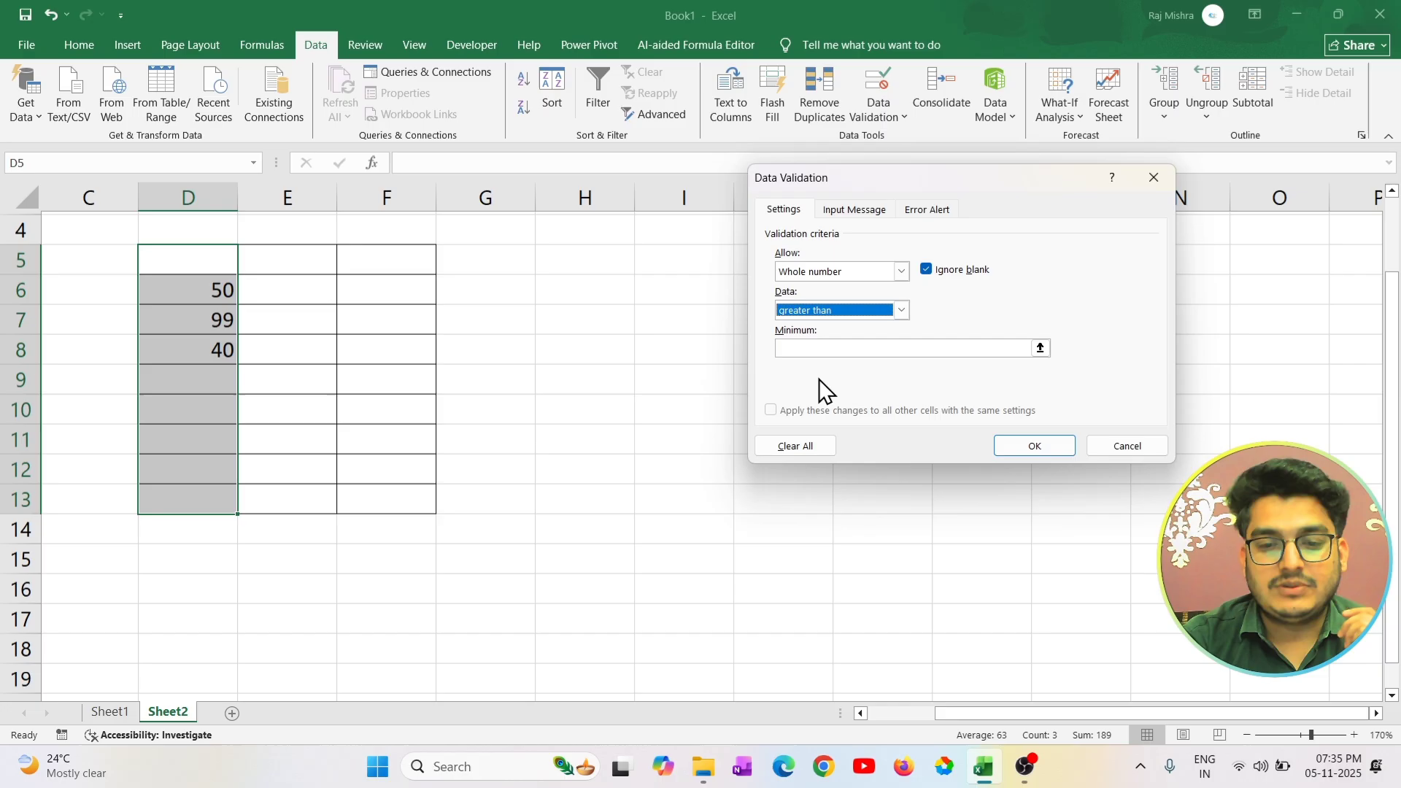
pyautogui.click(857, 347)
pyautogui.write('50')
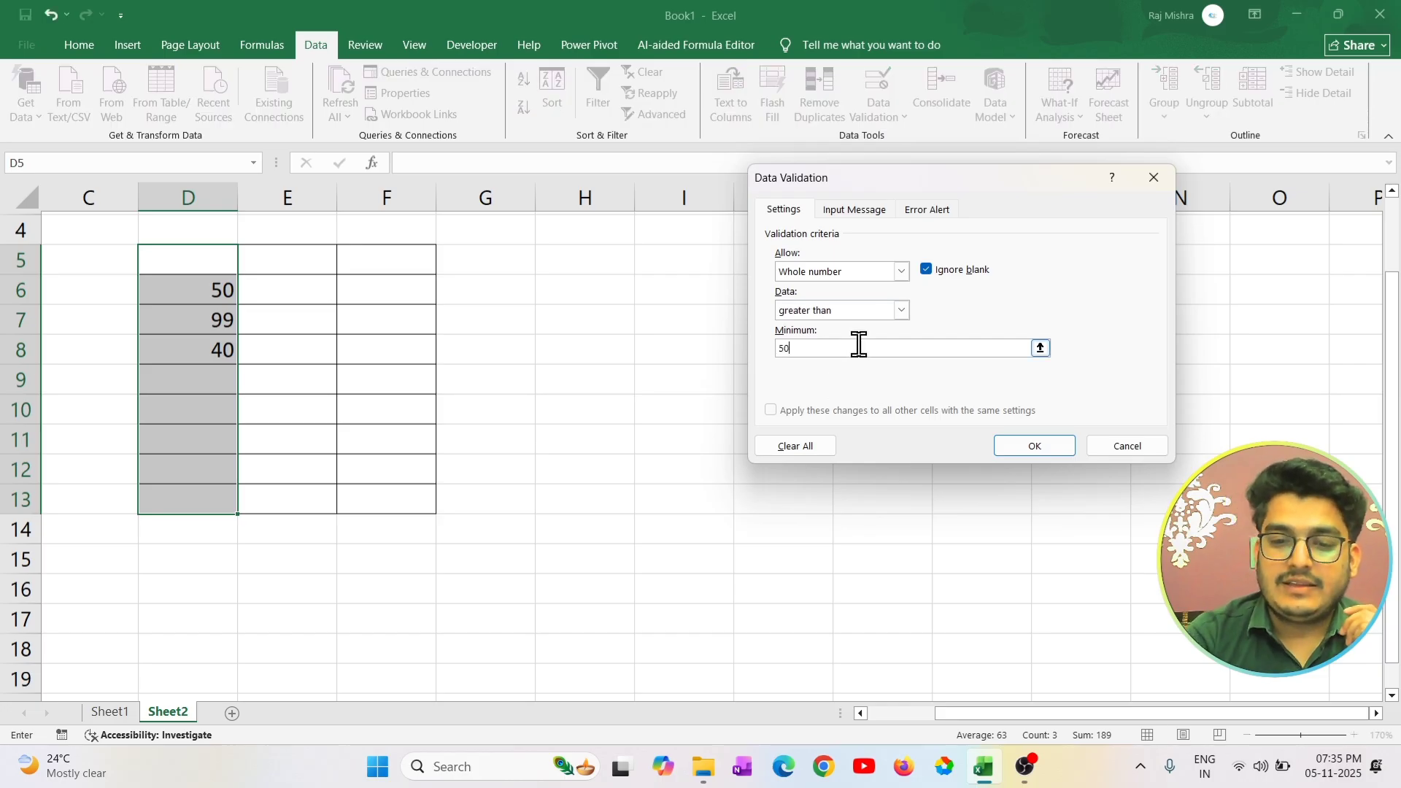
pyautogui.click(1035, 446)
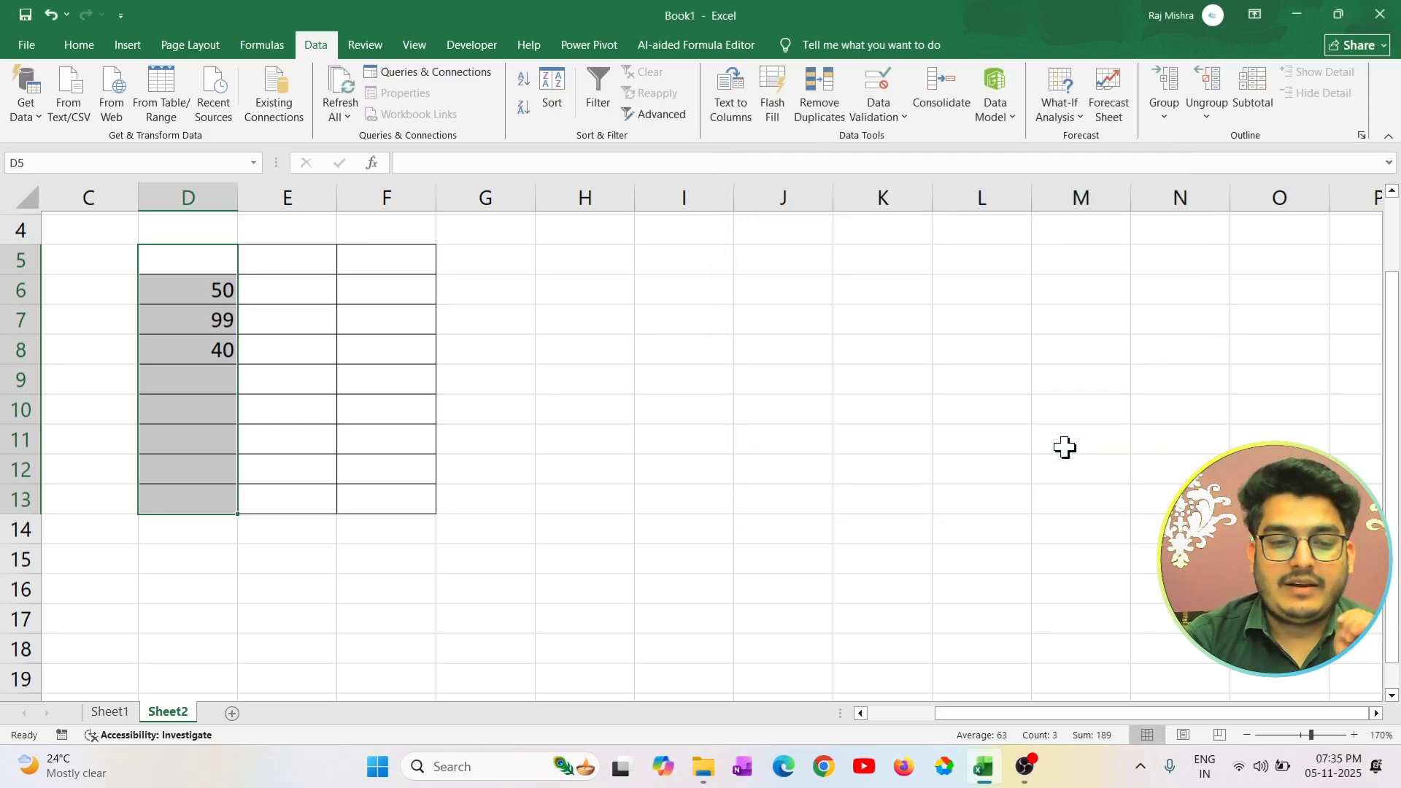
# Circle the invalid data in column D according to the validation rule.
pyautogui.click(891, 111)
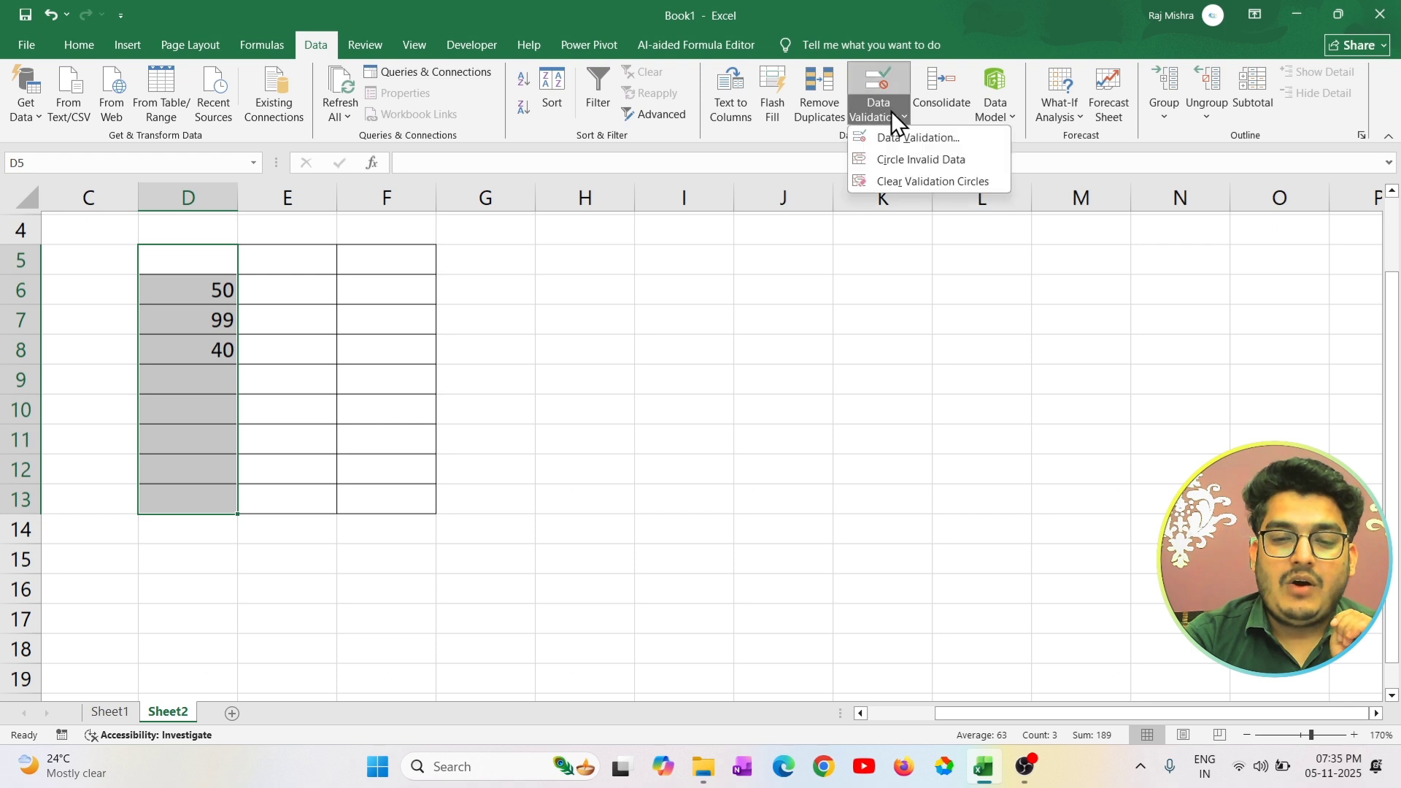
pyautogui.click(912, 161)
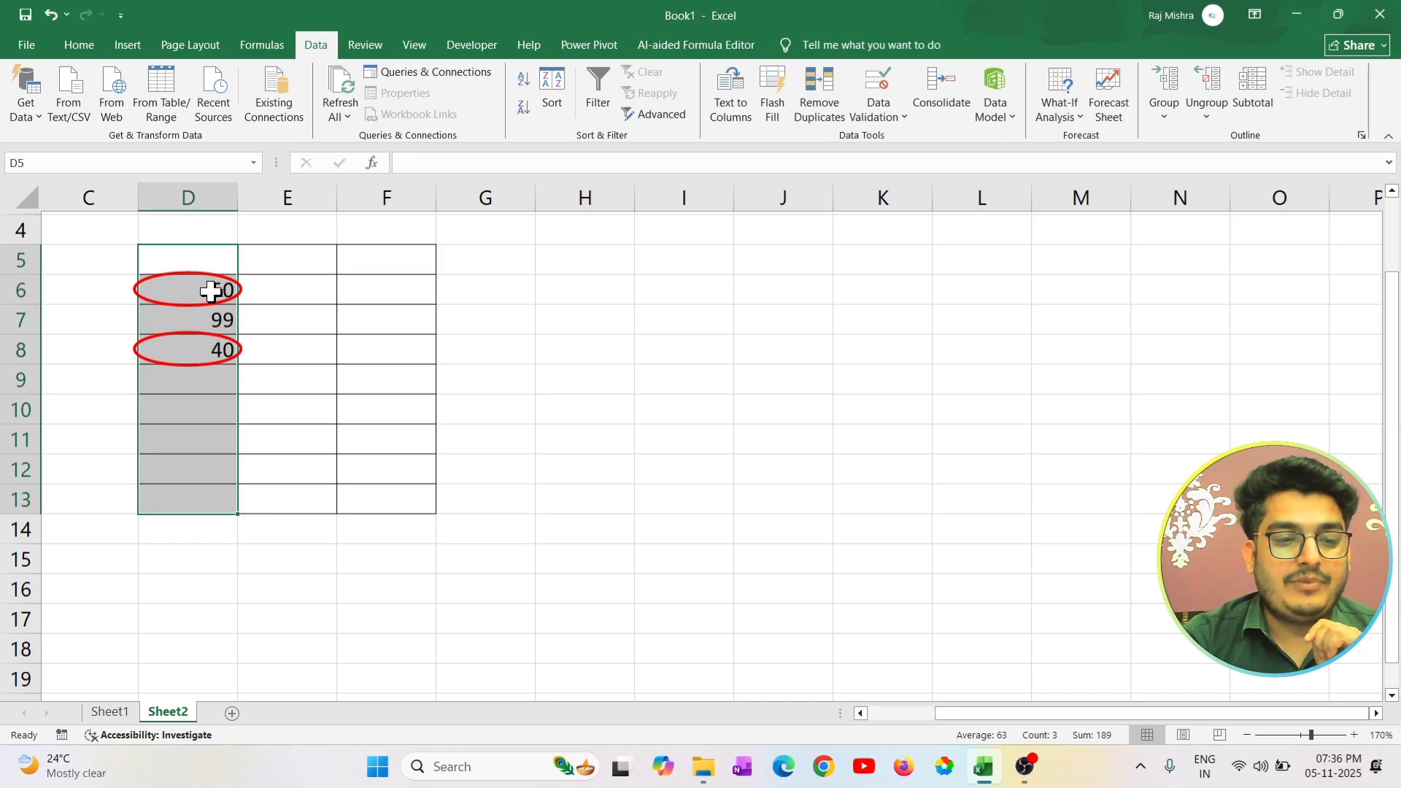
pyautogui.click(212, 316)
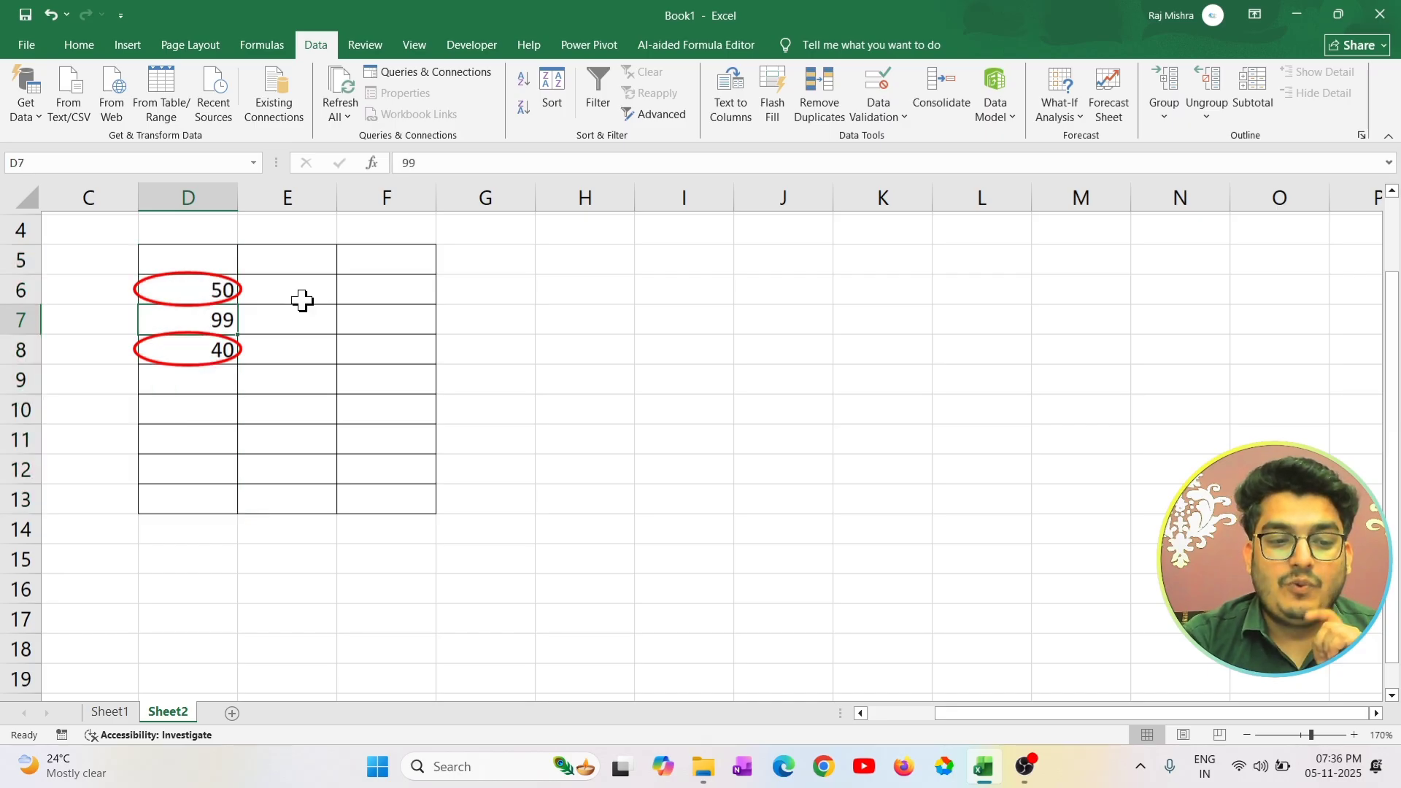
# Enter 51 in D9 and 52 in D10 as values that satisfy the validation rule.
pyautogui.click(204, 386)
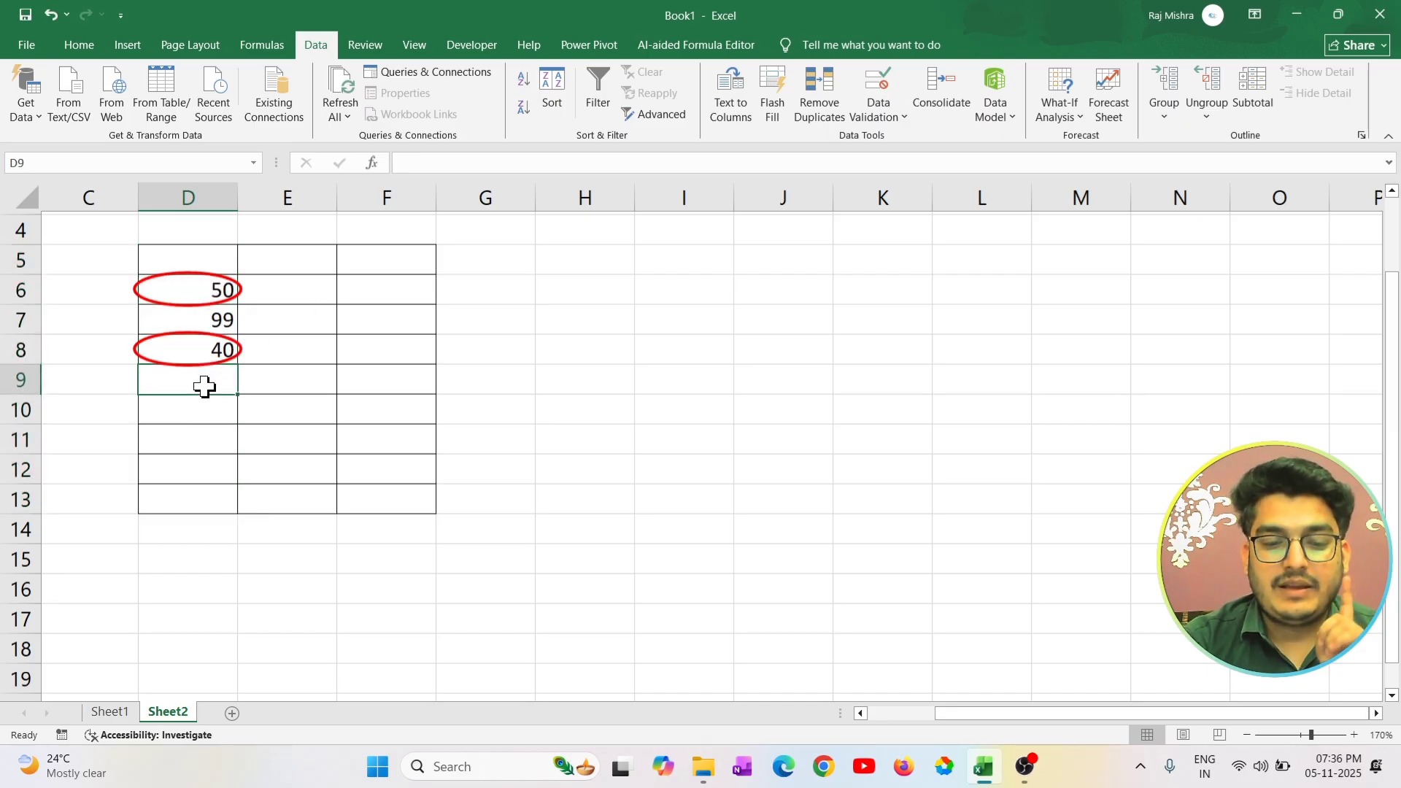
pyautogui.write('51.')
pyautogui.press('BackSpace')
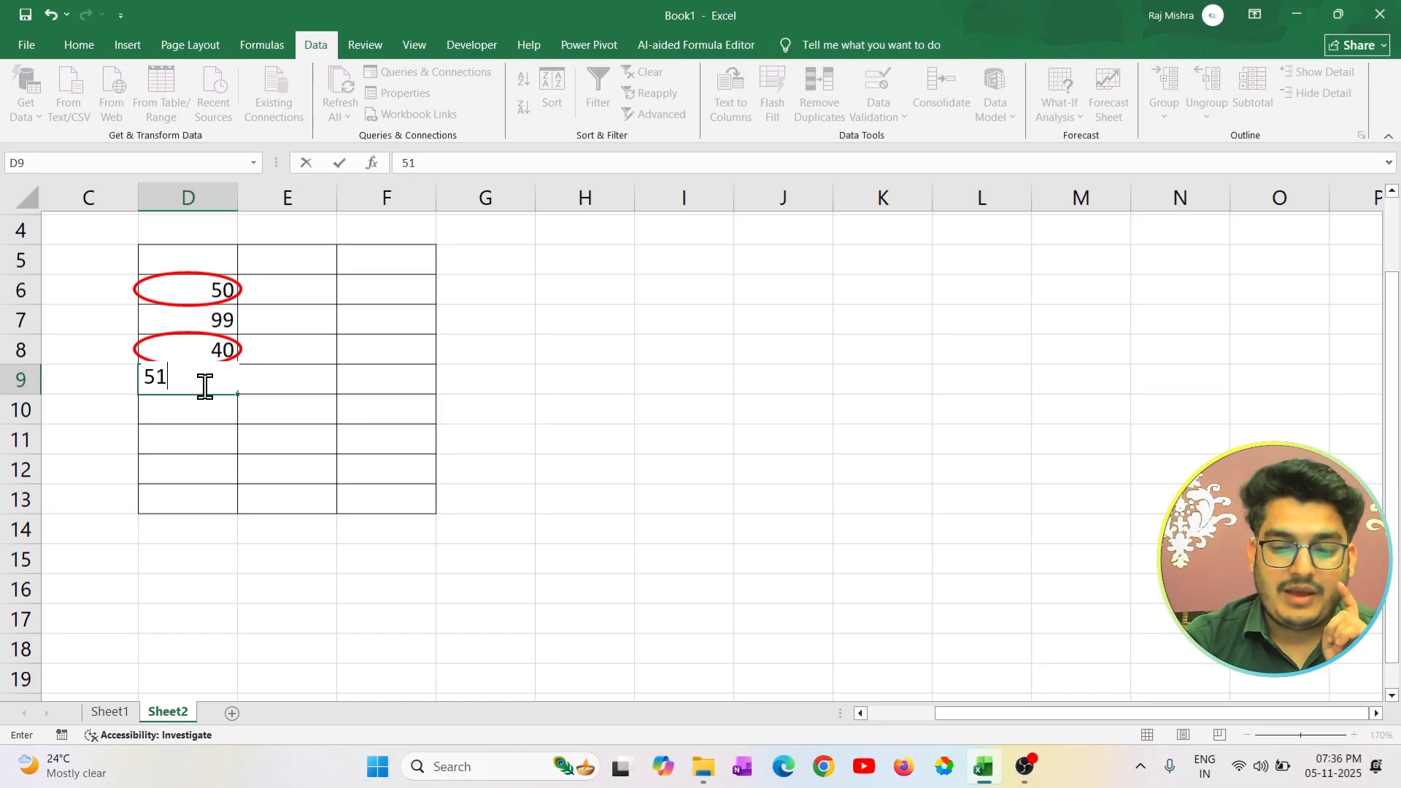
pyautogui.press('Return')
pyautogui.write('52')
pyautogui.press('Return')
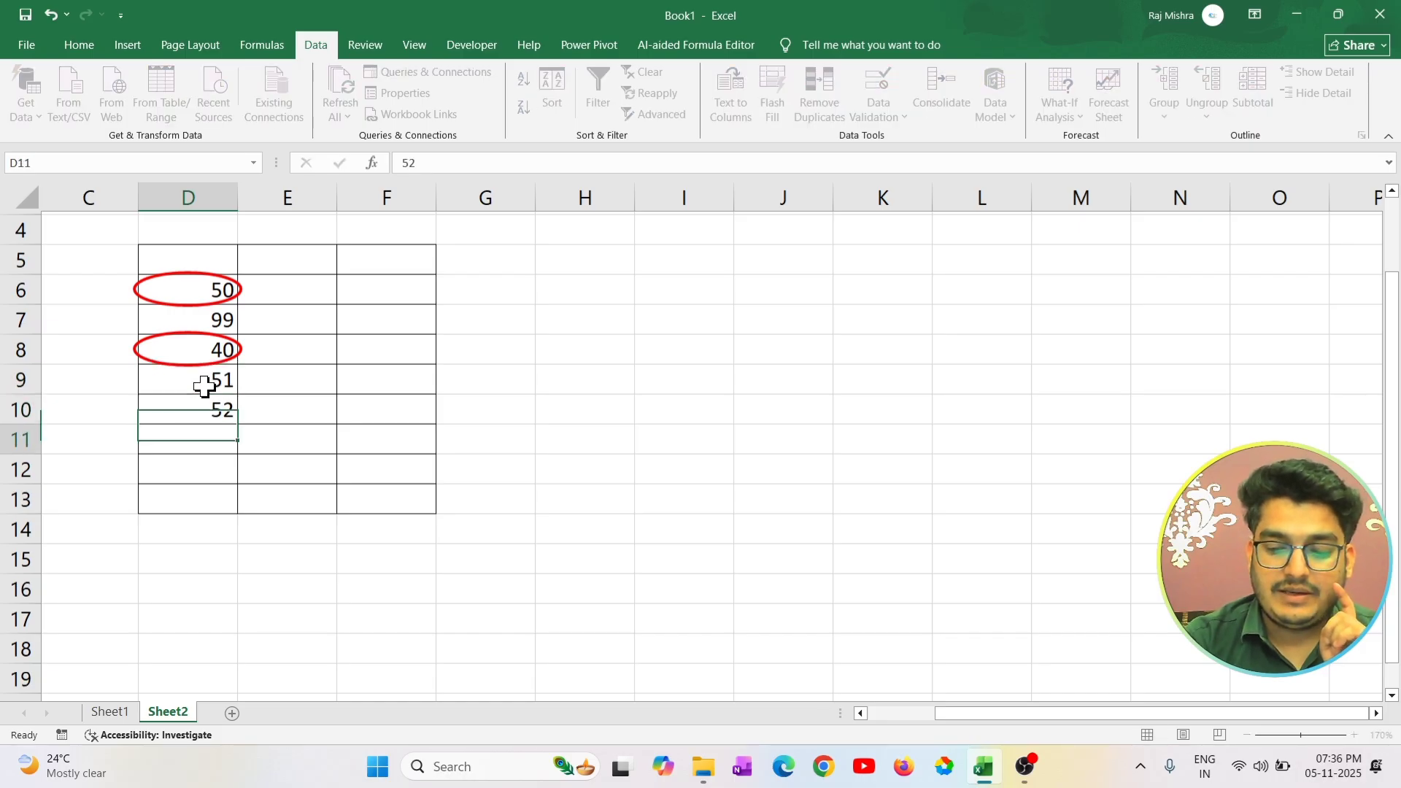
# Try to enter 30 in D11 to test the validation rule.
pyautogui.write('30')
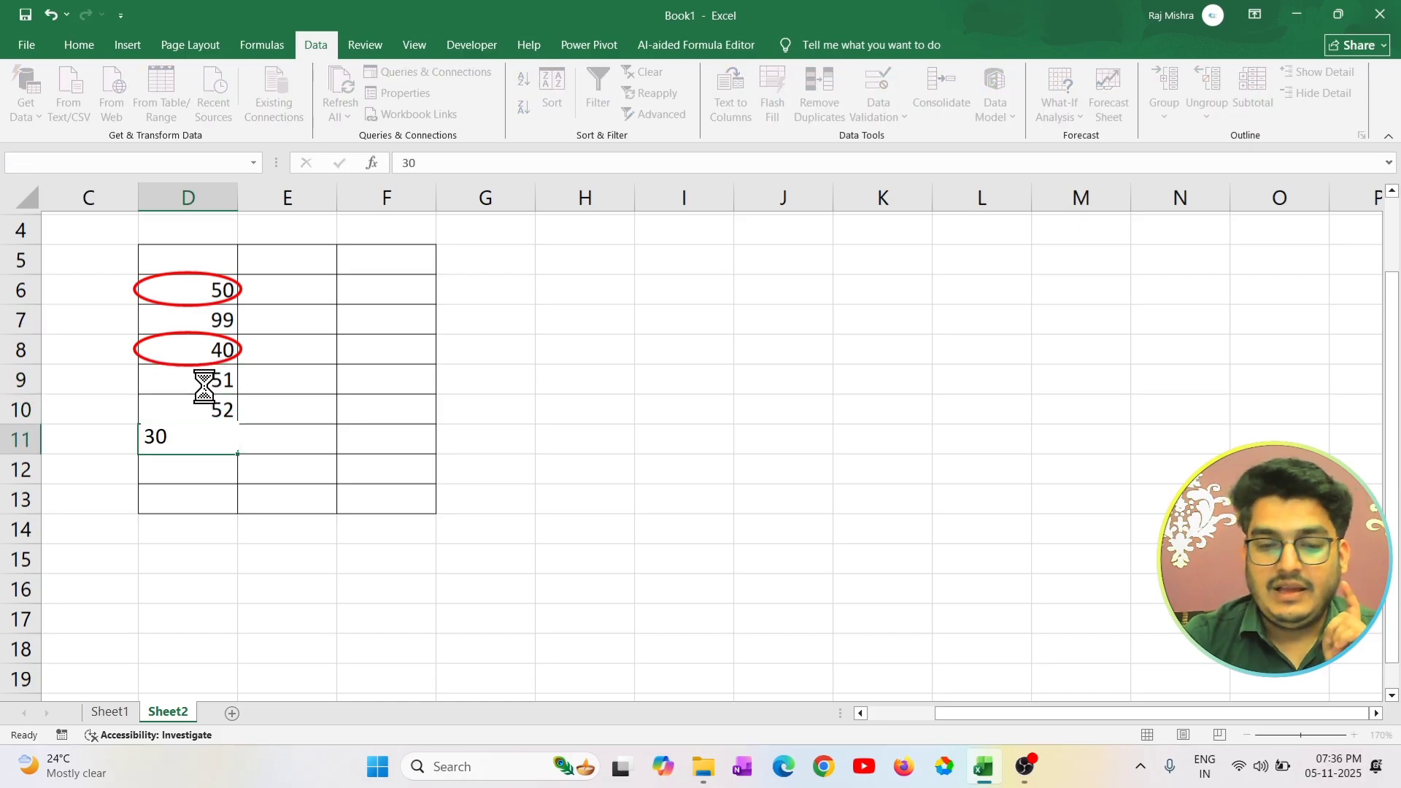
pyautogui.press('Return')
pyautogui.press('Return')
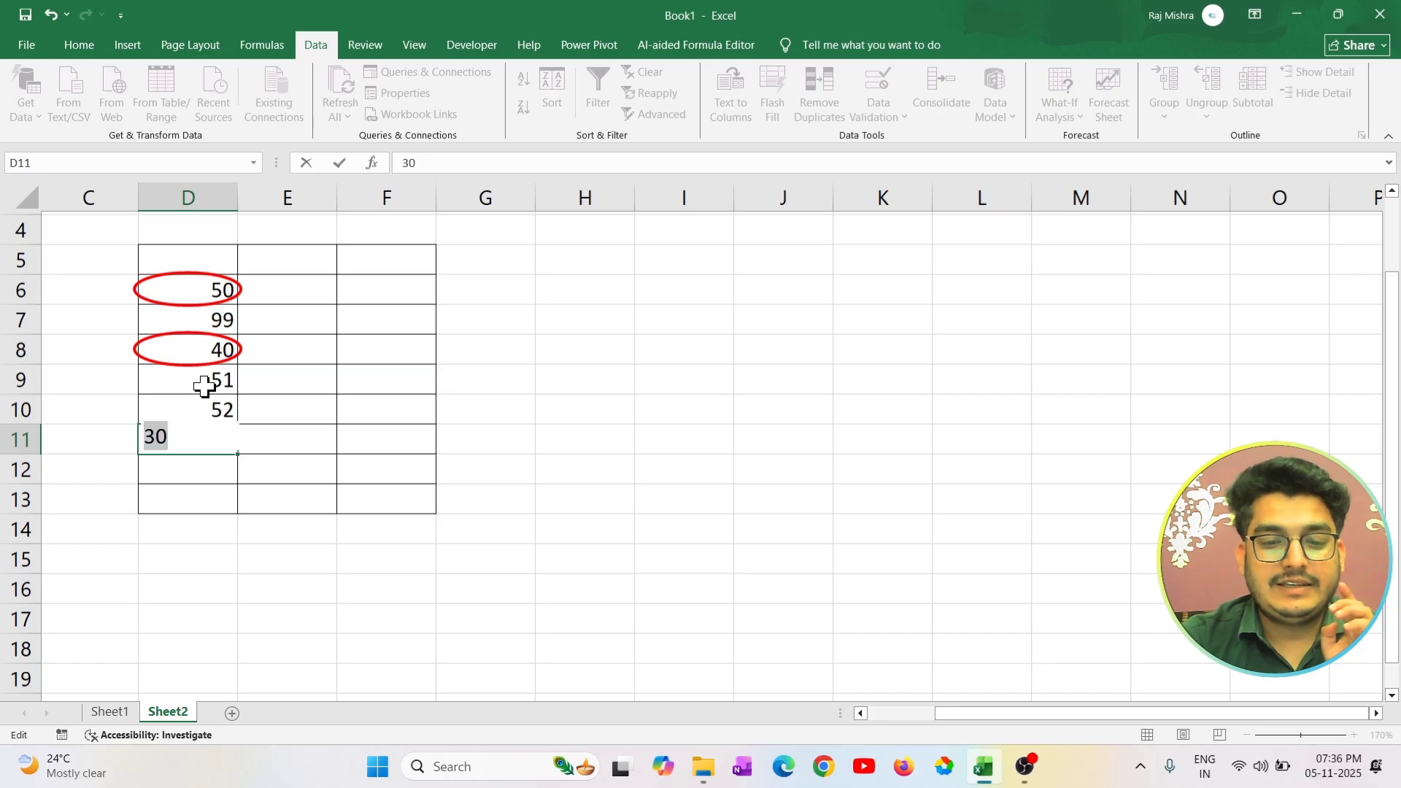
pyautogui.press('Return')
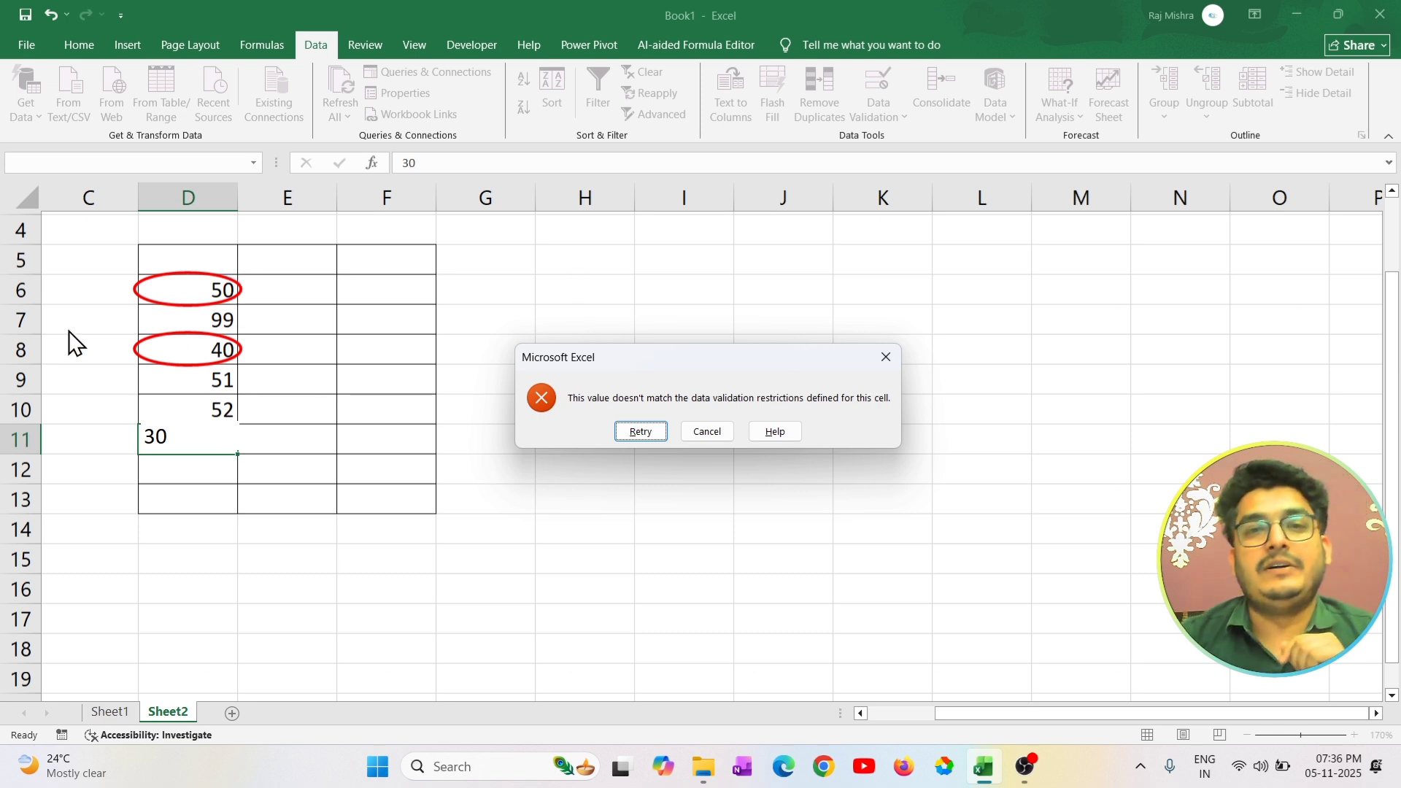
pyautogui.click(883, 366)
# Remove the validation circles and clear all data validation settings from D5:D13.
pyautogui.moveTo(210, 265); pyautogui.dragTo(208, 499)
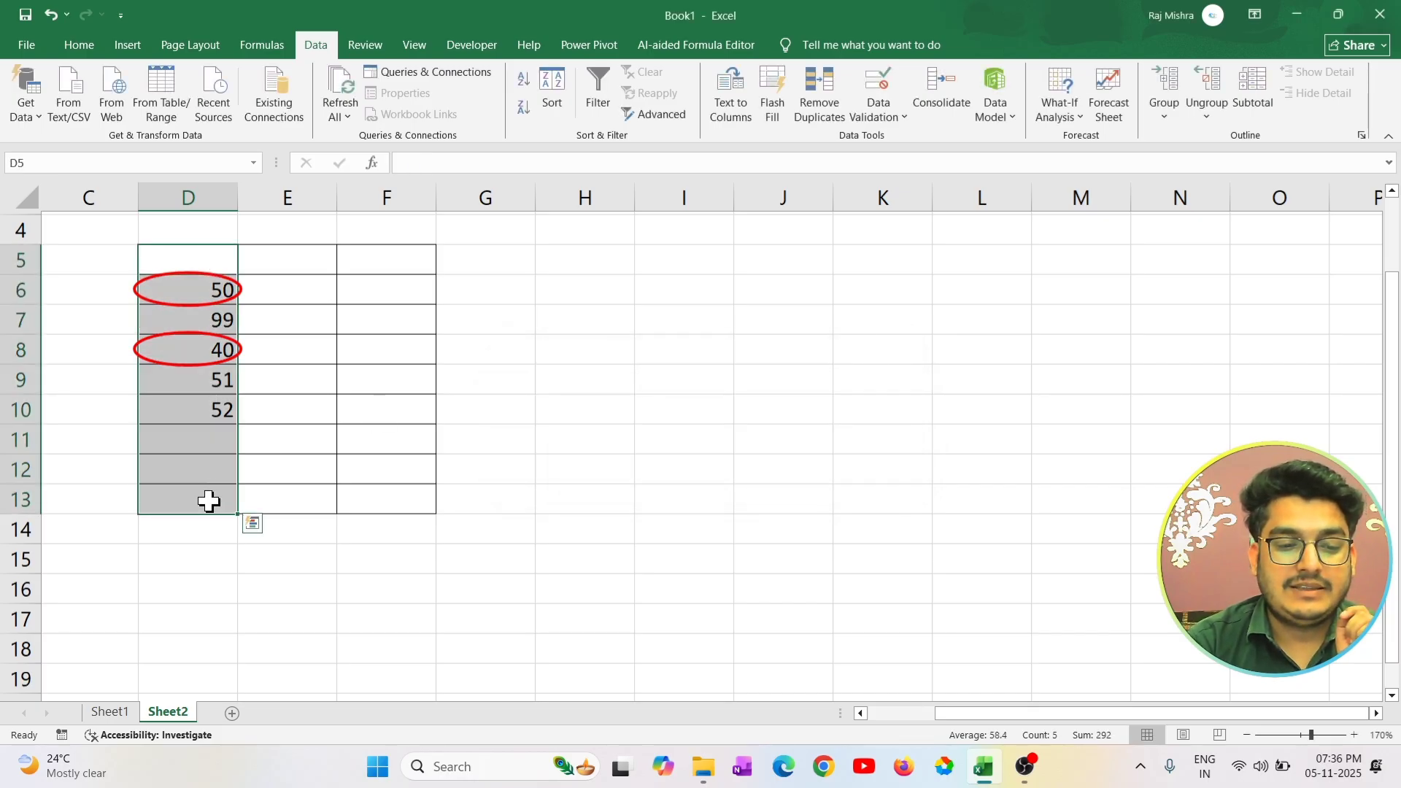
pyautogui.click(888, 107)
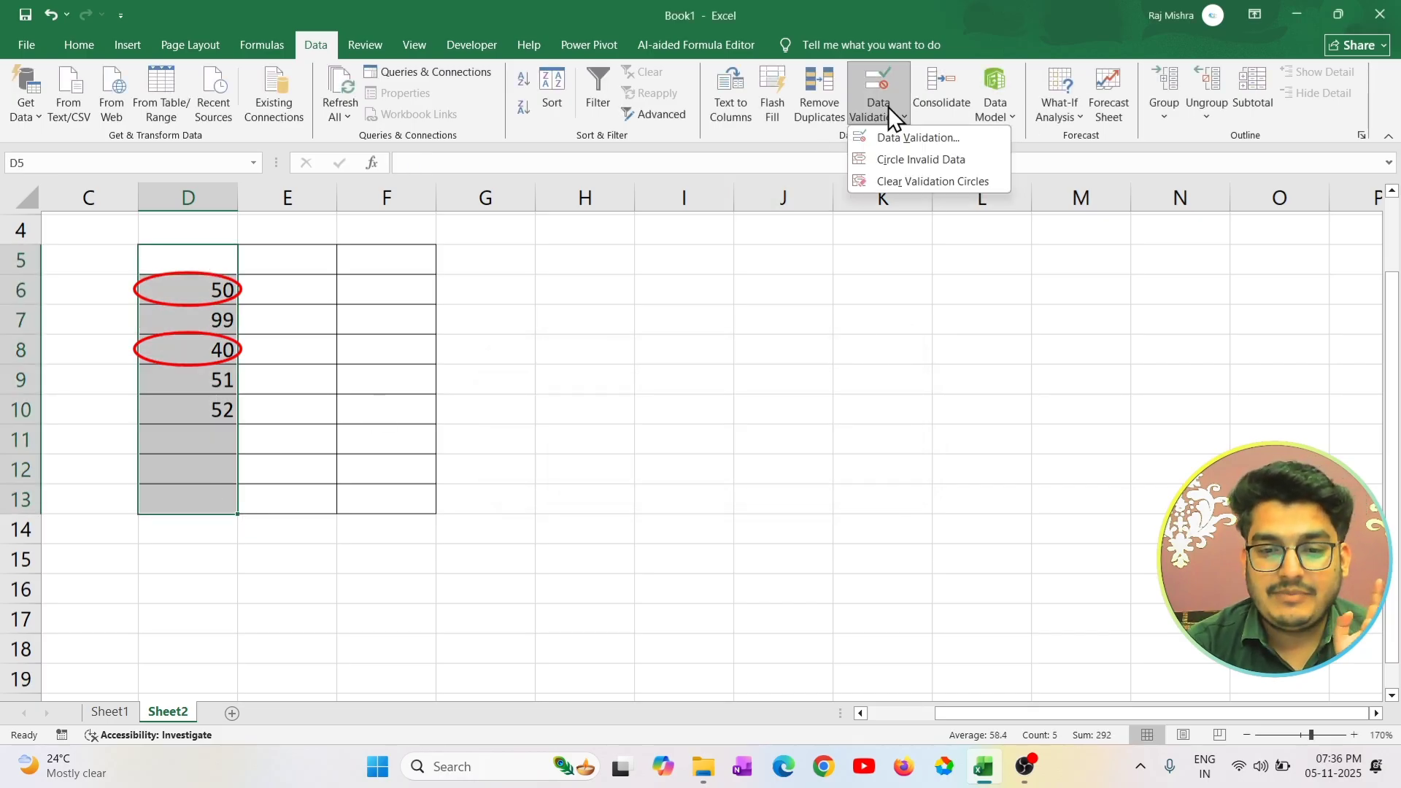
pyautogui.click(942, 183)
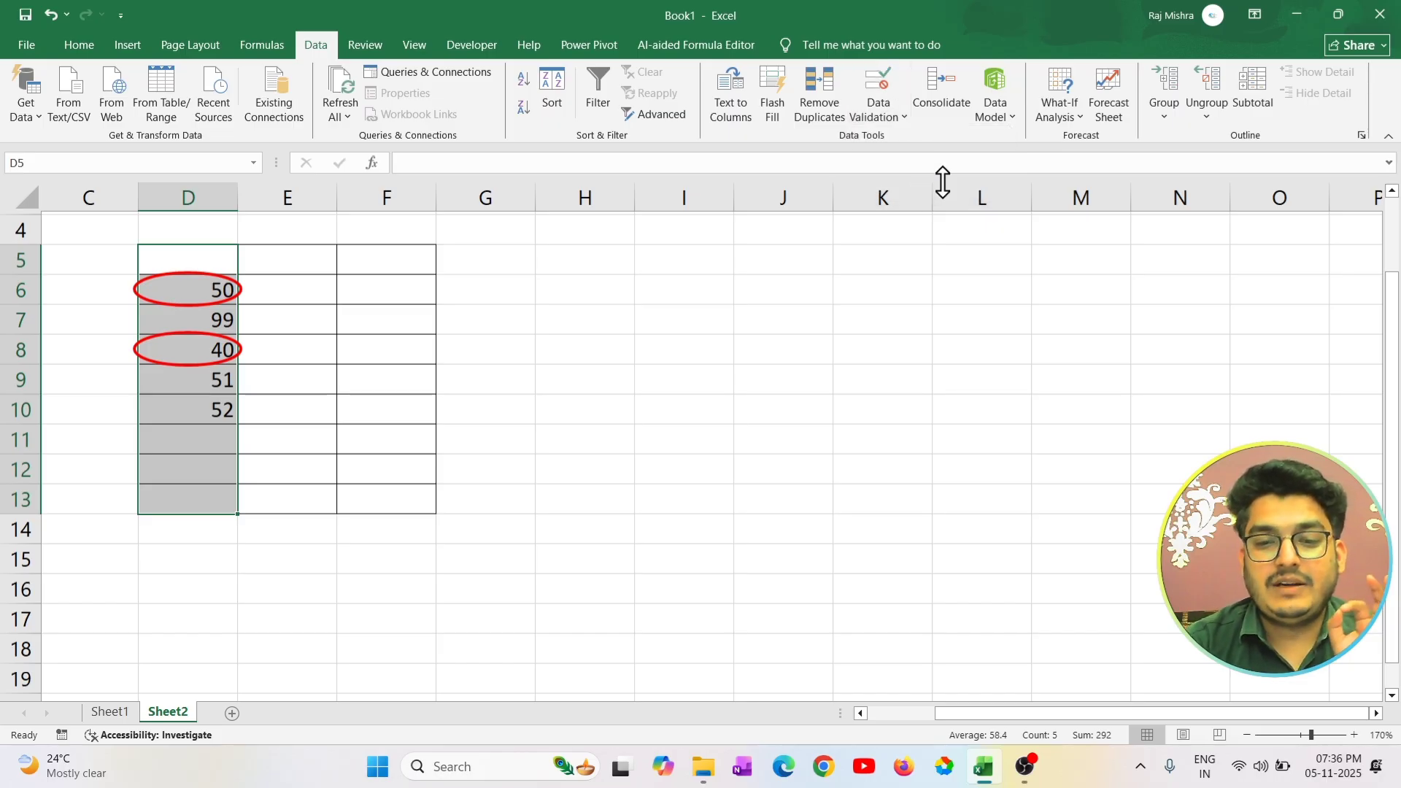
pyautogui.click(884, 111)
pyautogui.click(903, 136)
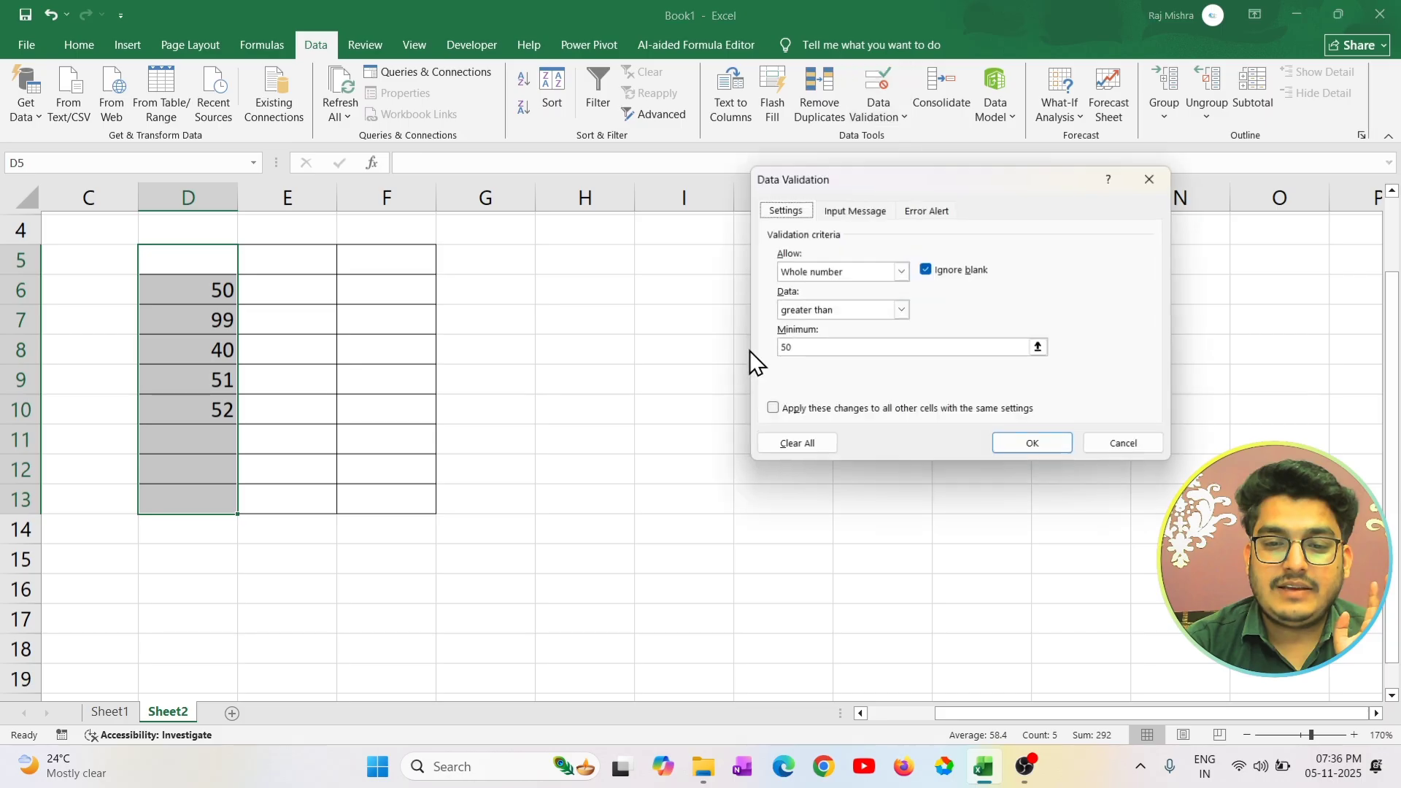
pyautogui.click(812, 441)
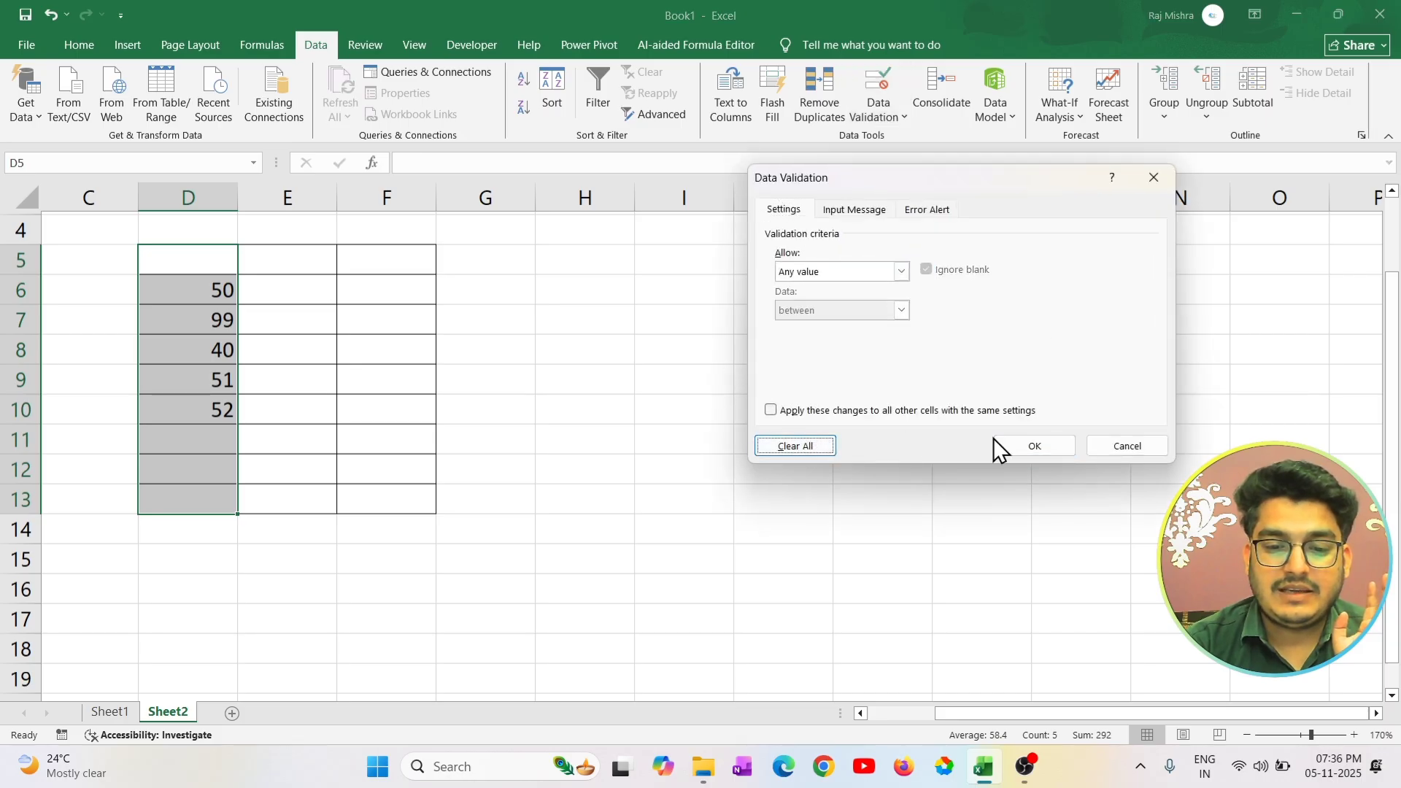
pyautogui.click(1033, 444)
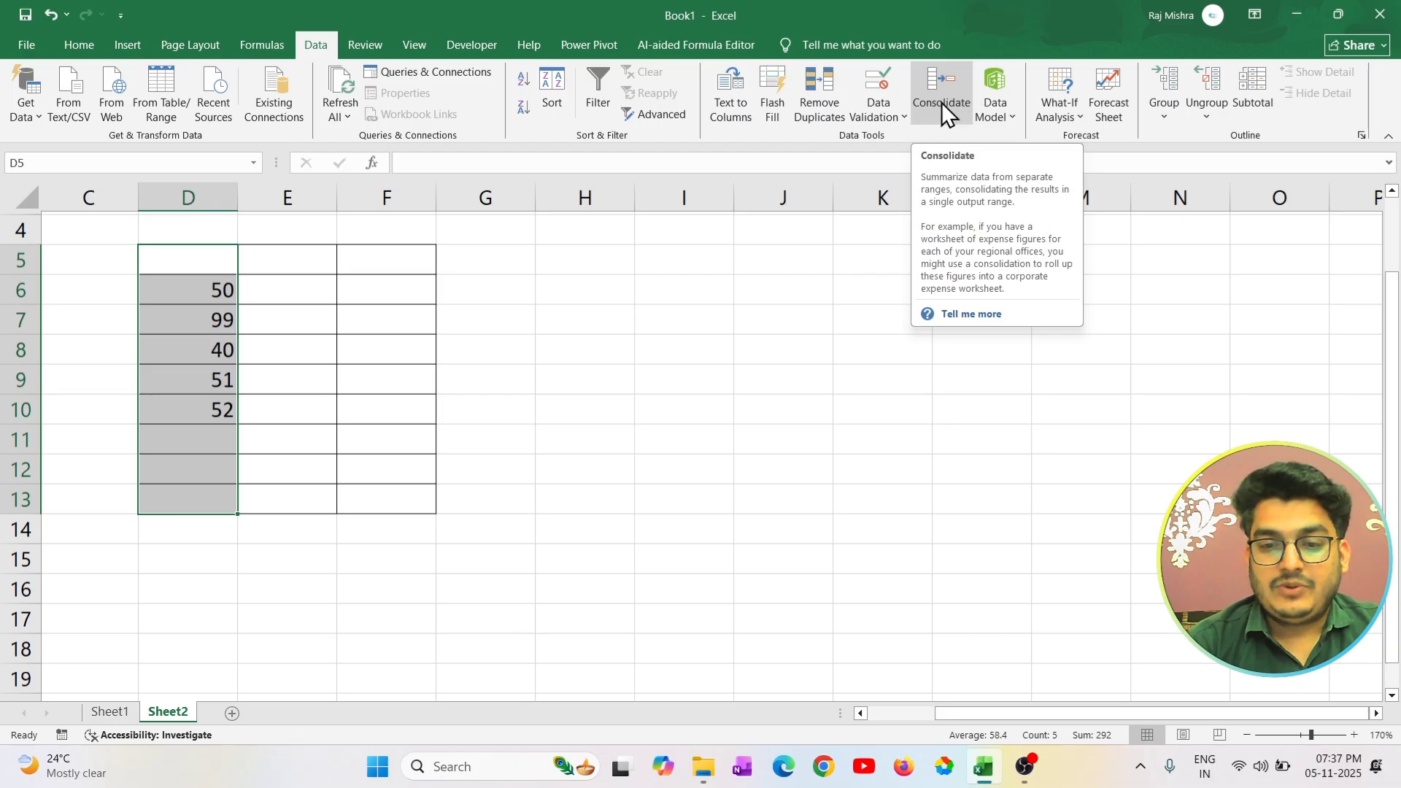
# Add two new blank worksheets to the workbook after Sheet2.
pyautogui.click(579, 446)
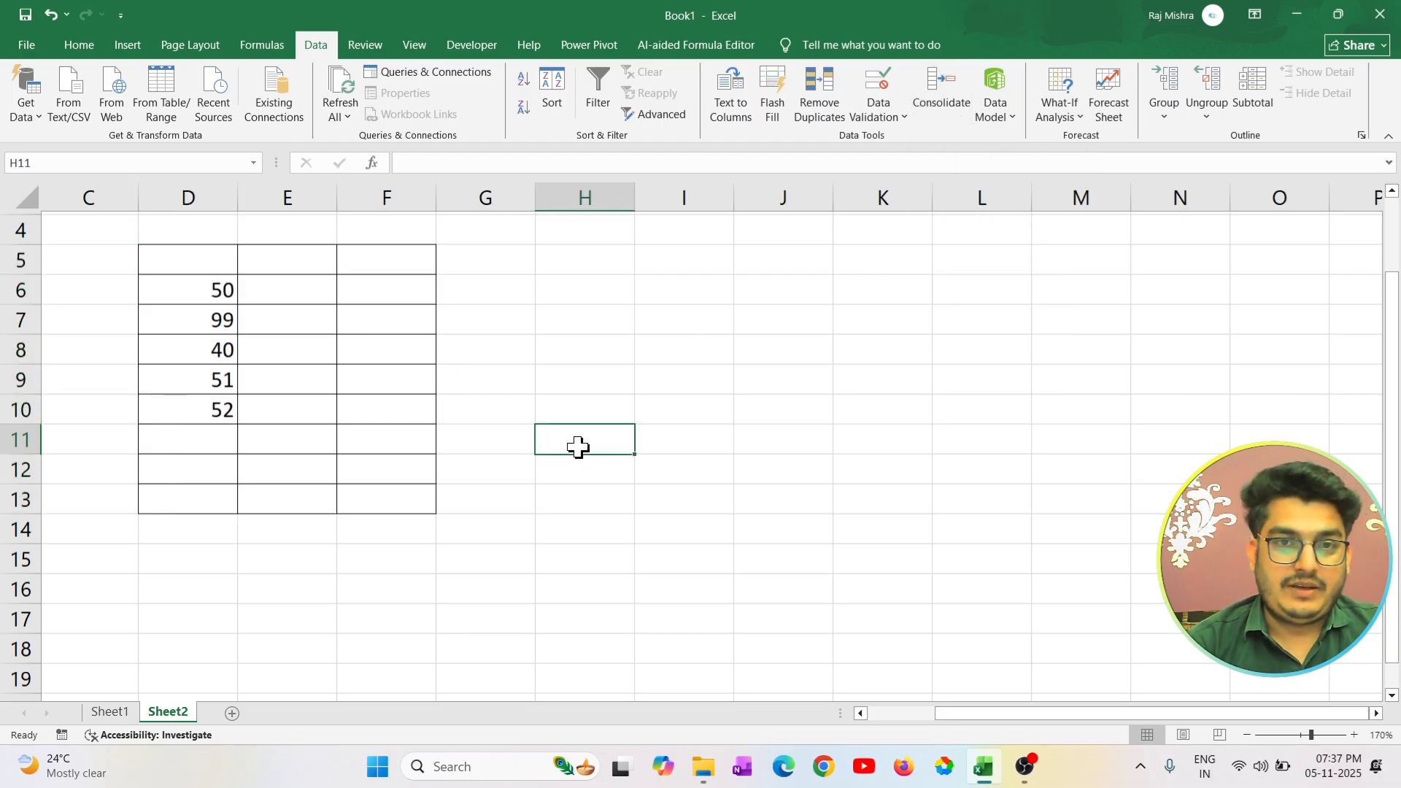
pyautogui.click(235, 714)
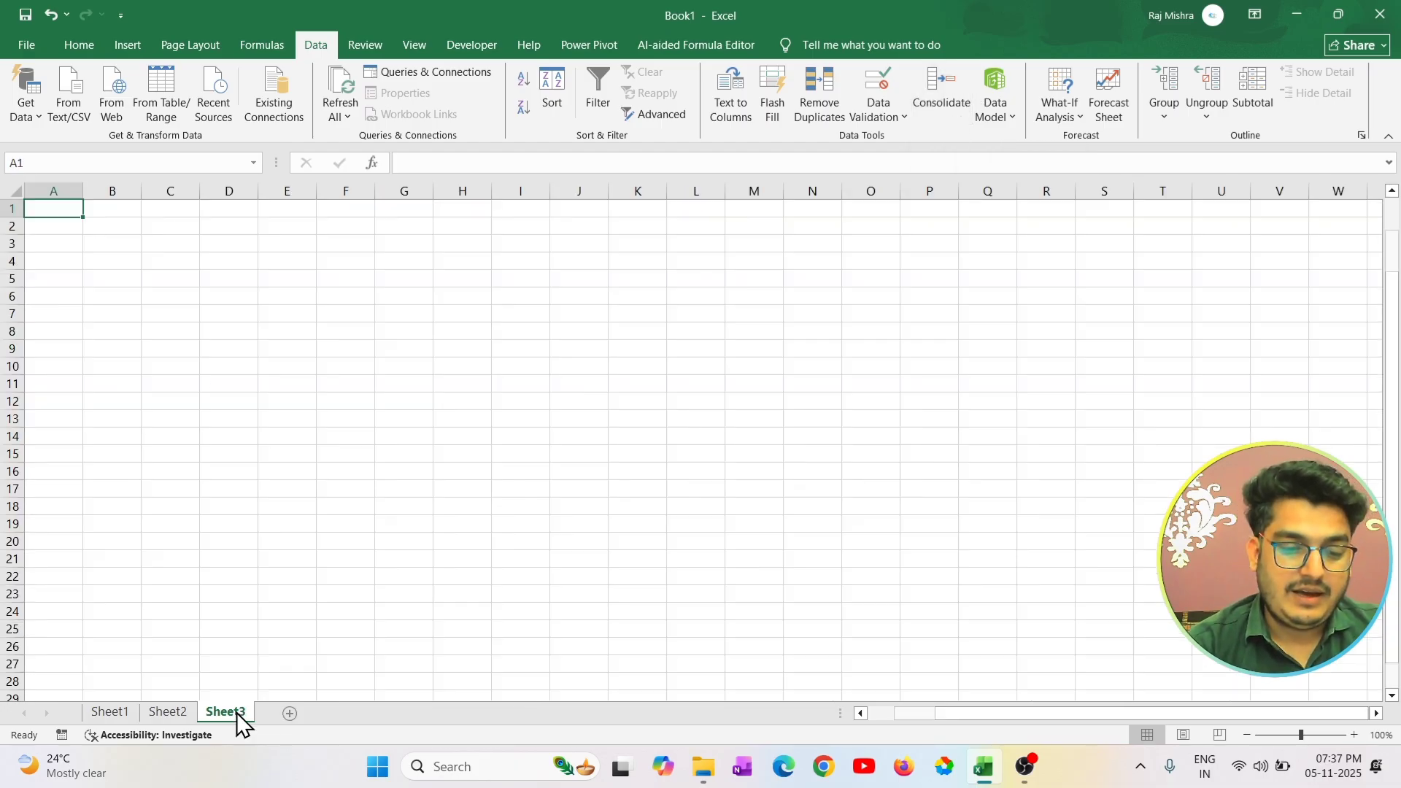
pyautogui.click(291, 714)
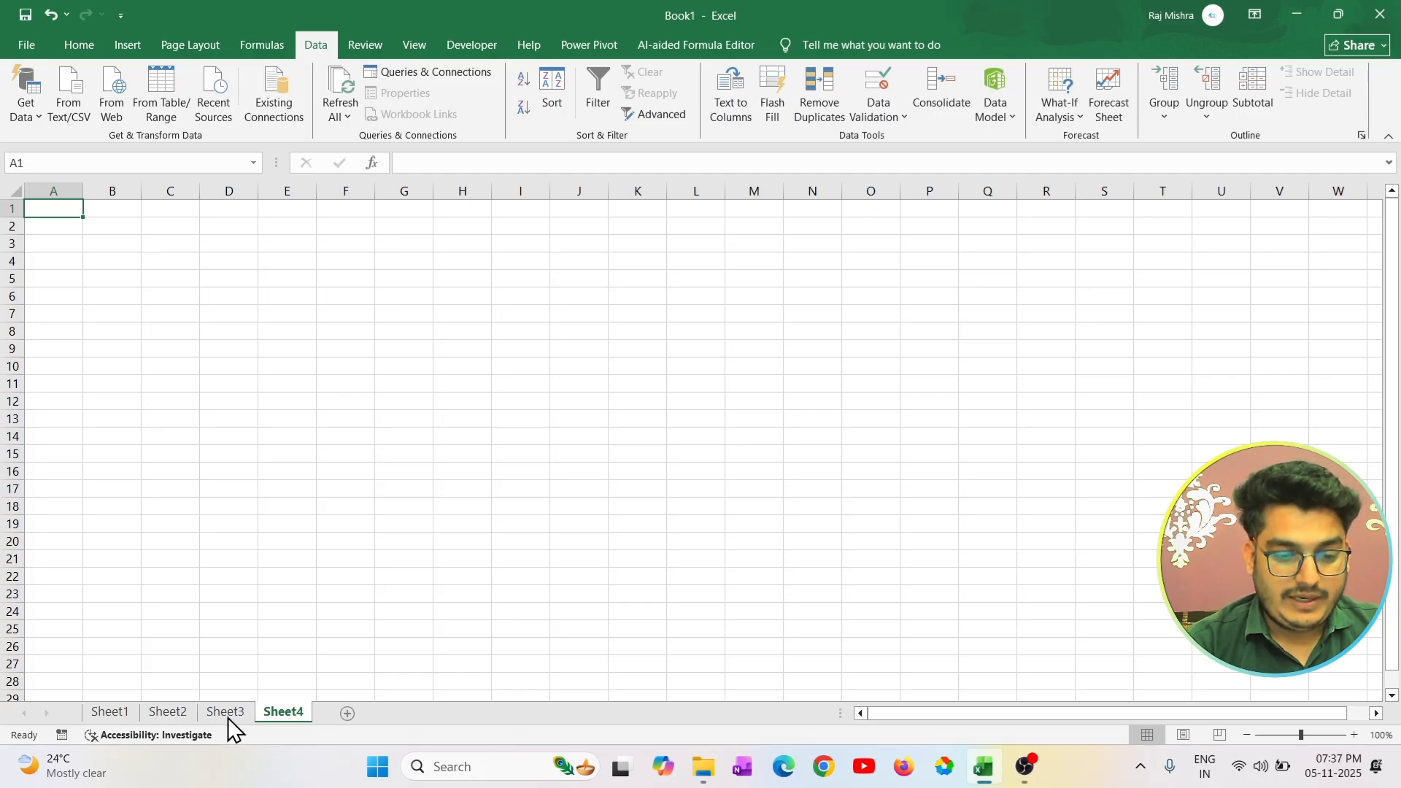
# Enter the headers month in E23 and sale in F23 on Sheet2.
pyautogui.click(178, 716)
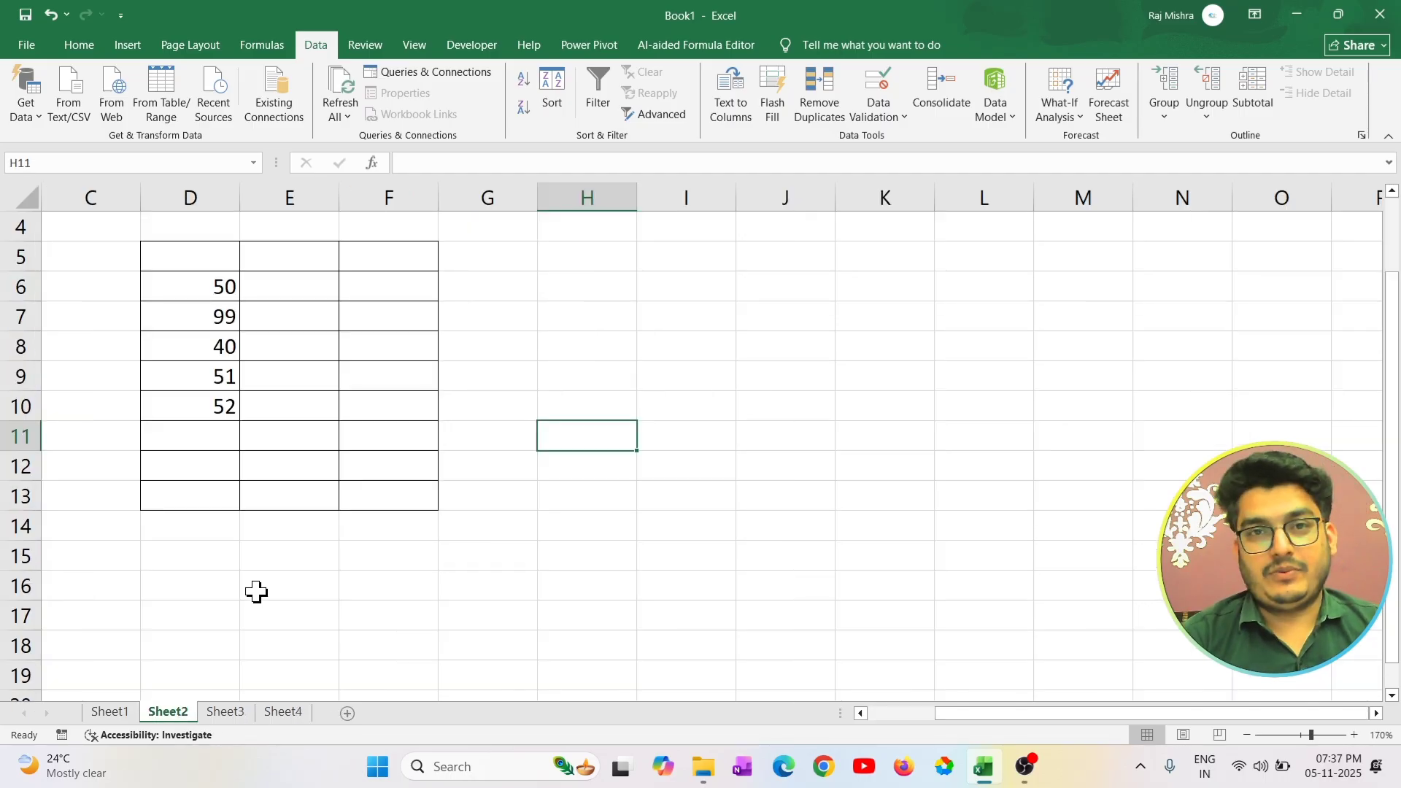
pyautogui.scroll(-5, 236, 466)
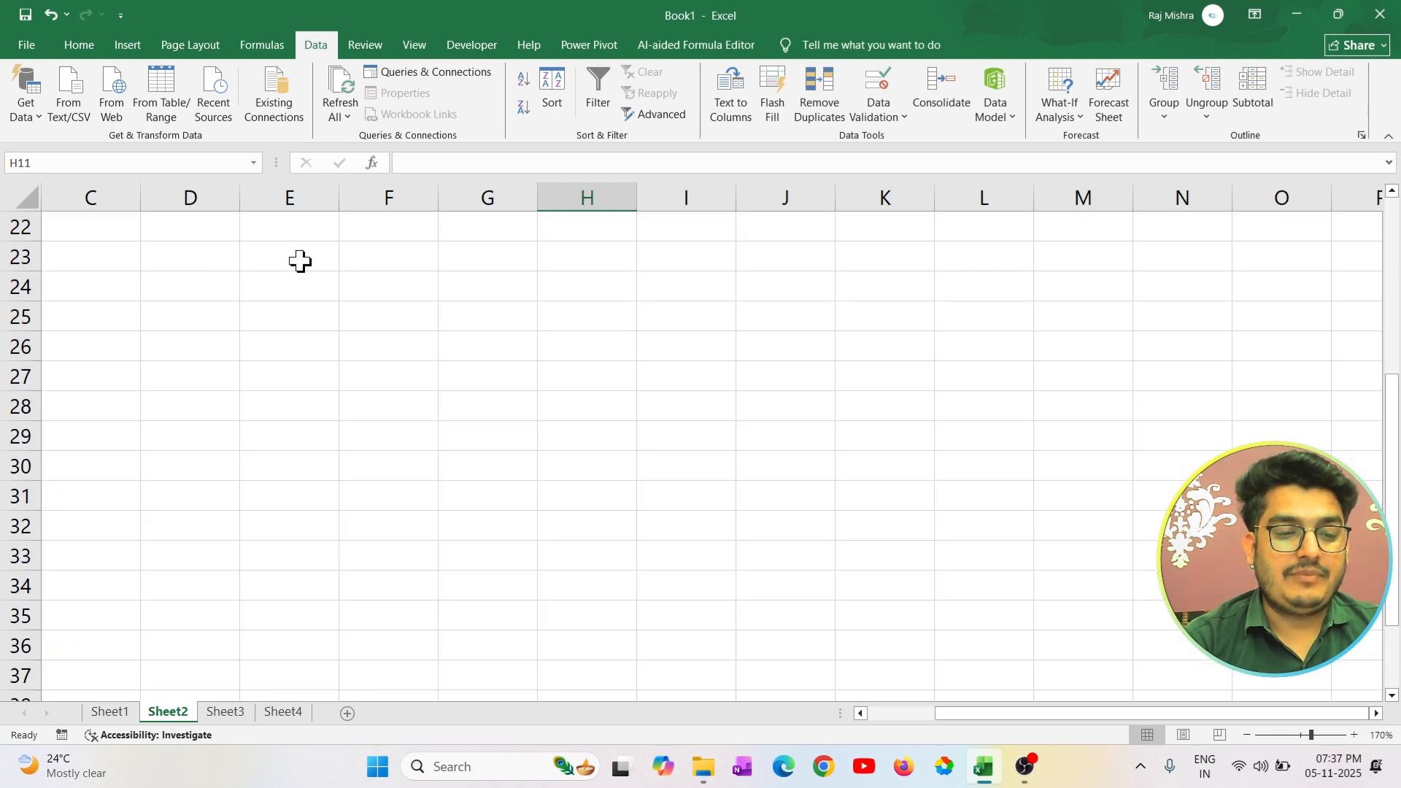
pyautogui.click(300, 260)
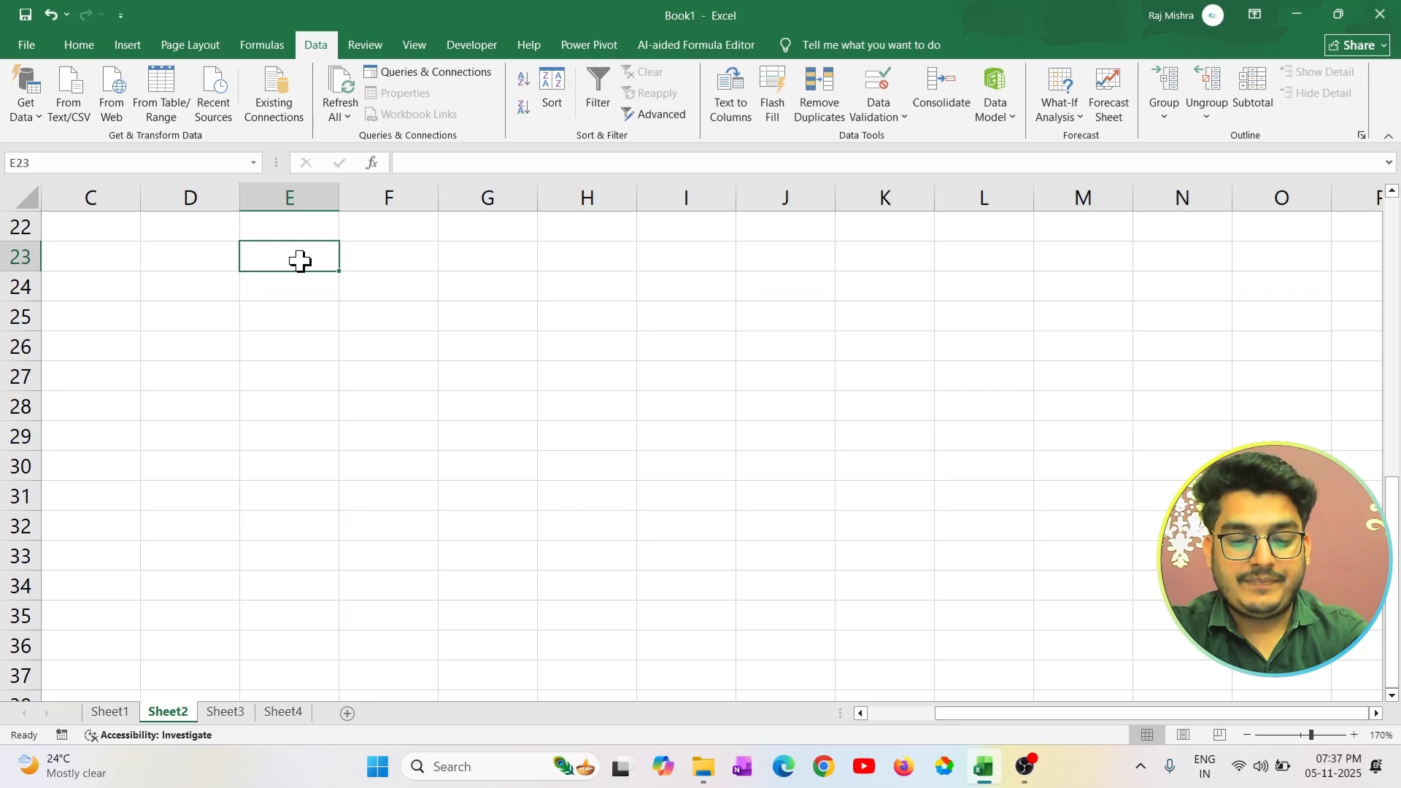
pyautogui.write('month')
pyautogui.press('Tab')
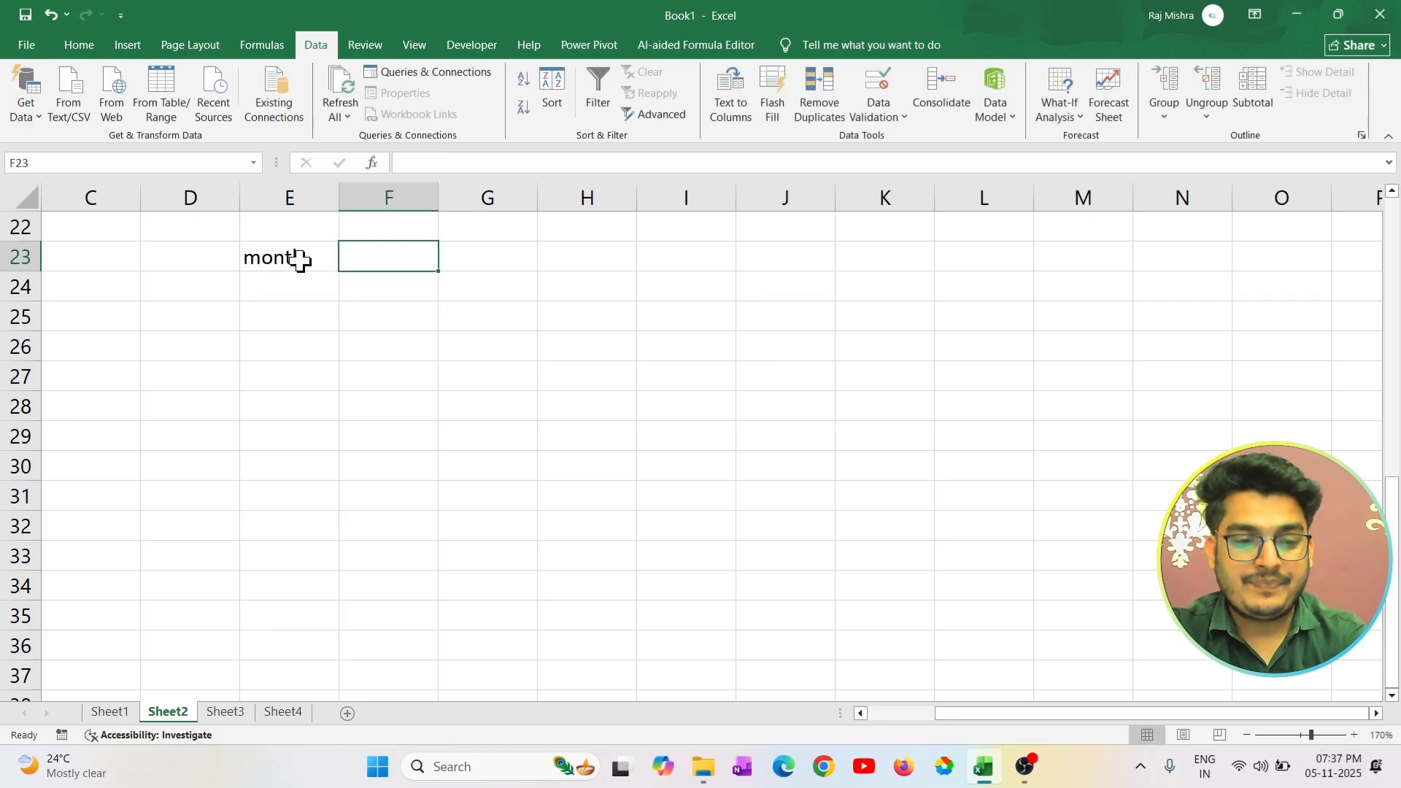
pyautogui.write('sales')
pyautogui.press('BackSpace')
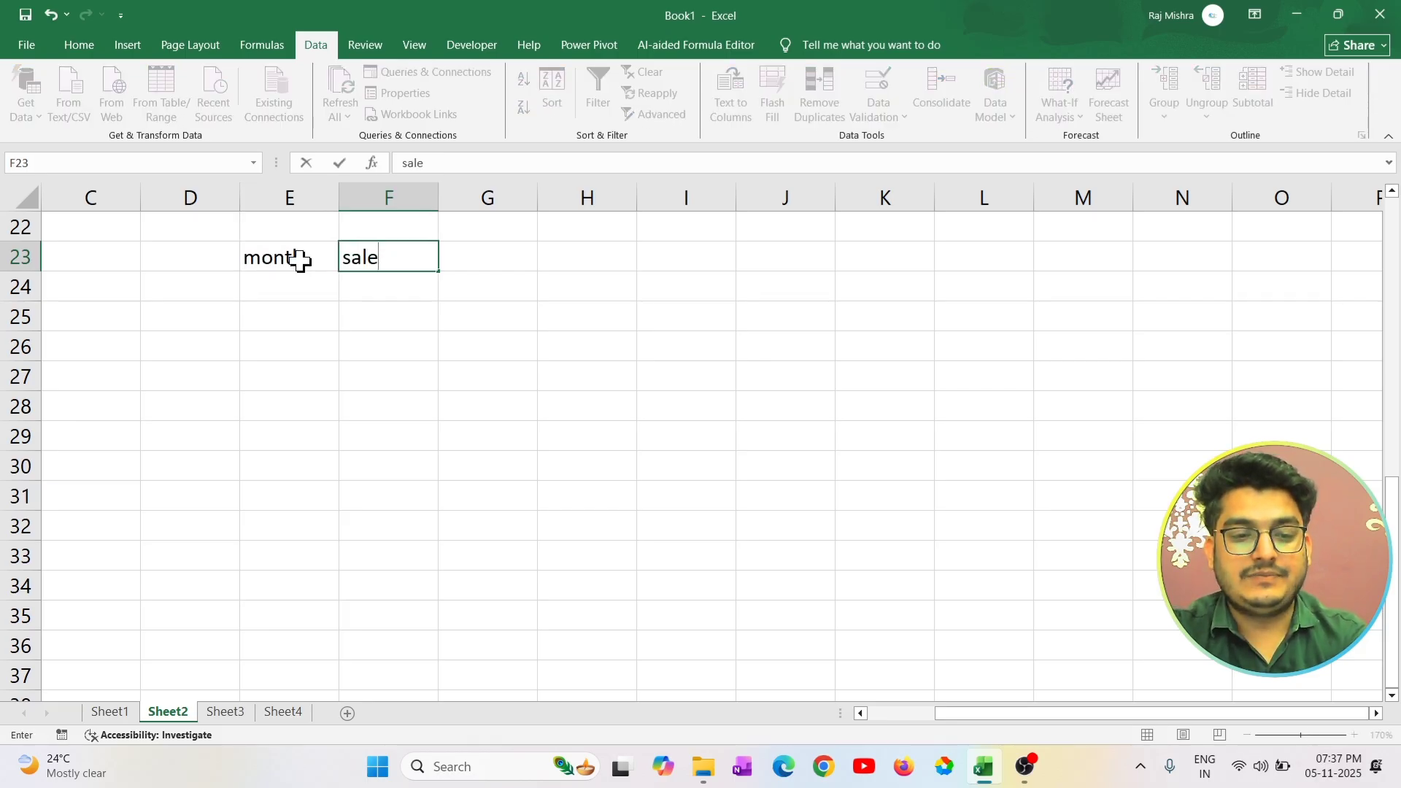
pyautogui.press('Return')
# List the months jan, feb and mar in E24:E26 under the month header.
pyautogui.write('jan')
pyautogui.press('Return')
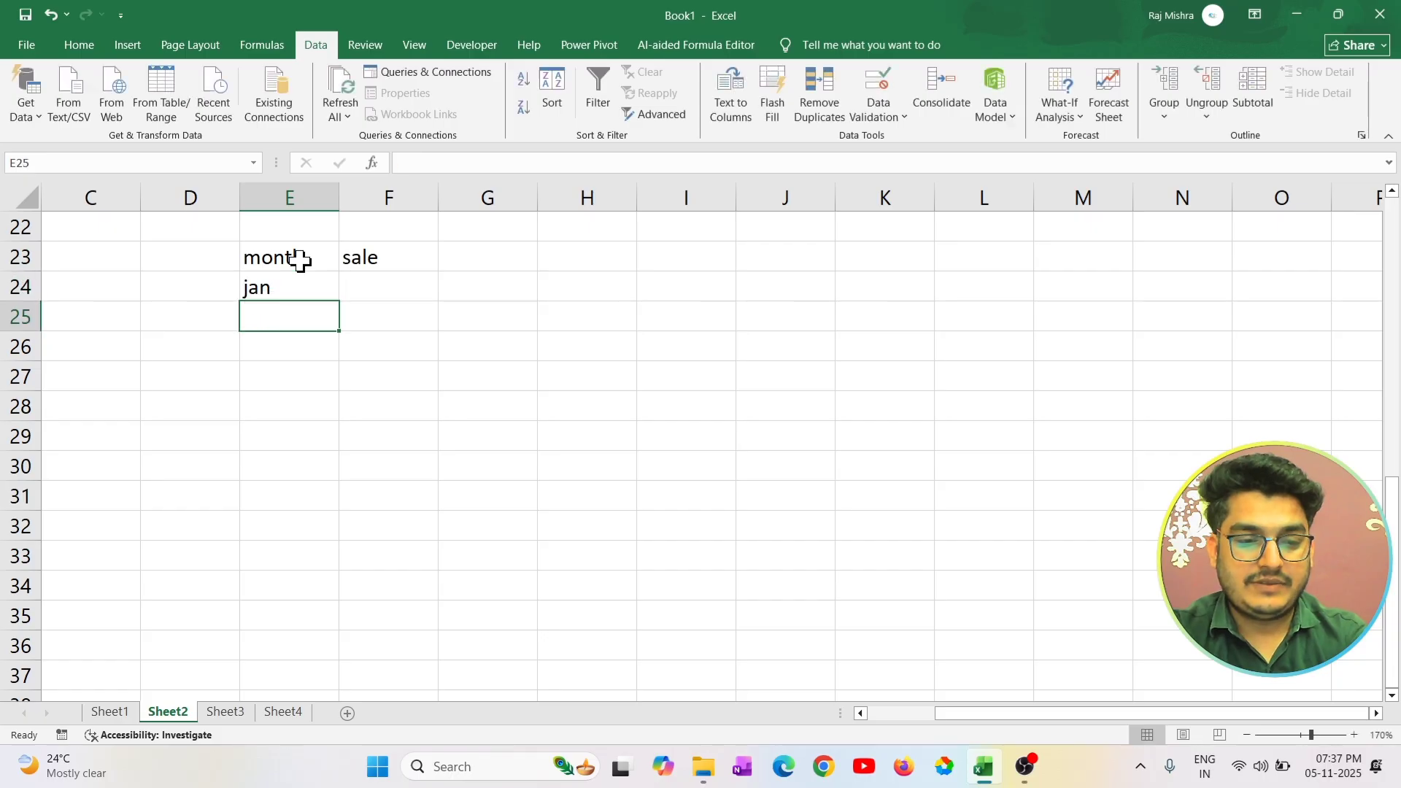
pyautogui.write('feb')
pyautogui.press('Return')
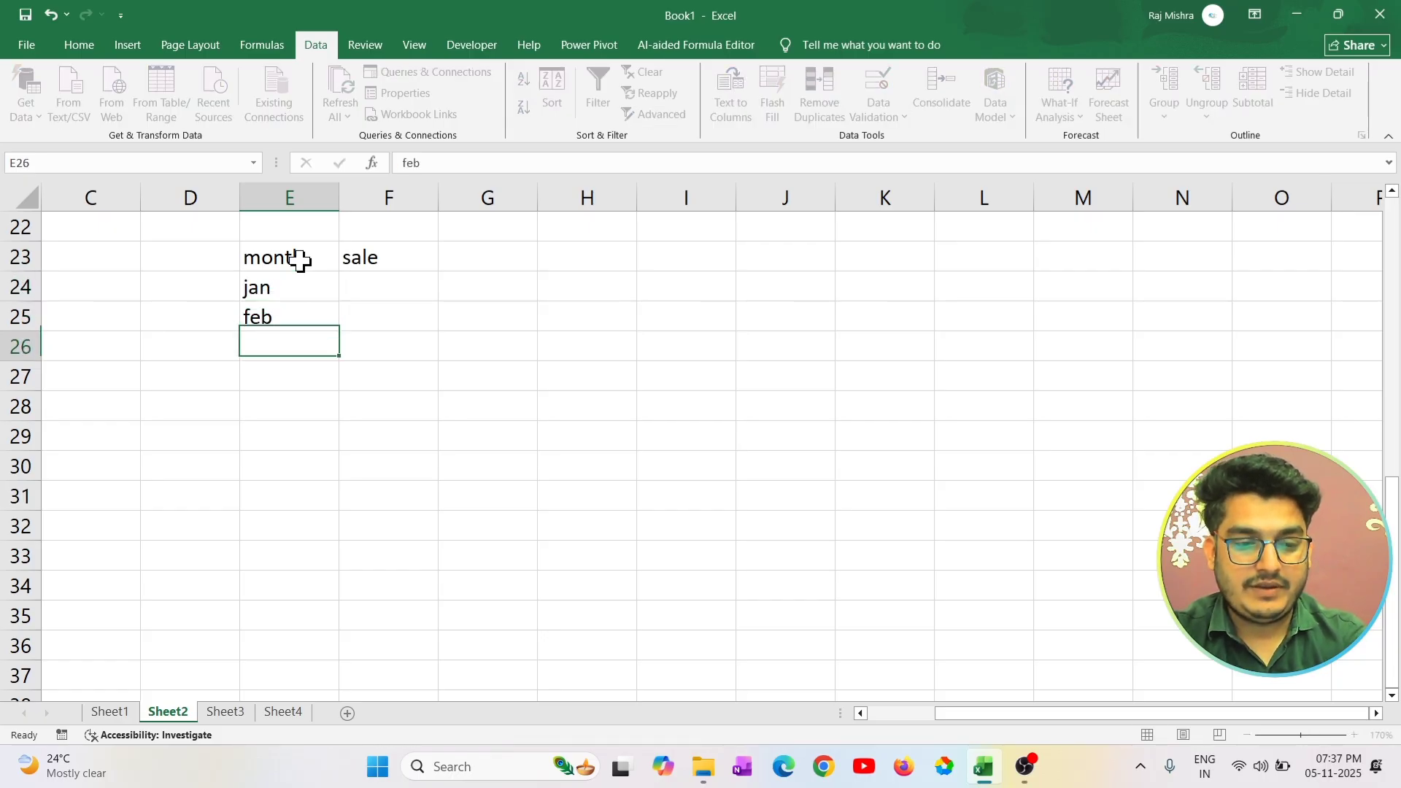
pyautogui.write('mar')
pyautogui.press('Return')
# Enter the sale values 5000, 6000 and 8500 in F24:F26 for the three months.
pyautogui.click(379, 298)
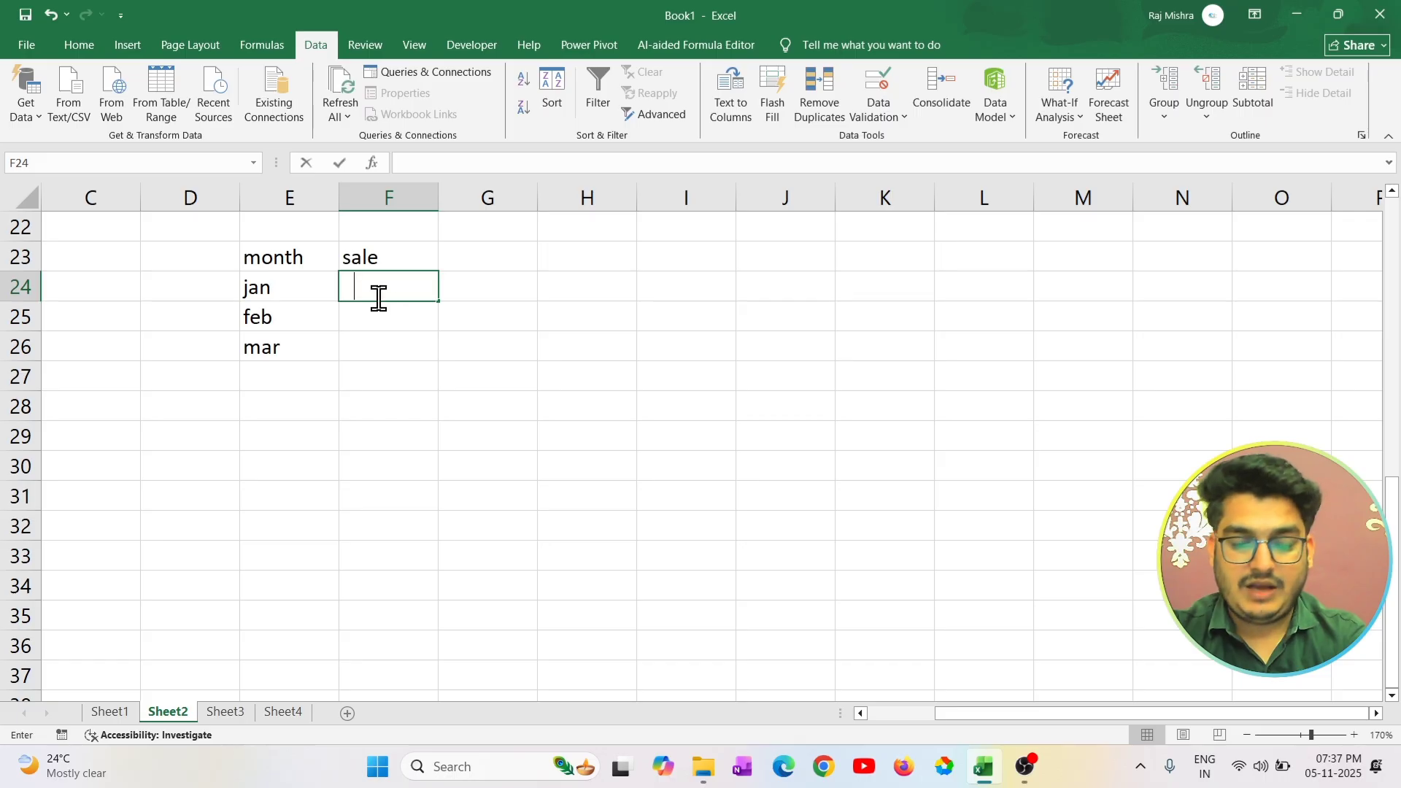
pyautogui.write('5000')
pyautogui.press('Return')
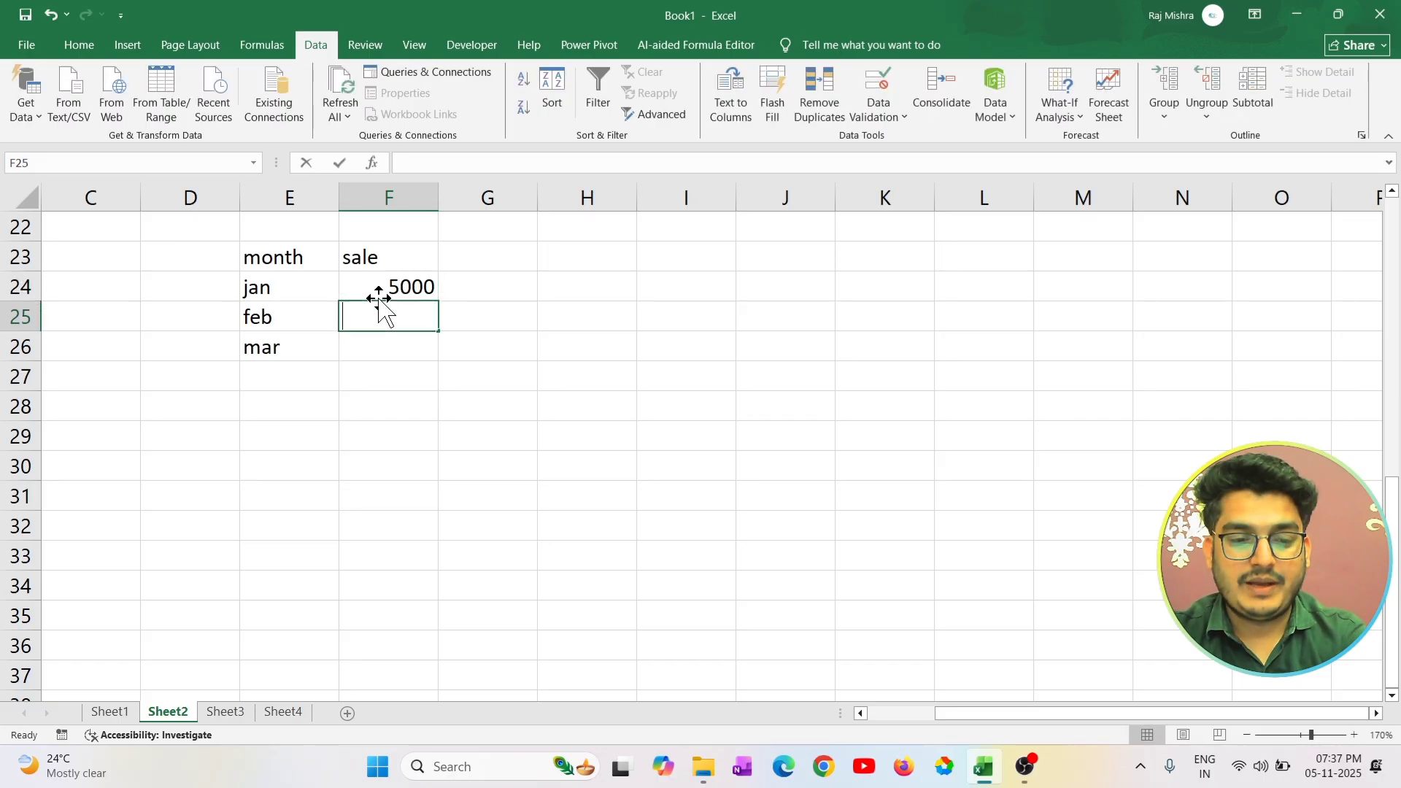
pyautogui.write('6000')
pyautogui.press('Return')
pyautogui.write('8500')
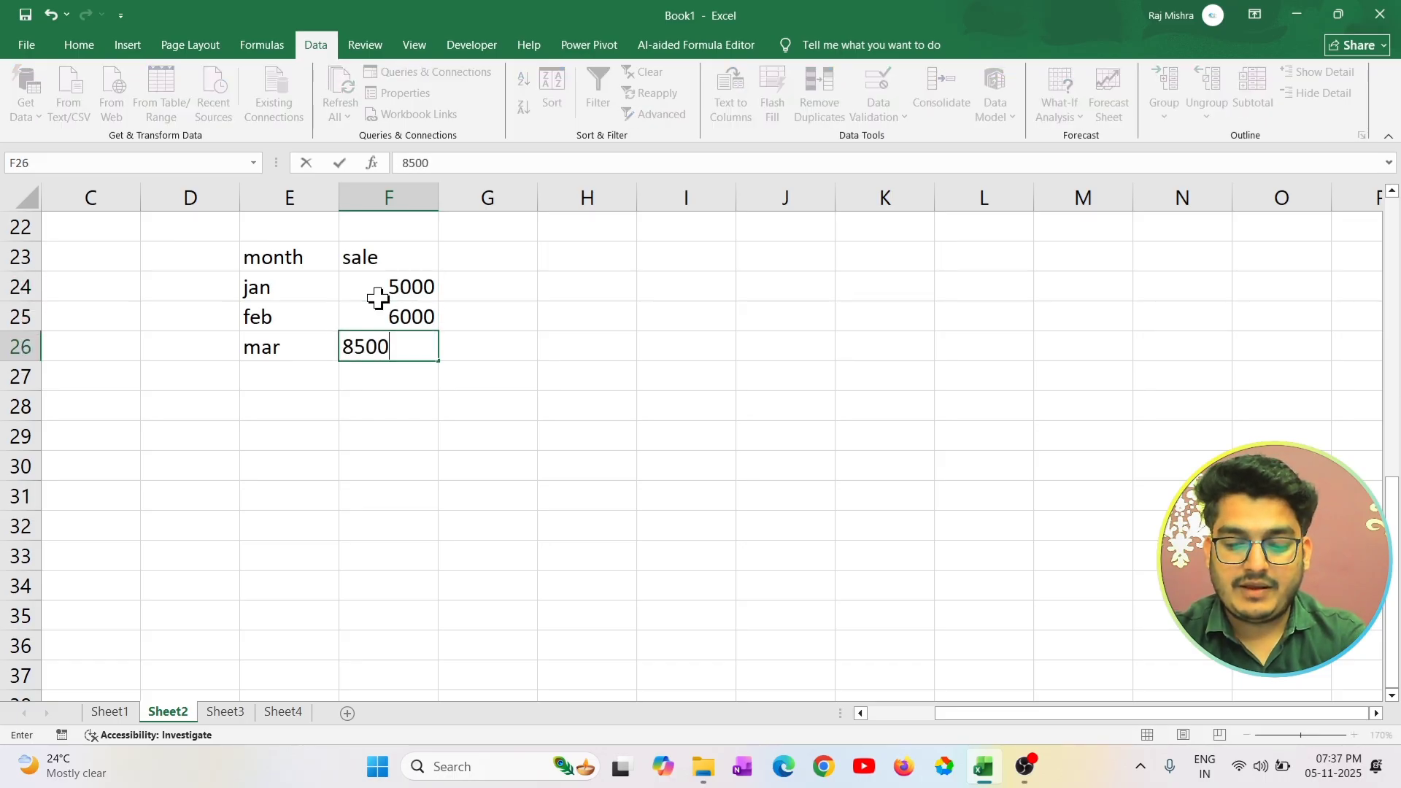
pyautogui.press('Return')
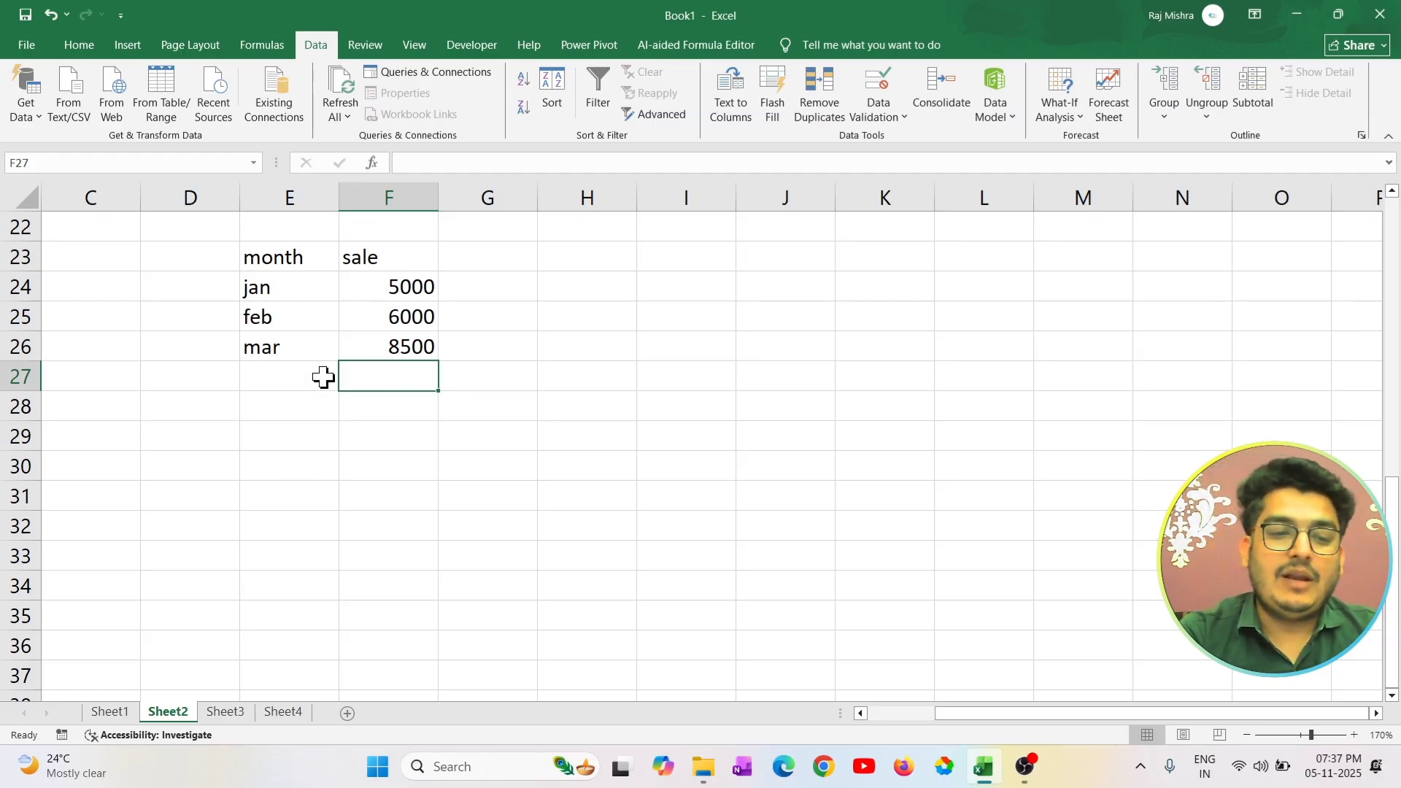
# Label the sales table with the year 2023 in E22.
pyautogui.click(308, 229)
pyautogui.write('2023')
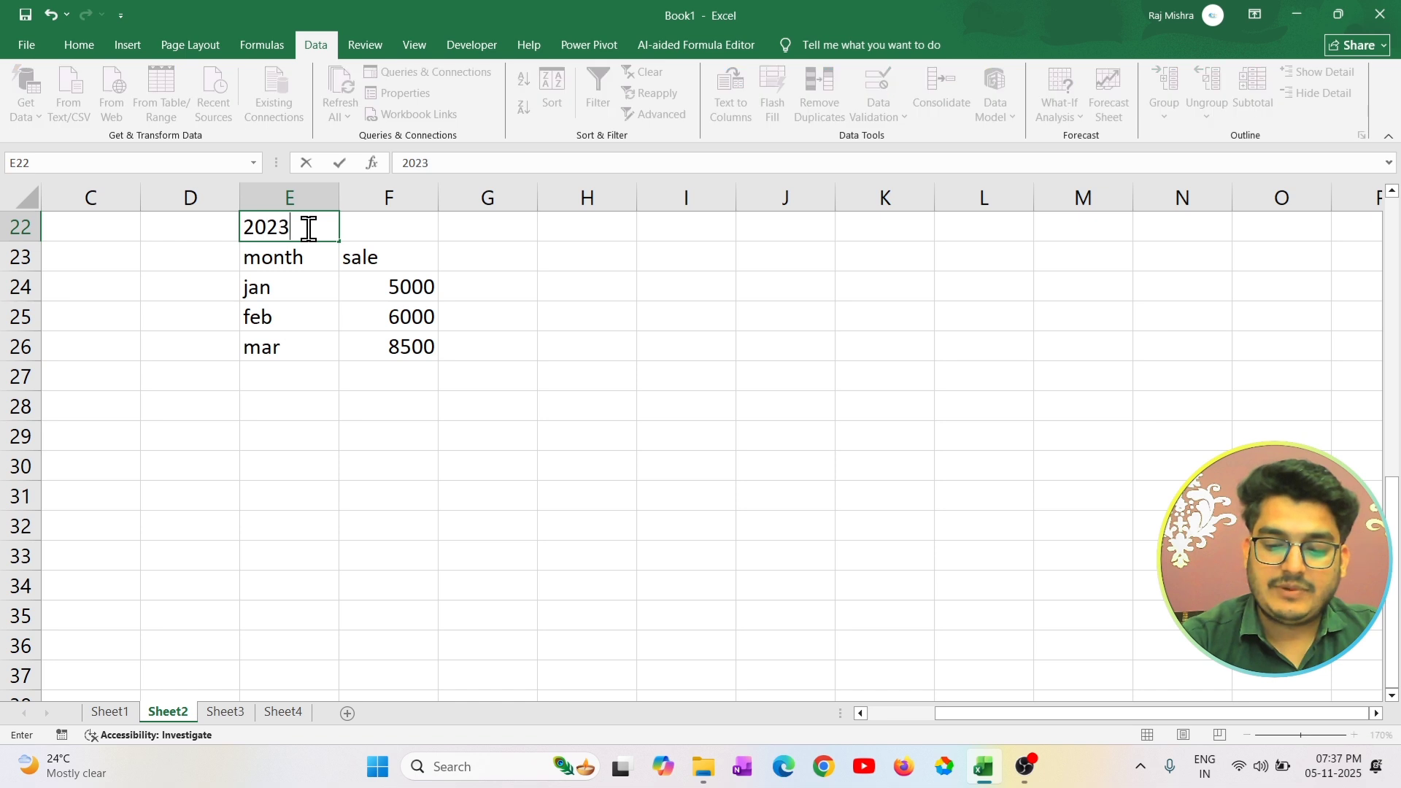
pyautogui.press('Return')
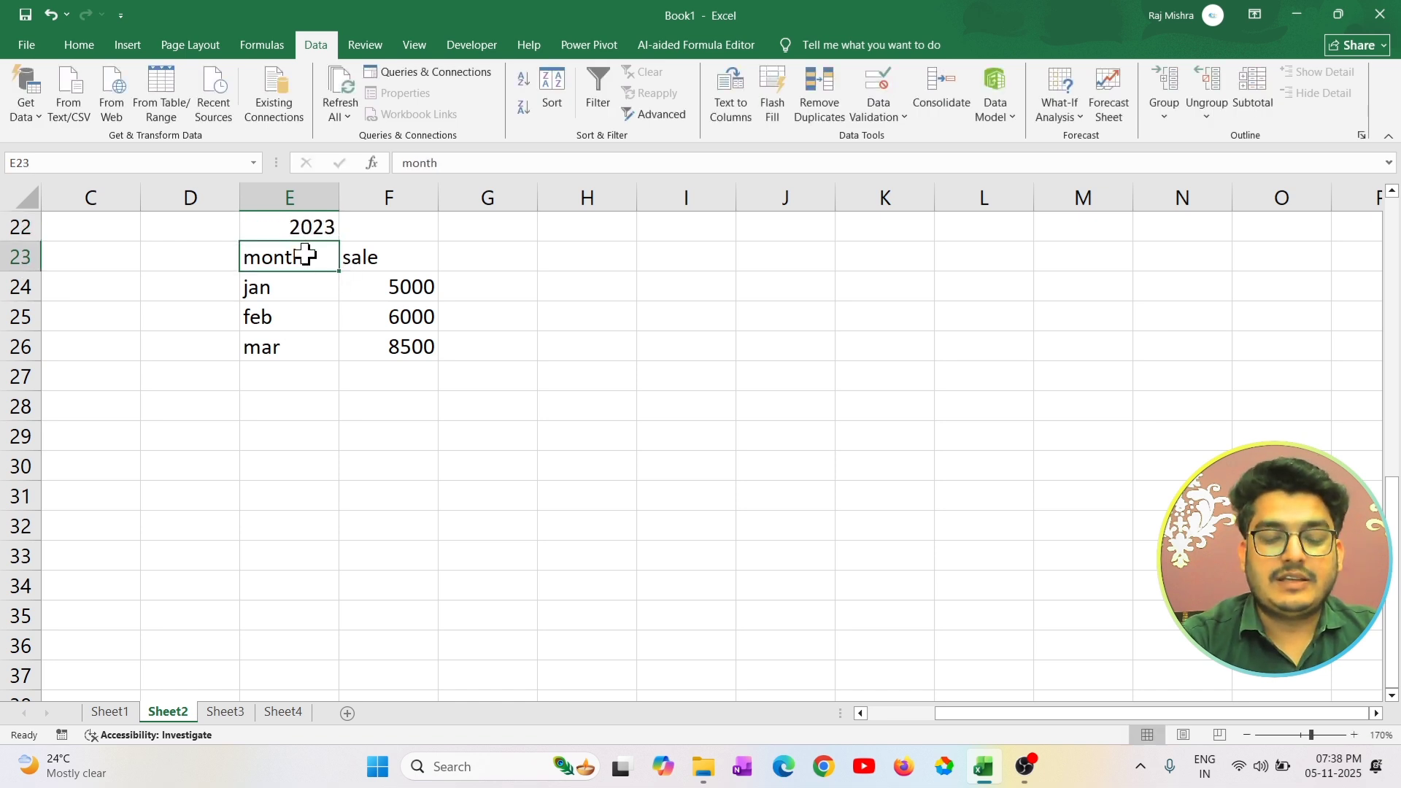
# Copy the month and sale table E23:F26 from Sheet2 to Sheet3, starting at E5.
pyautogui.moveTo(322, 263); pyautogui.dragTo(416, 353)
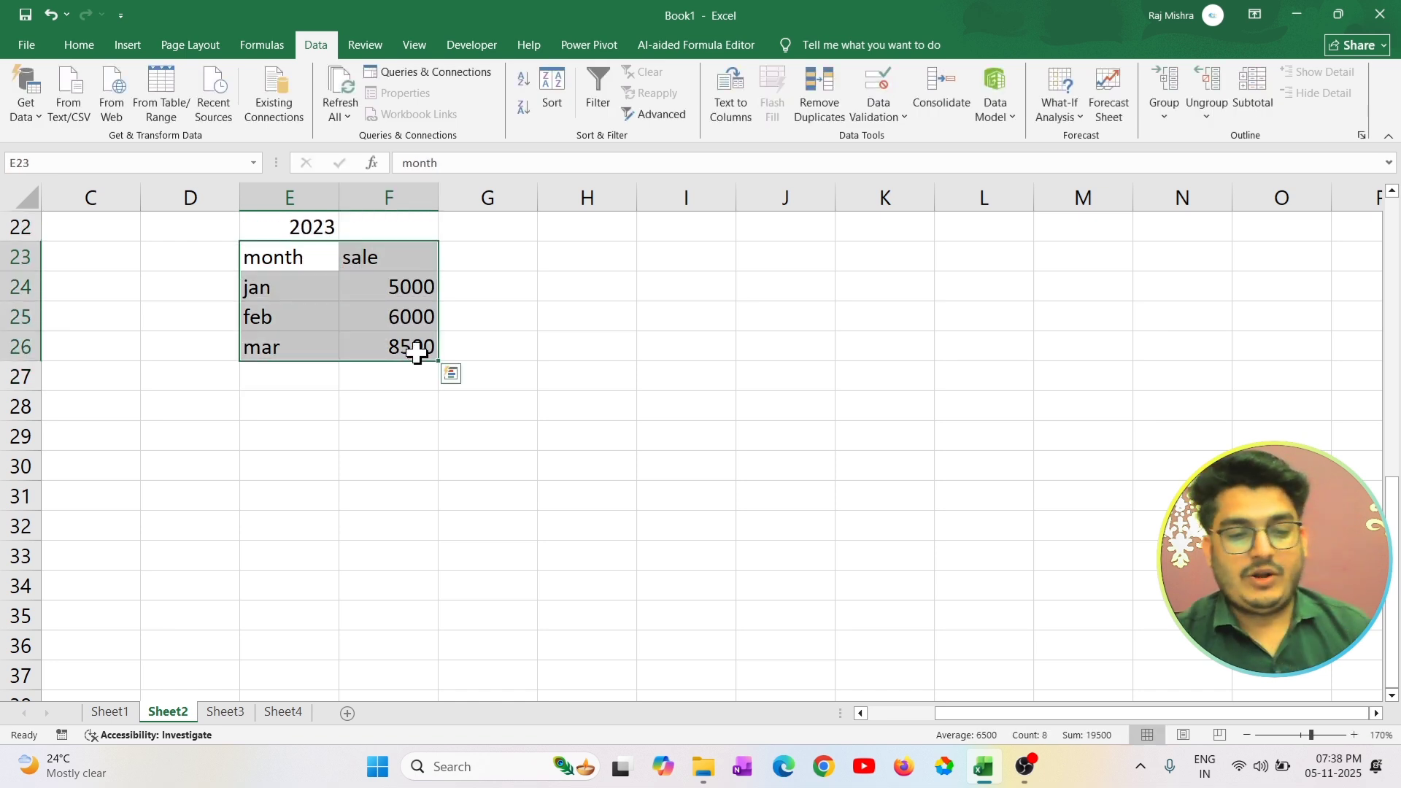
pyautogui.hotkey('ctrl', 'c')
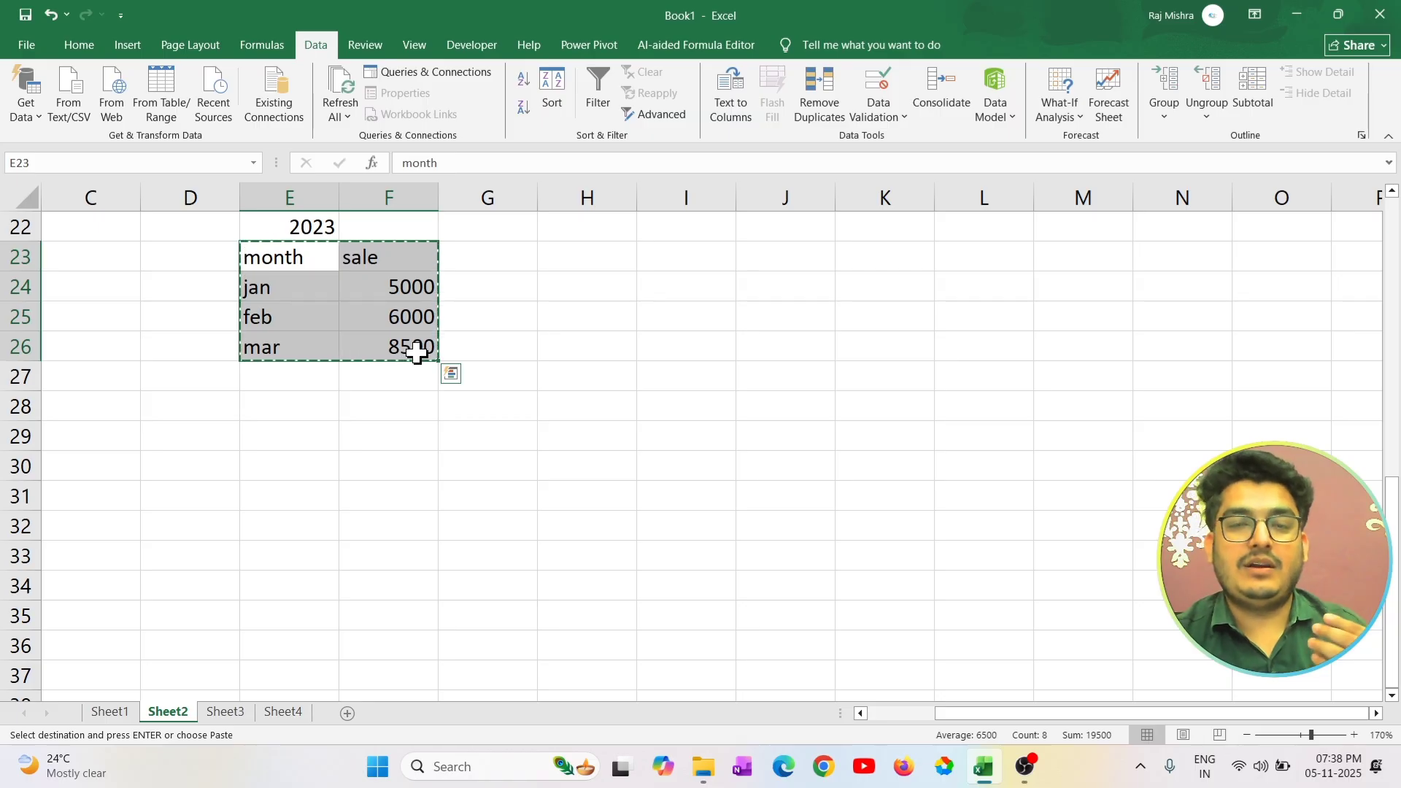
pyautogui.click(221, 711)
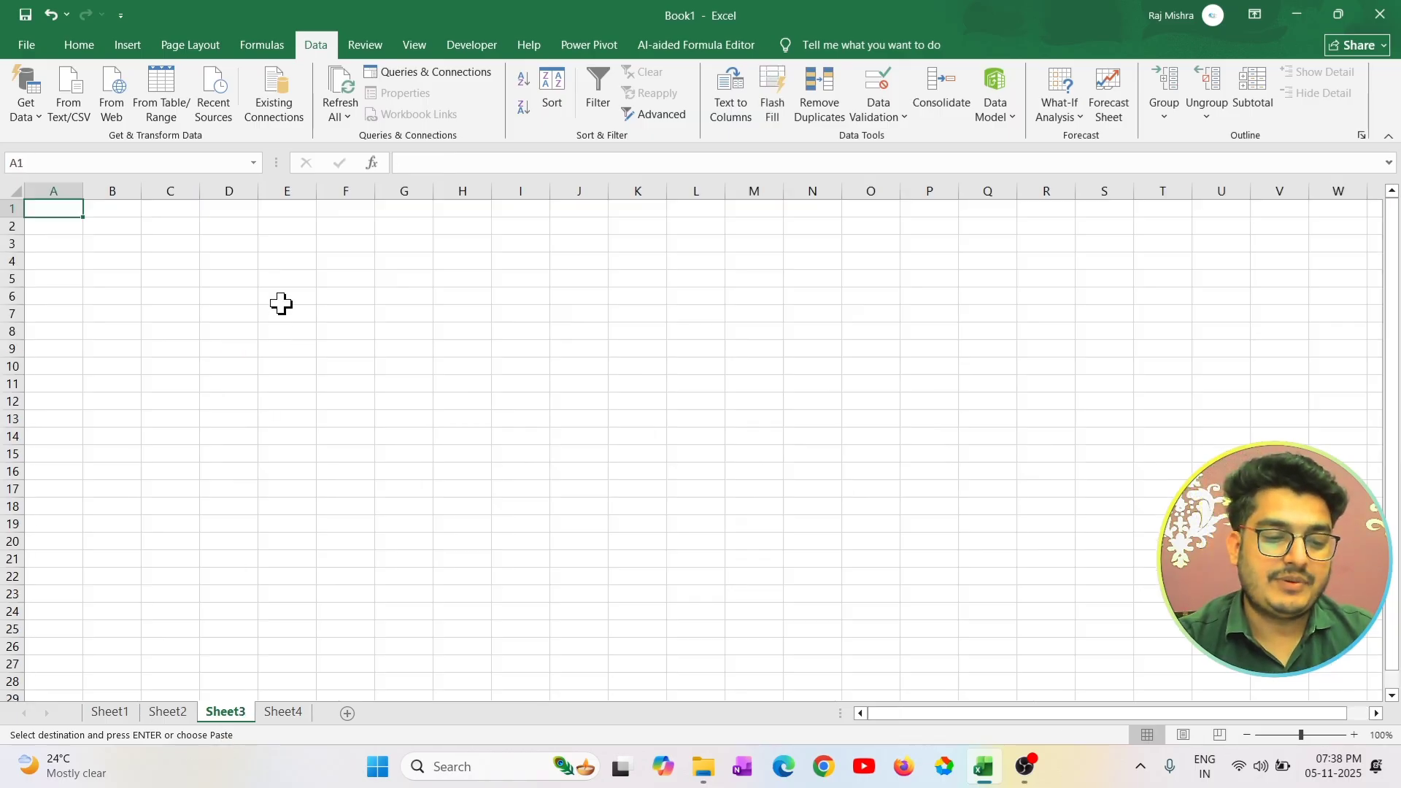
pyautogui.click(271, 278)
pyautogui.hotkey('ctrl', 'v')
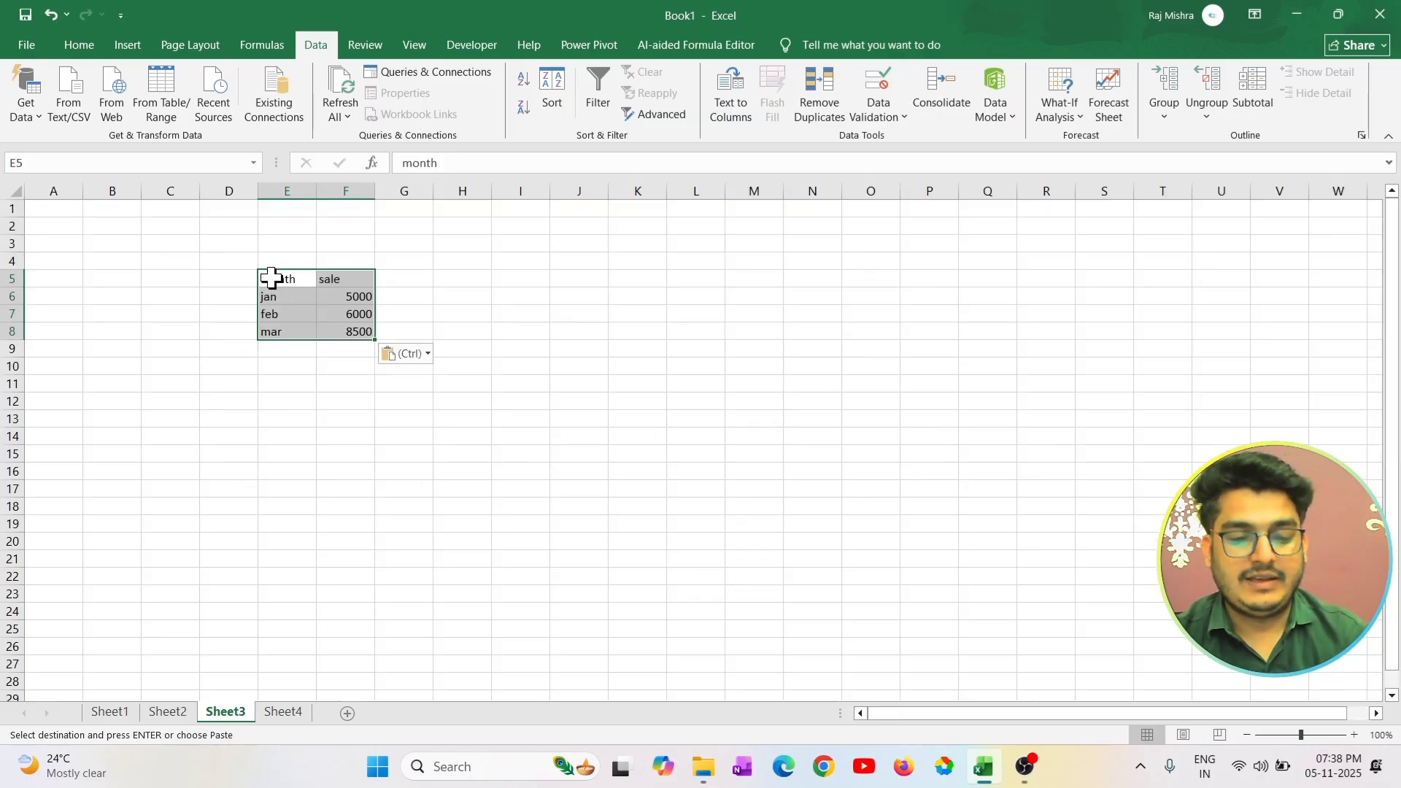
pyautogui.keyDown('ctrl'); pyautogui.scroll(3, 299, 277); pyautogui.keyUp('ctrl')
# Label the copied table on Sheet3 with the year 2024 in E4.
pyautogui.click(316, 237)
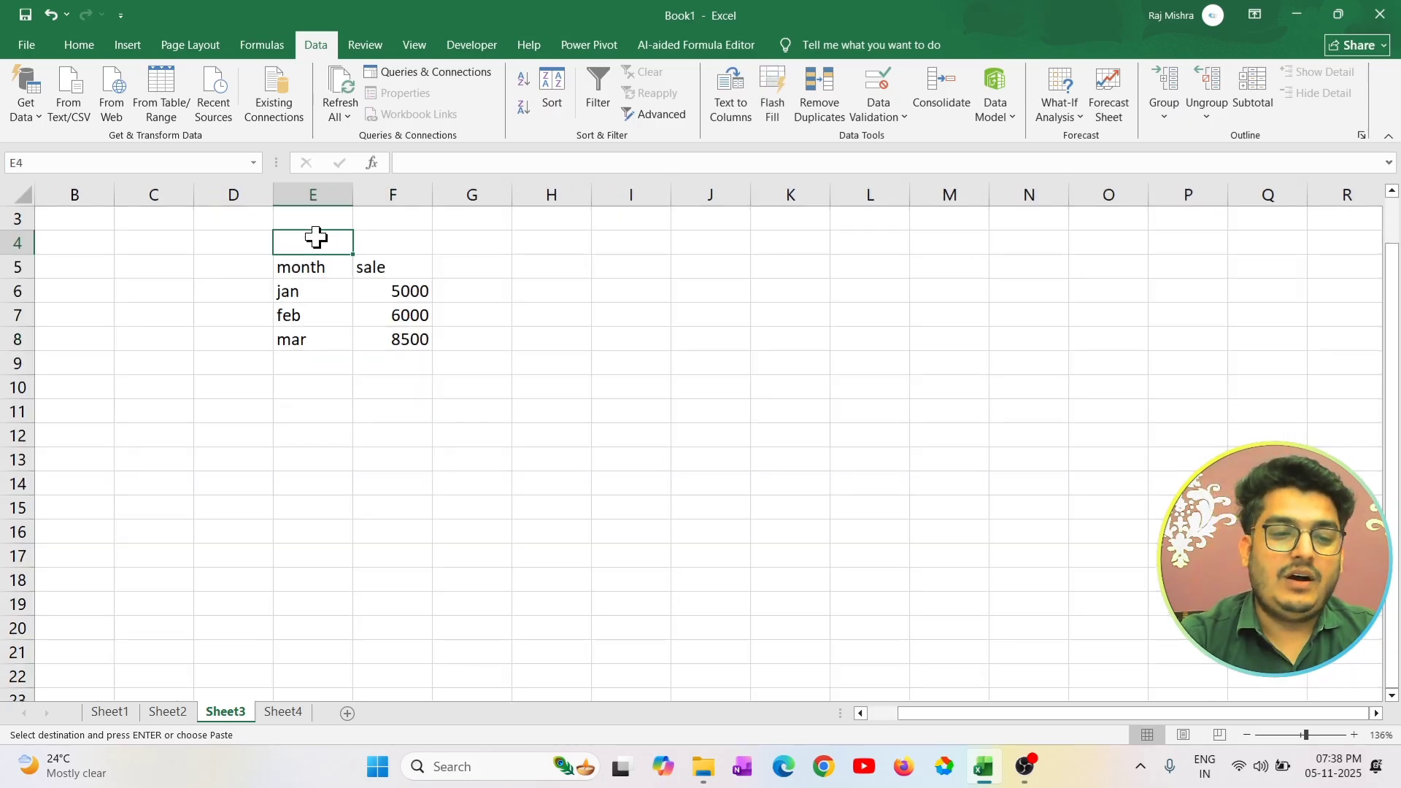
pyautogui.write('2024')
pyautogui.press('Return')
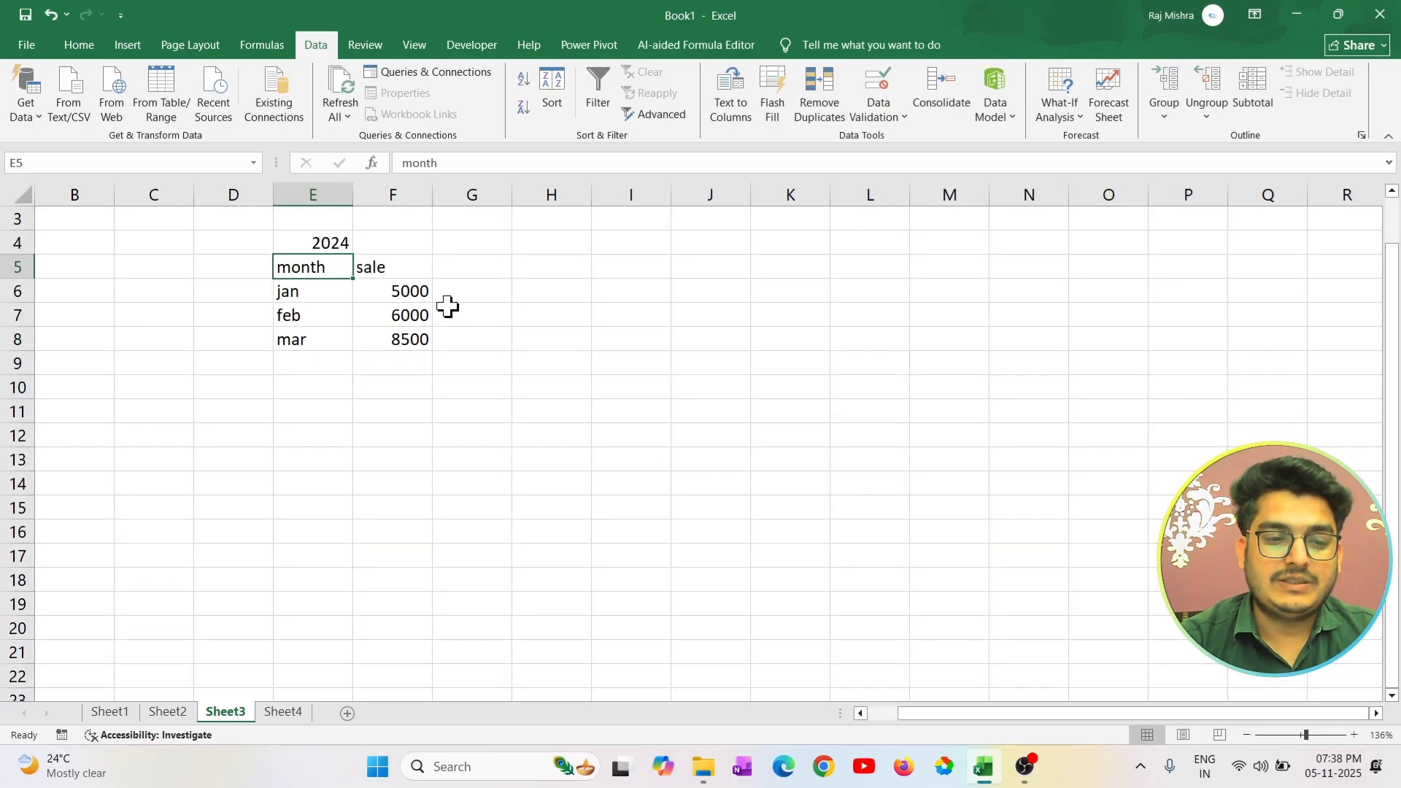
# Replace the 2024 sale values on Sheet3 in F6:F8 with 8500, 9650 and 7584.
pyautogui.click(400, 295)
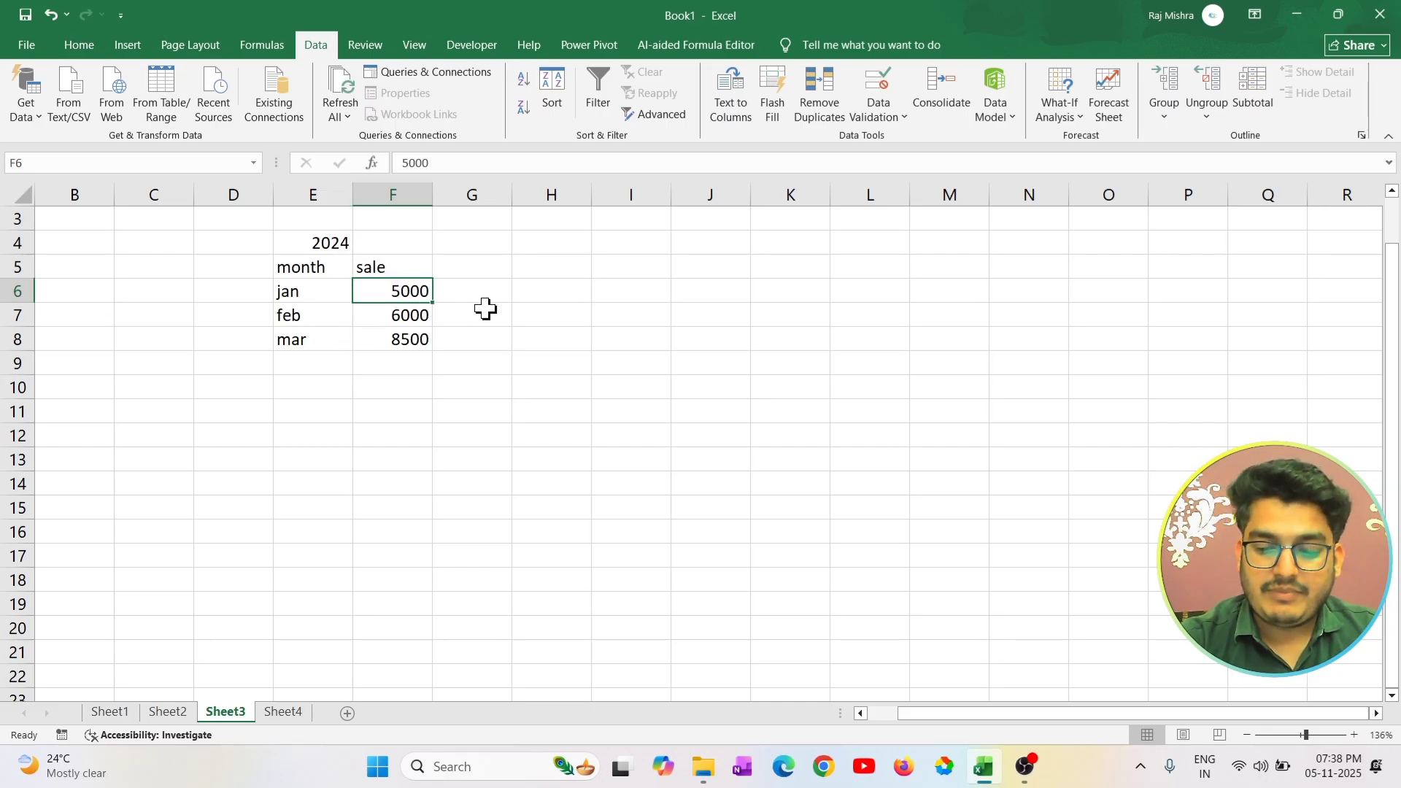
pyautogui.write('850')
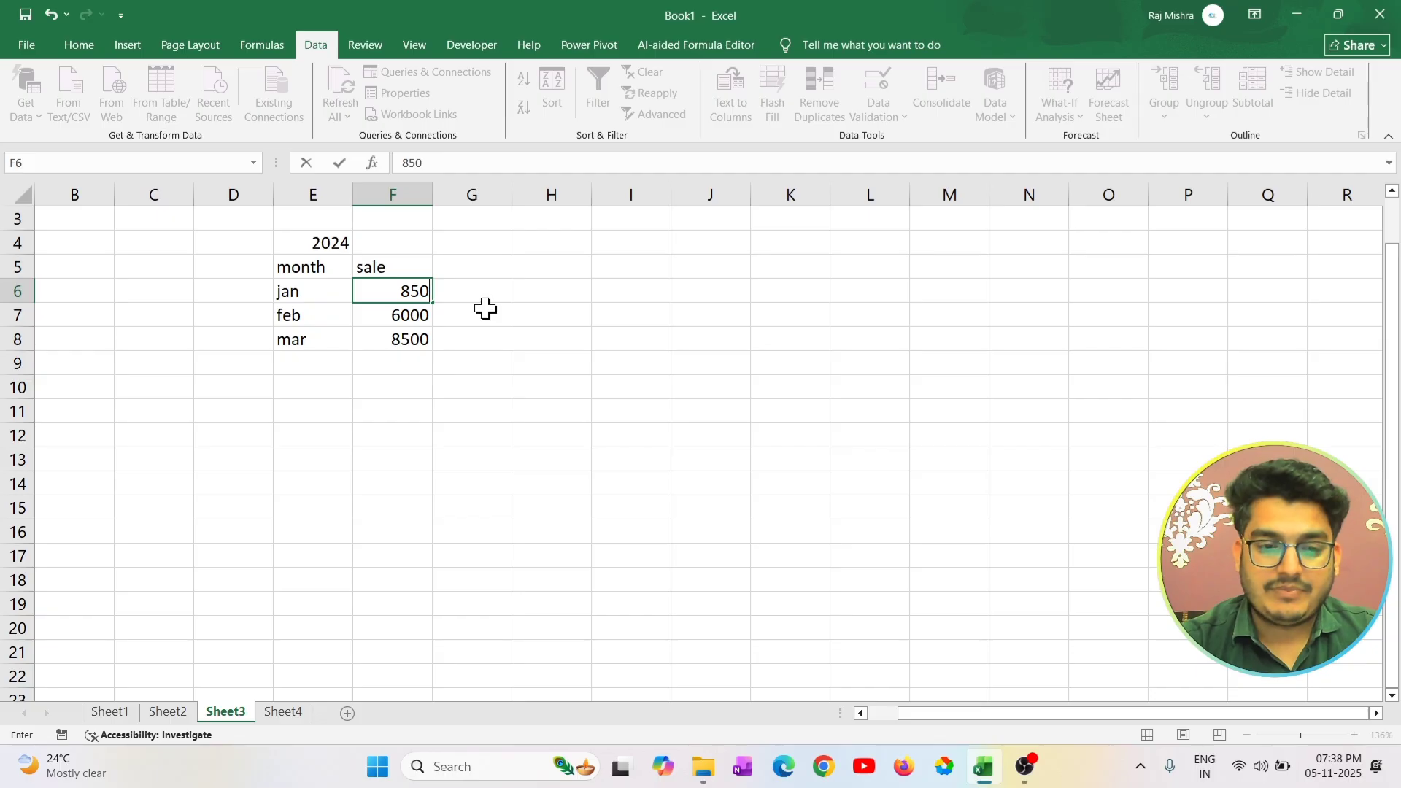
pyautogui.write('0')
pyautogui.press('Return')
pyautogui.write('9650')
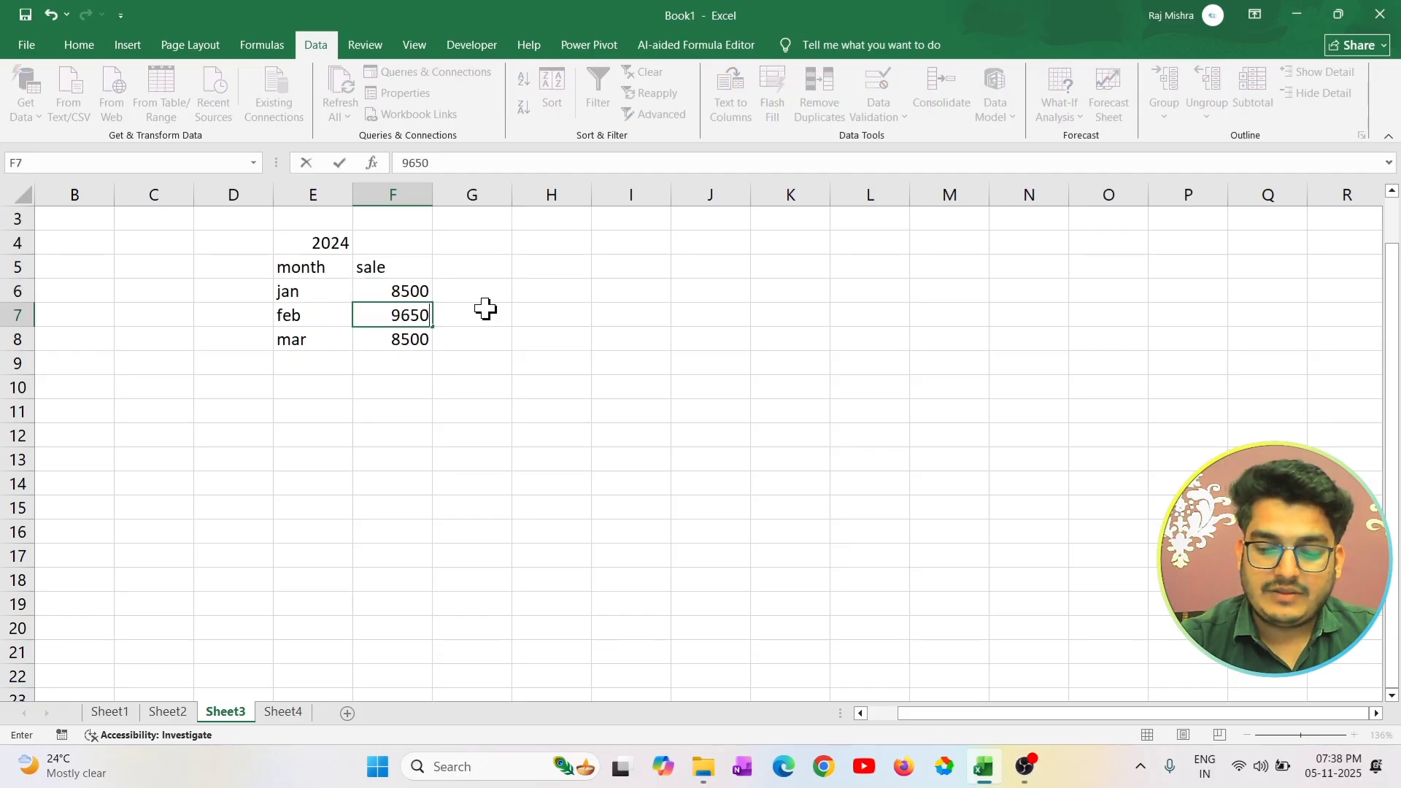
pyautogui.press('Return')
pyautogui.write('7584')
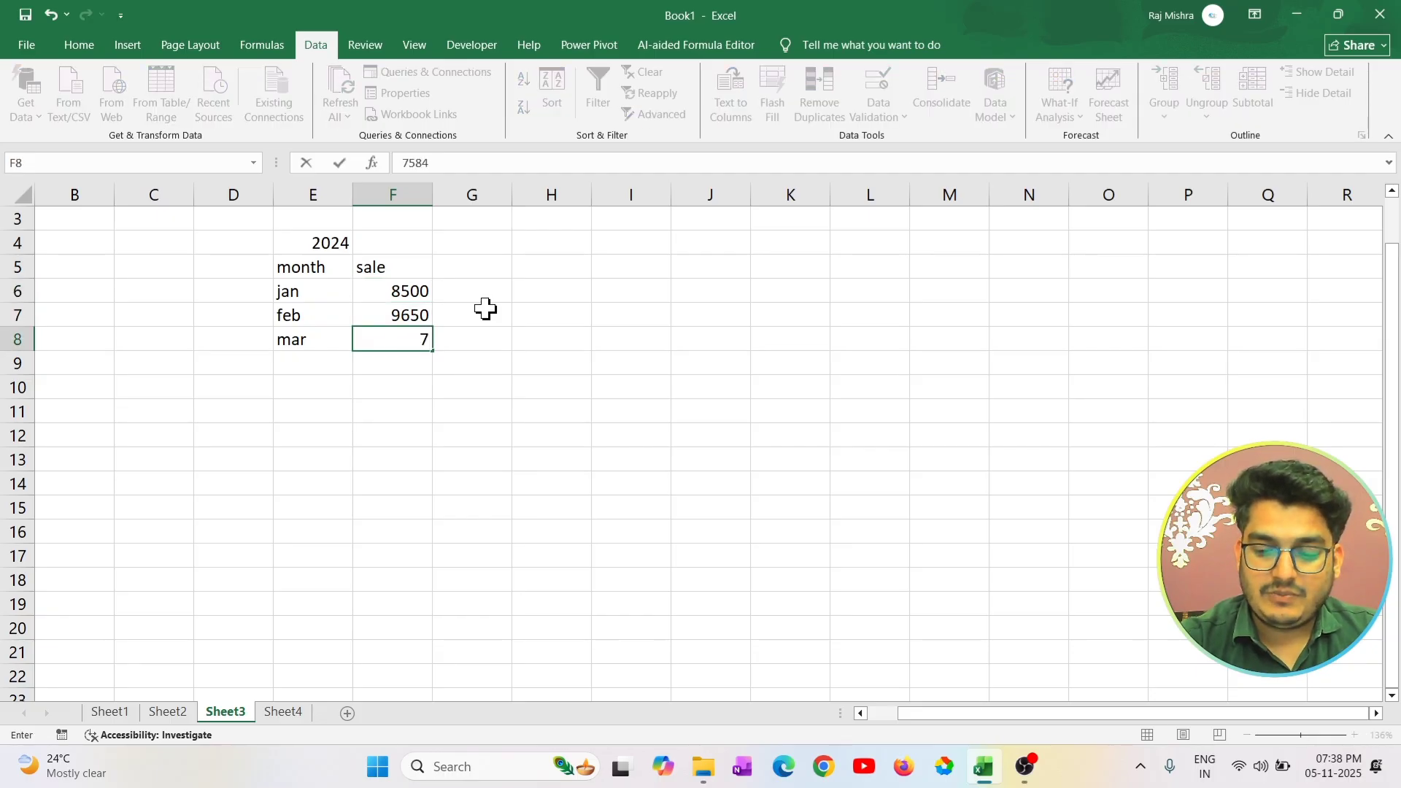
pyautogui.press('Return')
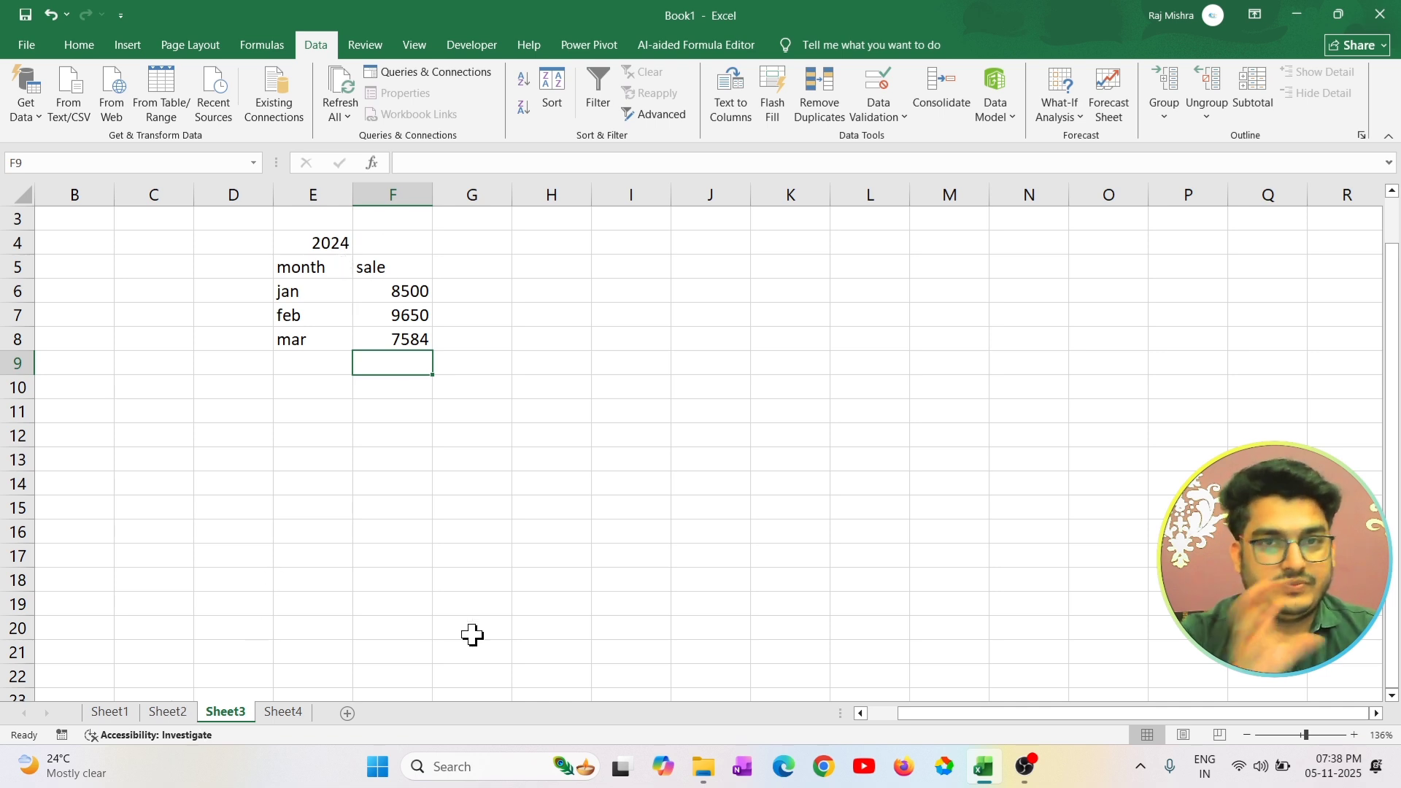
# Copy the month and sale table from Sheet3, range E5:F9, to Sheet4 starting at F3.
pyautogui.click(298, 719)
pyautogui.click(332, 251)
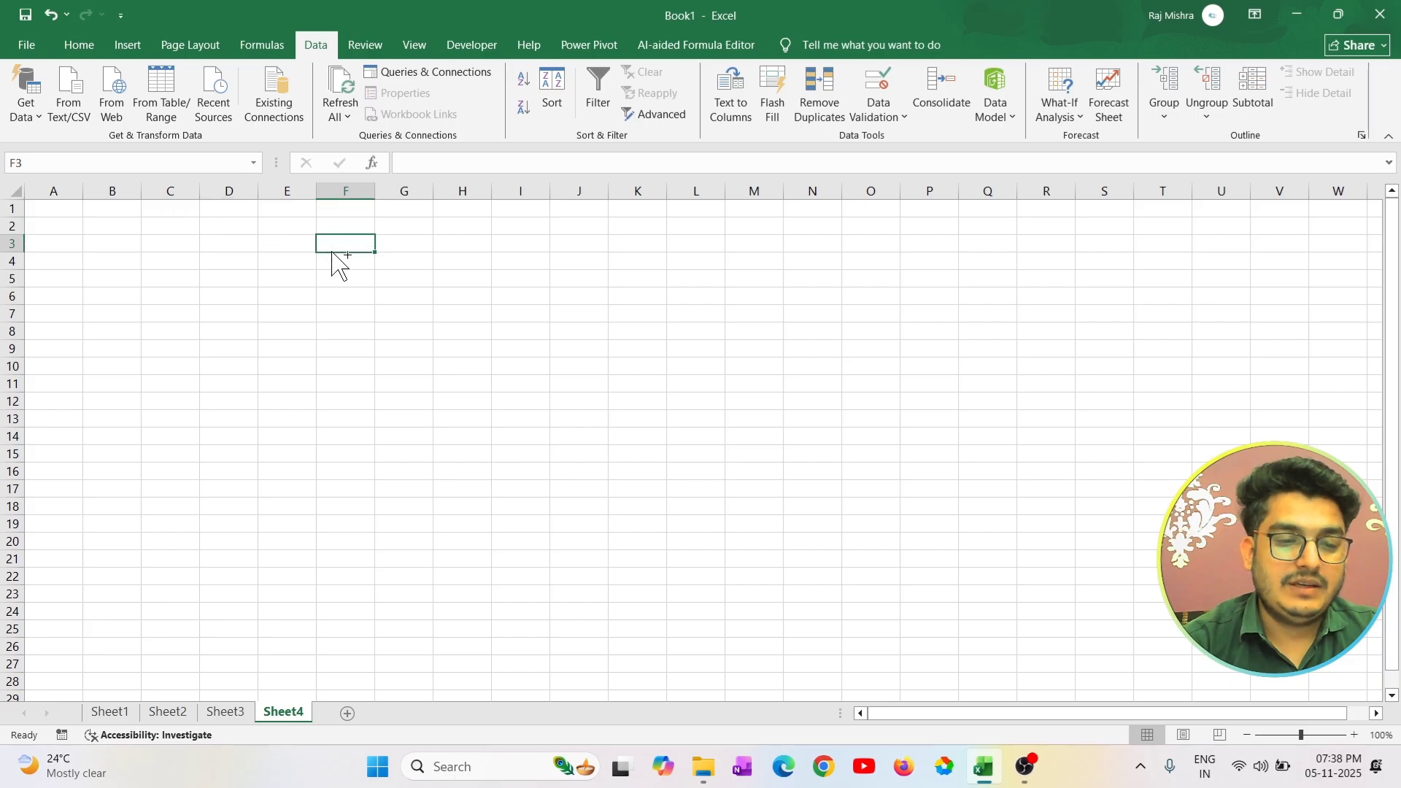
pyautogui.click(235, 713)
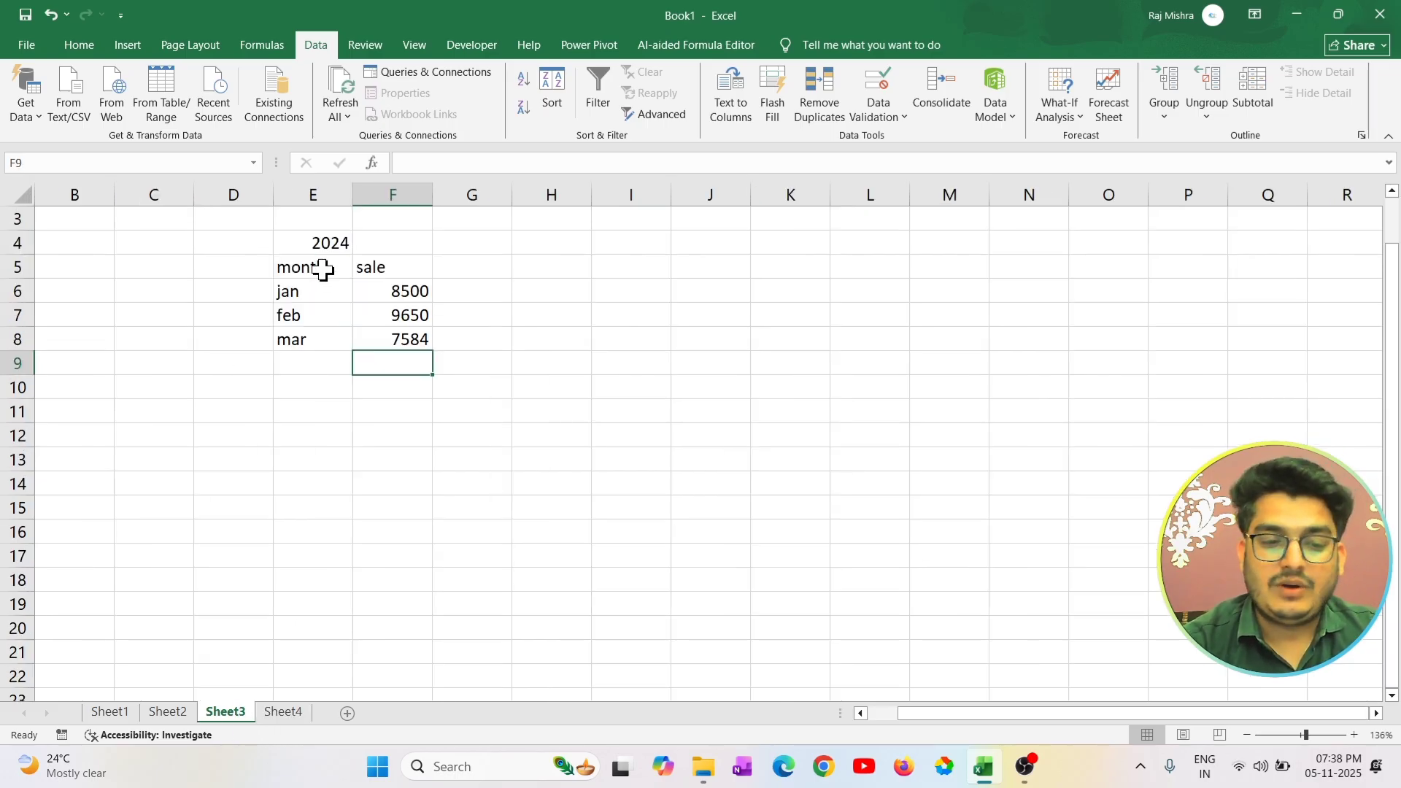
pyautogui.moveTo(322, 270); pyautogui.dragTo(407, 356)
pyautogui.hotkey('ctrl', 'c')
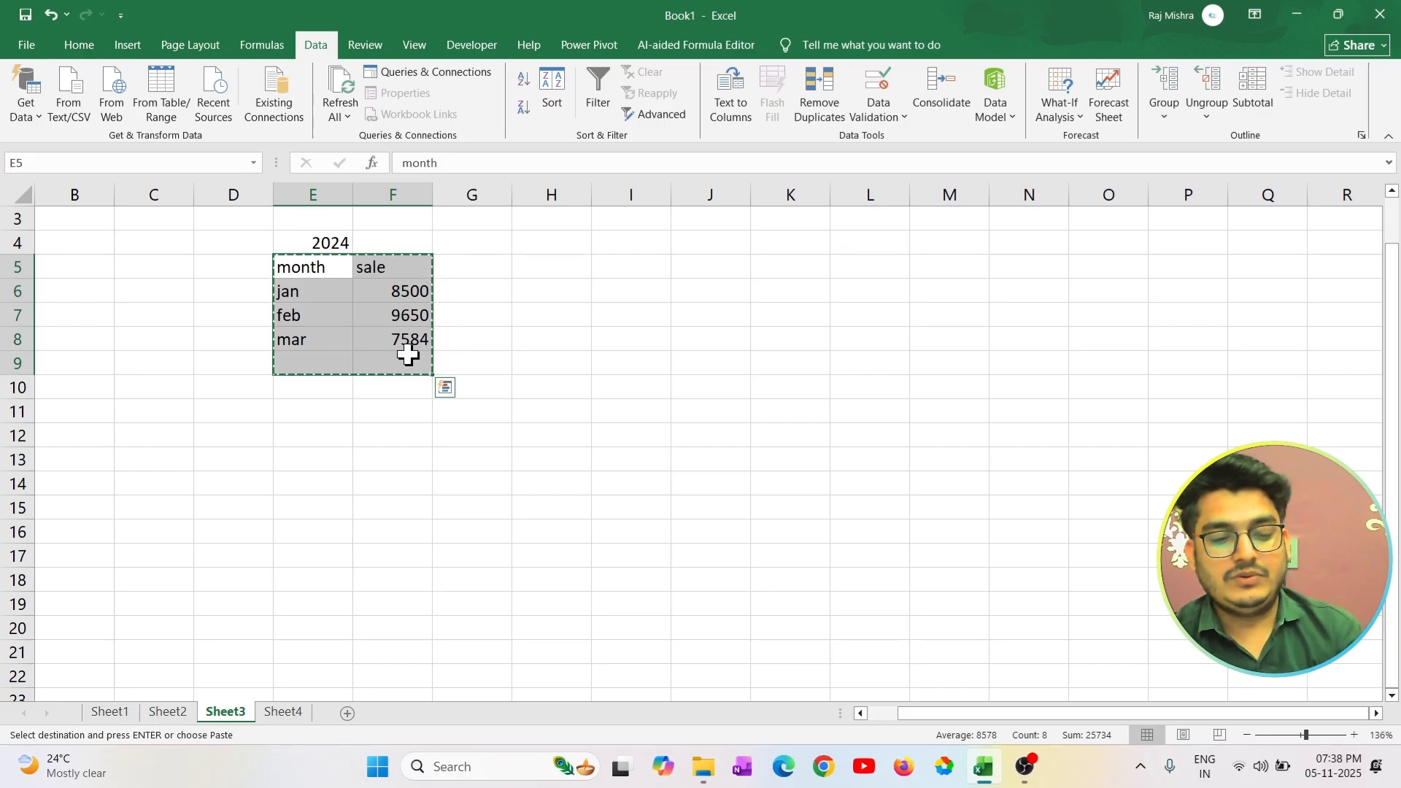
pyautogui.click(291, 717)
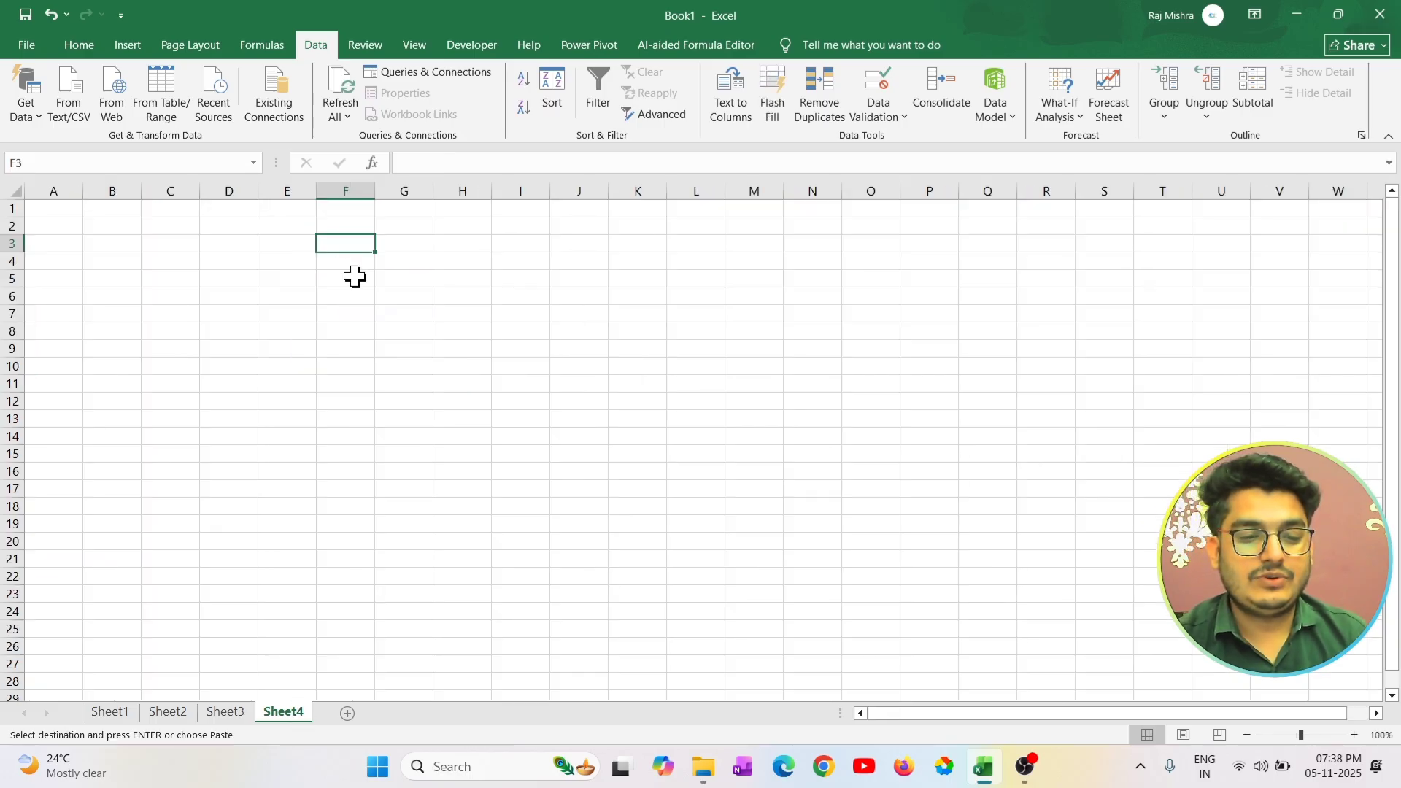
pyautogui.hotkey('ctrl', 'v')
pyautogui.scroll(4, 411, 266)
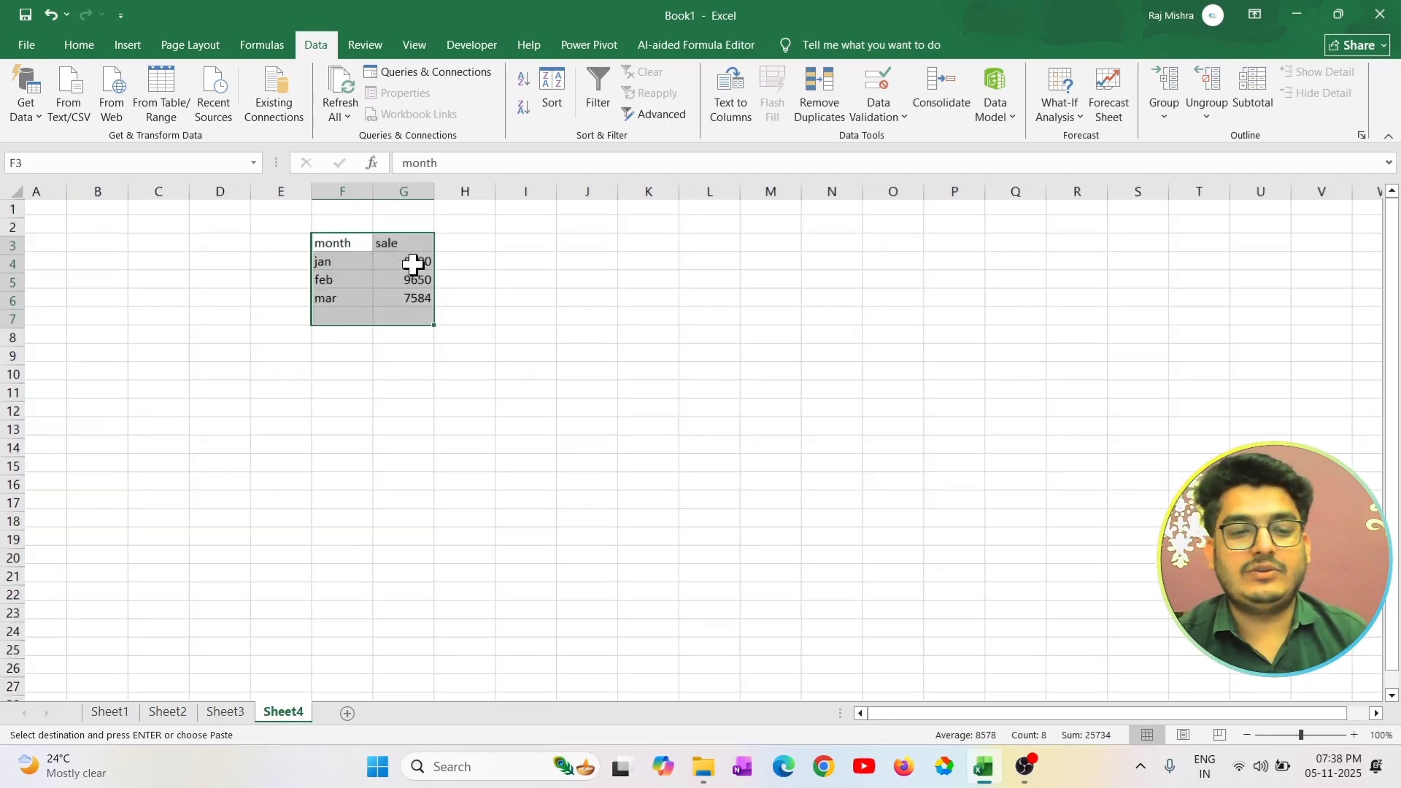
# Clear the copied sale values in G4:G7 on Sheet4, keeping the month names and headers.
pyautogui.doubleClick(411, 267)
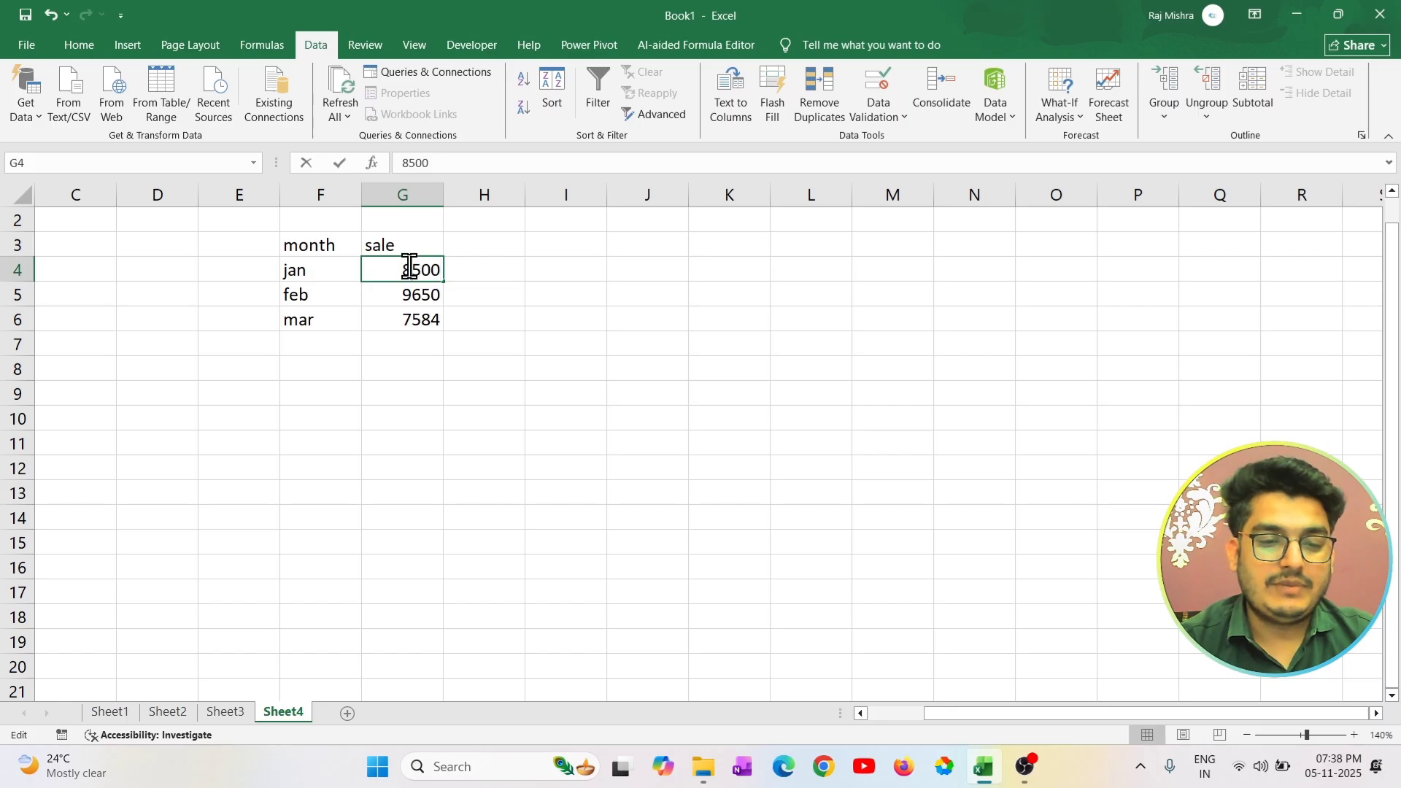
pyautogui.doubleClick(410, 271)
pyautogui.click(431, 393)
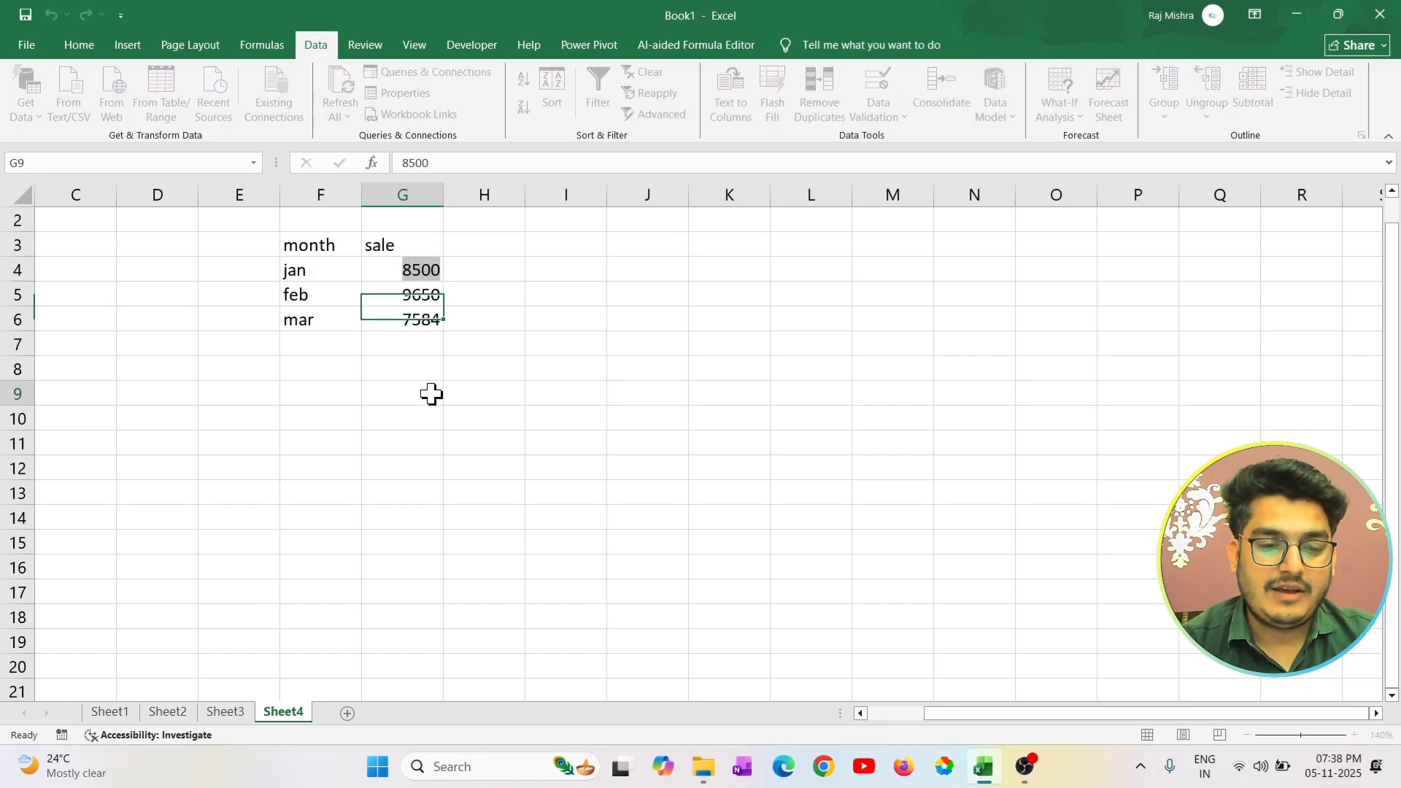
pyautogui.click(427, 270)
pyautogui.moveTo(427, 270); pyautogui.dragTo(425, 350)
pyautogui.press('Delete')
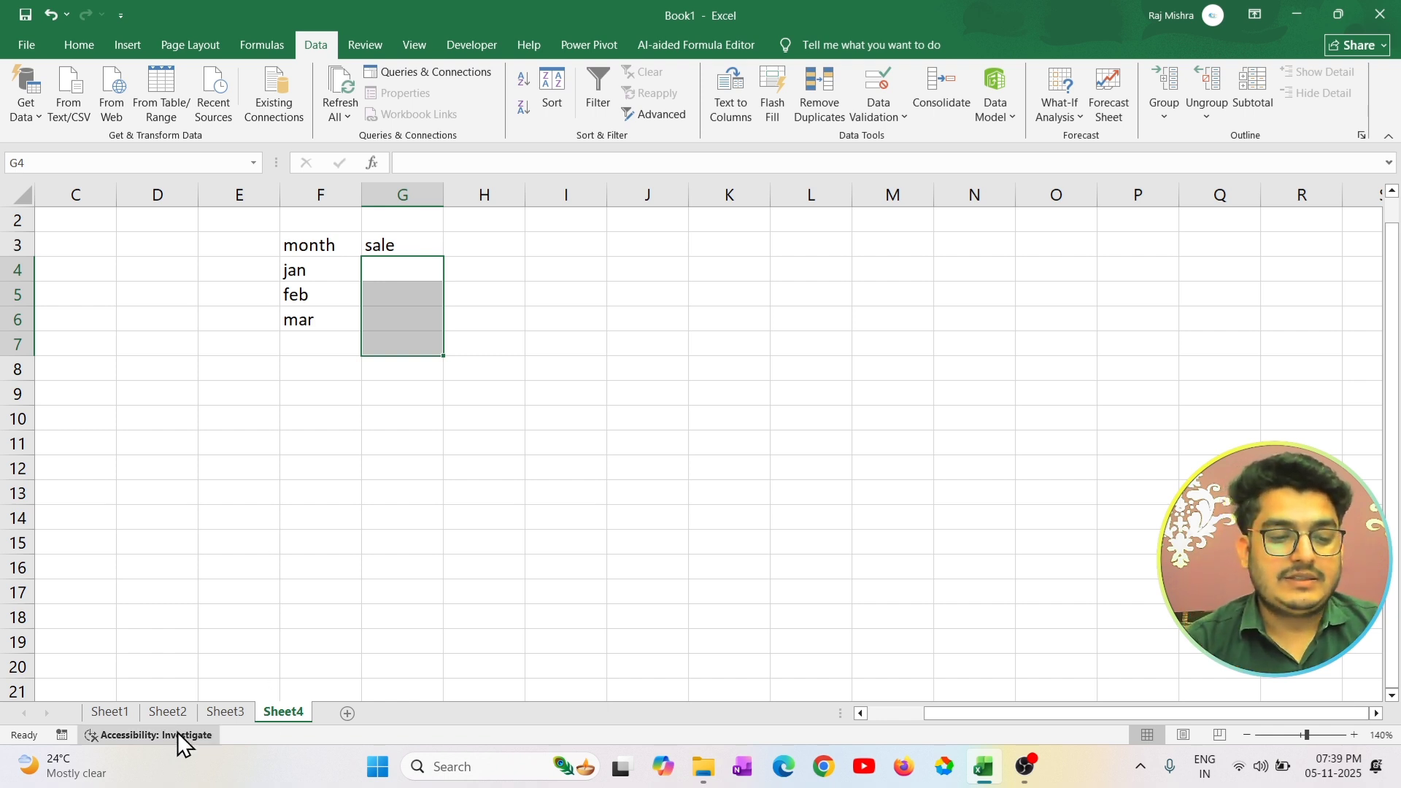
# Check the 2023 and 2024 tables on Sheet2 and Sheet3, and label the Sheet4 table with the year 2025 in F2.
pyautogui.click(172, 713)
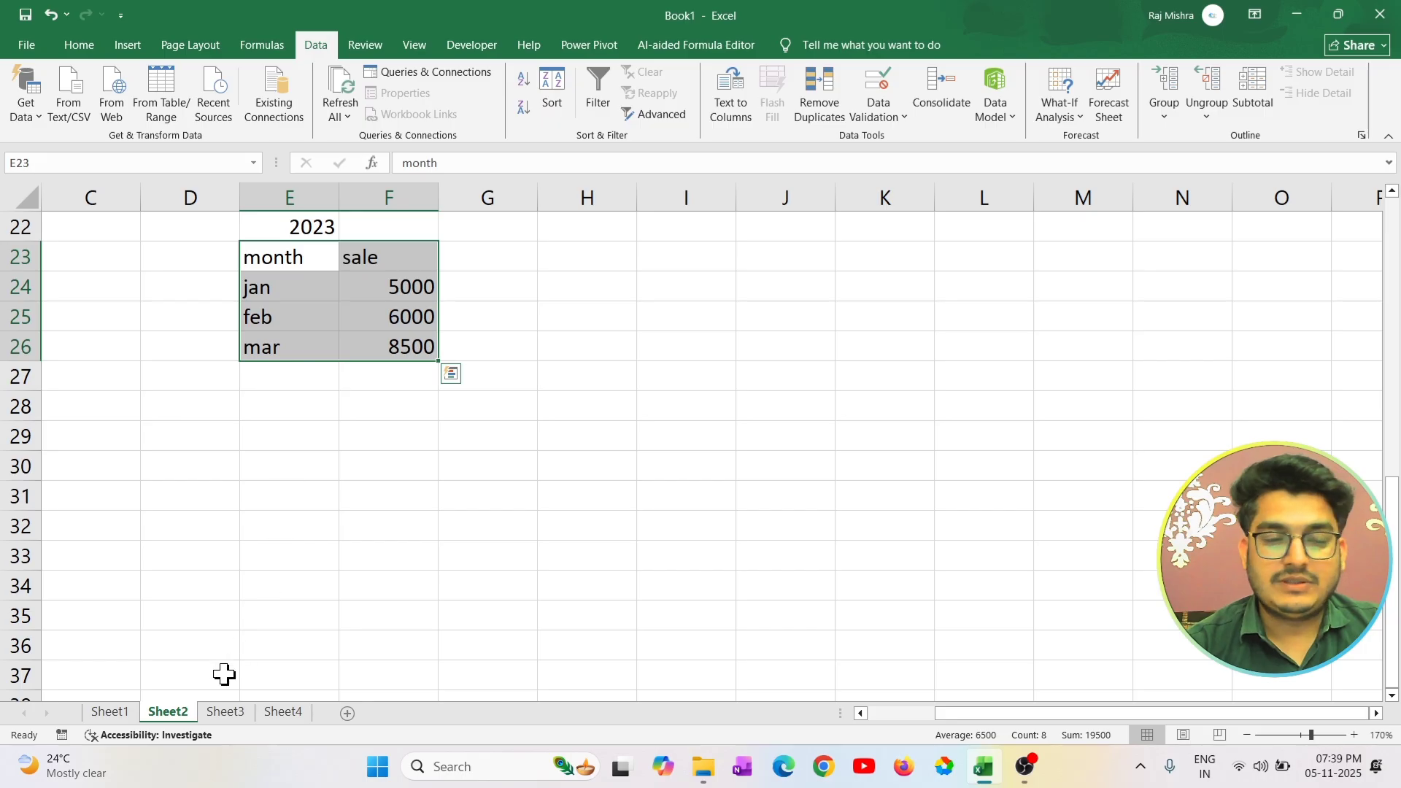
pyautogui.click(220, 714)
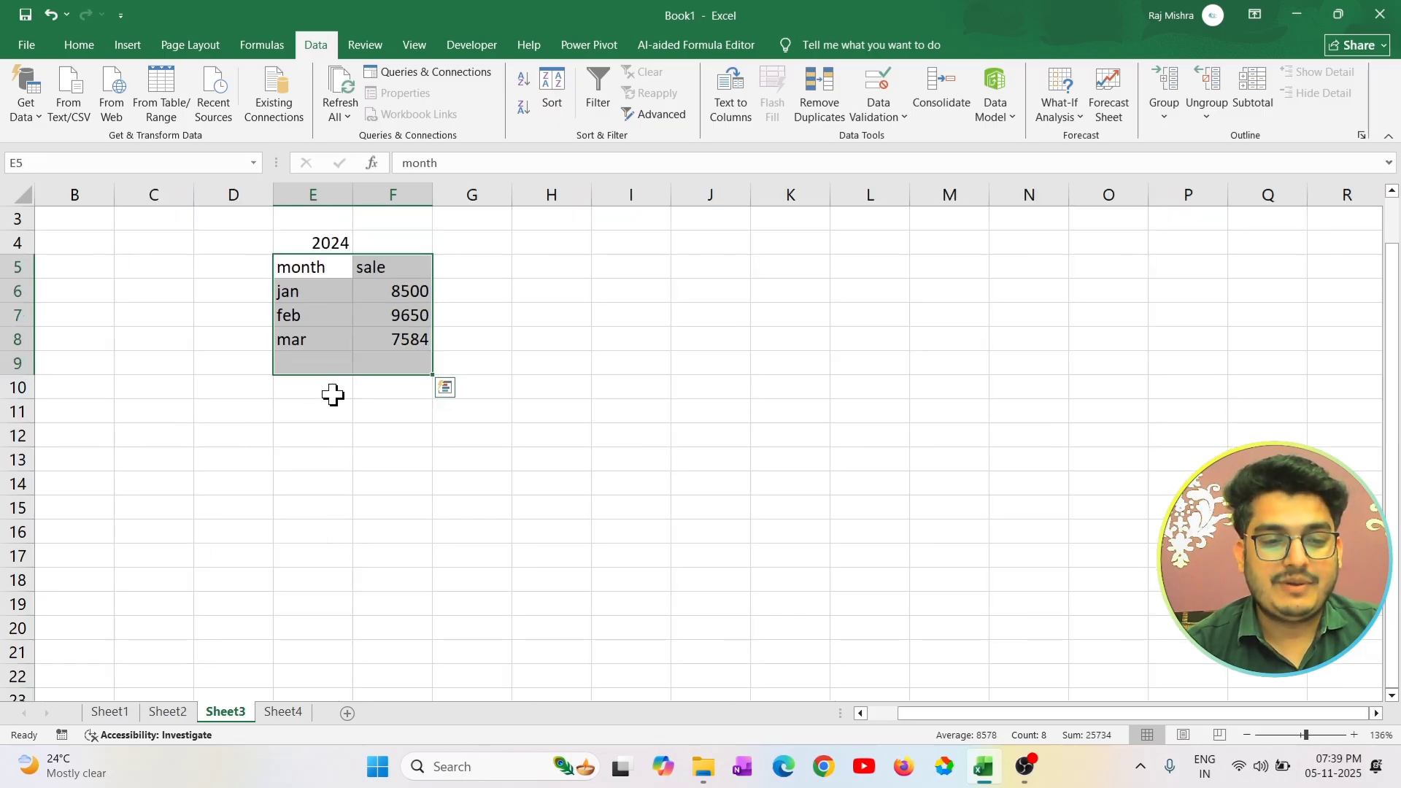
pyautogui.click(310, 562)
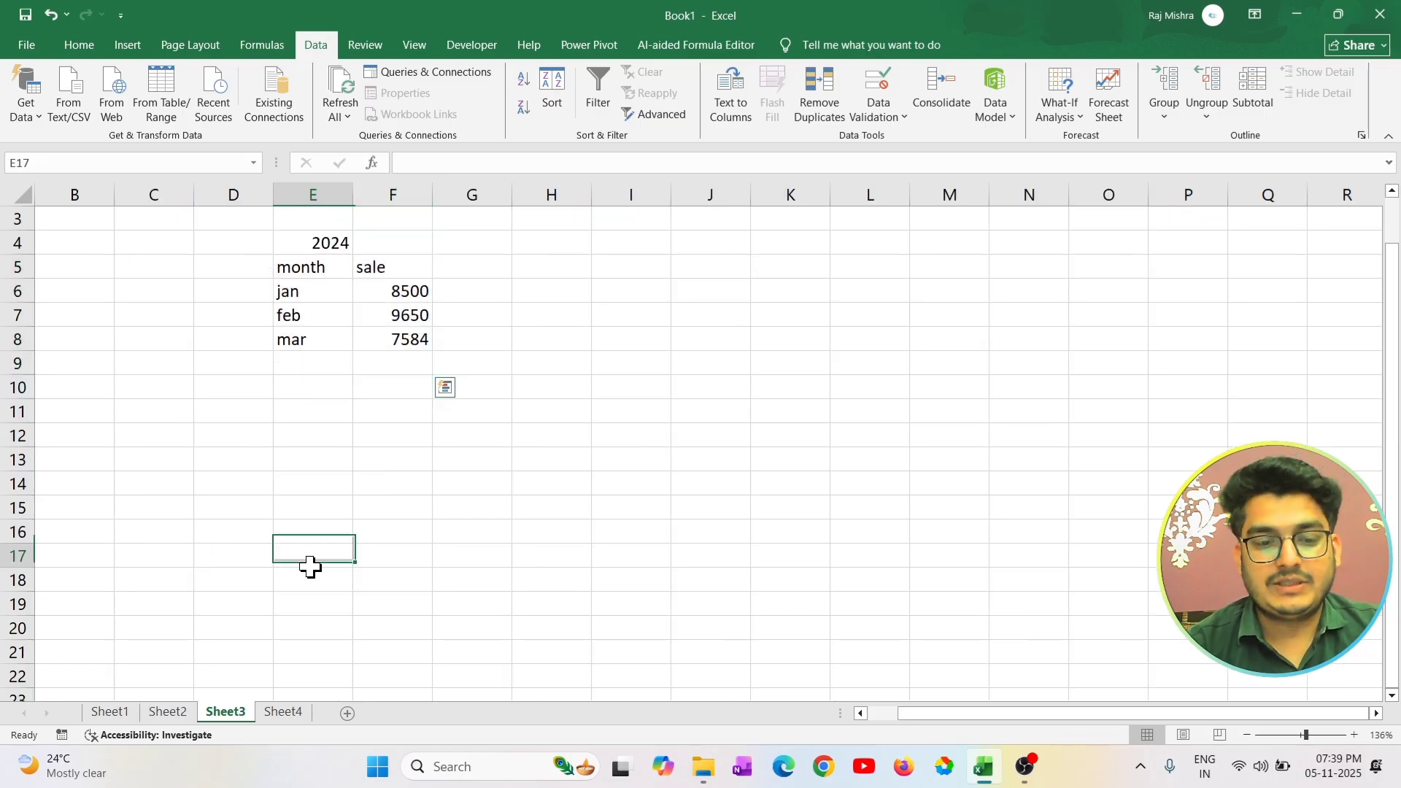
pyautogui.click(291, 719)
pyautogui.click(422, 269)
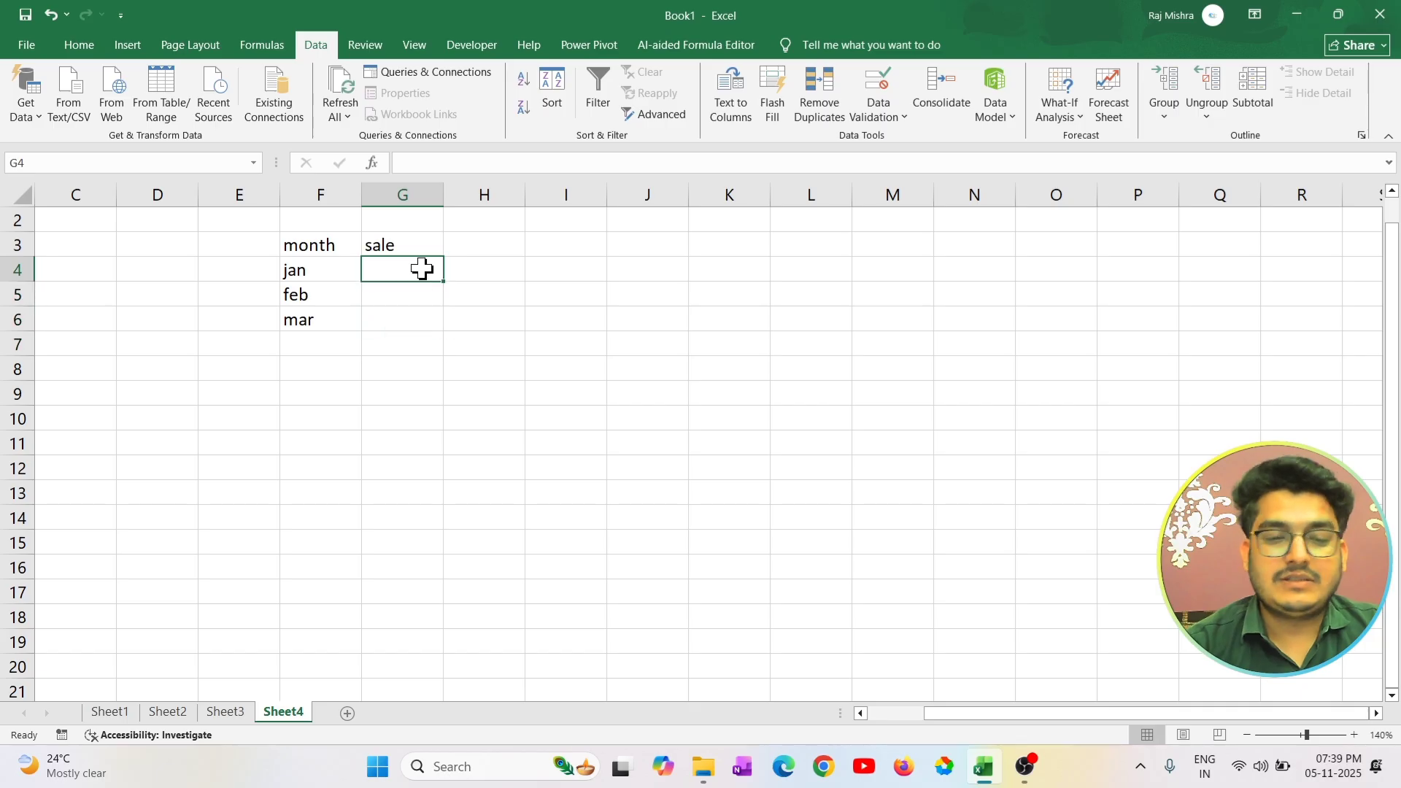
pyautogui.click(357, 221)
pyautogui.write('202')
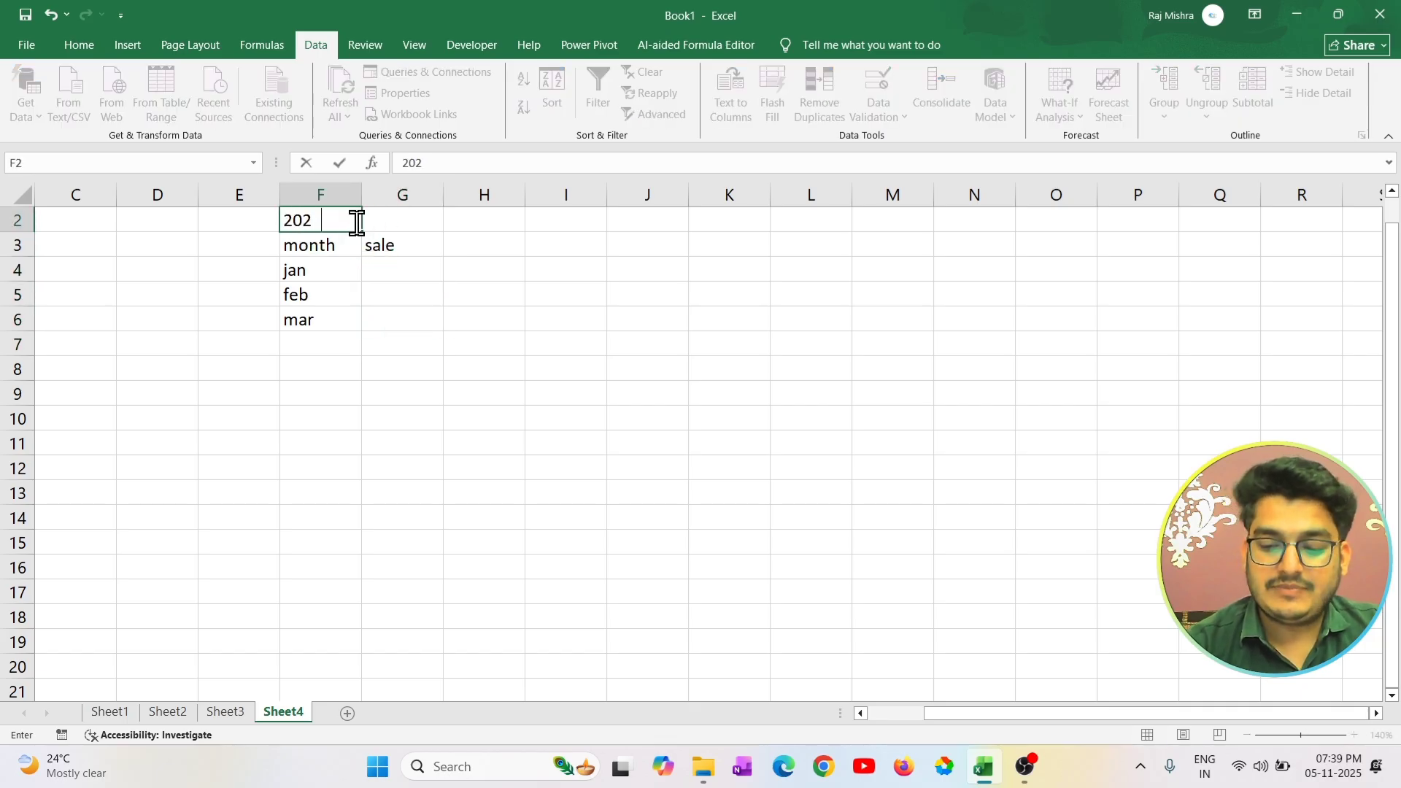
pyautogui.write('5')
pyautogui.press('Return')
# Start a Sum consolidation at G4 on Sheet4 and add the 2023 sales Sheet2!$F$24:$F$26 as a reference.
pyautogui.click(412, 268)
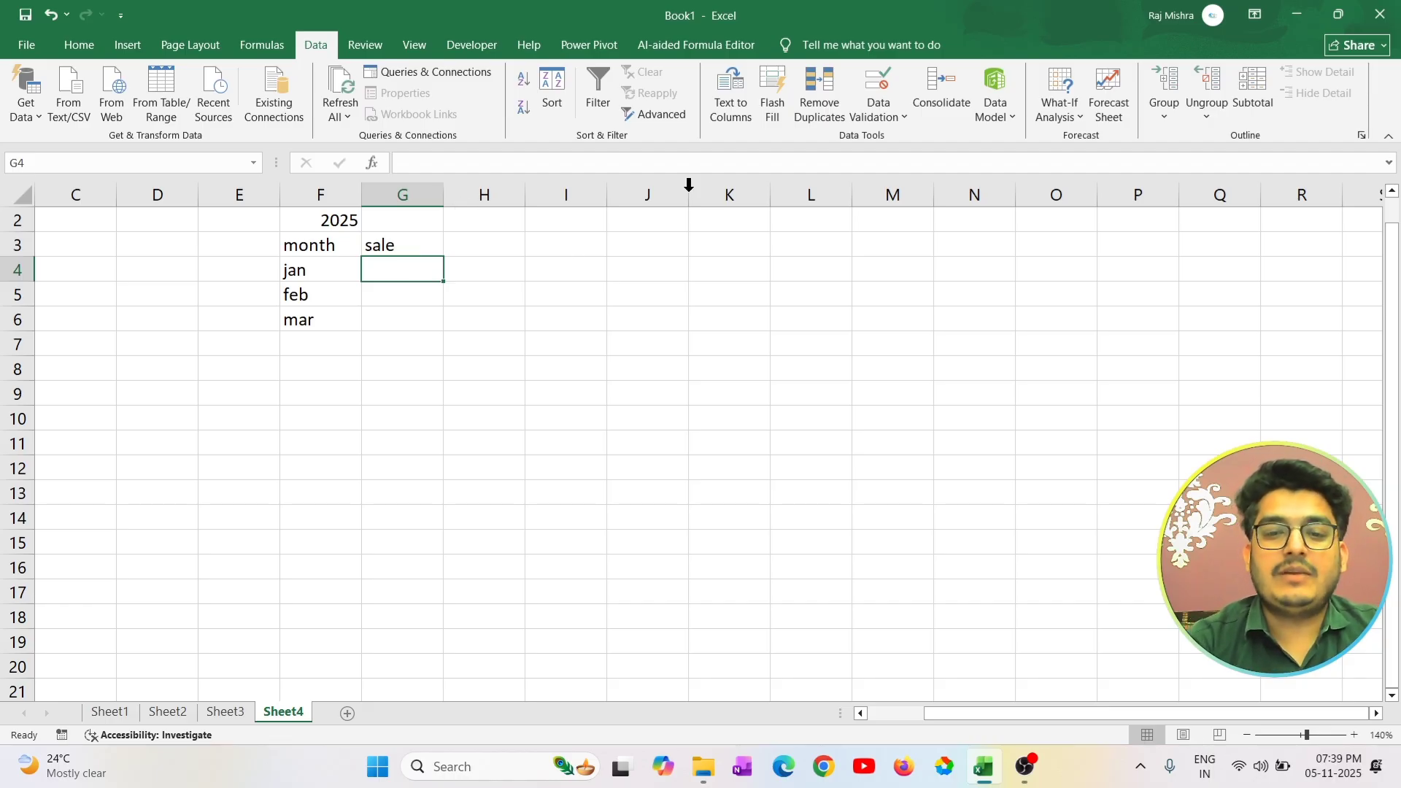
pyautogui.click(926, 98)
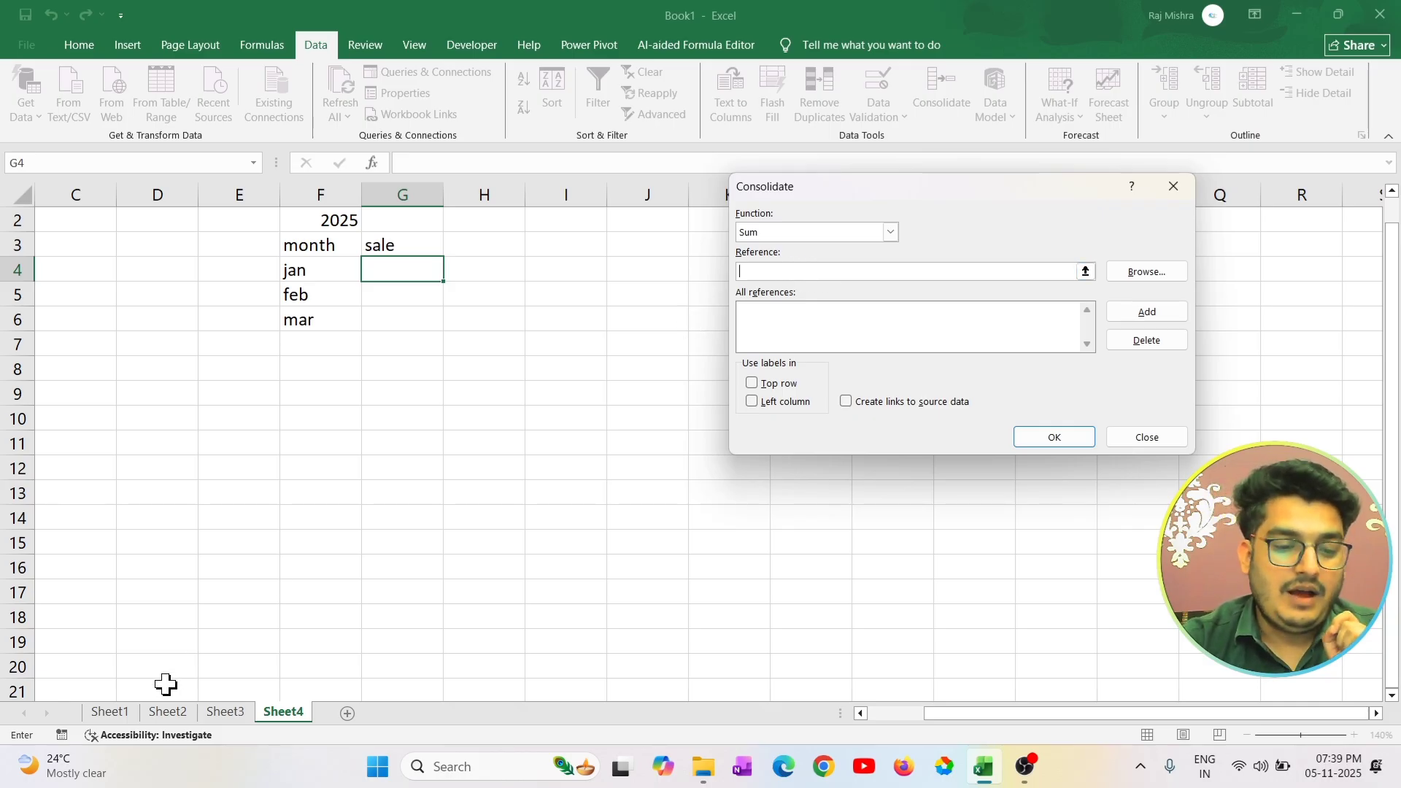
pyautogui.click(168, 714)
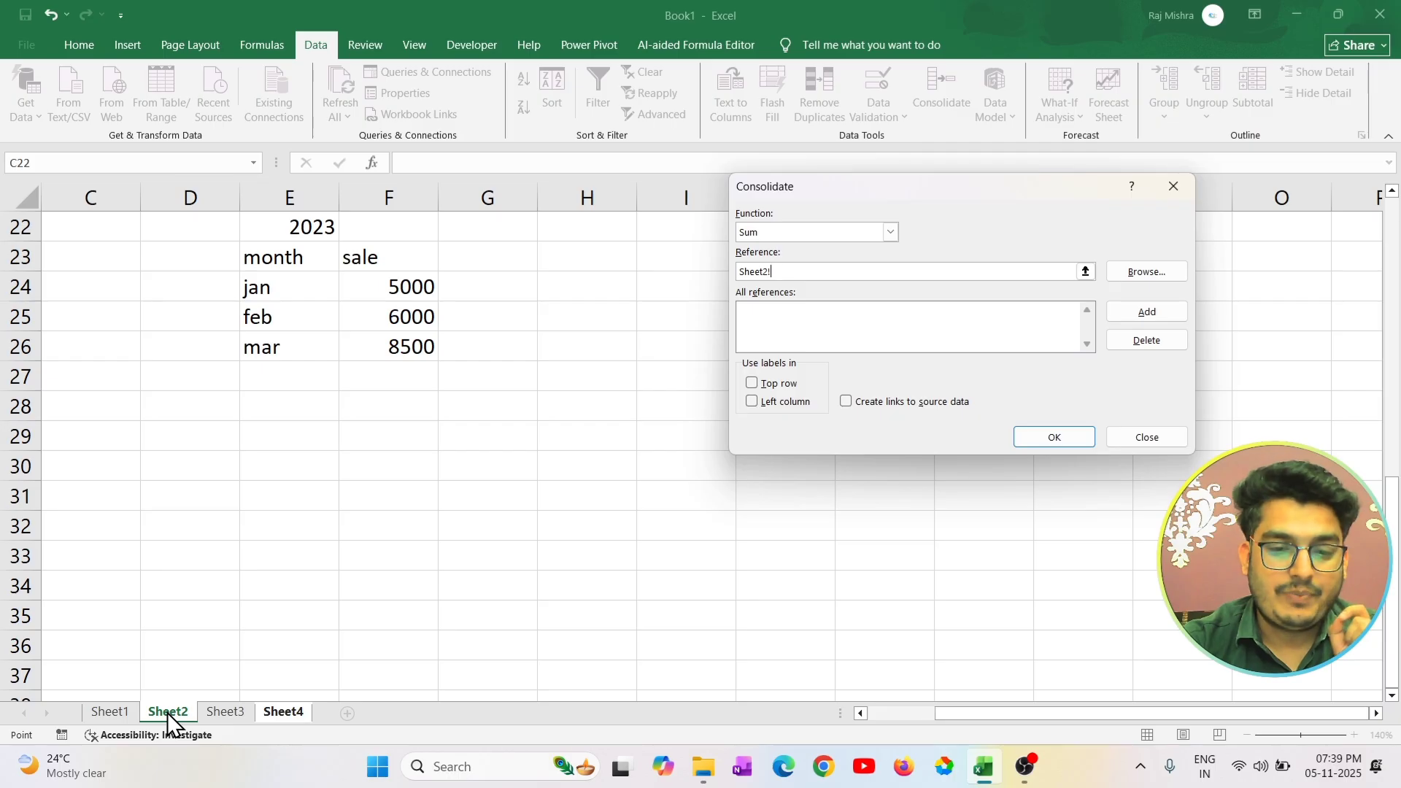
pyautogui.moveTo(375, 285); pyautogui.dragTo(377, 340)
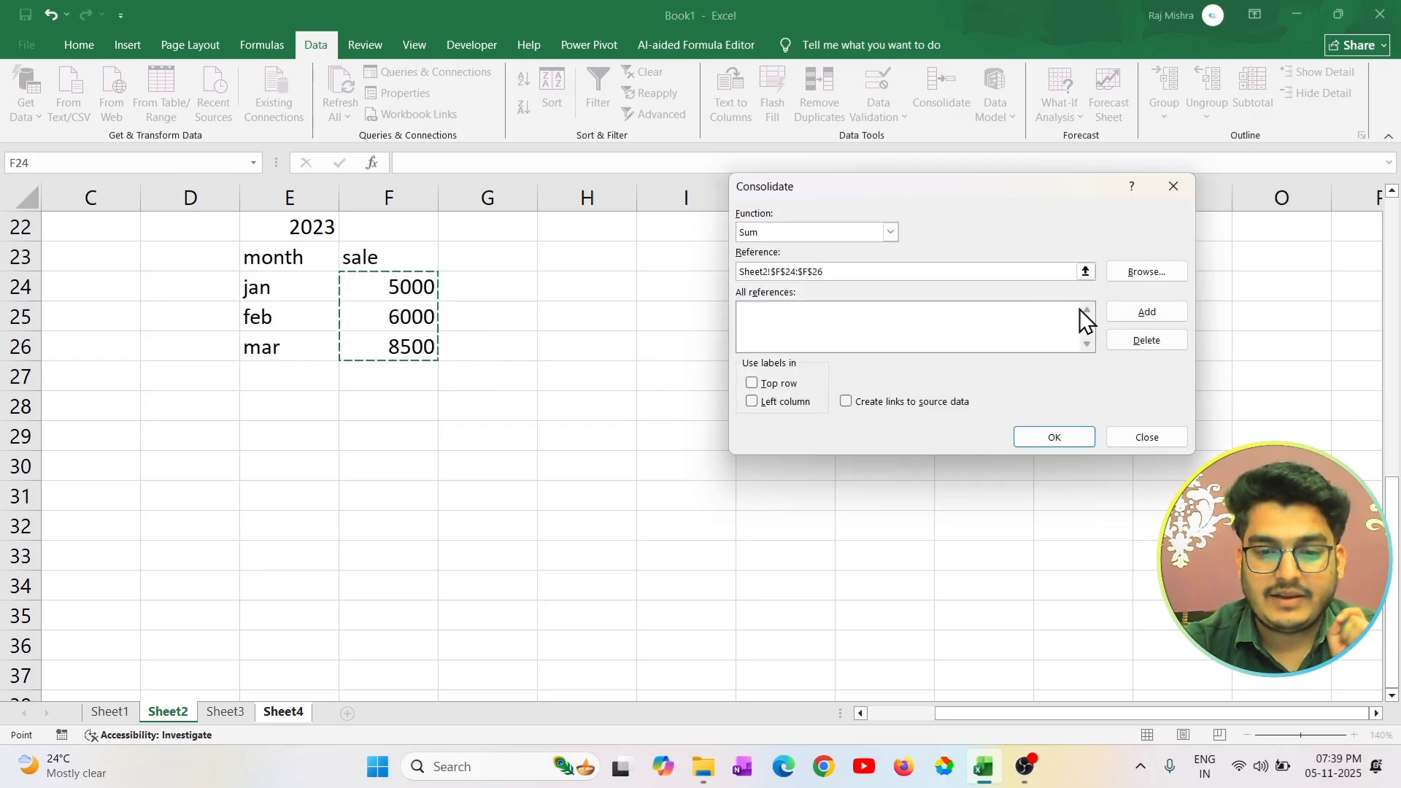
pyautogui.click(1145, 311)
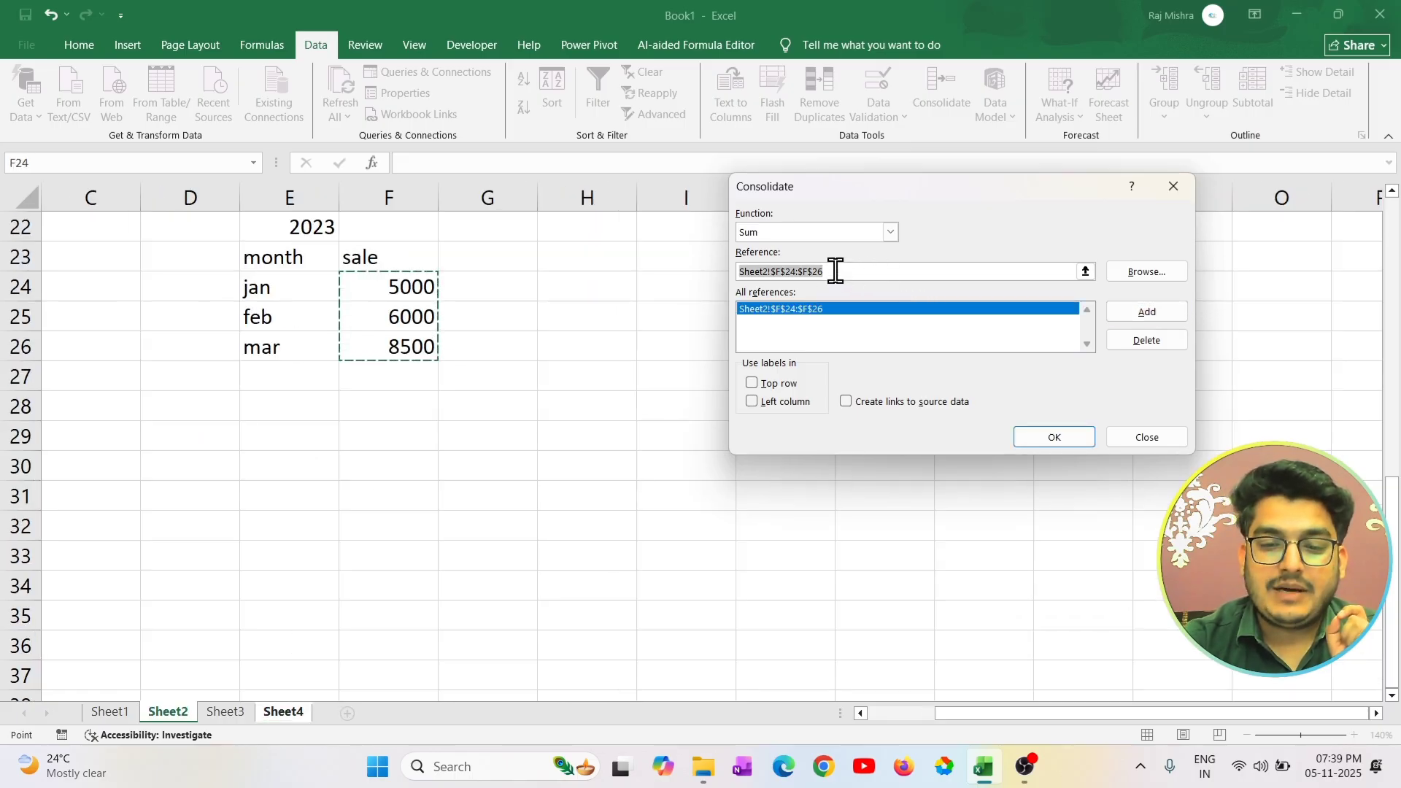
# Add the 2024 sales Sheet3!$F$6:$F$8 as a second reference and run the consolidation into Sheet4.
pyautogui.press('BackSpace')
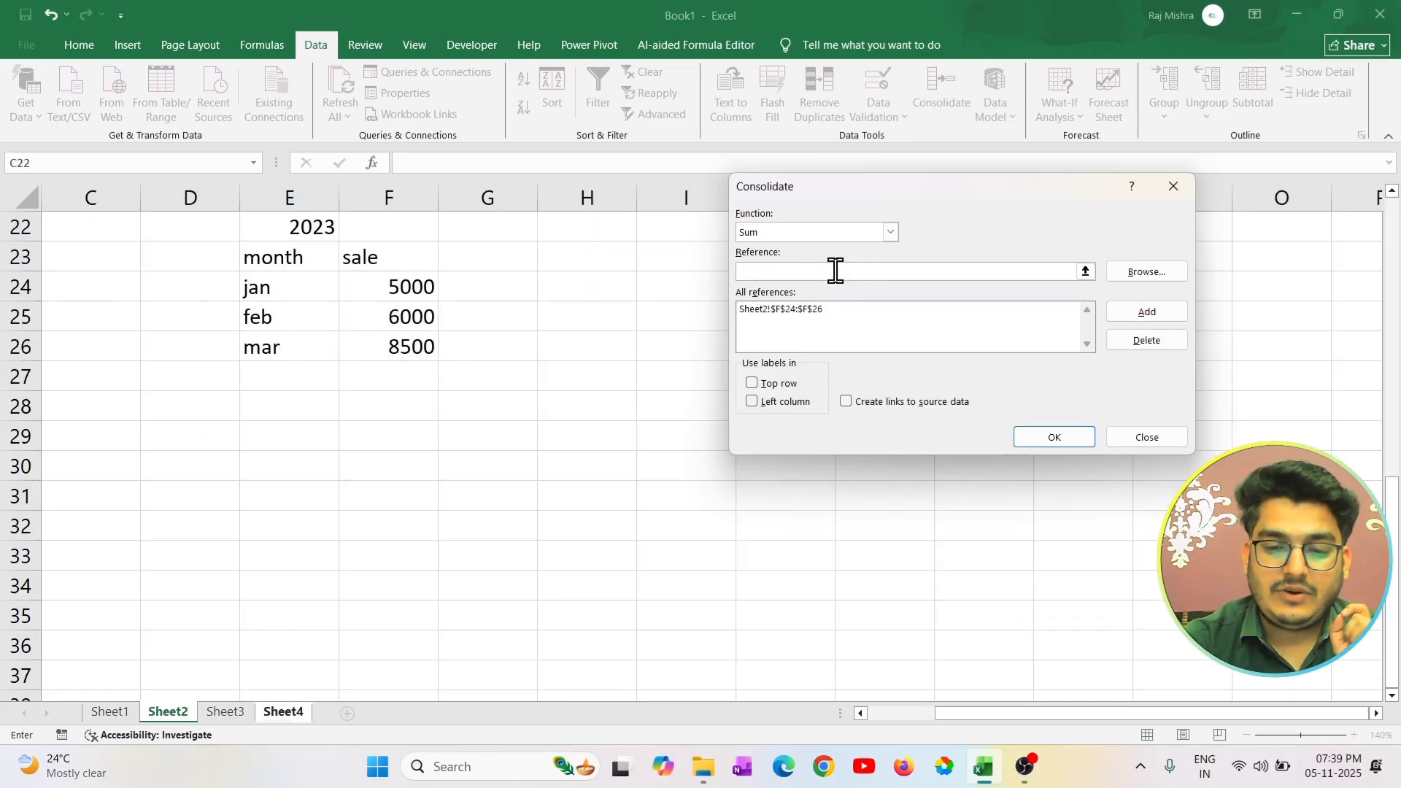
pyautogui.click(212, 711)
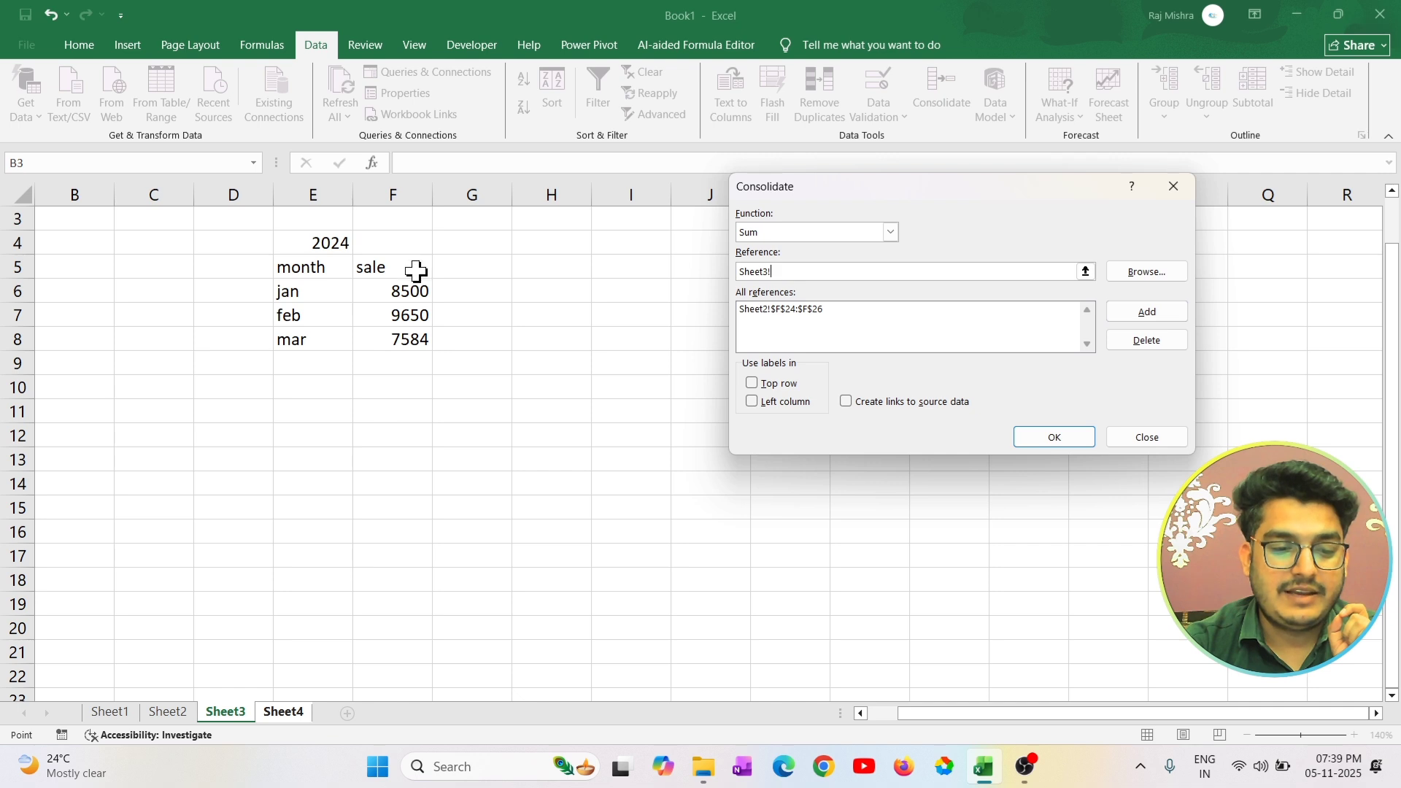
pyautogui.moveTo(415, 289); pyautogui.dragTo(413, 347)
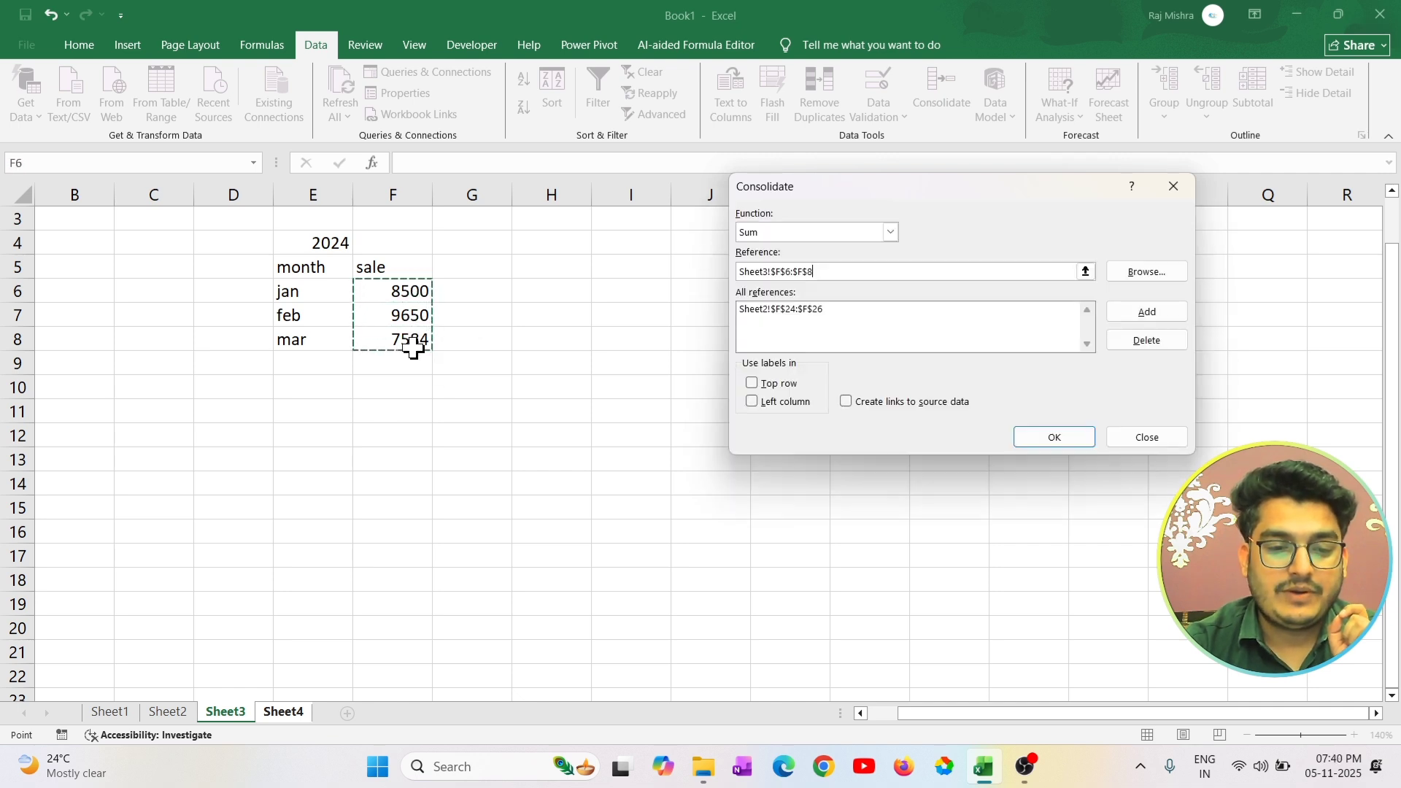
pyautogui.click(1167, 313)
pyautogui.click(860, 274)
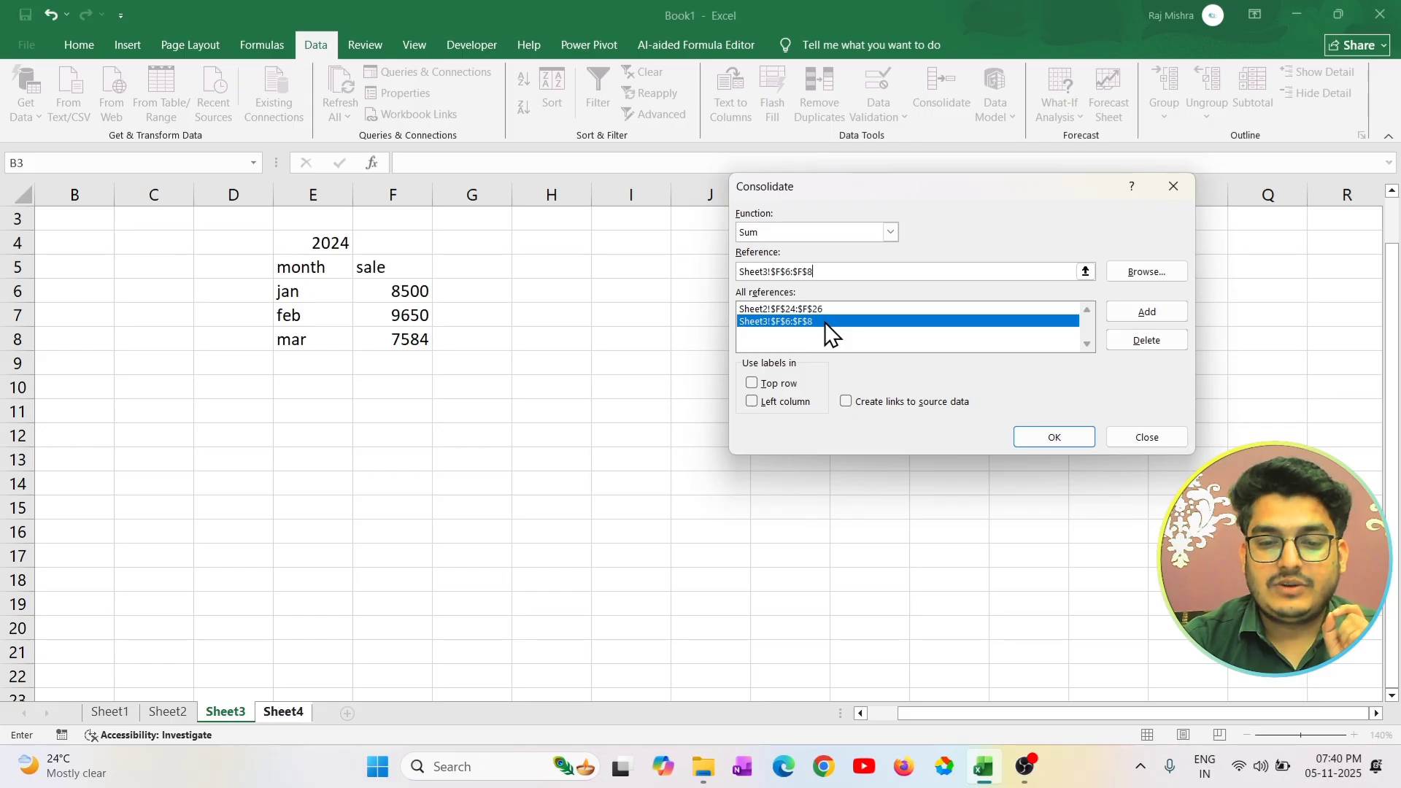
pyautogui.click(1054, 437)
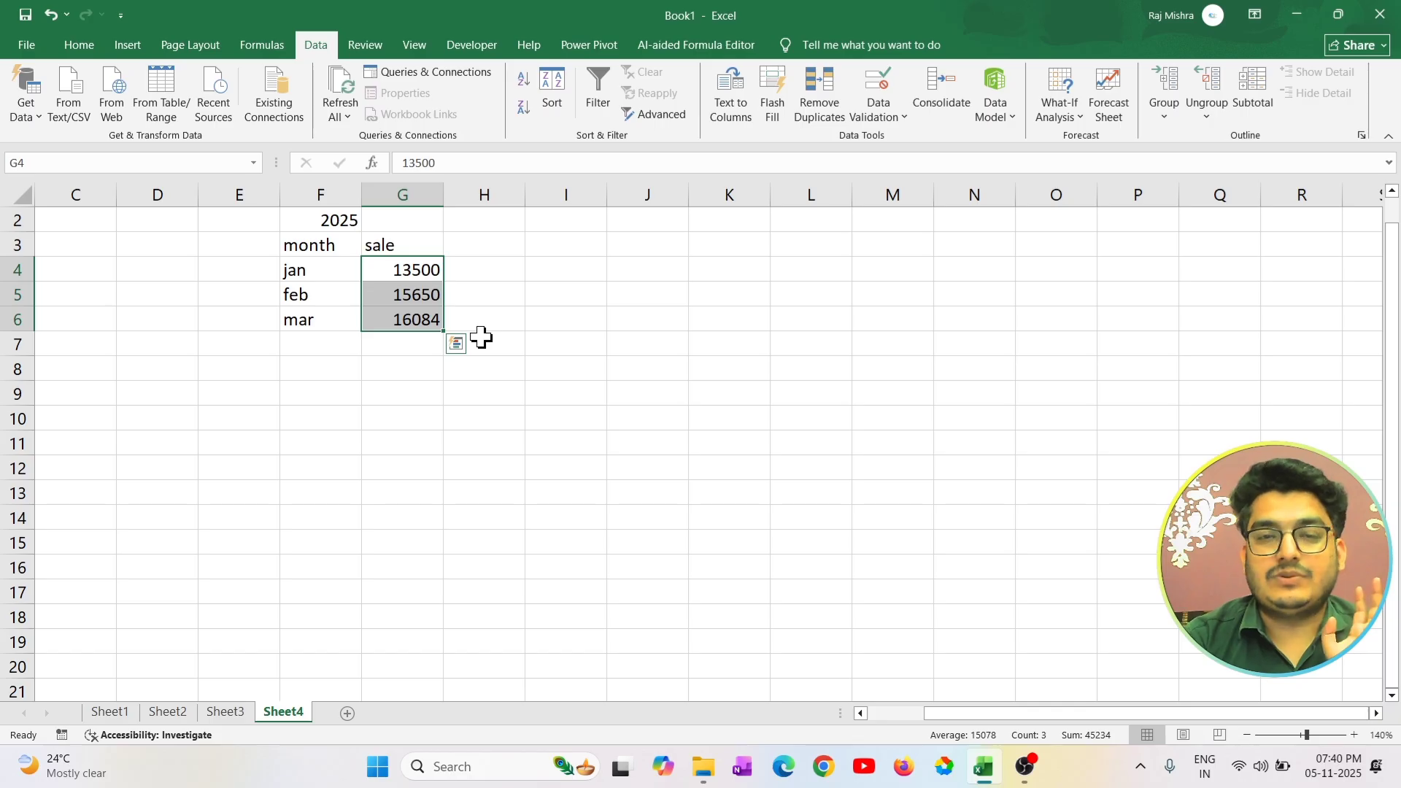
pyautogui.click(417, 403)
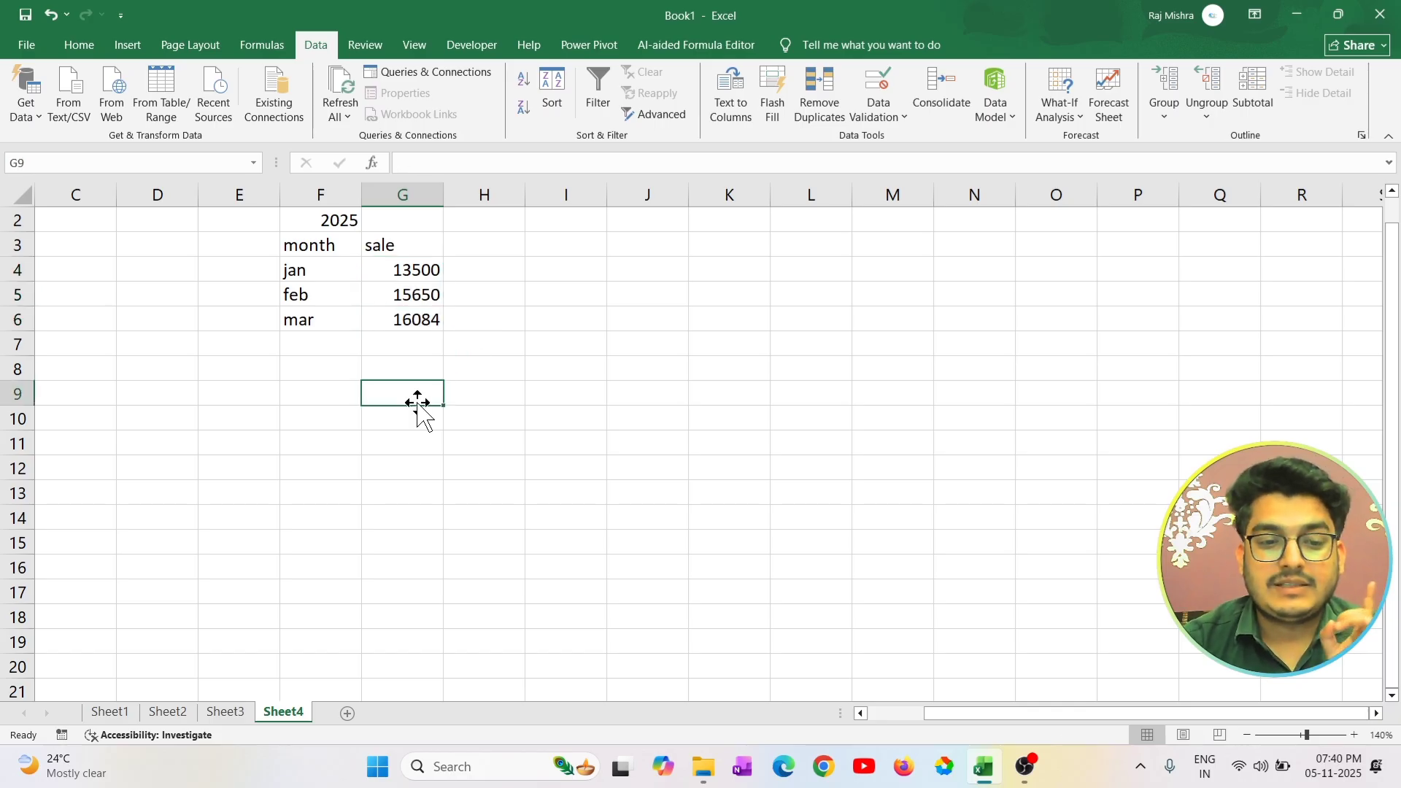
pyautogui.click(398, 270)
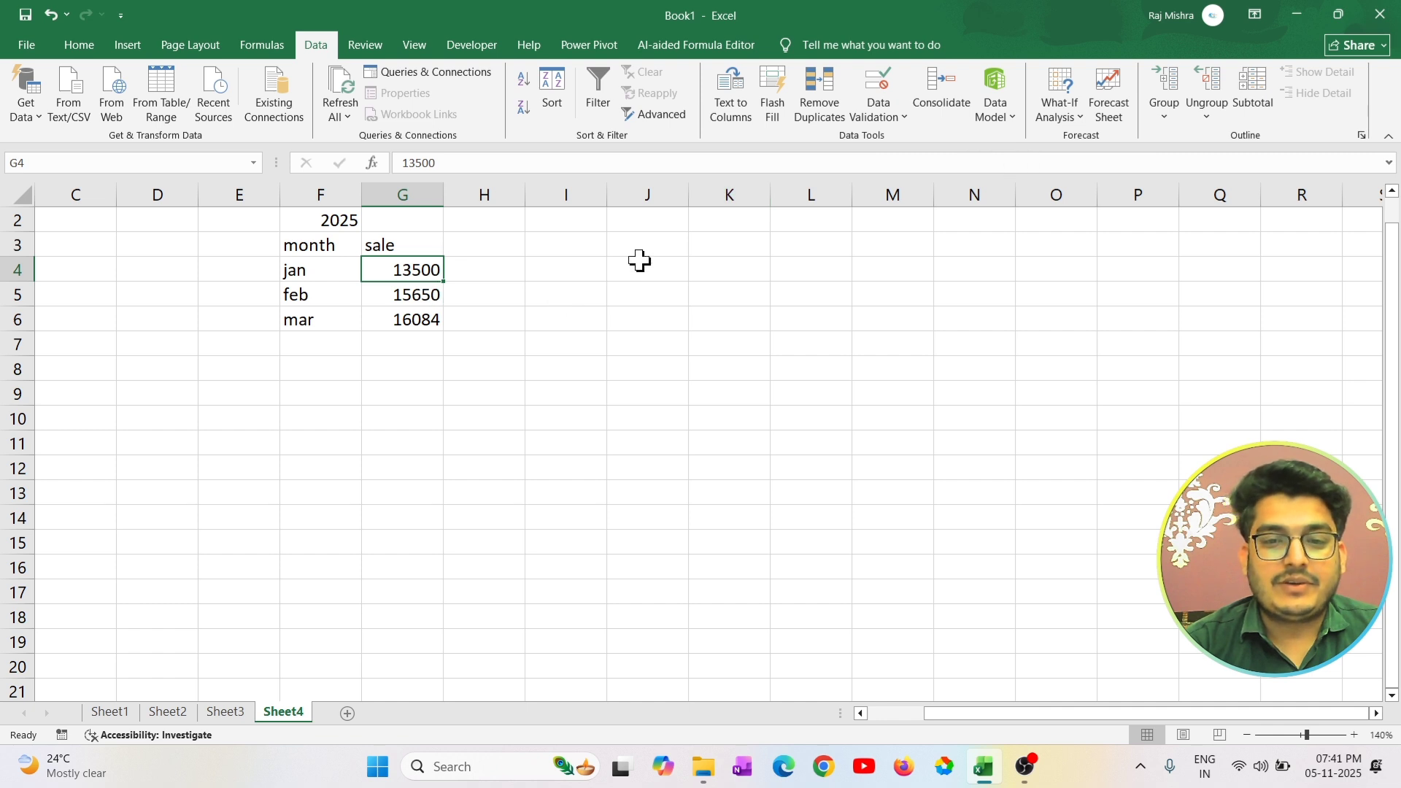
pyautogui.click(1074, 109)
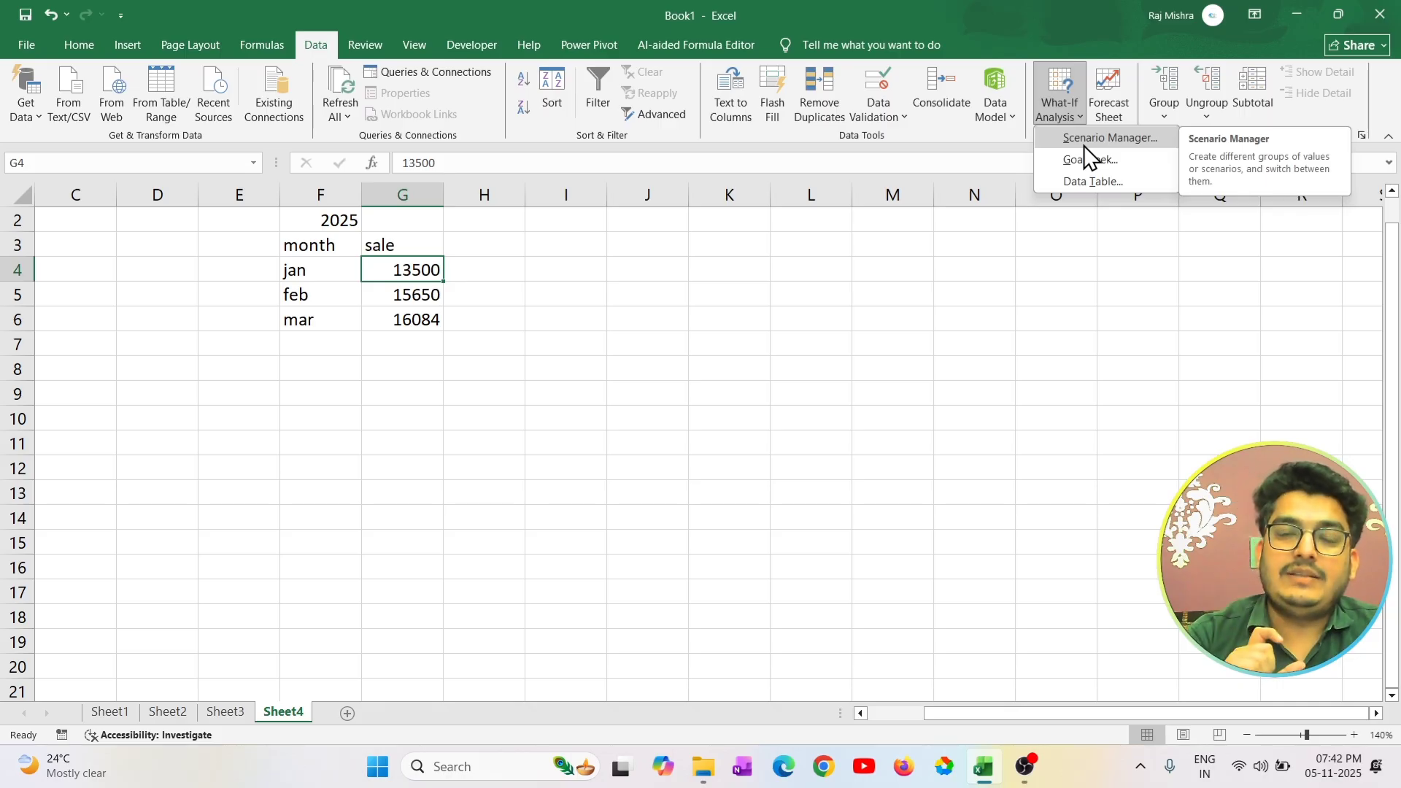
pyautogui.click(405, 394)
pyautogui.click(436, 453)
# Enter the headers item and rate in F12 and G12 below the sales table on Sheet4.
pyautogui.scroll(-1, 300, 372)
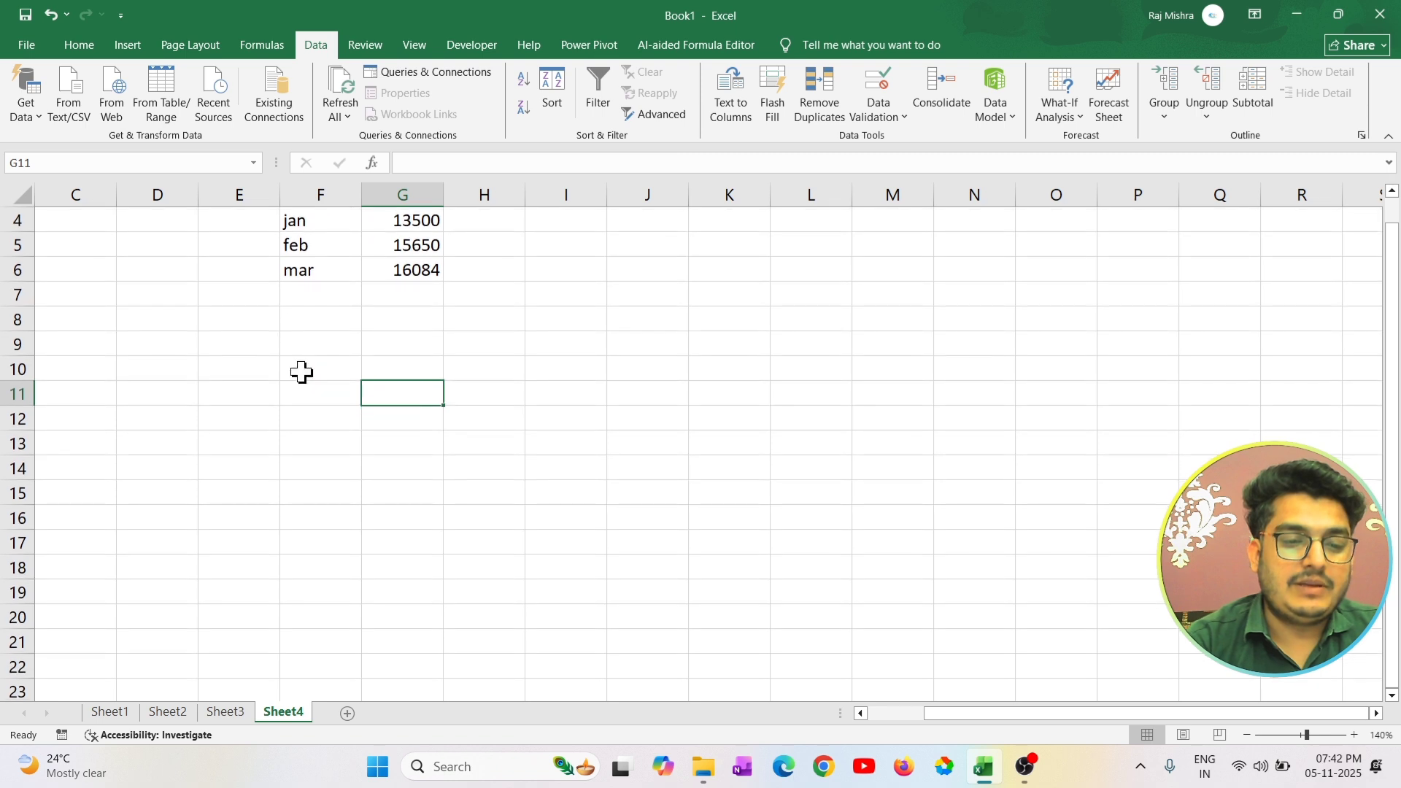
pyautogui.scroll(-1, 333, 462)
pyautogui.click(297, 322)
pyautogui.scroll(-1, 296, 324)
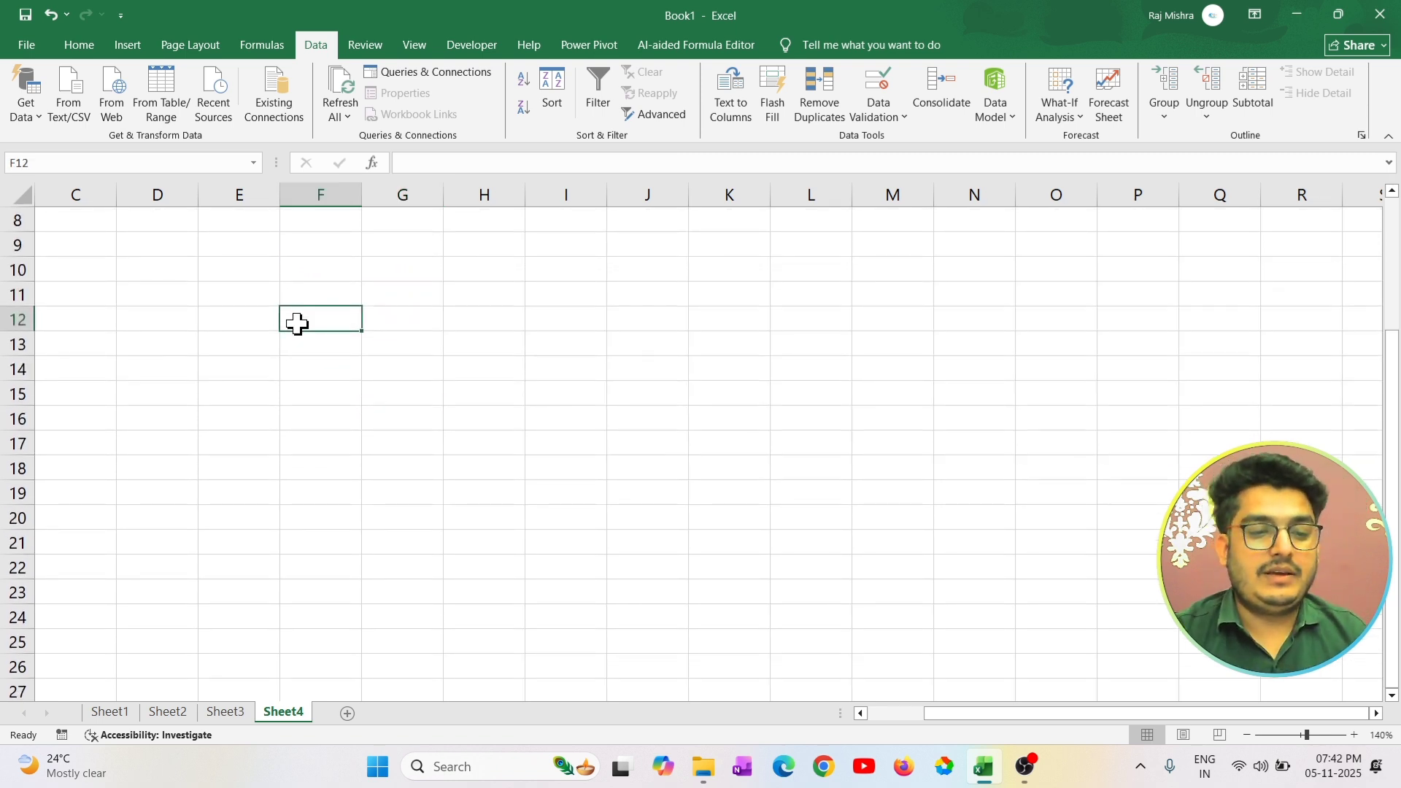
pyautogui.write('Item')
pyautogui.press('Tab')
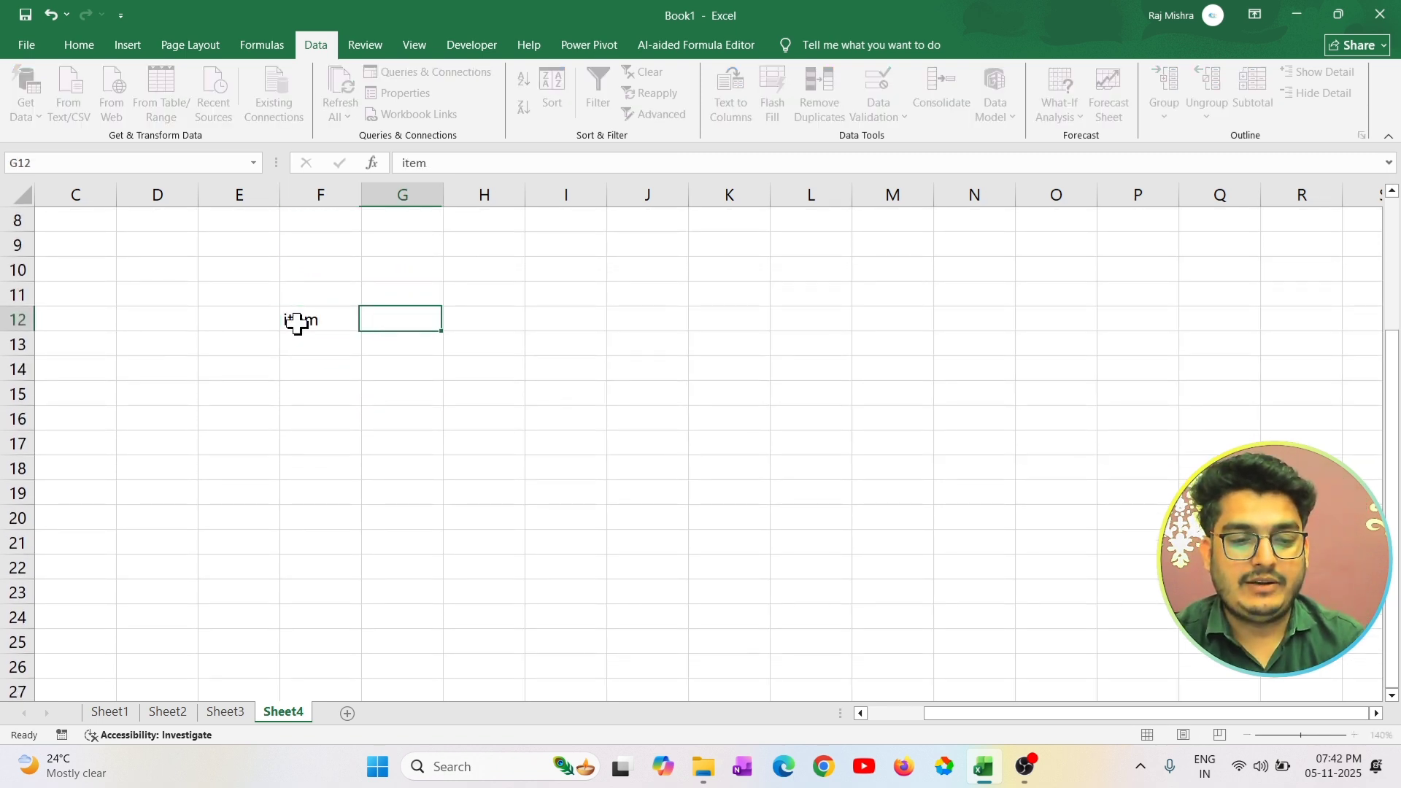
pyautogui.write('rate')
pyautogui.press('Return')
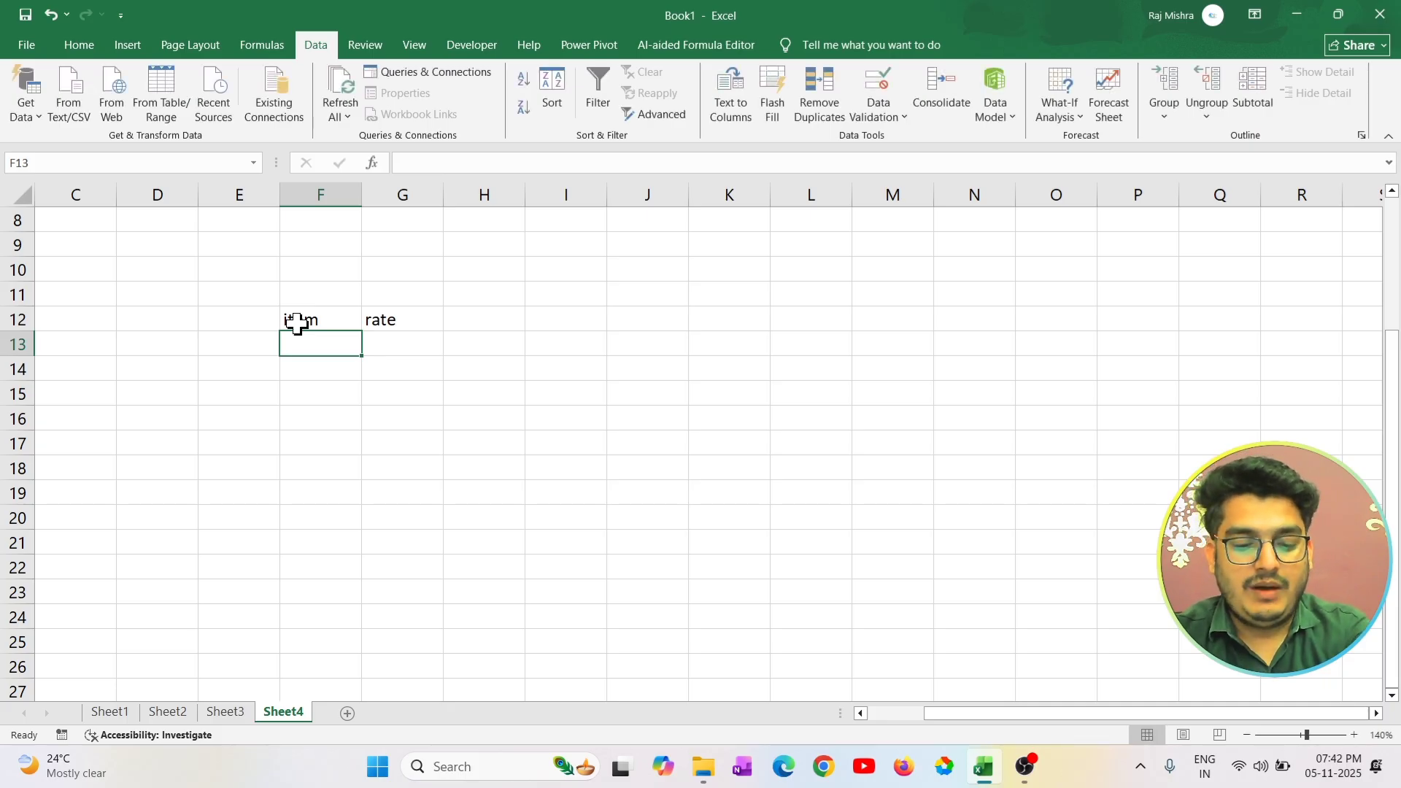
# Add the item btc with the rate 856932545 in F13 and G13.
pyautogui.write('btc')
pyautogui.press('Tab')
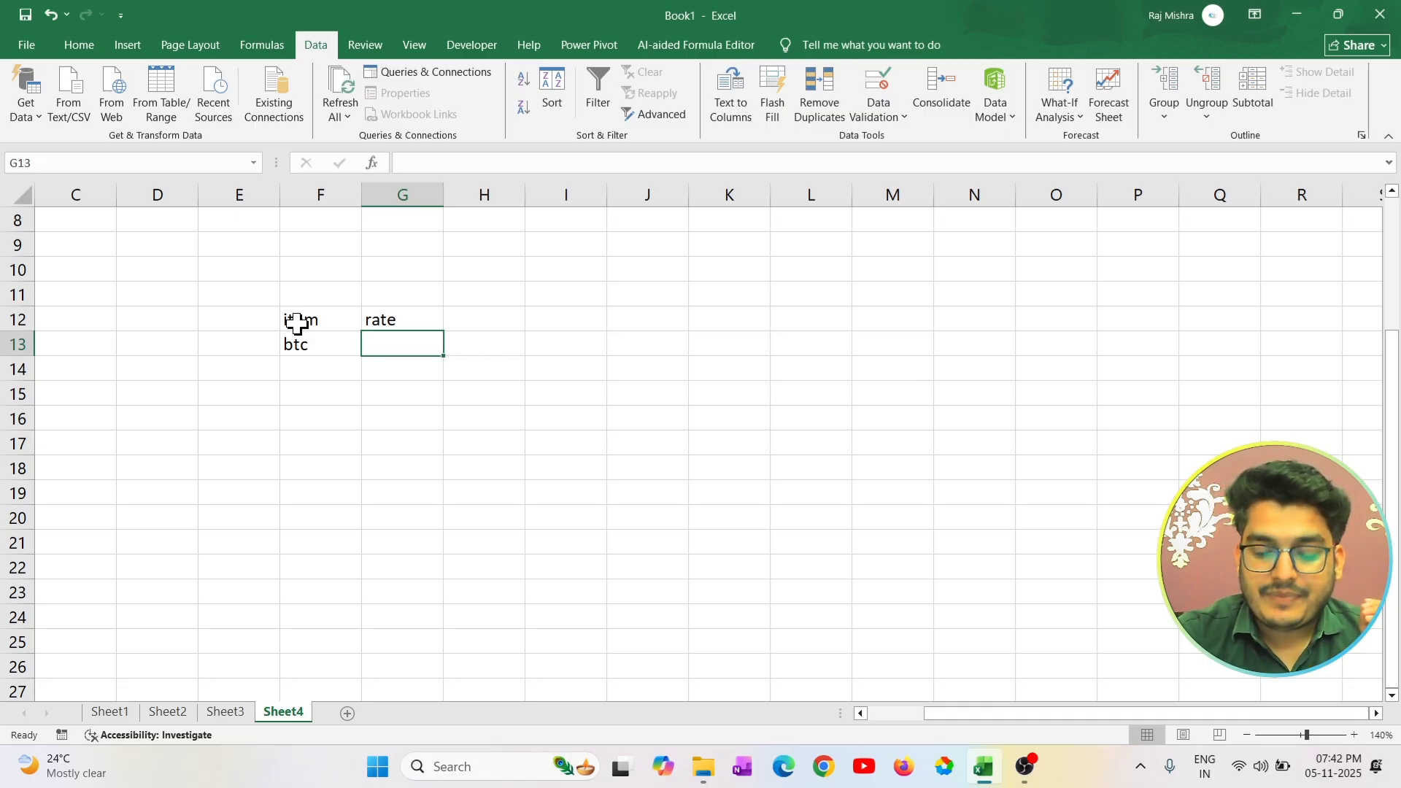
pyautogui.write('856932')
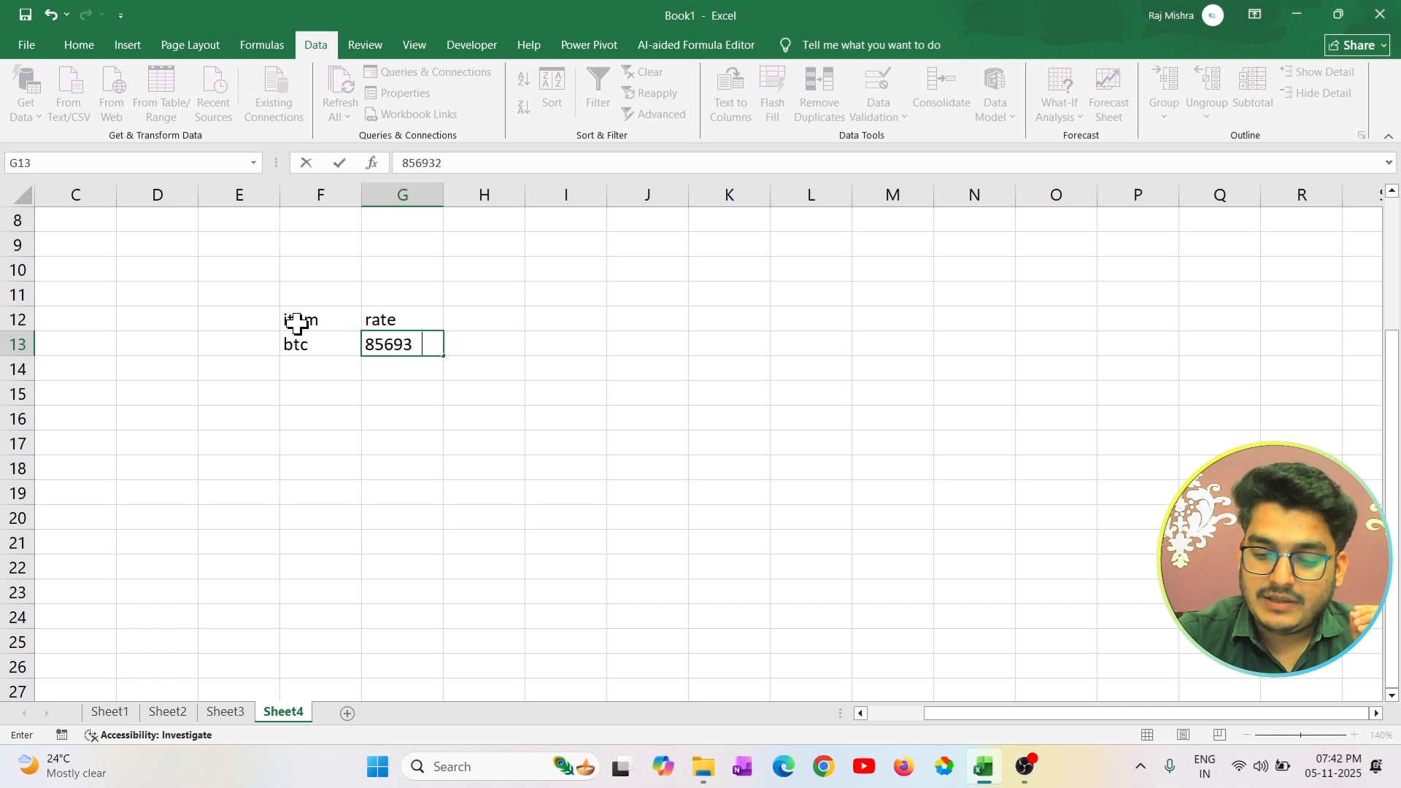
pyautogui.write('545')
pyautogui.press('Return')
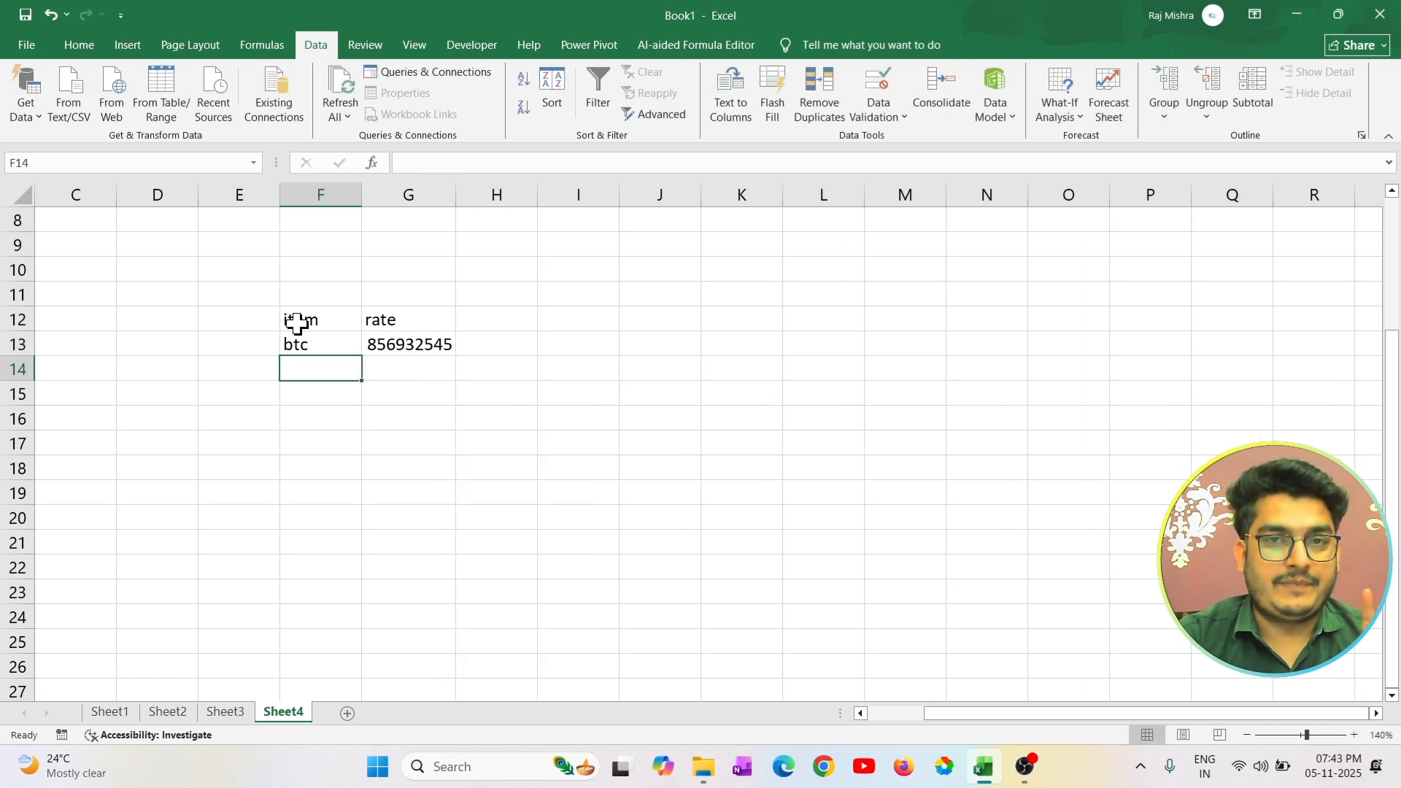
# Create a What-If scenario named 5nav with G13 as the changing cell, keeping its current rate as the scenario value.
pyautogui.click(445, 338)
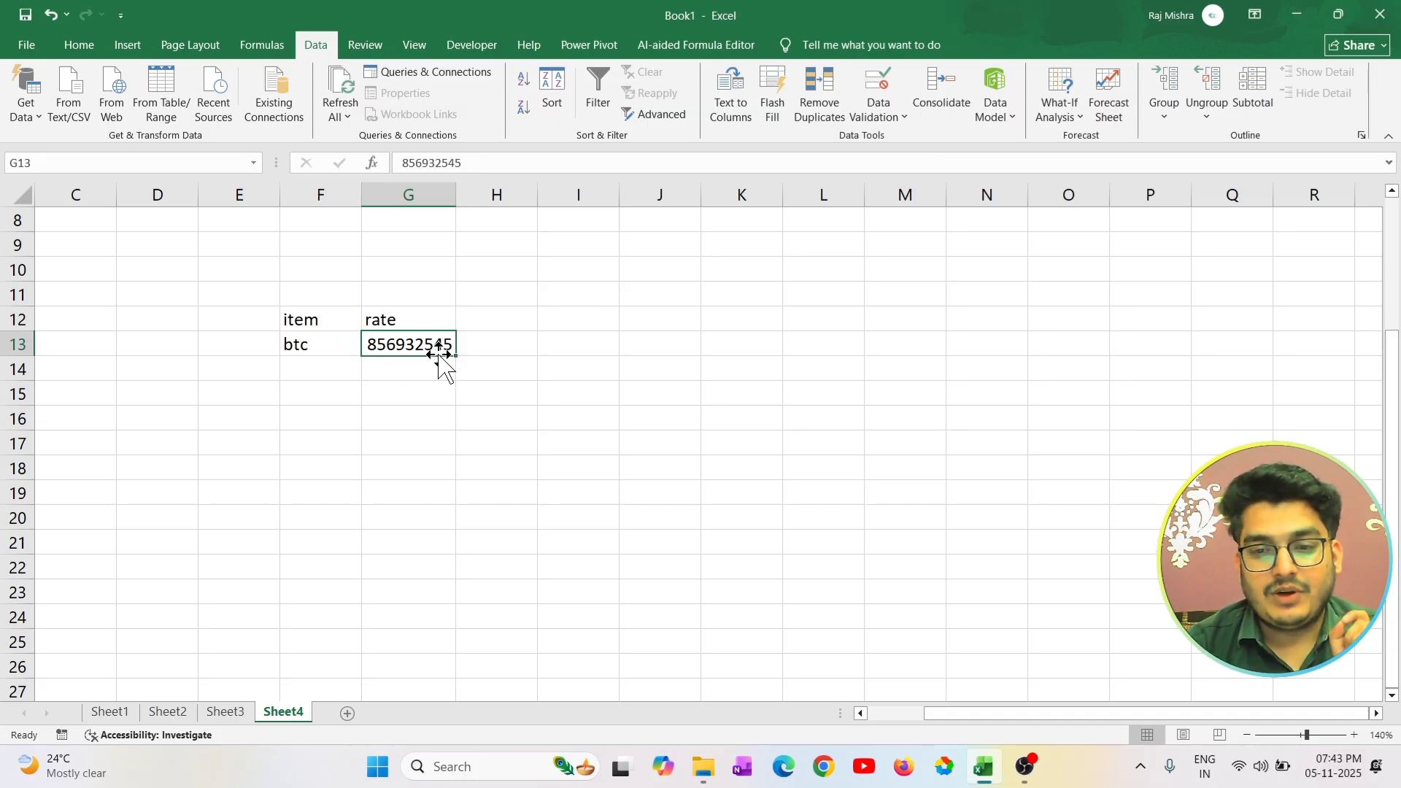
pyautogui.click(1076, 115)
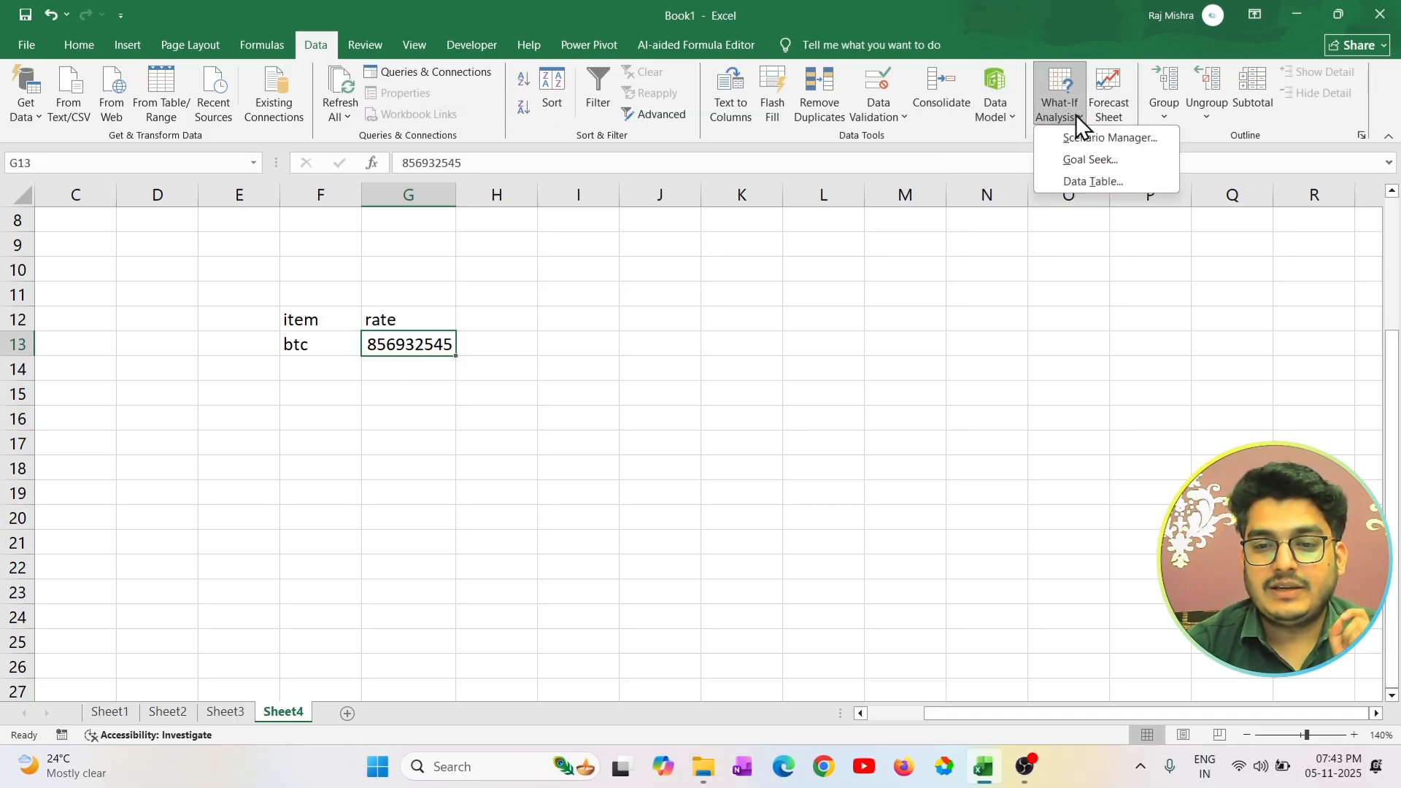
pyautogui.click(1105, 134)
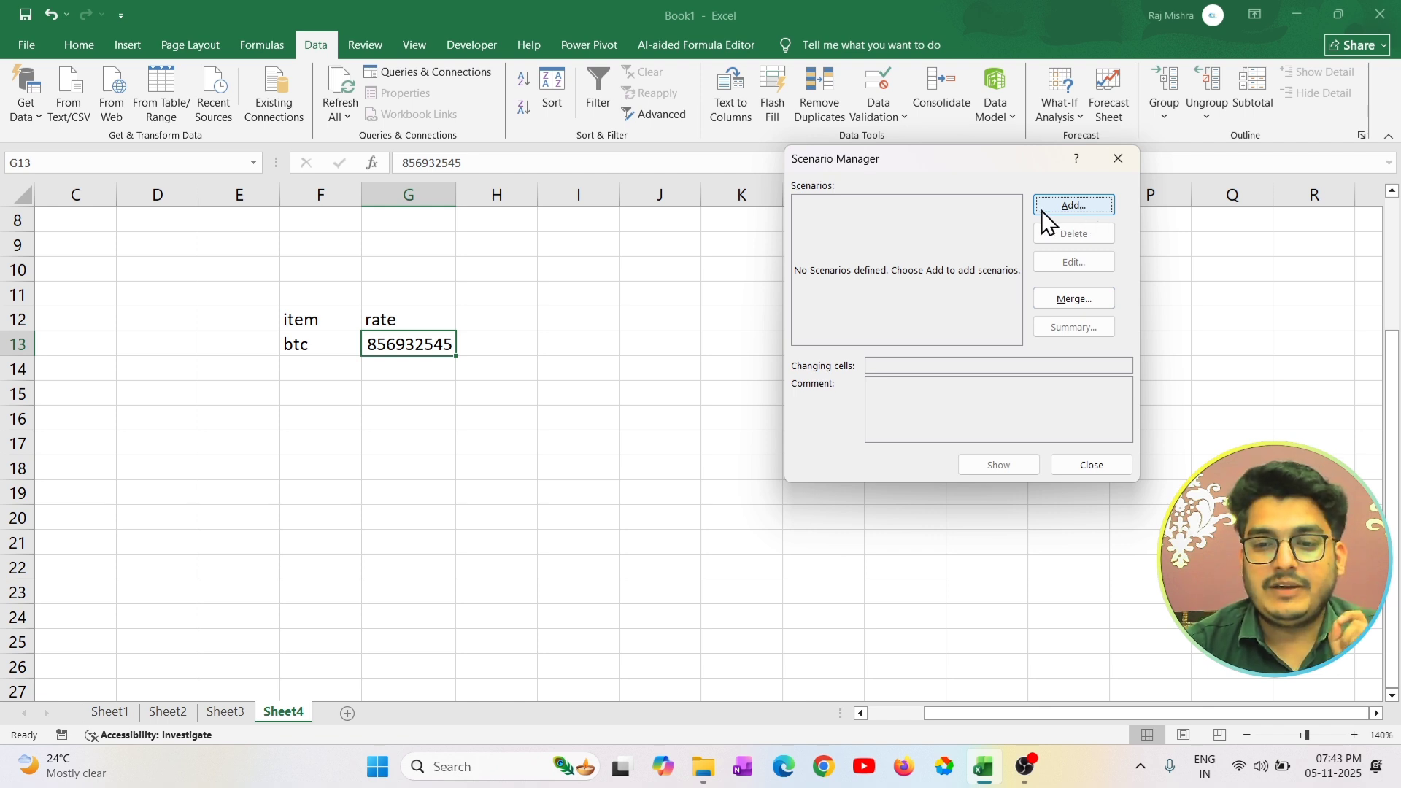
pyautogui.click(1074, 205)
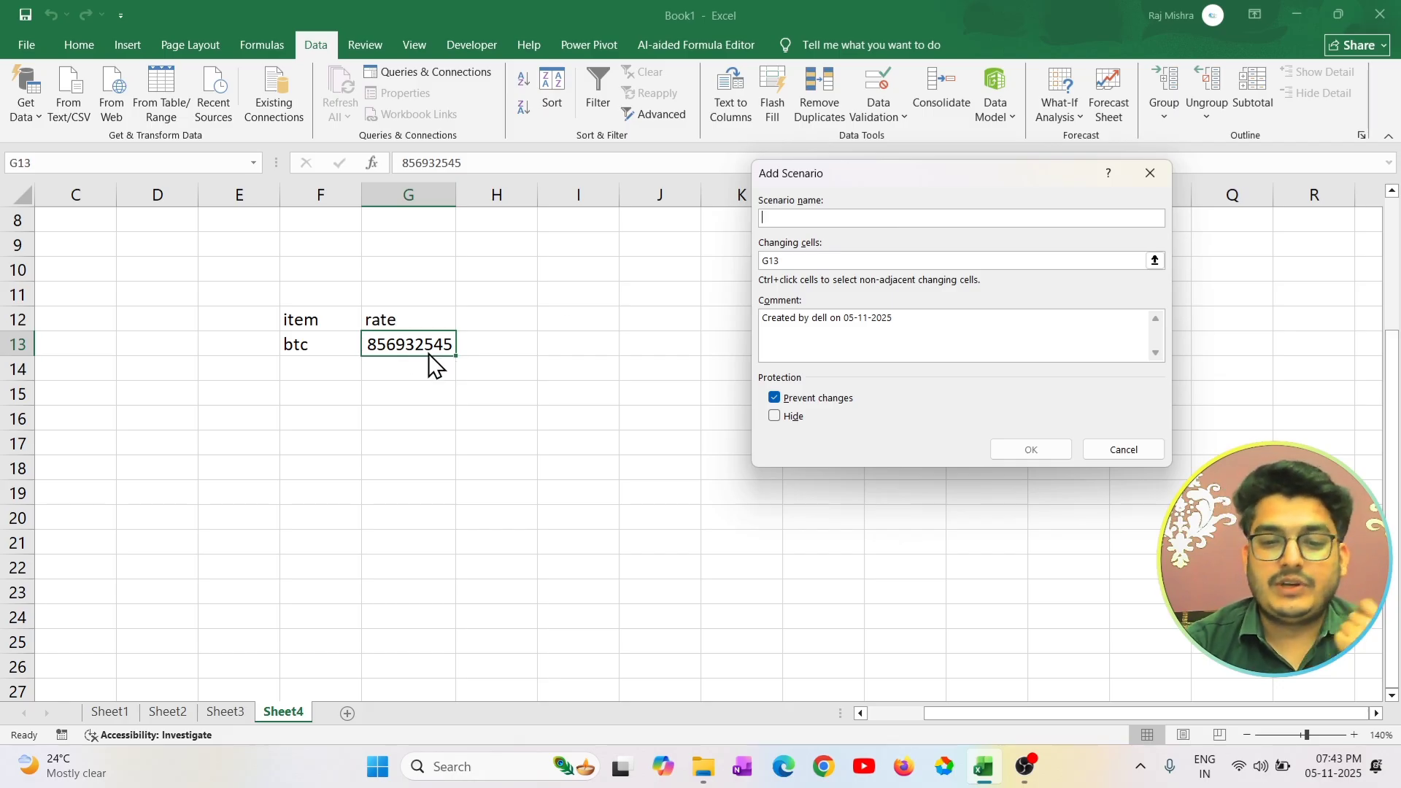
pyautogui.write('5')
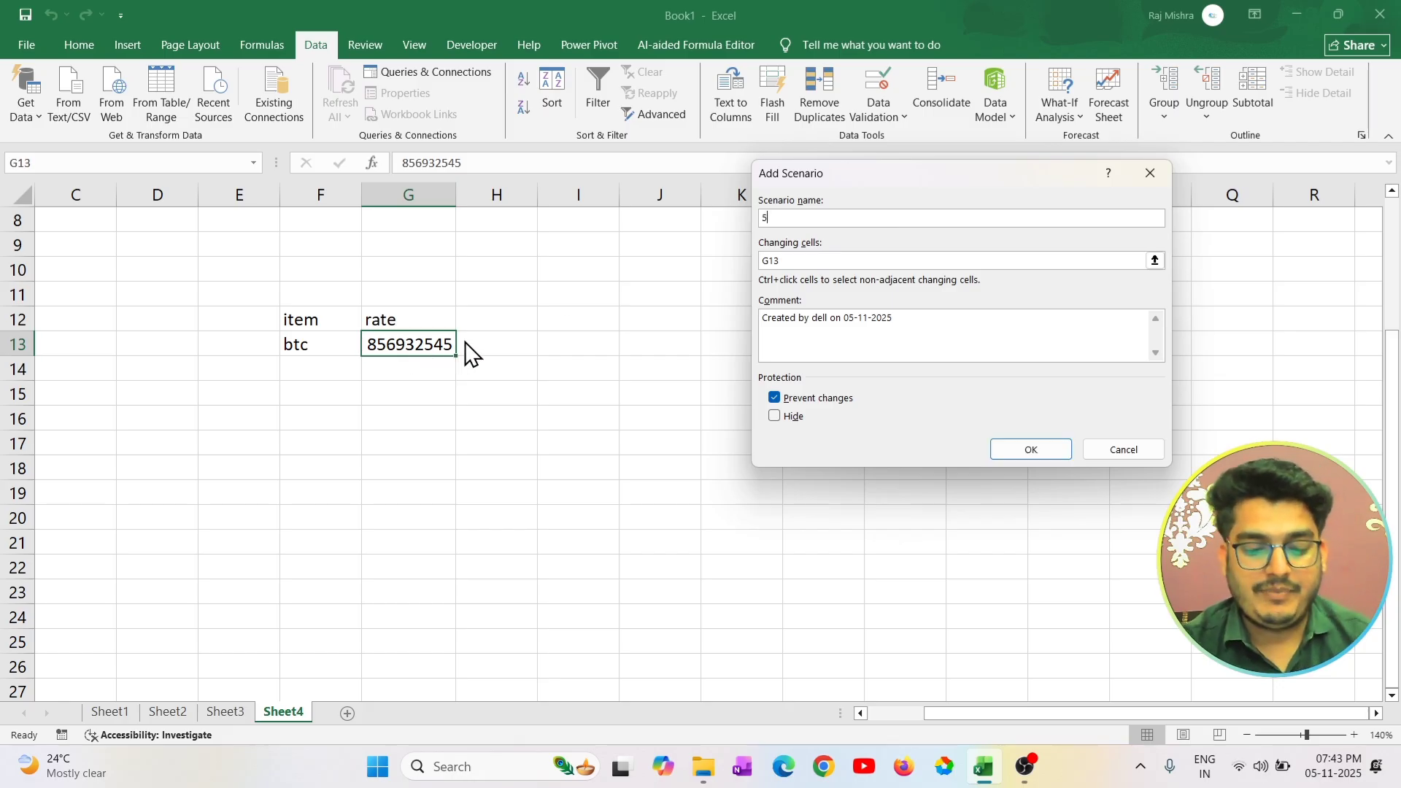
pyautogui.write('nav')
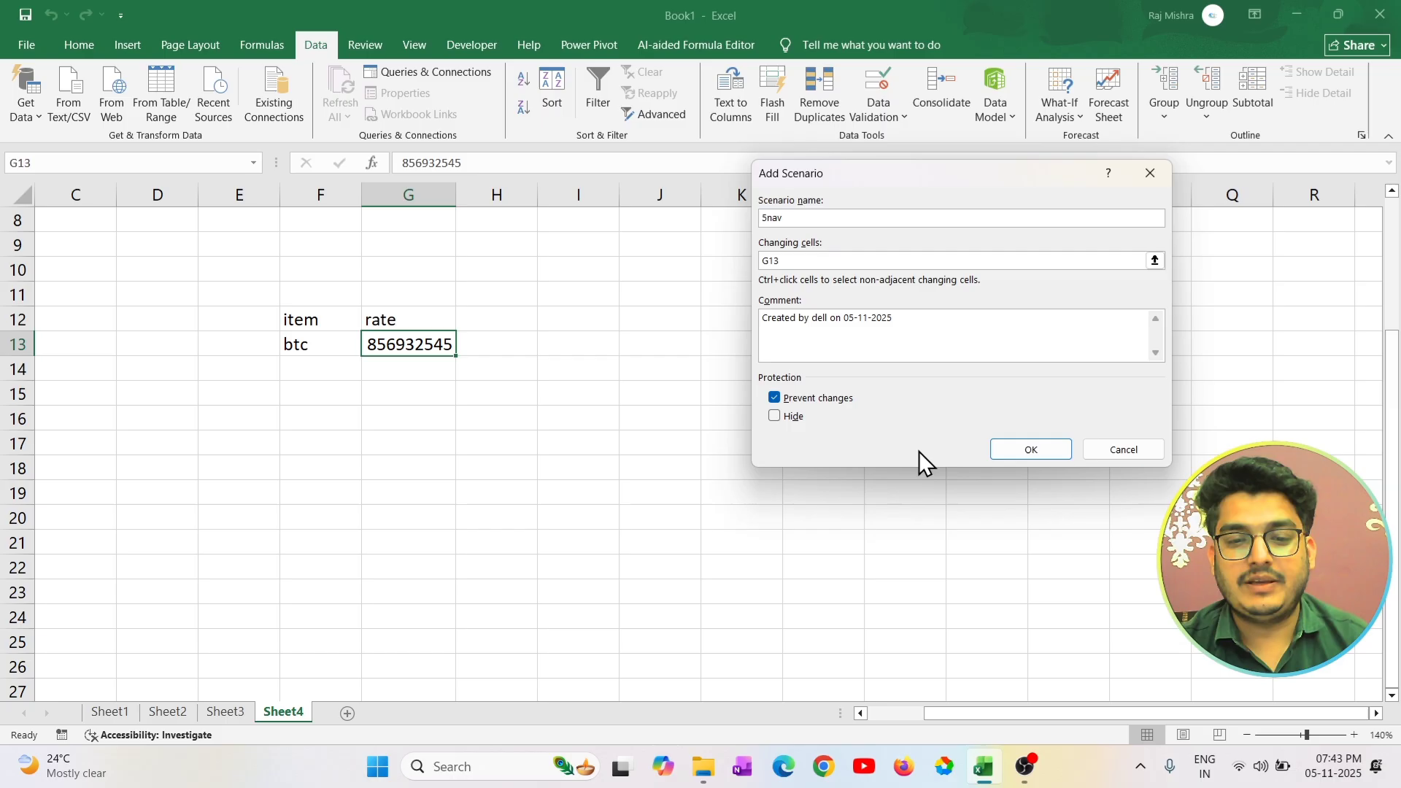
pyautogui.click(1060, 449)
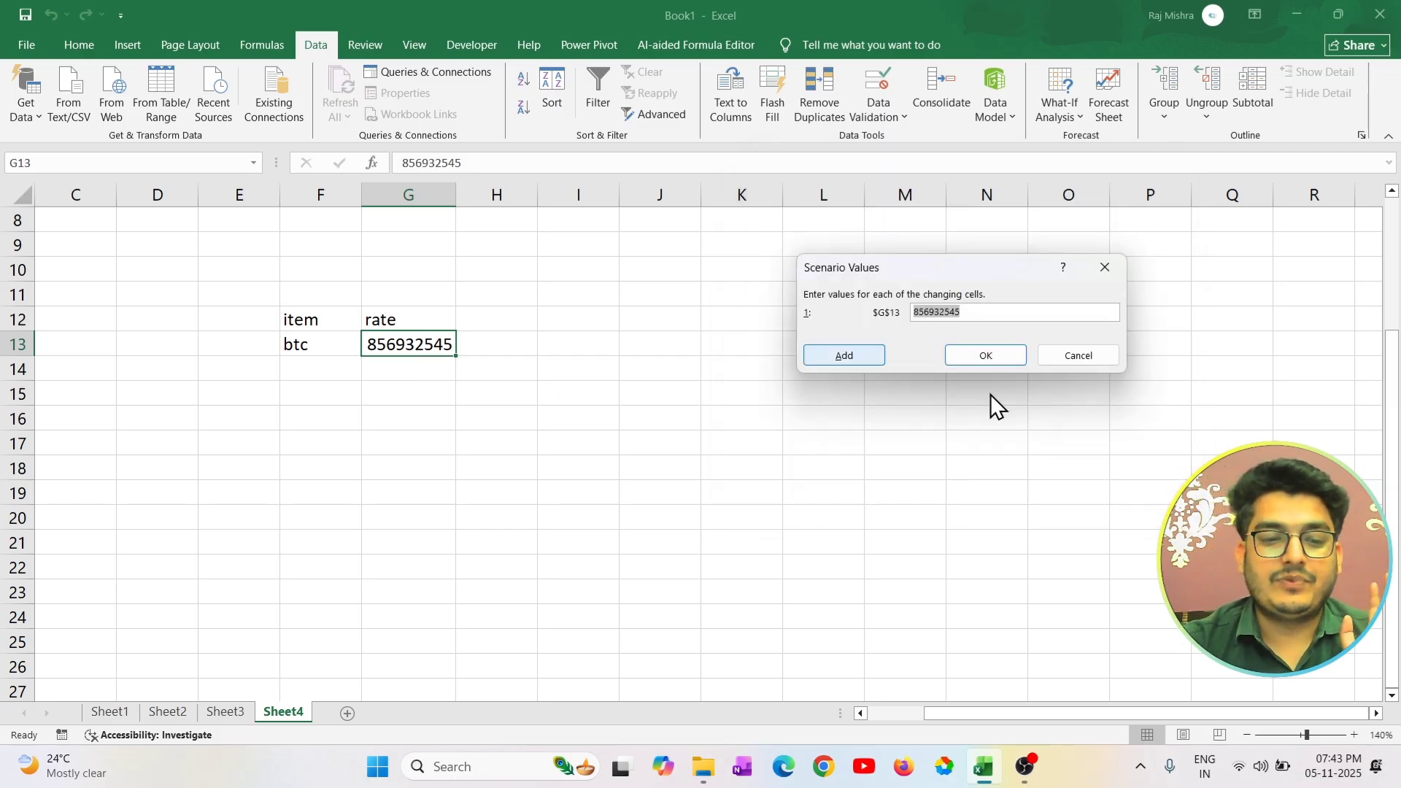
pyautogui.click(1001, 361)
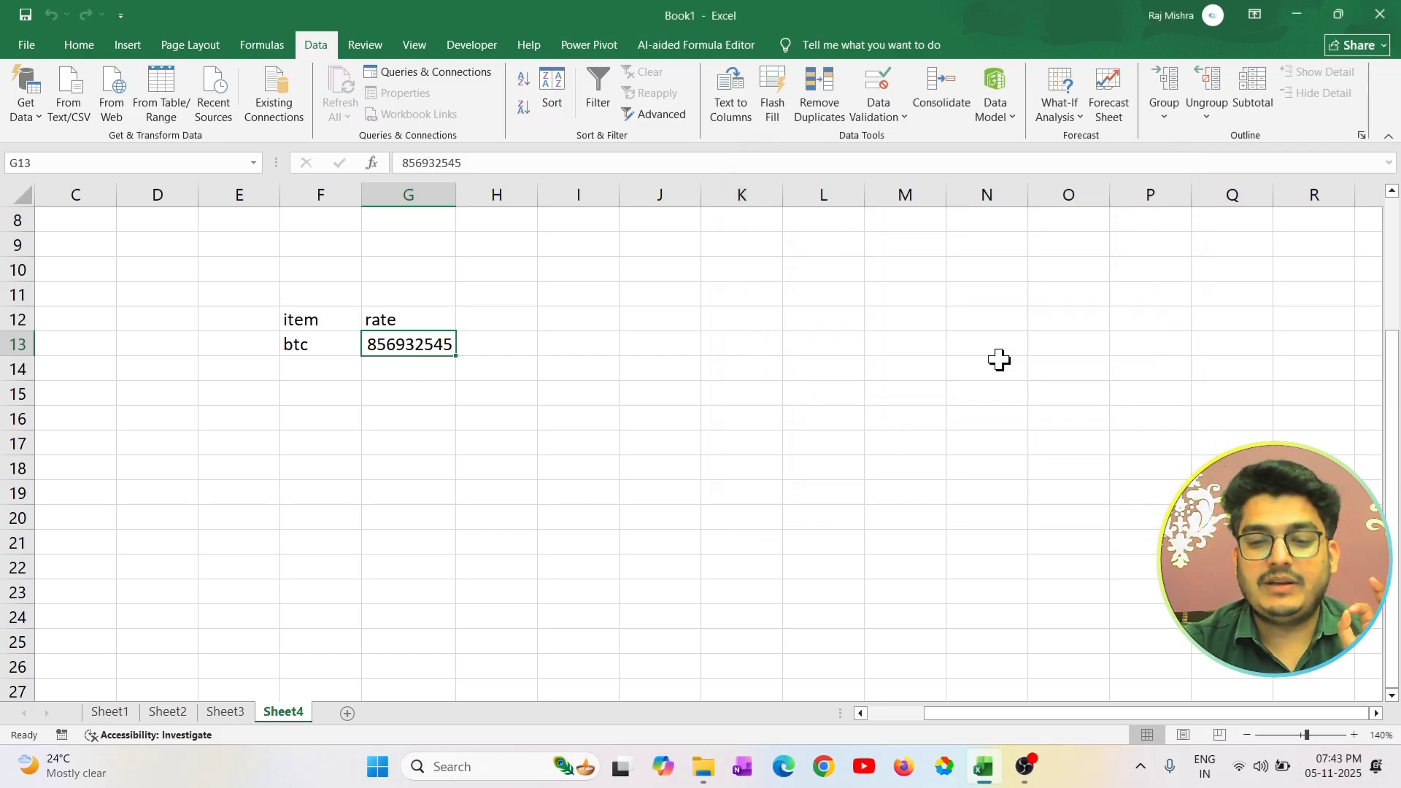
pyautogui.click(1113, 471)
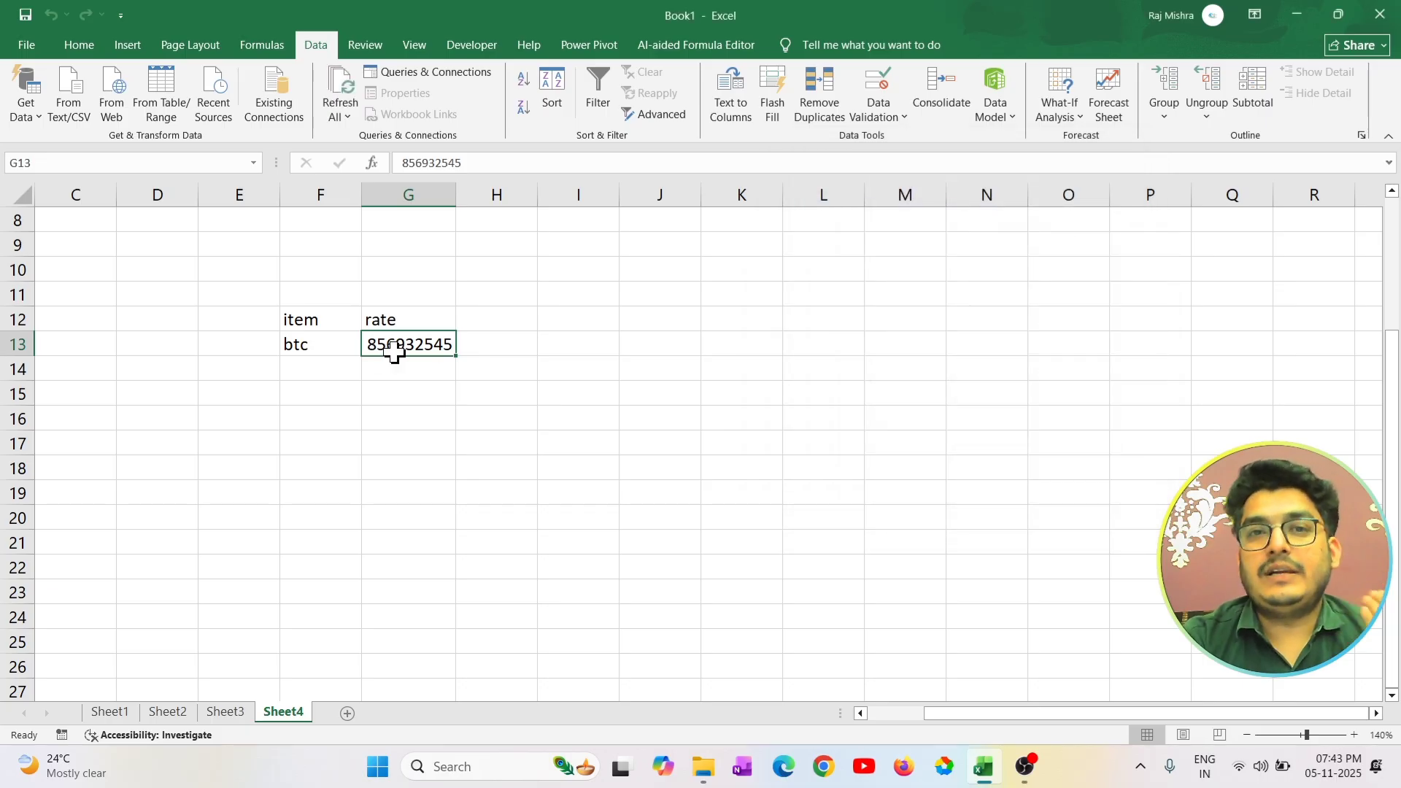
# Change the btc rate in G13 to 9586324 and store it as a second scenario named 6nav.
pyautogui.write('9586324')
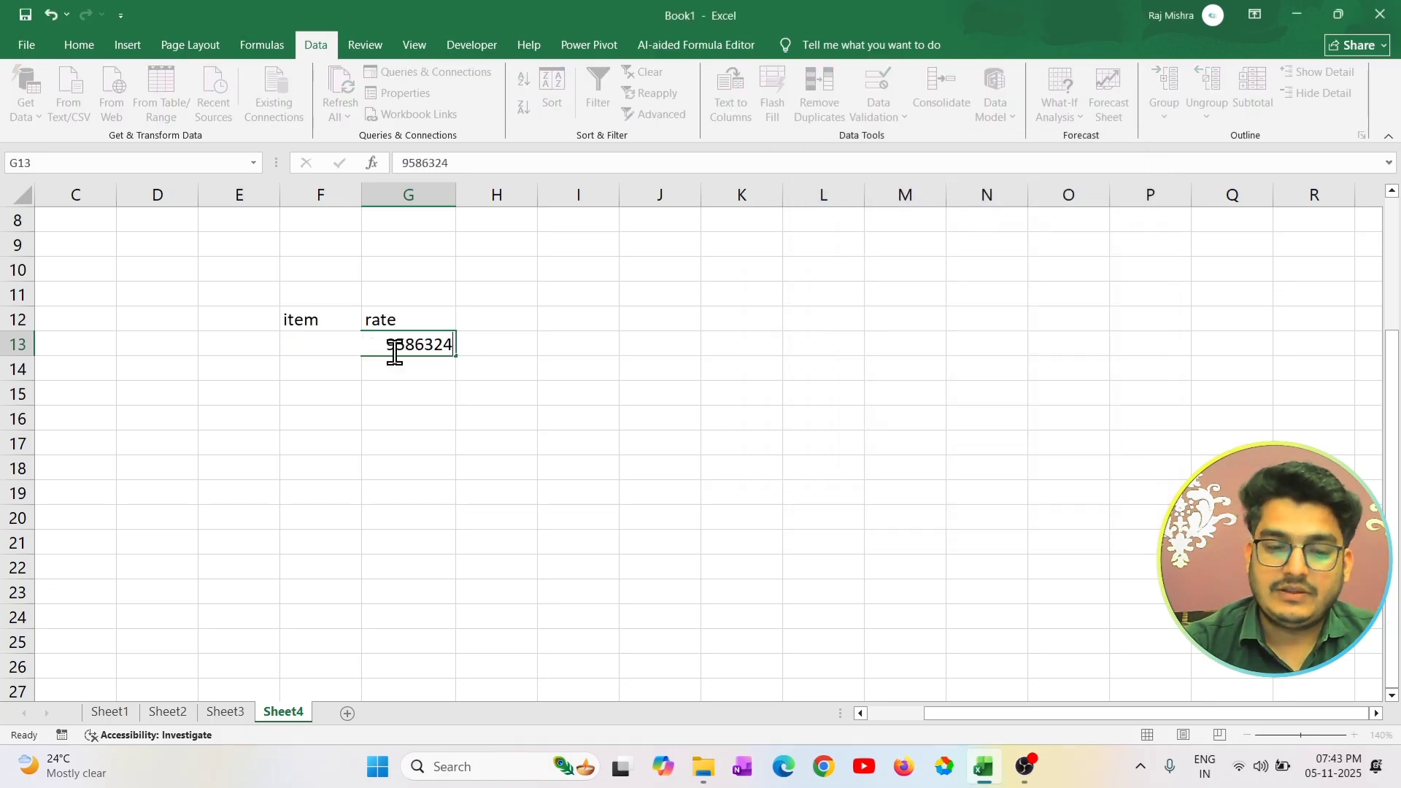
pyautogui.press('Return')
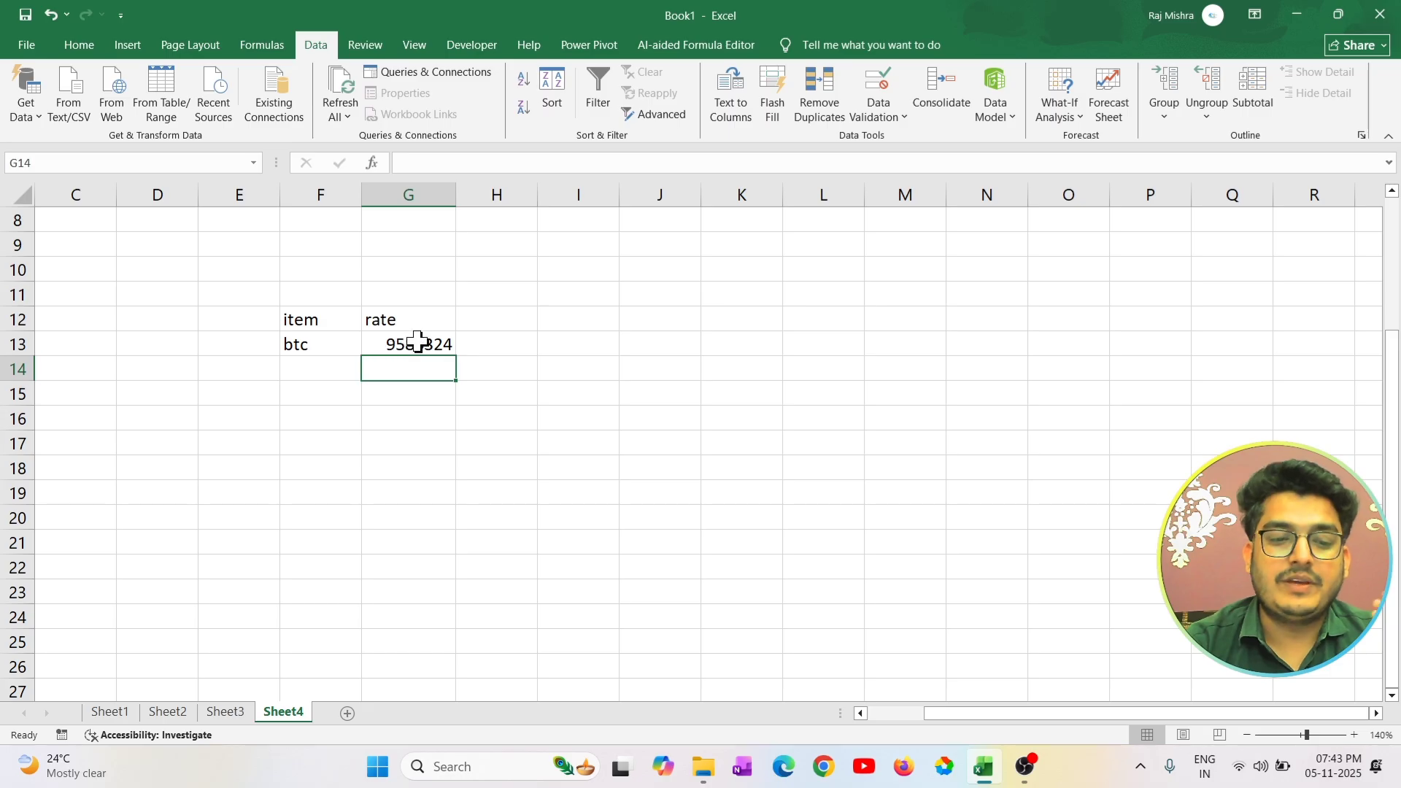
pyautogui.click(419, 345)
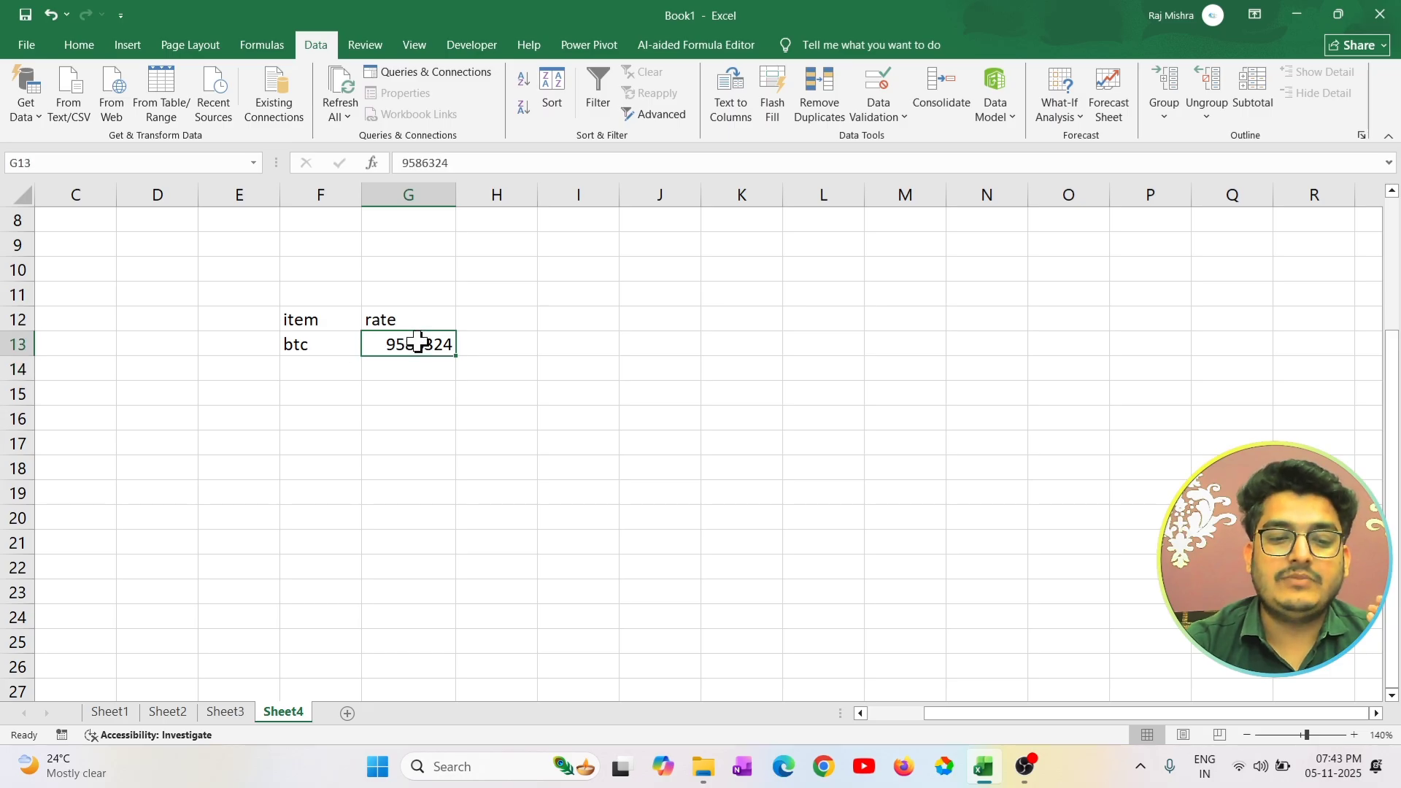
pyautogui.click(1057, 121)
pyautogui.click(1109, 138)
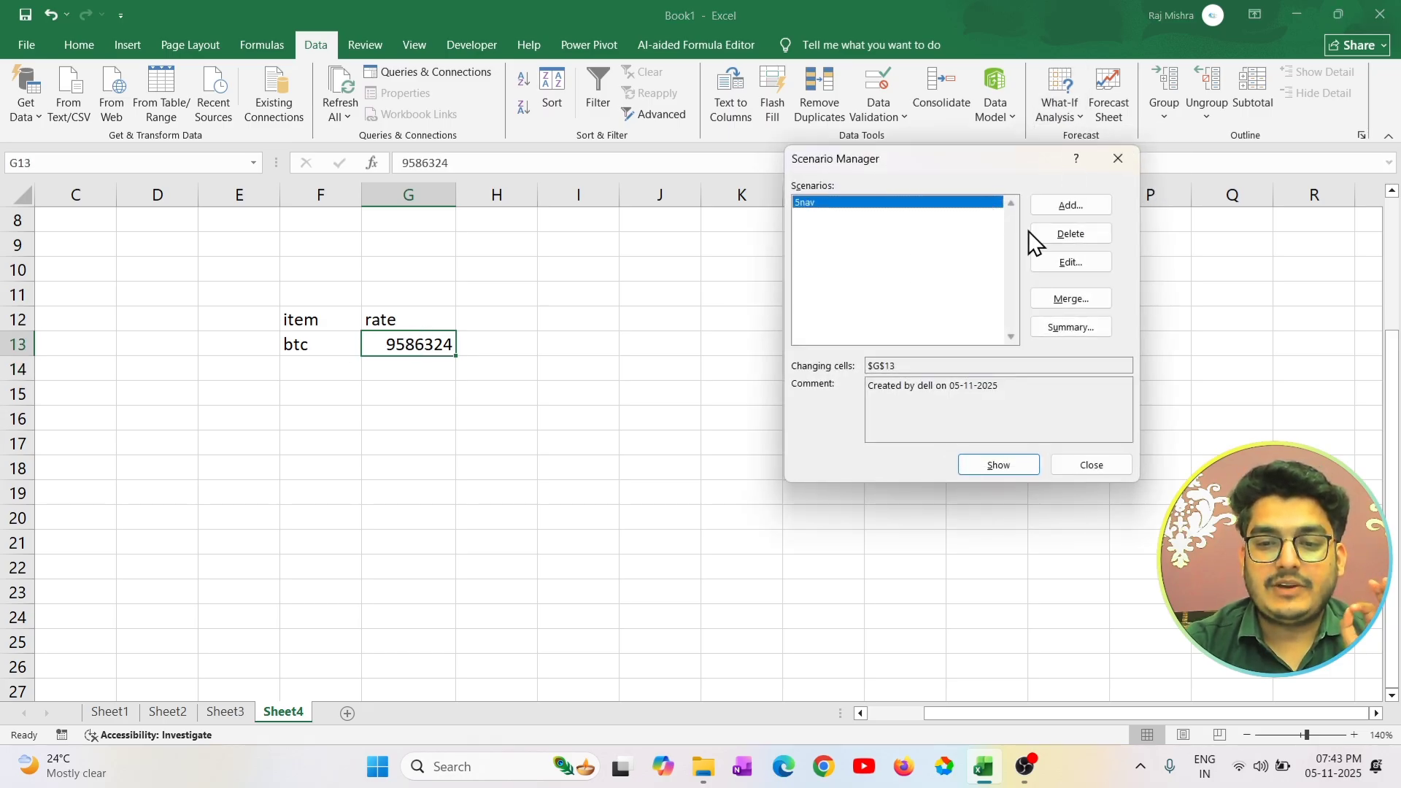
pyautogui.click(1065, 210)
pyautogui.write('6')
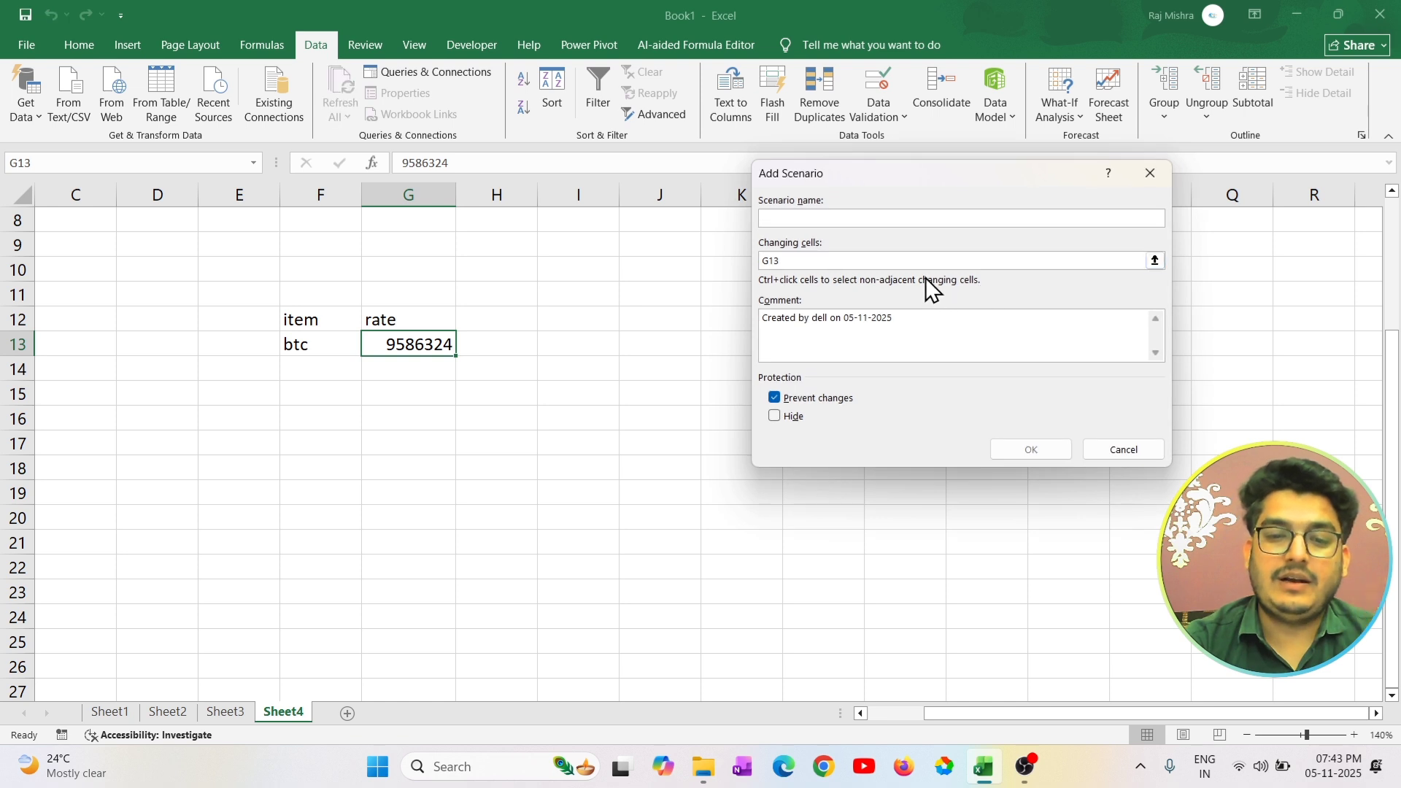
pyautogui.write('nav')
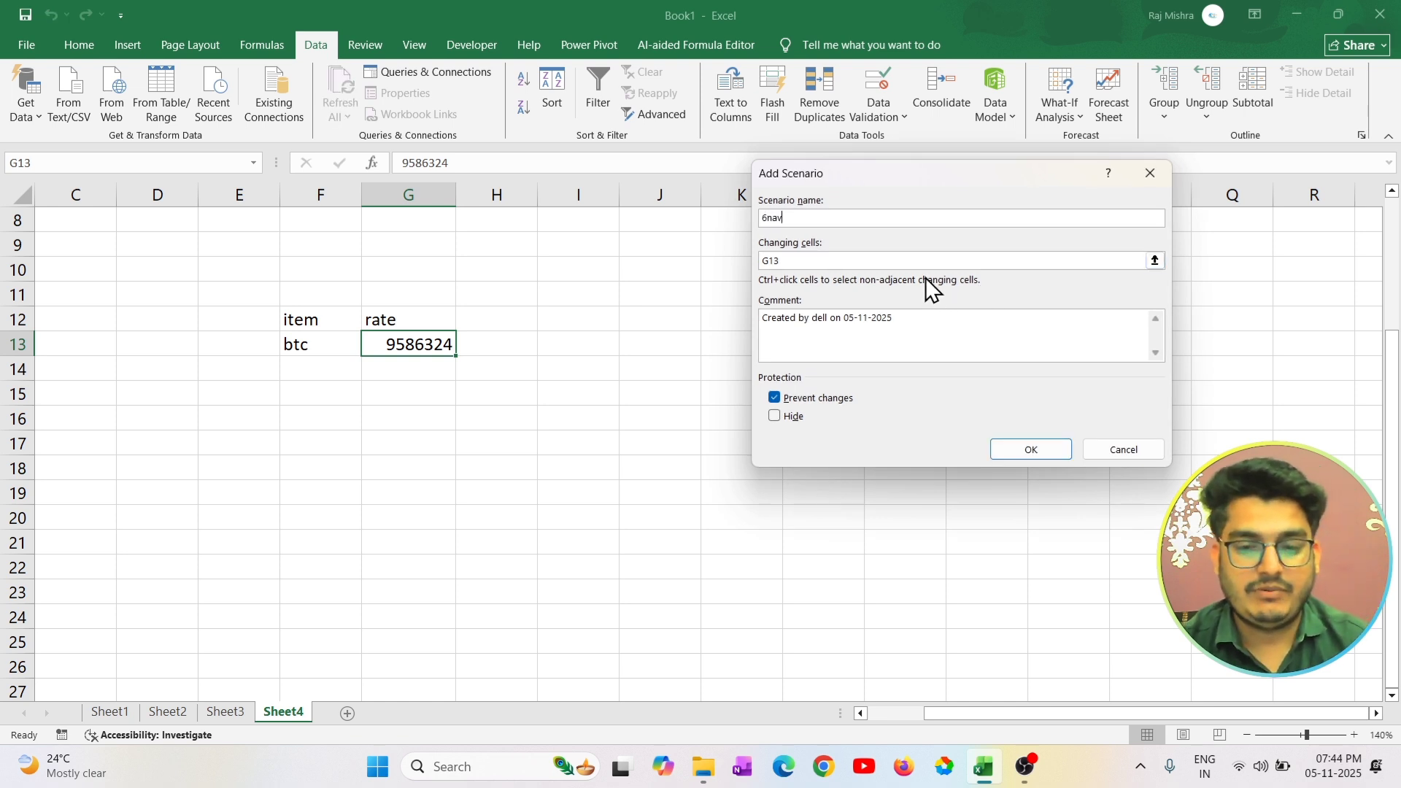
pyautogui.click(1053, 456)
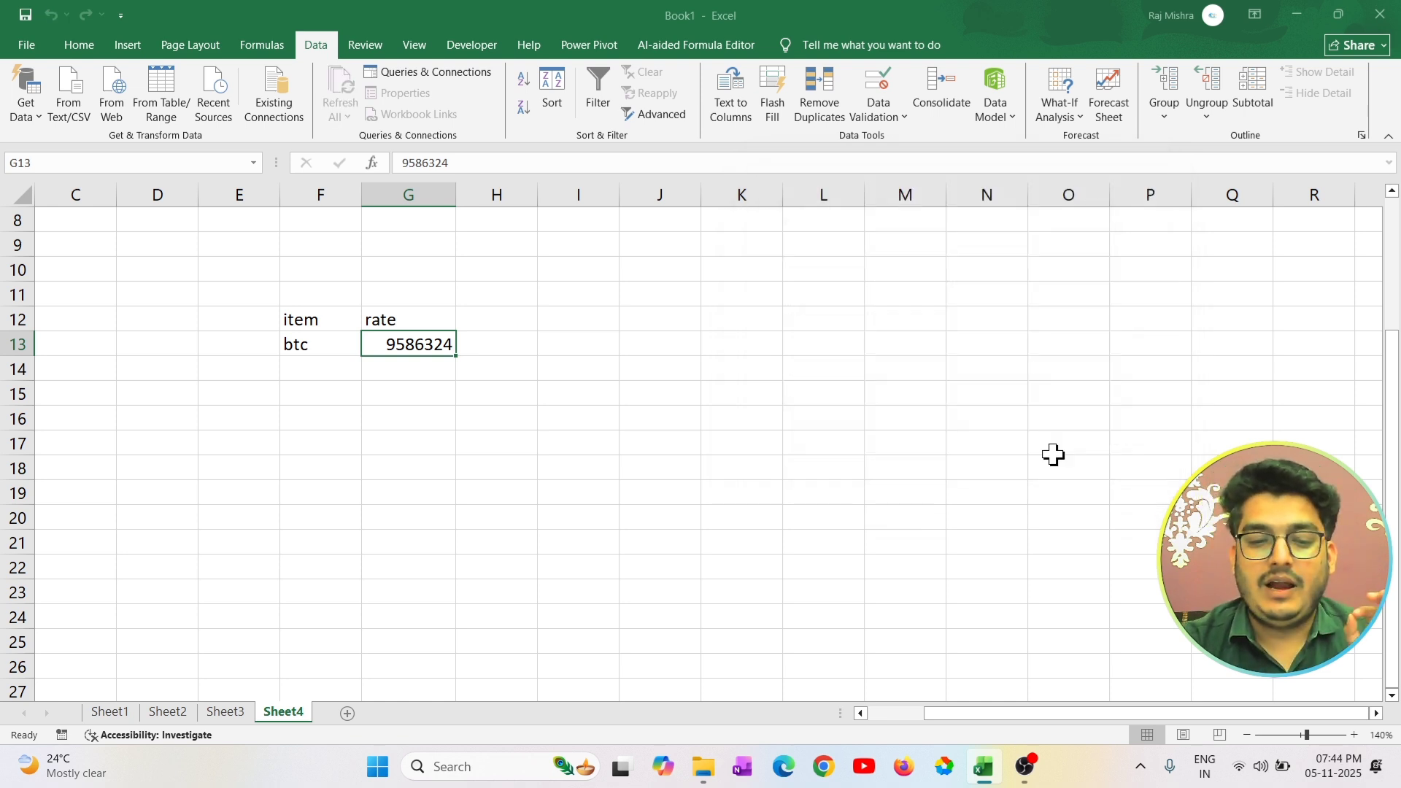
pyautogui.click(965, 362)
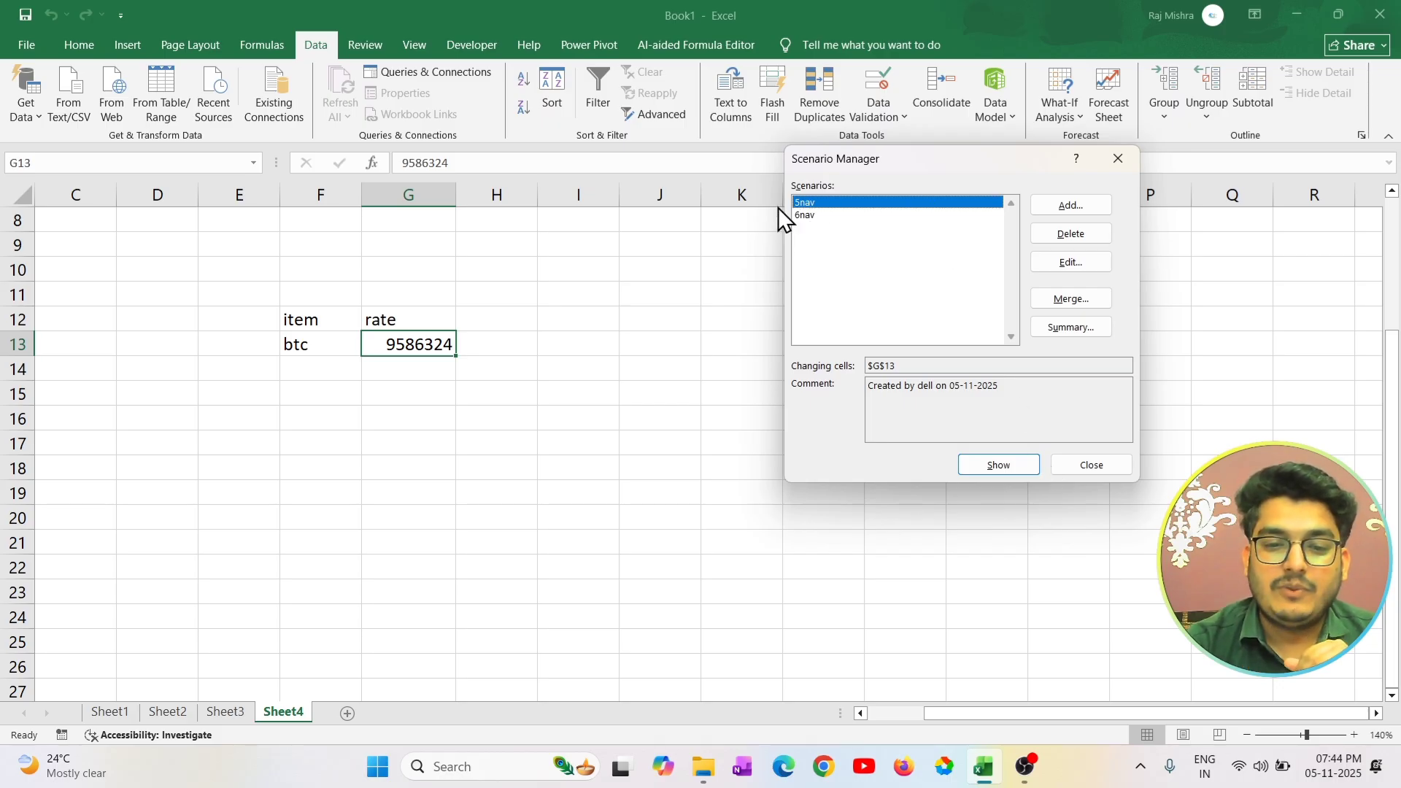
# Show scenario 5nav and then scenario 6nav in G13, and close the Scenario Manager.
pyautogui.click(1019, 470)
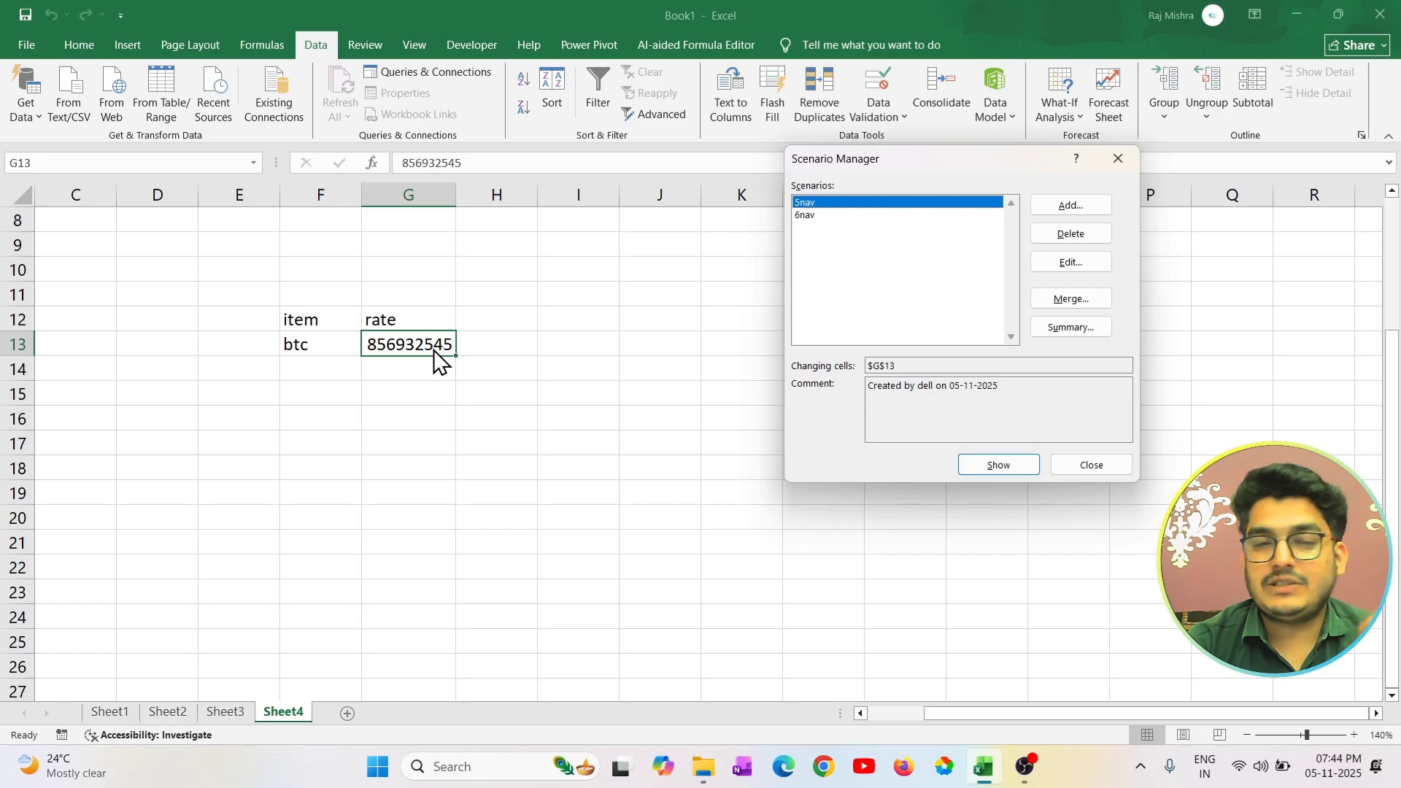
pyautogui.click(833, 215)
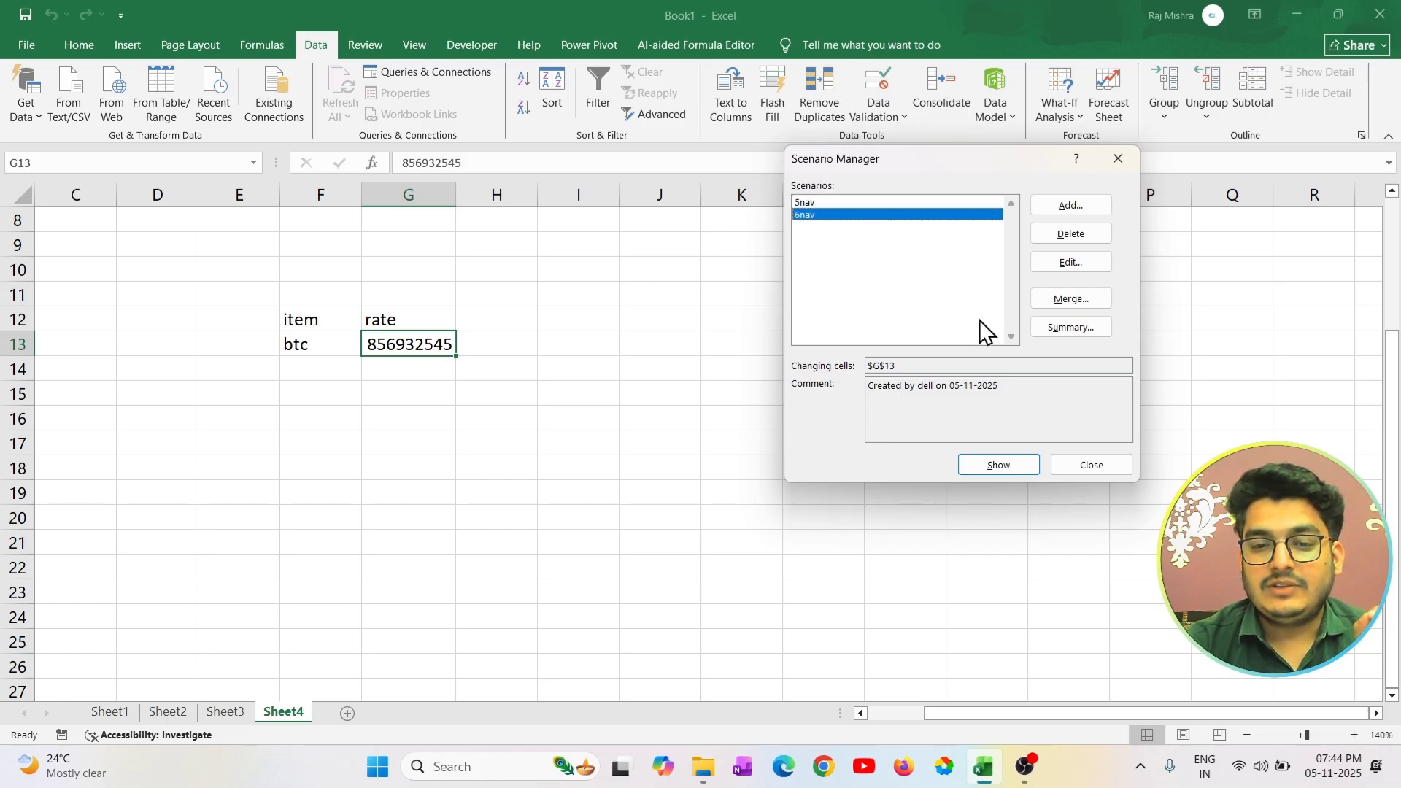
pyautogui.click(999, 467)
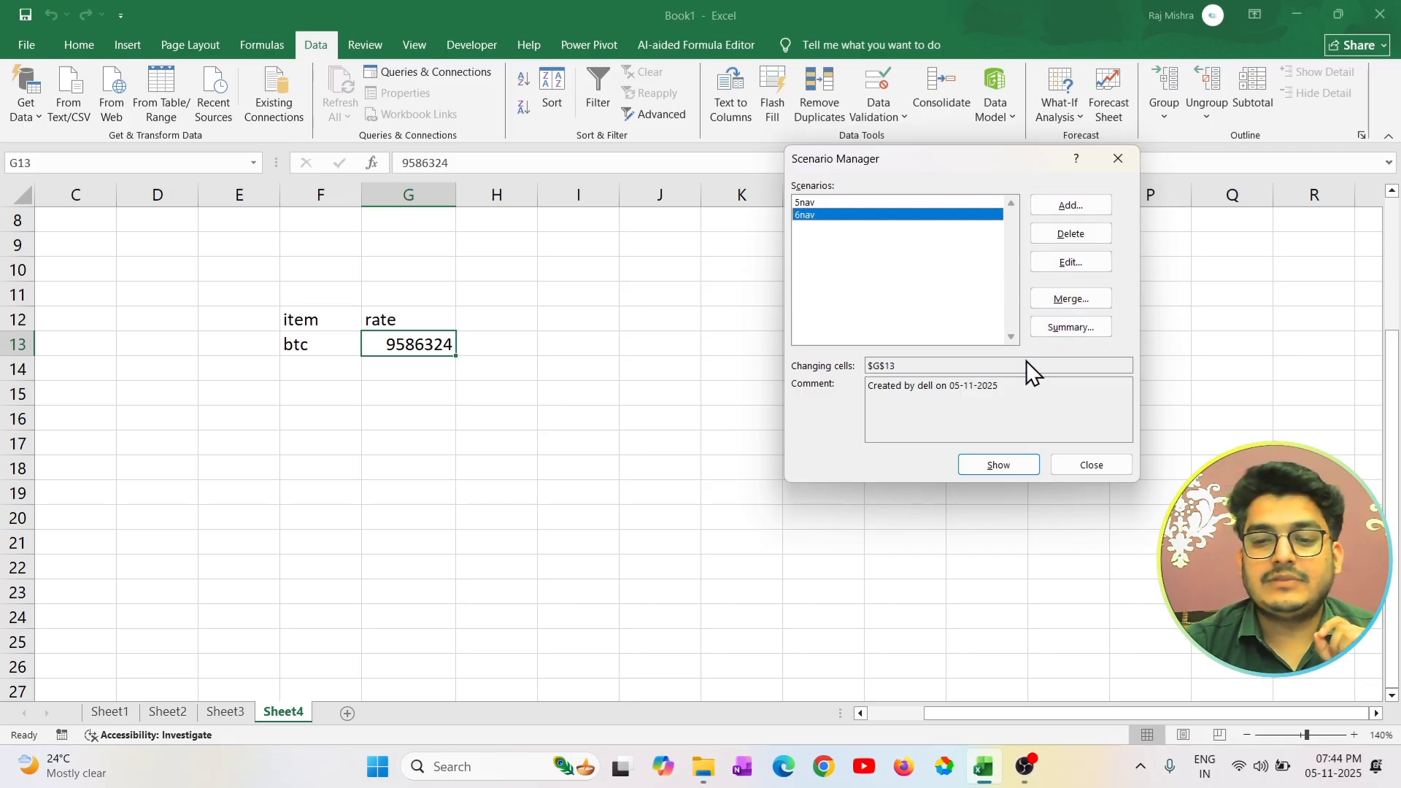
pyautogui.click(1112, 468)
pyautogui.click(1062, 112)
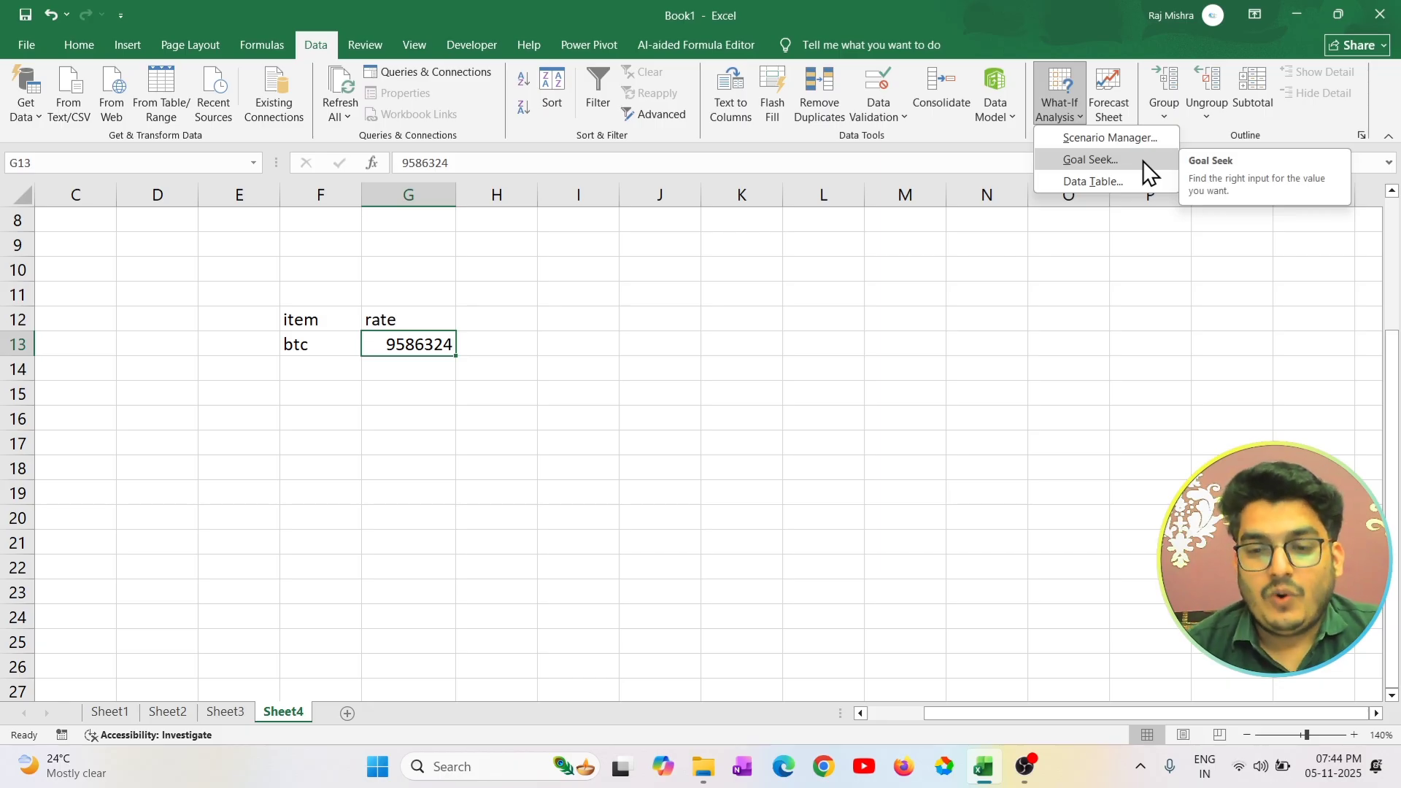
pyautogui.click(495, 442)
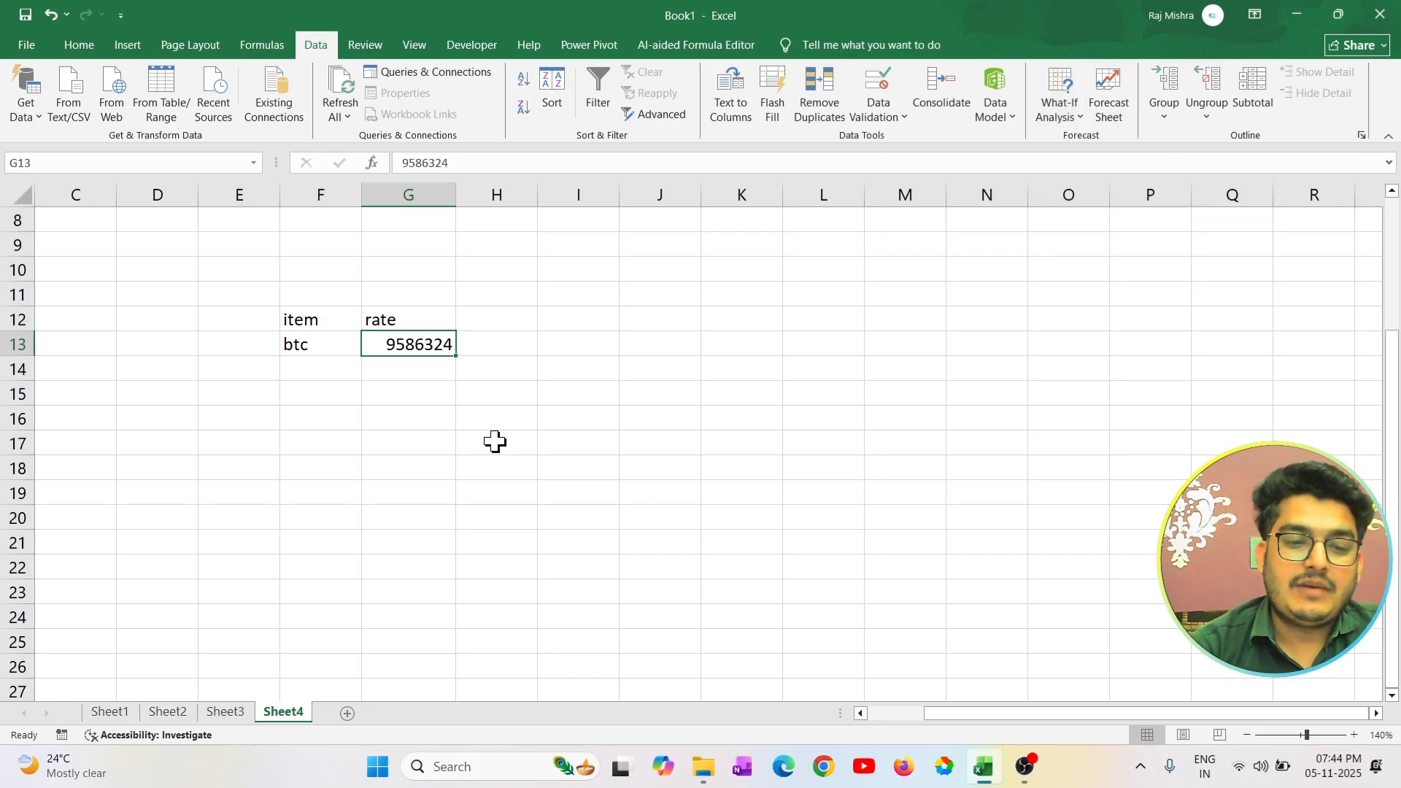
# Enter the headers pro, qut and rate in F18 to H18 below the btc table.
pyautogui.scroll(-2, 495, 442)
pyautogui.press('Left')
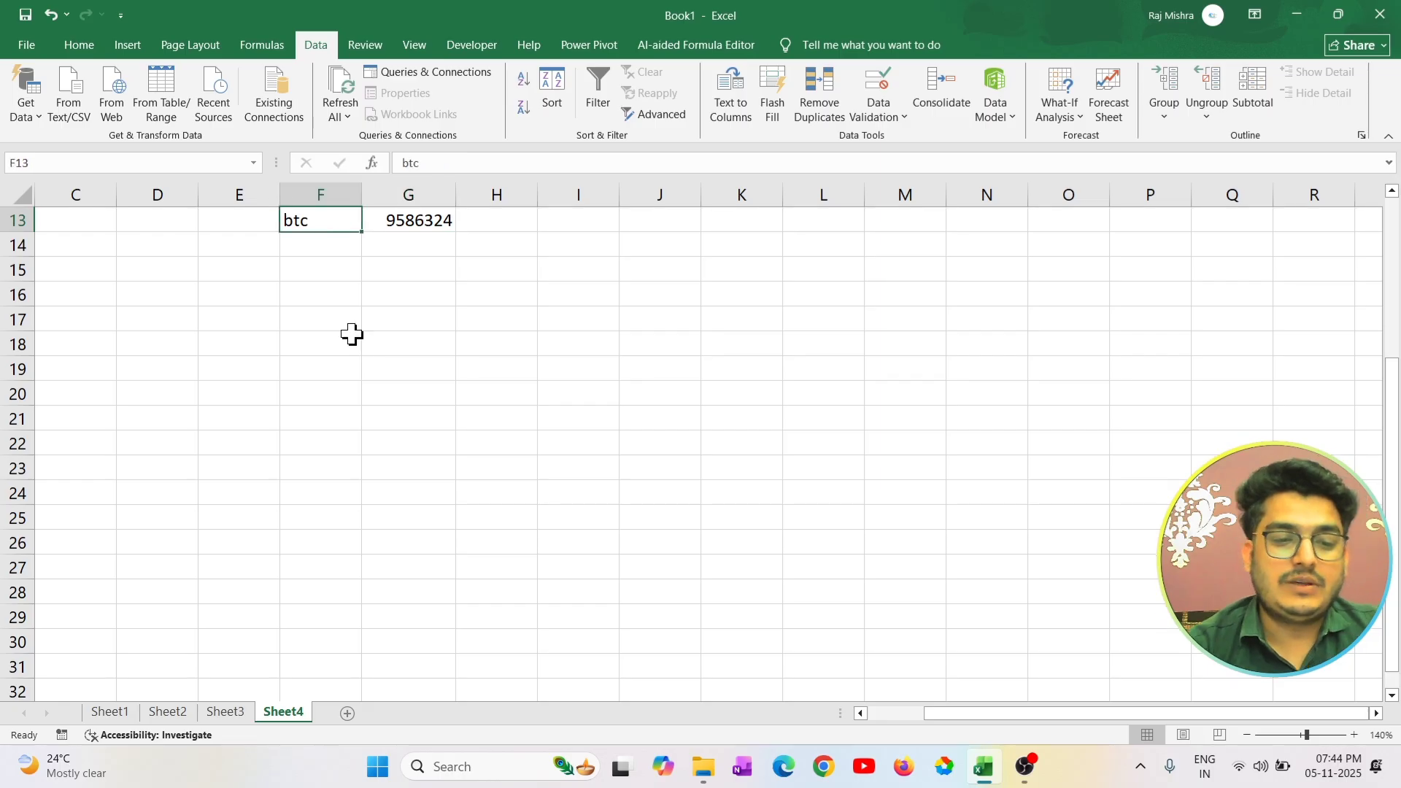
pyautogui.click(353, 335)
pyautogui.write('pro')
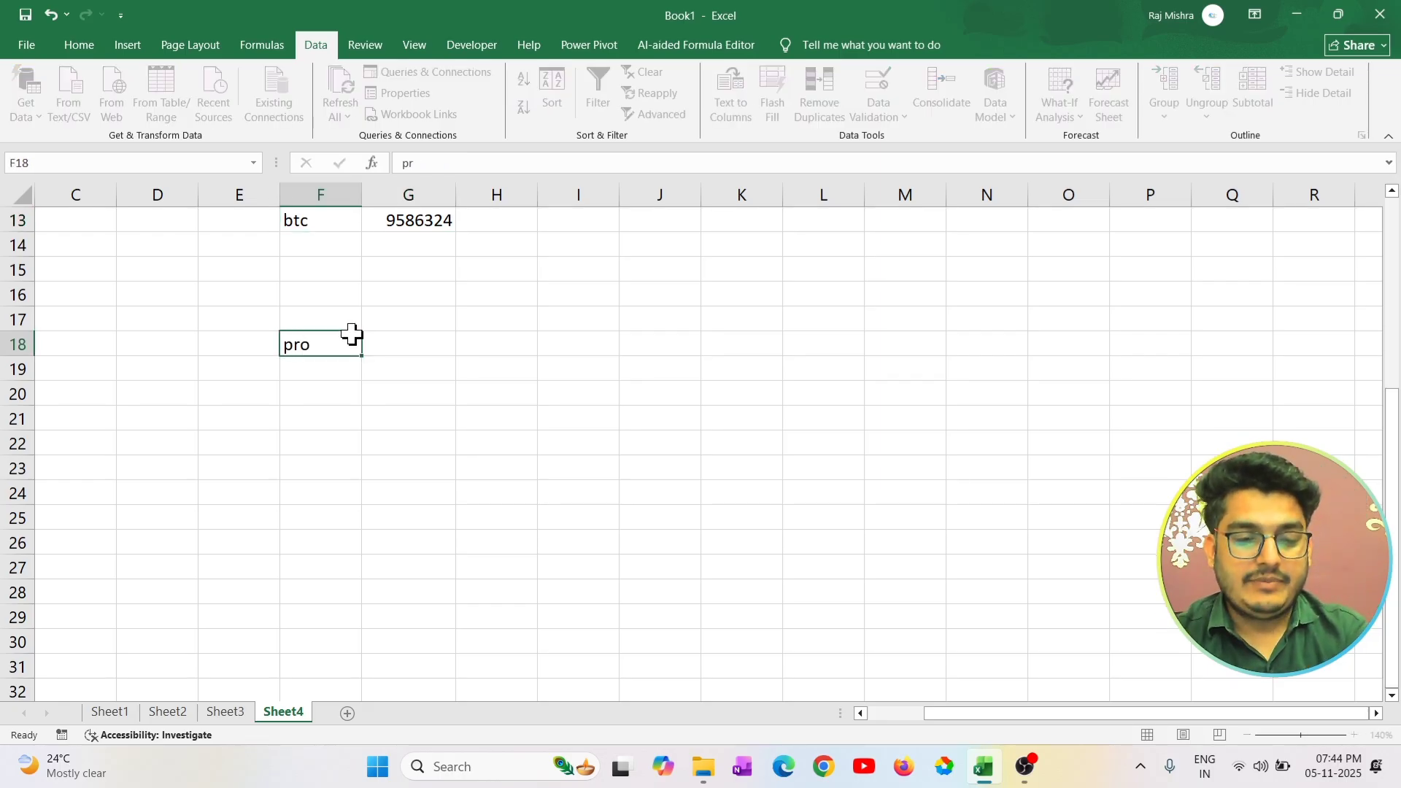
pyautogui.press('Tab')
pyautogui.write('qut')
pyautogui.press('Tab')
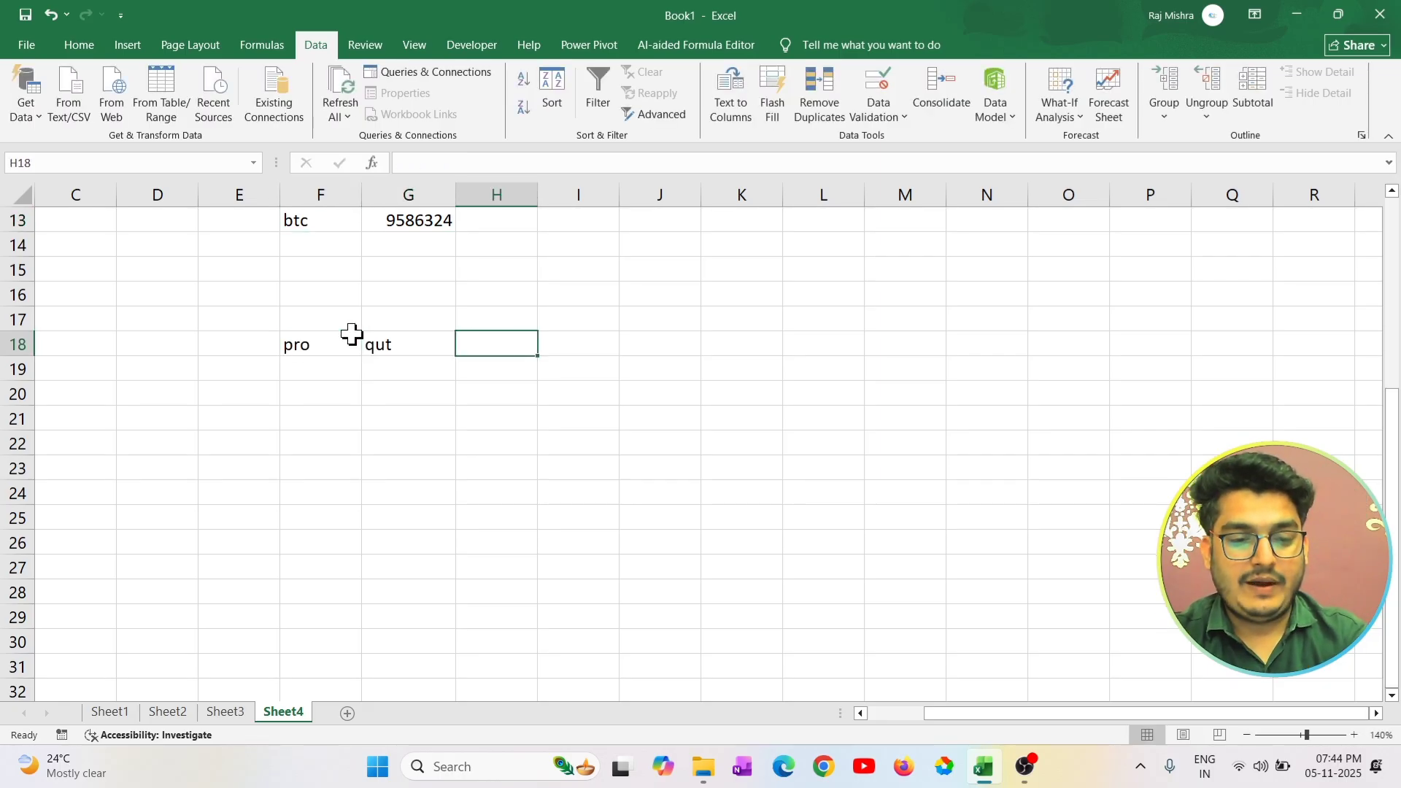
pyautogui.write('rate')
pyautogui.press('Return')
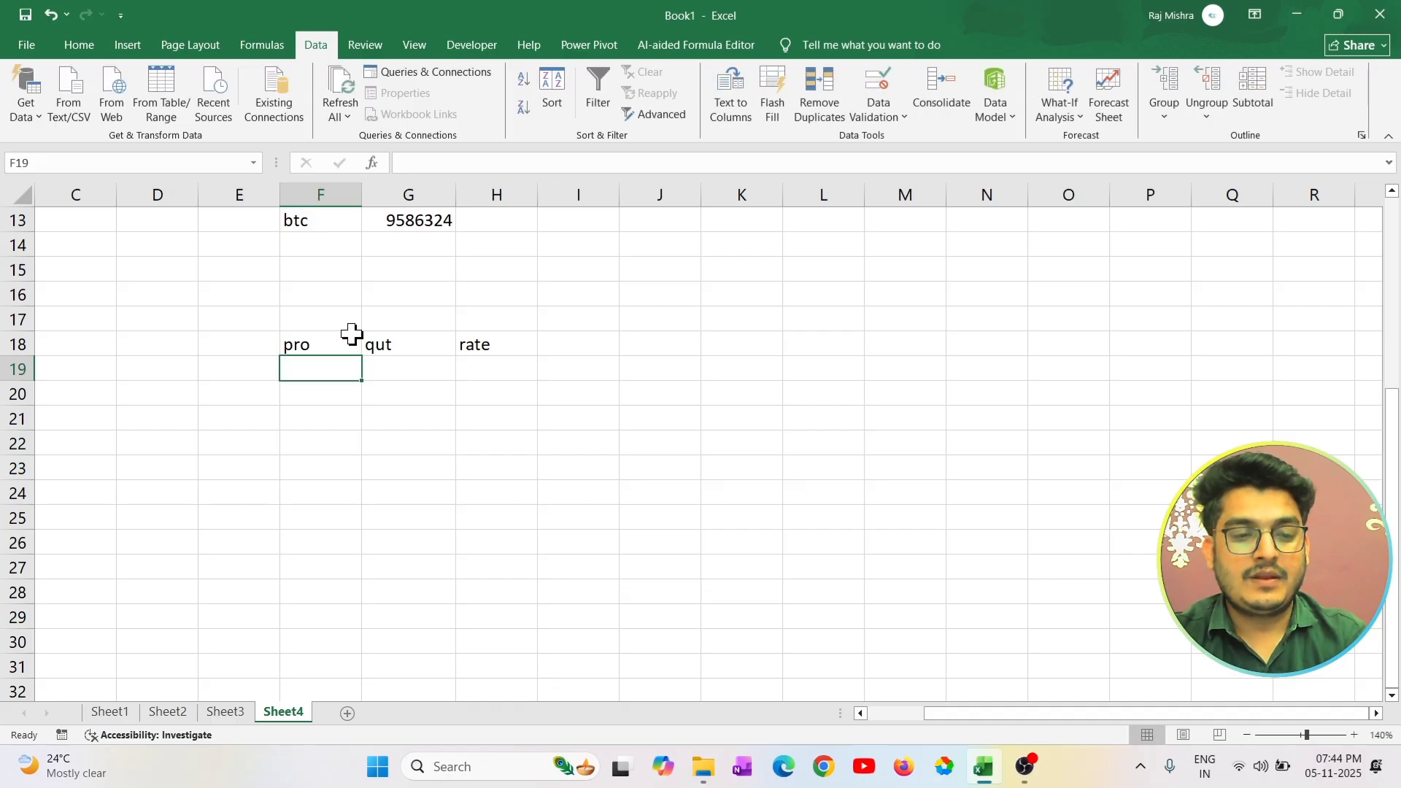
# Fill row 19 with product abc, quantity 5.5 and rate 85.65.
pyautogui.write('abc')
pyautogui.press('Tab')
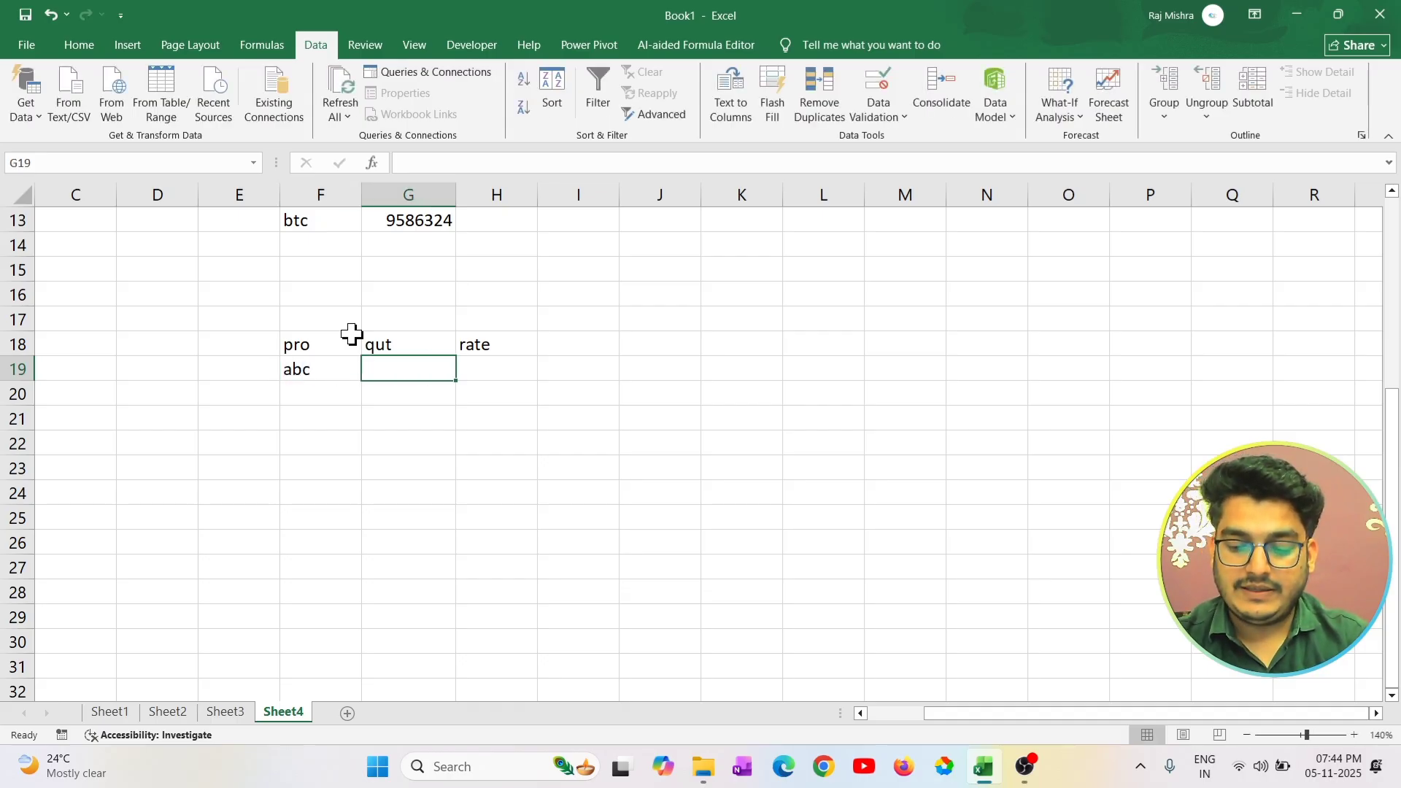
pyautogui.write('5.5')
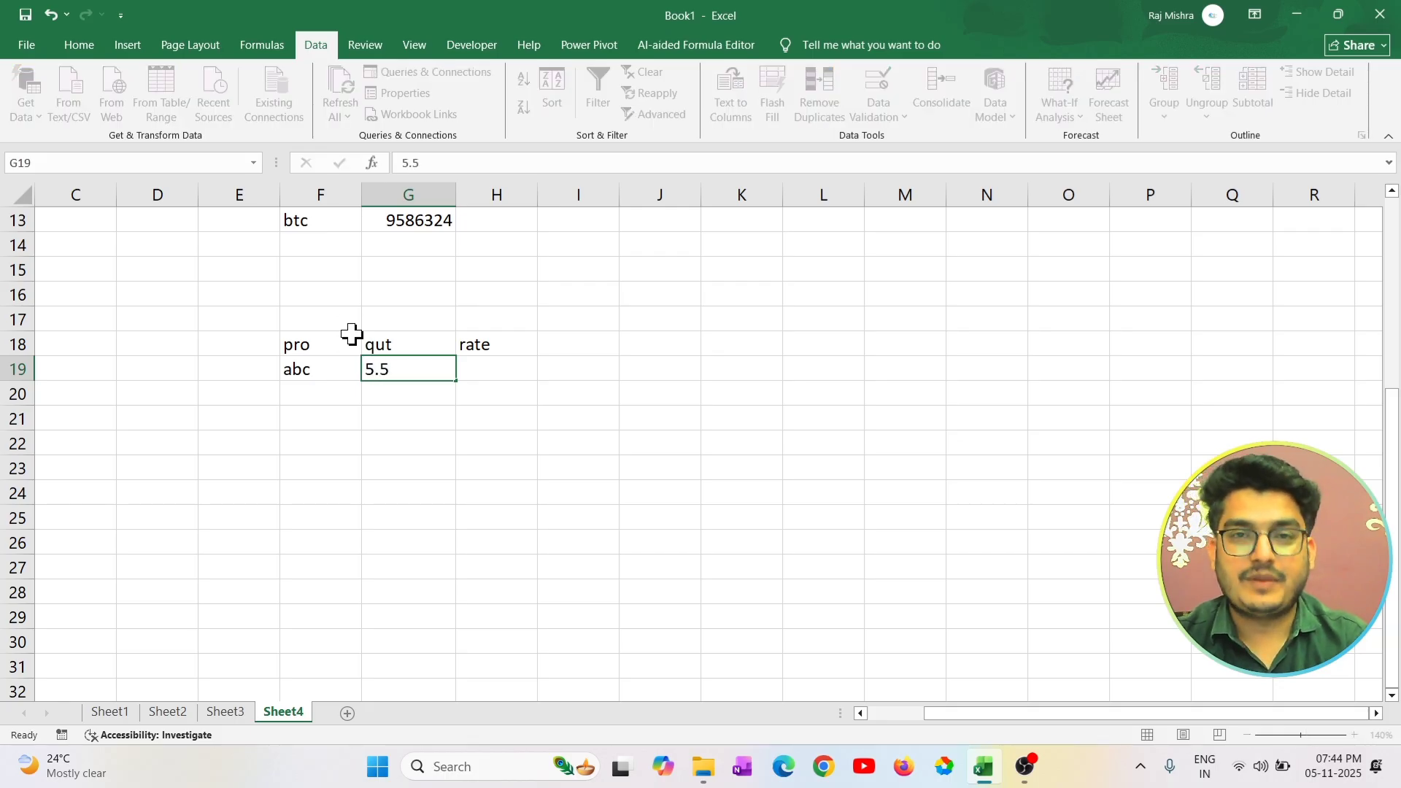
pyautogui.press('Tab')
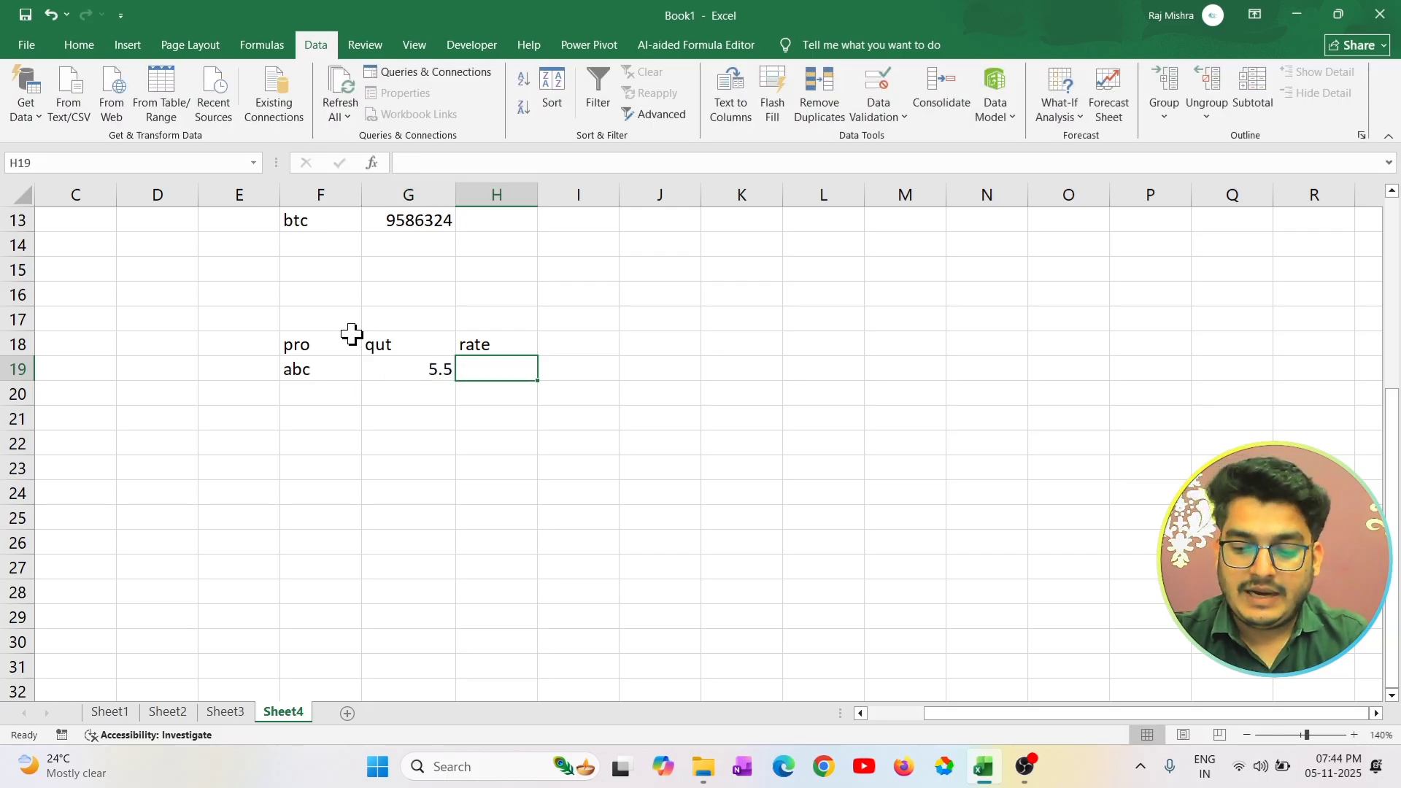
pyautogui.write('85.65')
pyautogui.press('Tab')
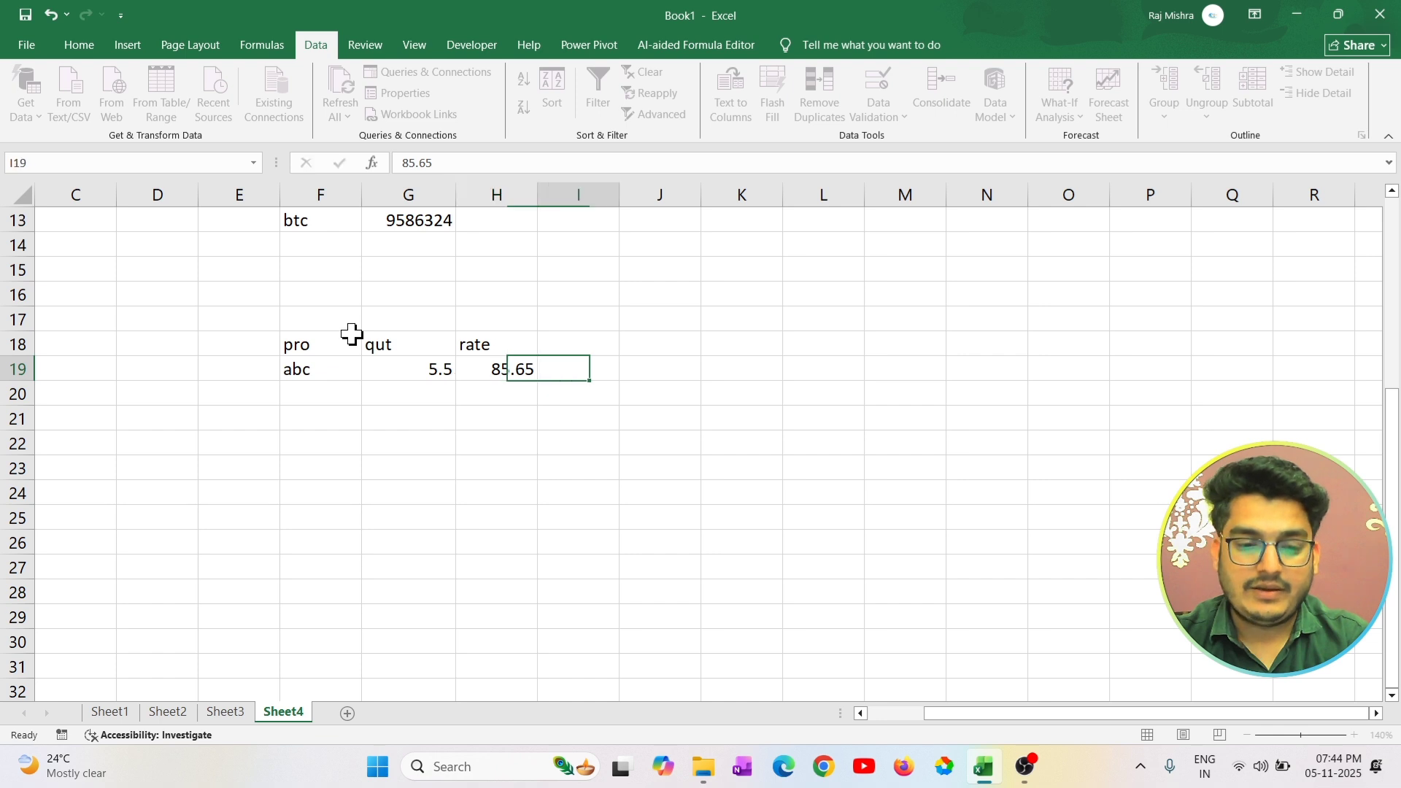
# Enter the header total in I18, beside the rate header.
pyautogui.press('Up')
pyautogui.write('=')
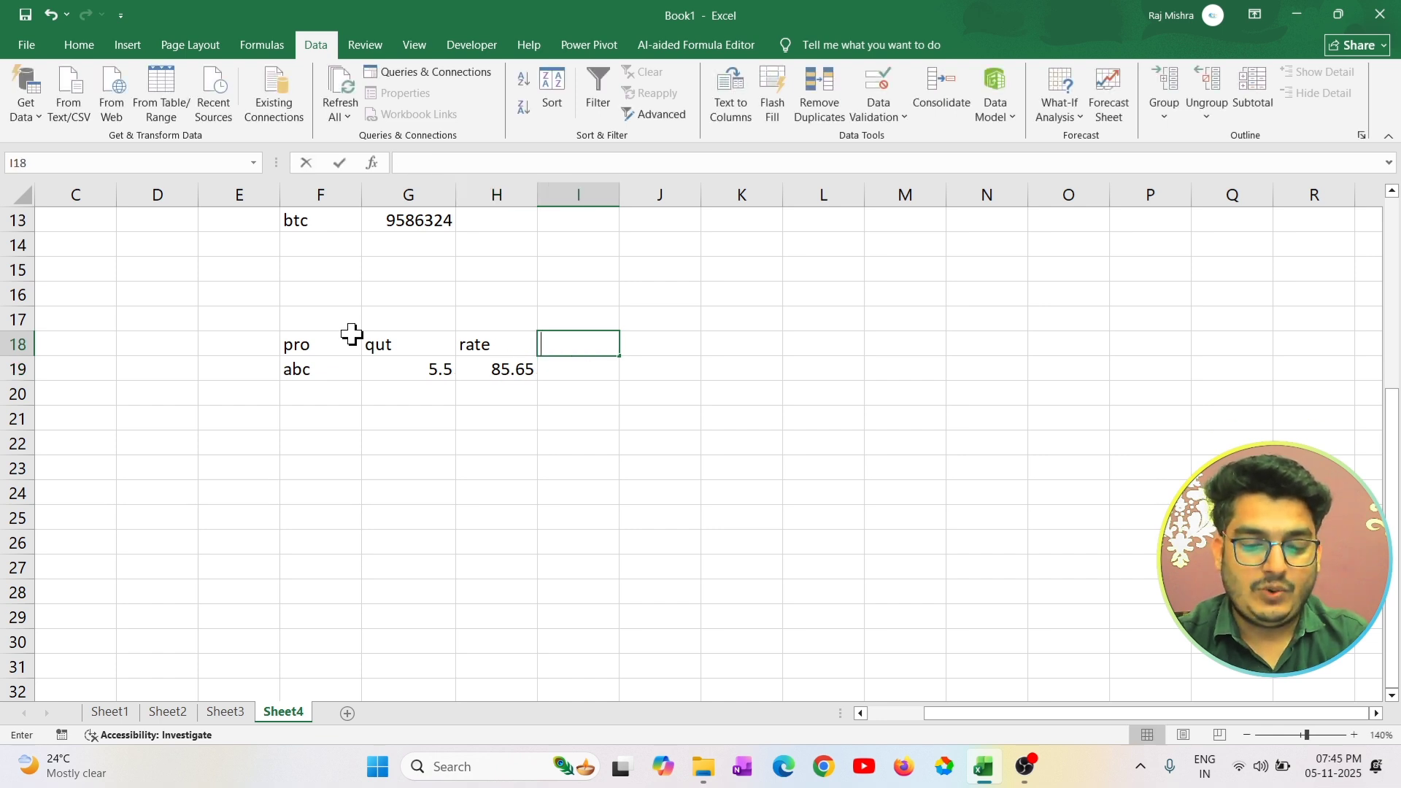
pyautogui.press('BackSpace')
pyautogui.write('tt')
pyautogui.press('BackSpace')
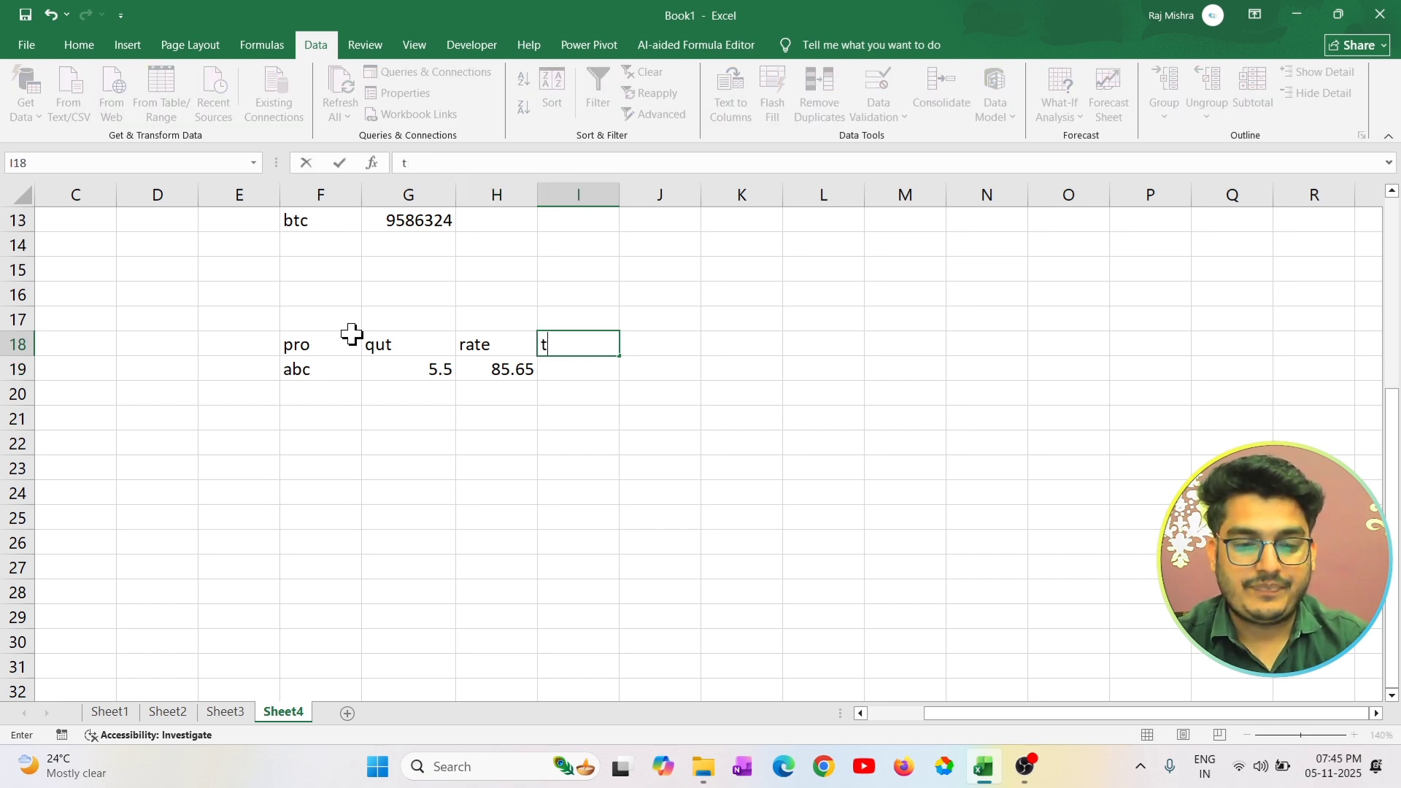
pyautogui.write('otal')
pyautogui.press('Return')
# Calculate the total for product abc in I19 by multiplying rate by quantity with =H19*G19.
pyautogui.write('=')
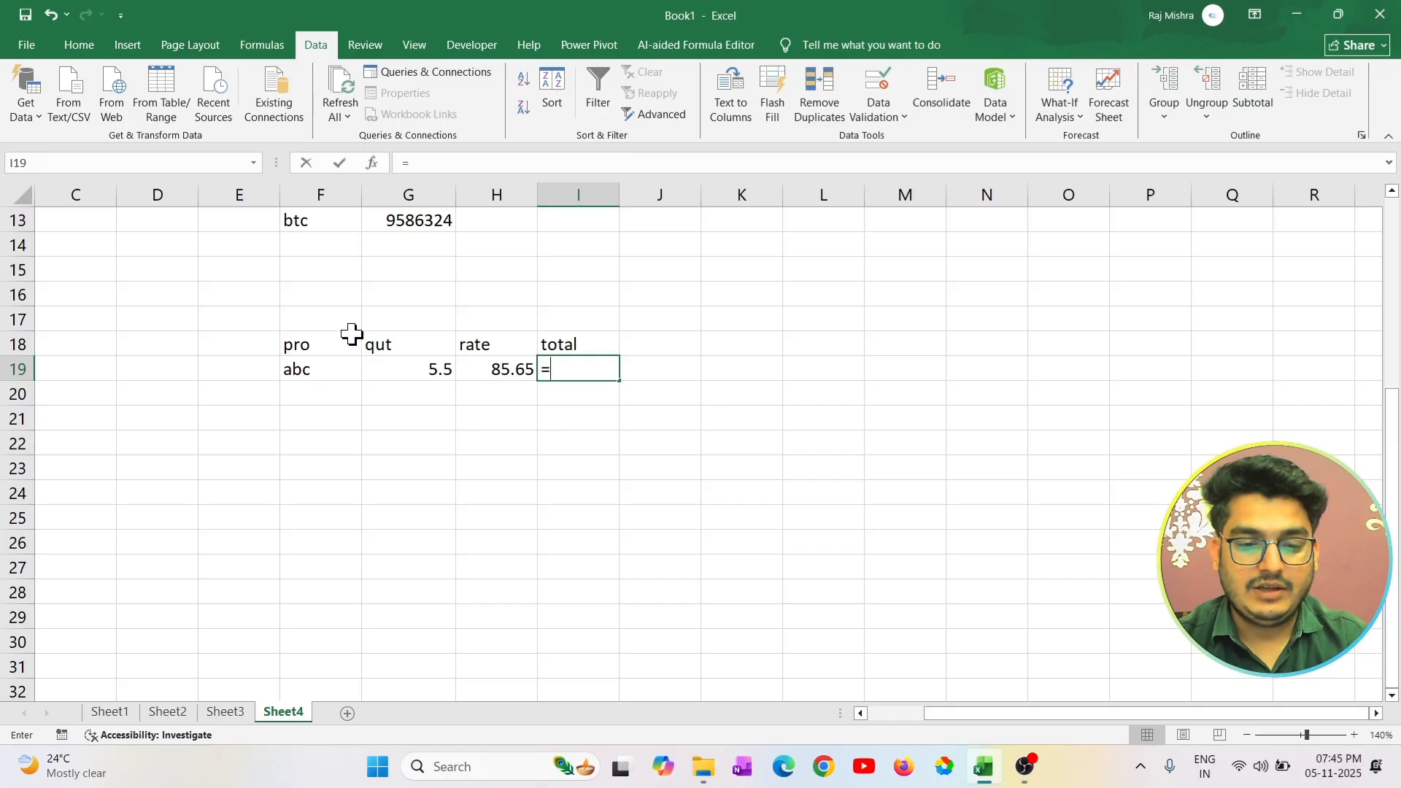
pyautogui.click(481, 368)
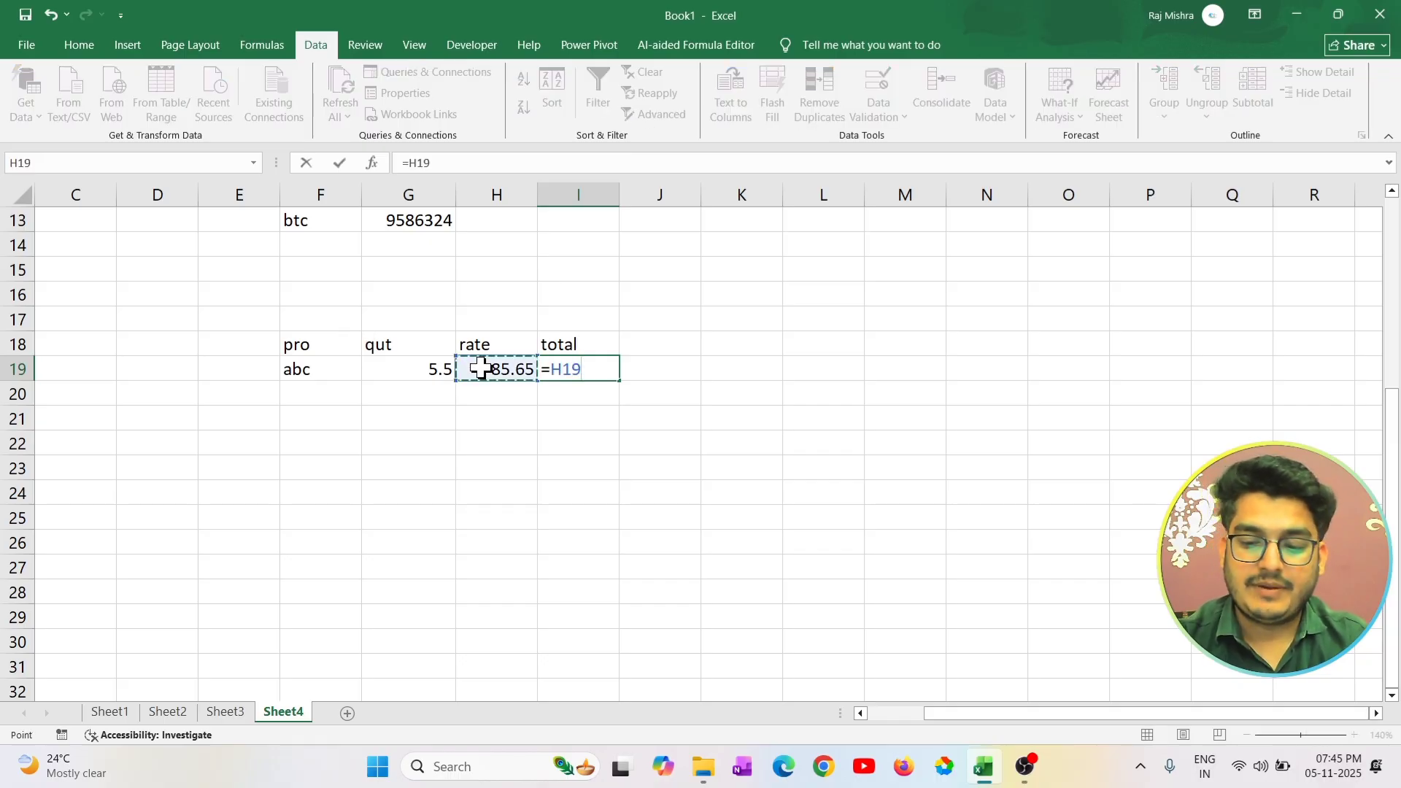
pyautogui.write('*')
pyautogui.click(420, 373)
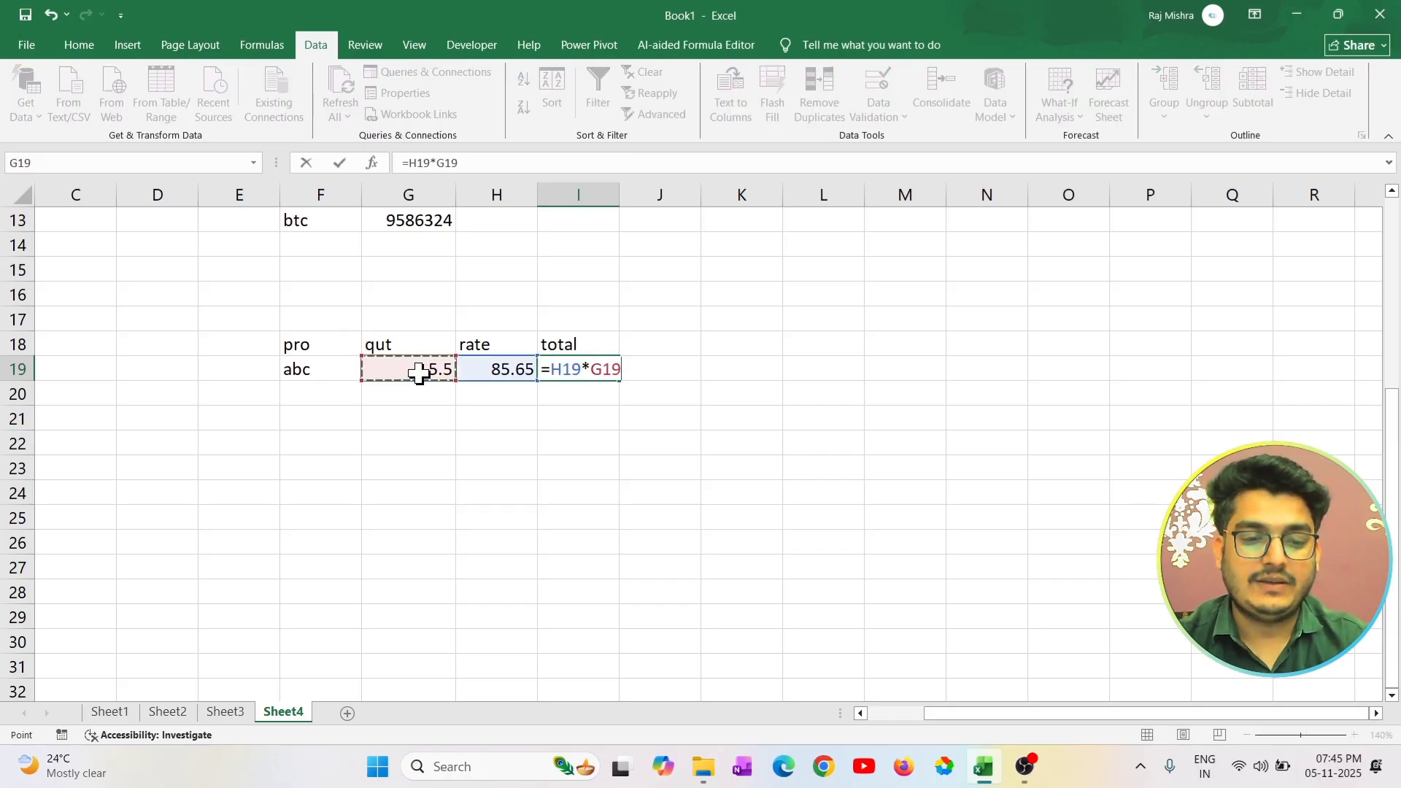
pyautogui.press('Return')
pyautogui.click(604, 376)
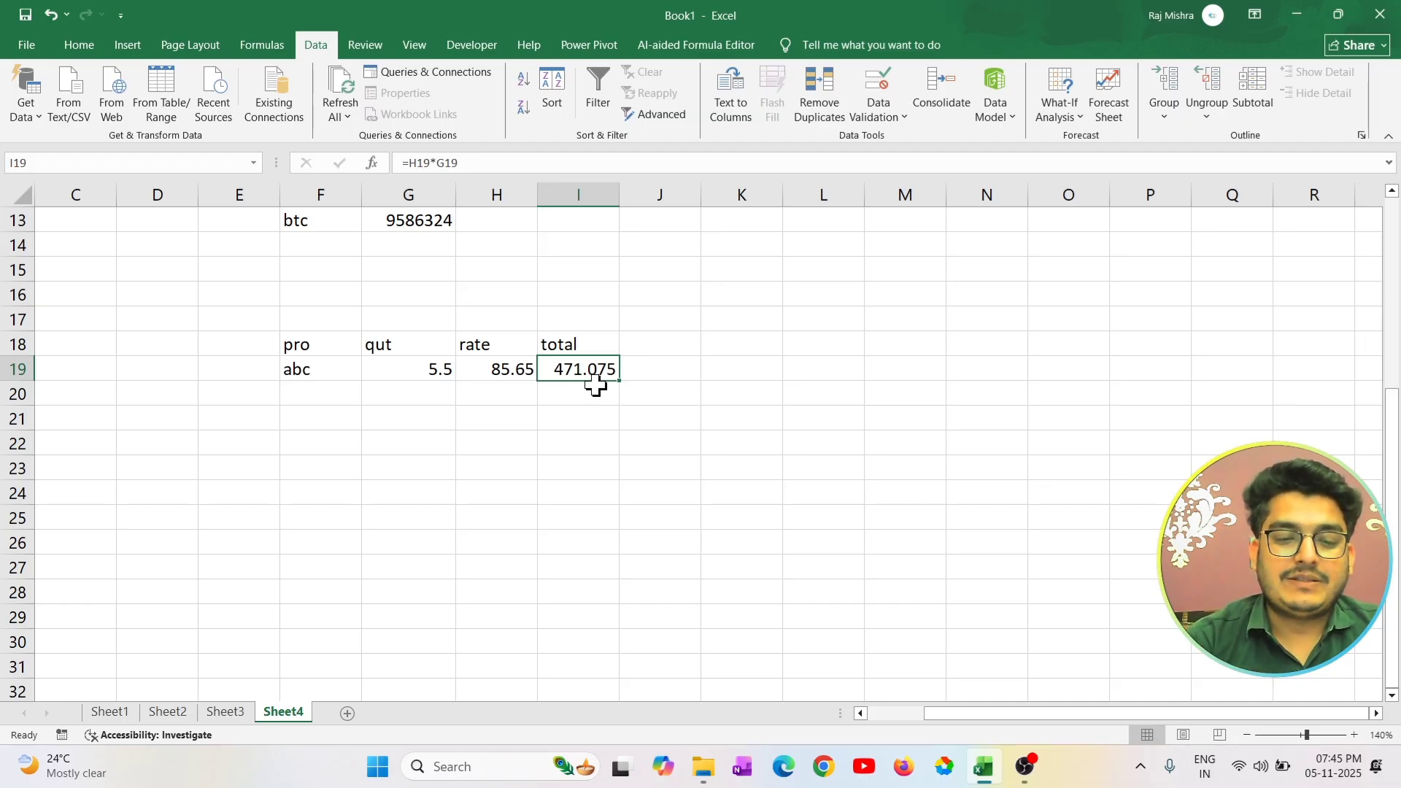
pyautogui.click(425, 360)
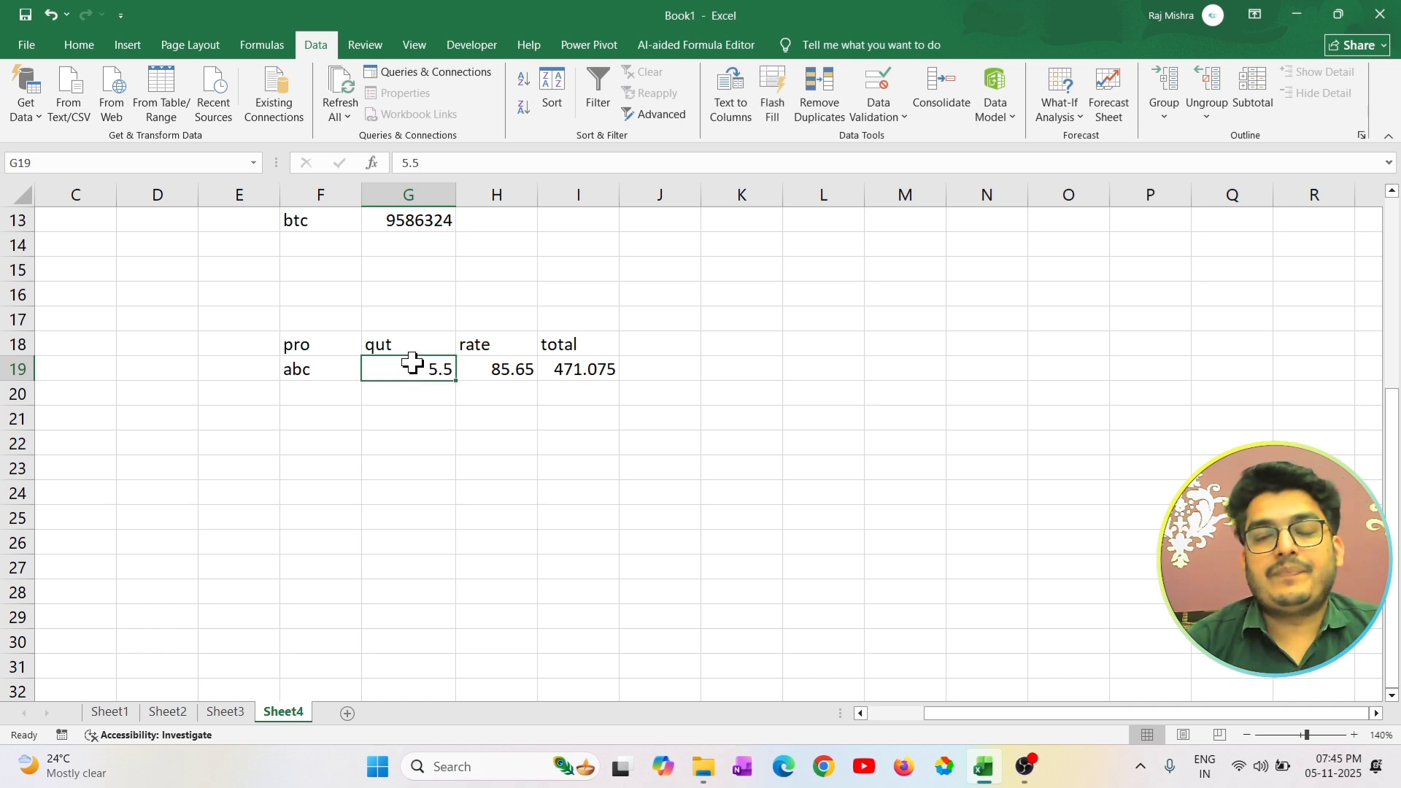
pyautogui.click(476, 371)
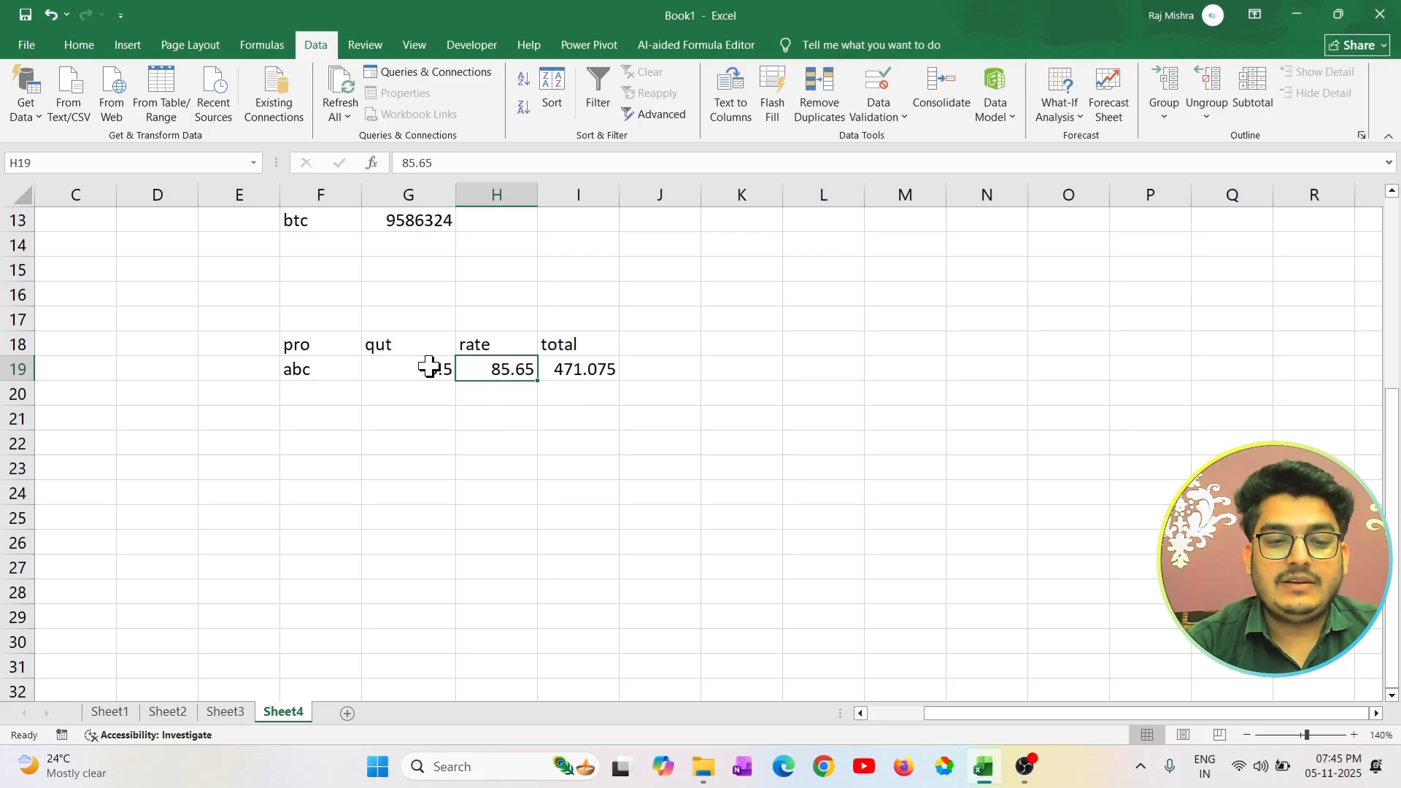
# Run Goal Seek on the total in I19 with target value 420, changing the rate in H19, and keep the solution.
pyautogui.click(608, 370)
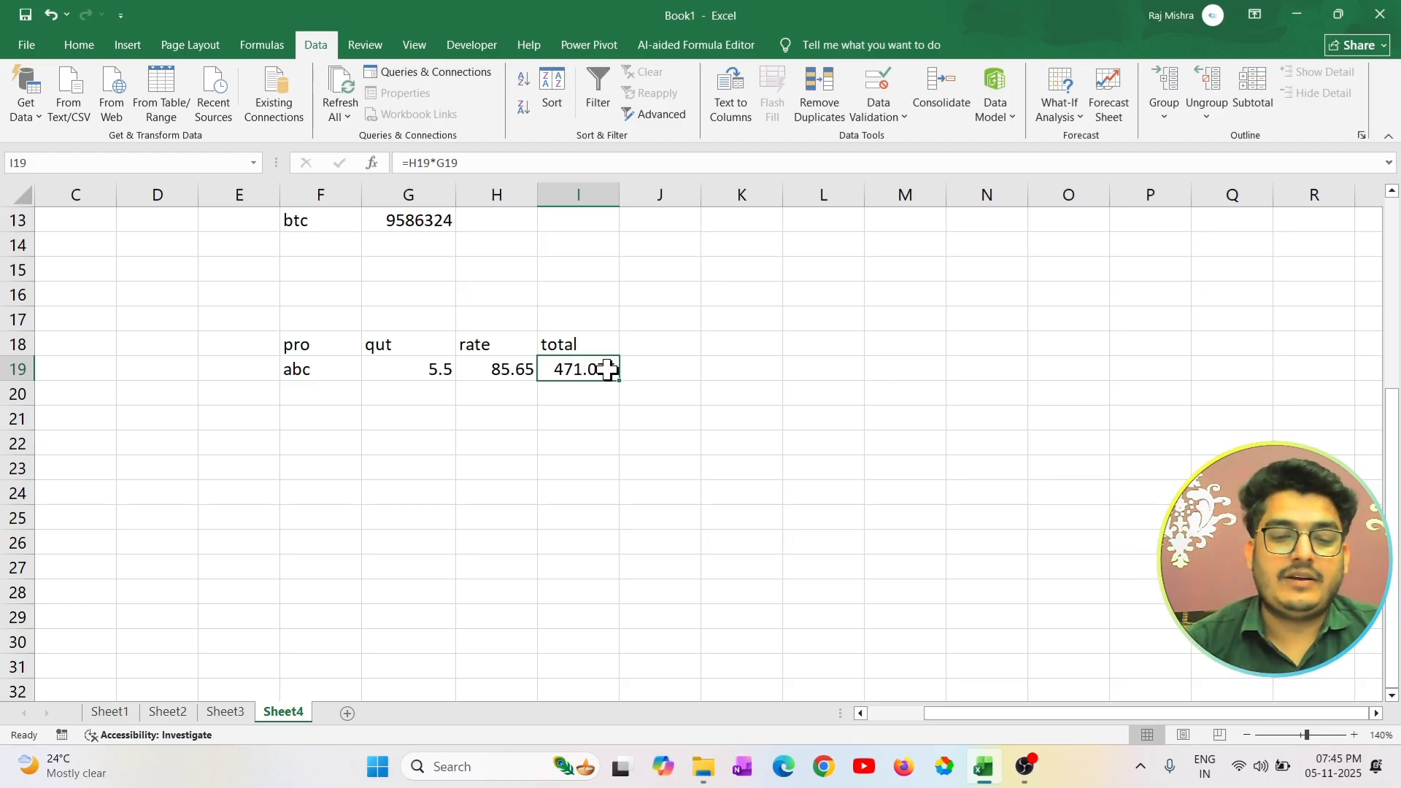
pyautogui.click(996, 115)
pyautogui.click(1062, 115)
pyautogui.click(1061, 112)
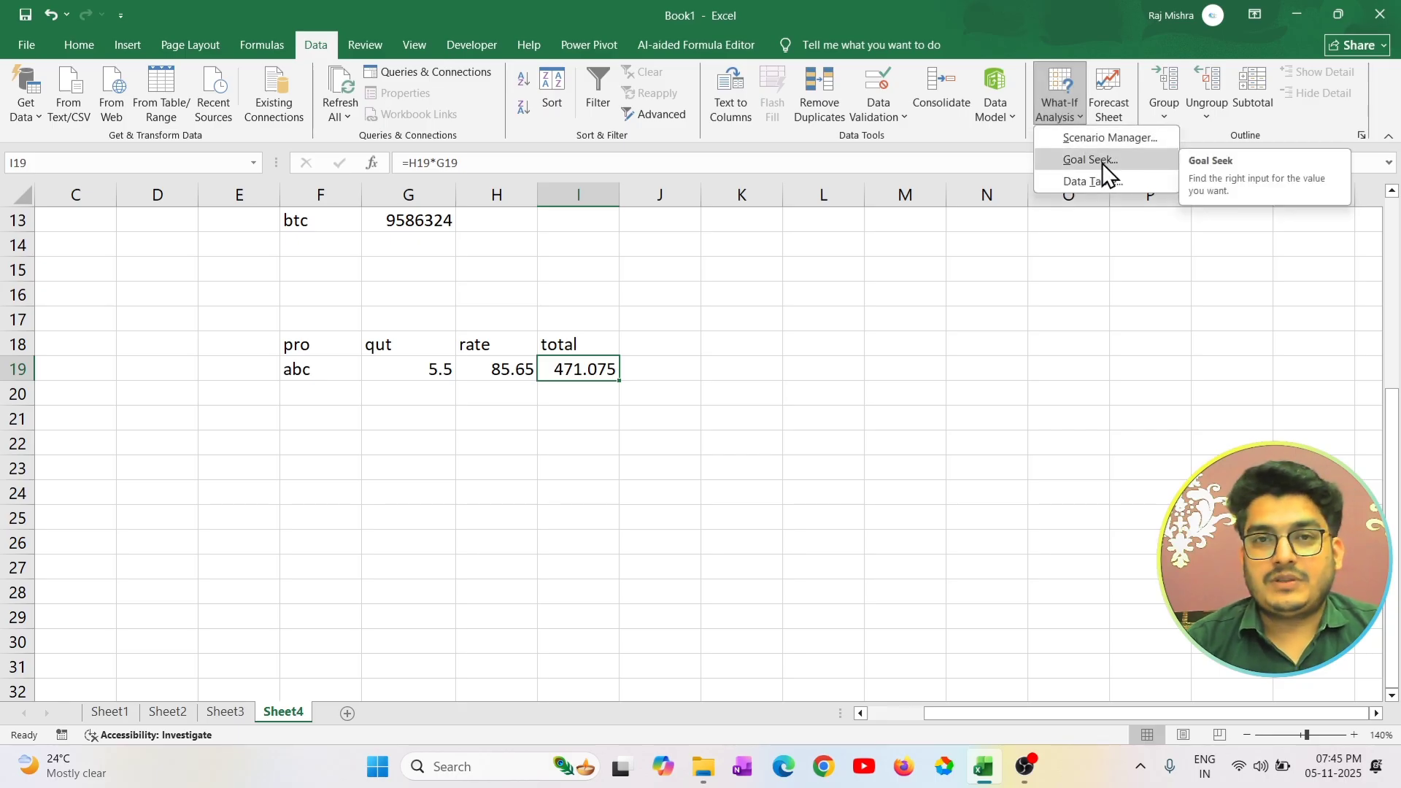
pyautogui.click(1139, 162)
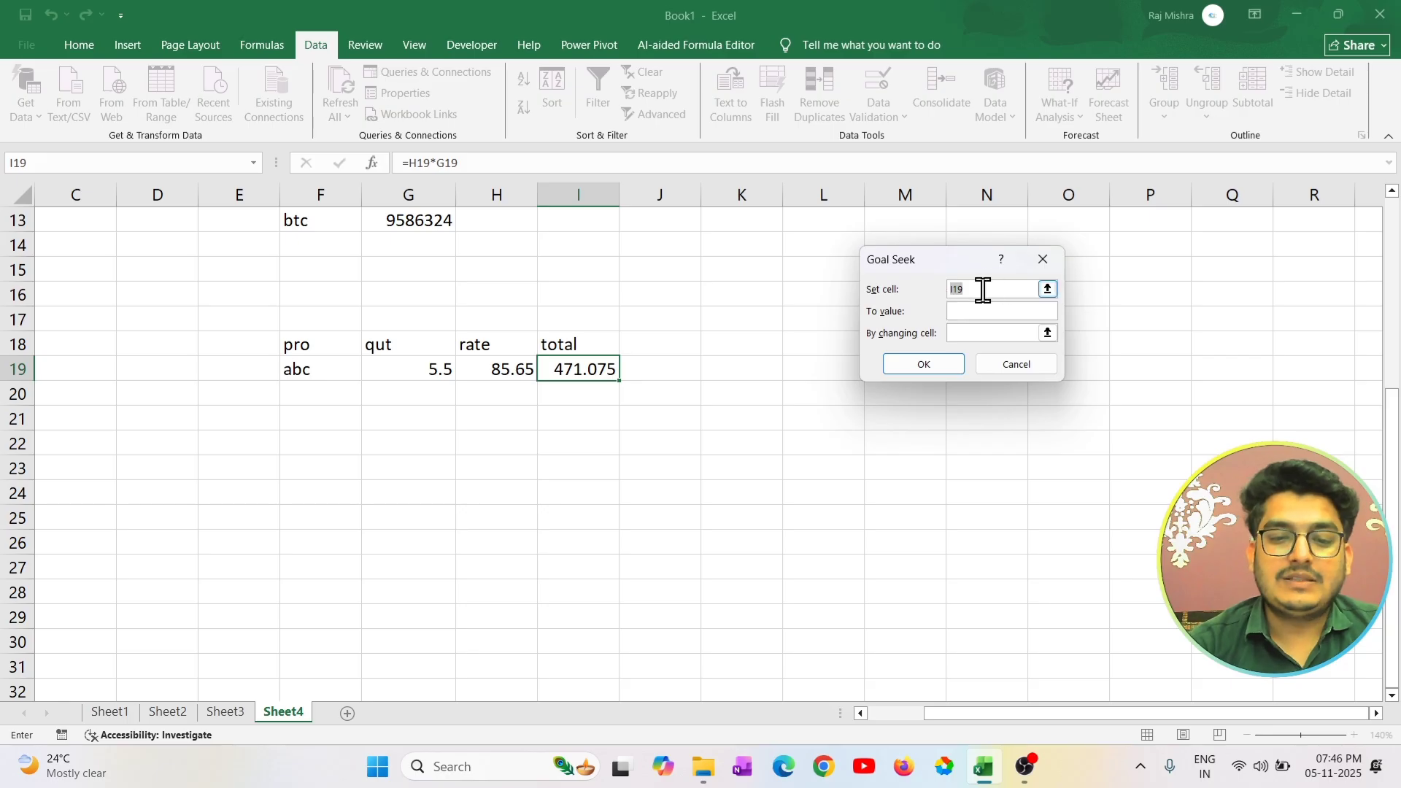
pyautogui.click(586, 371)
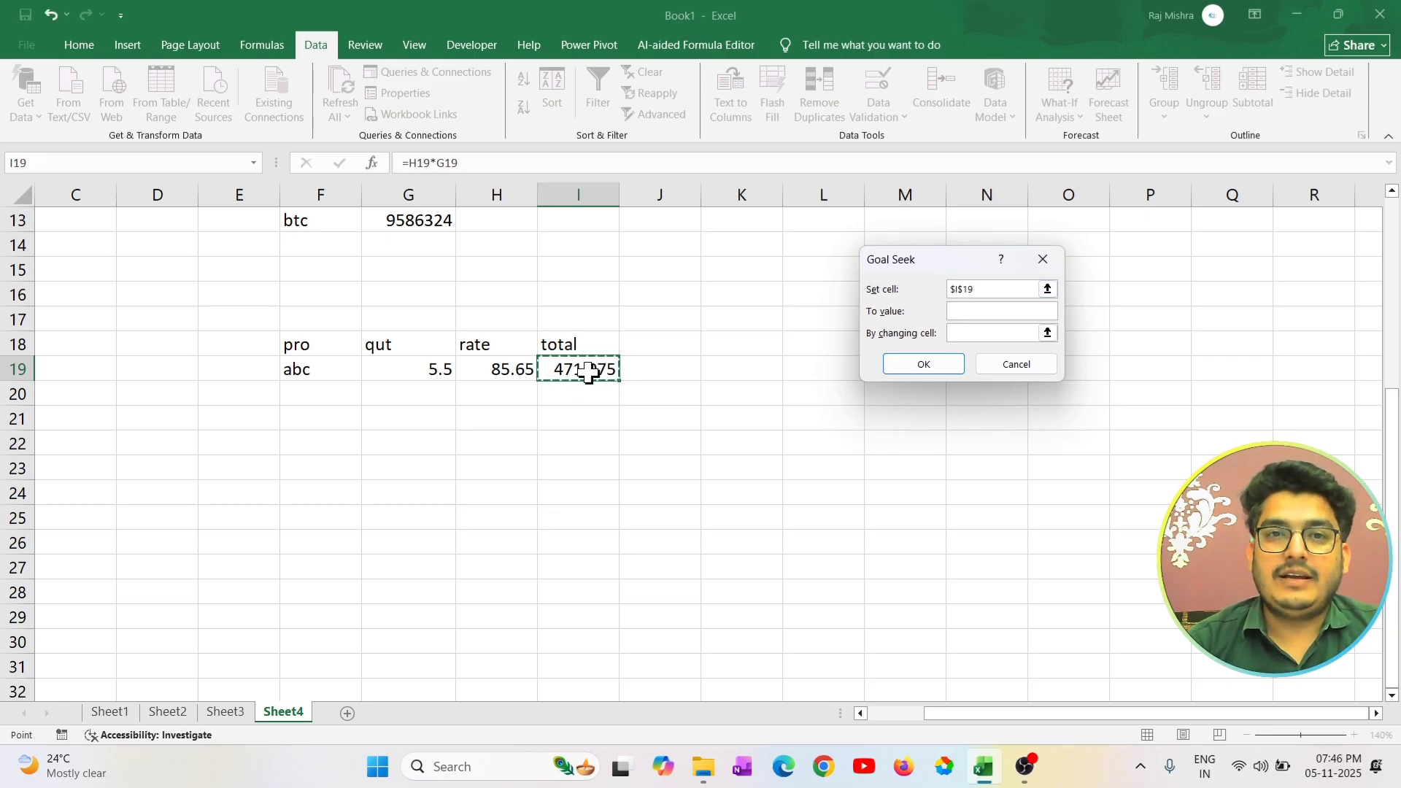
pyautogui.click(987, 313)
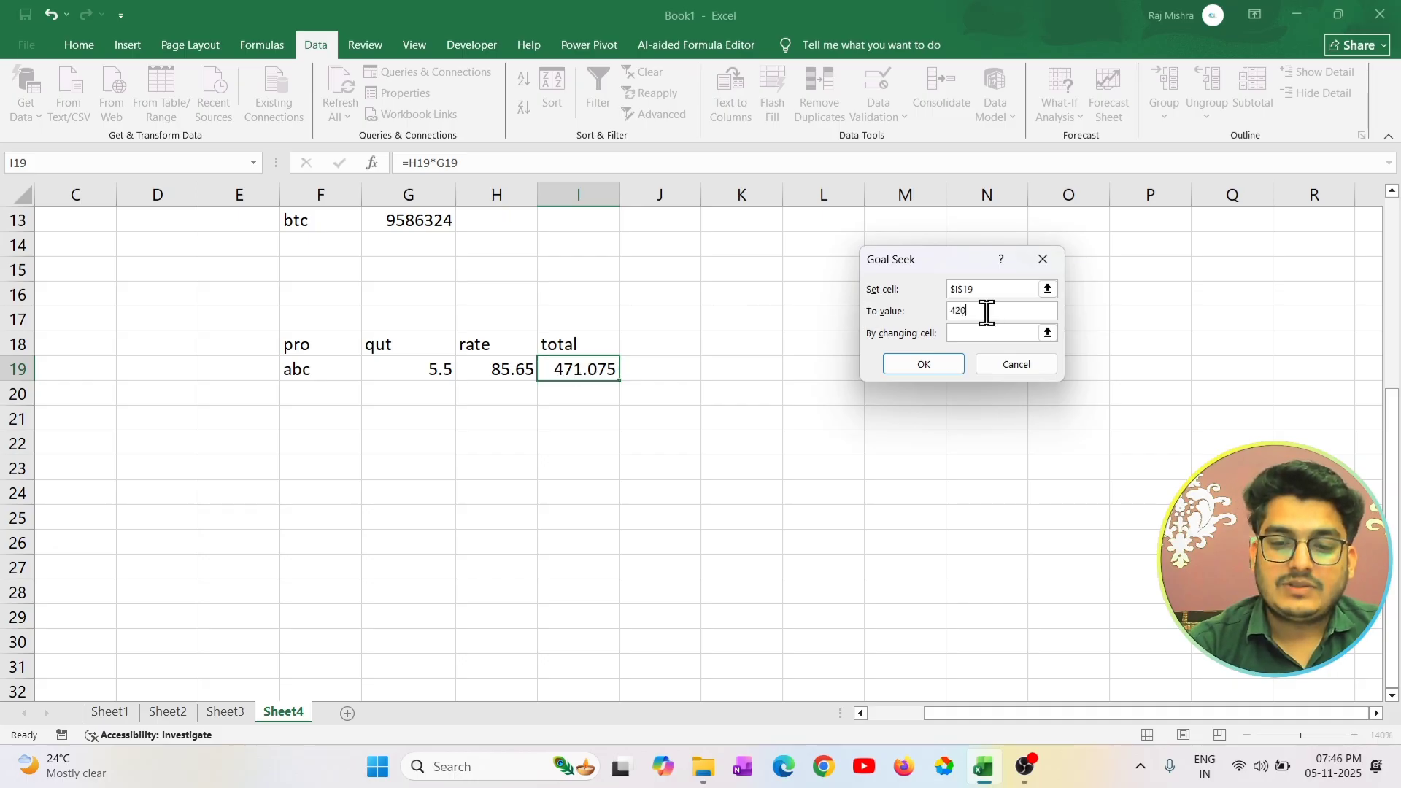
pyautogui.click(987, 334)
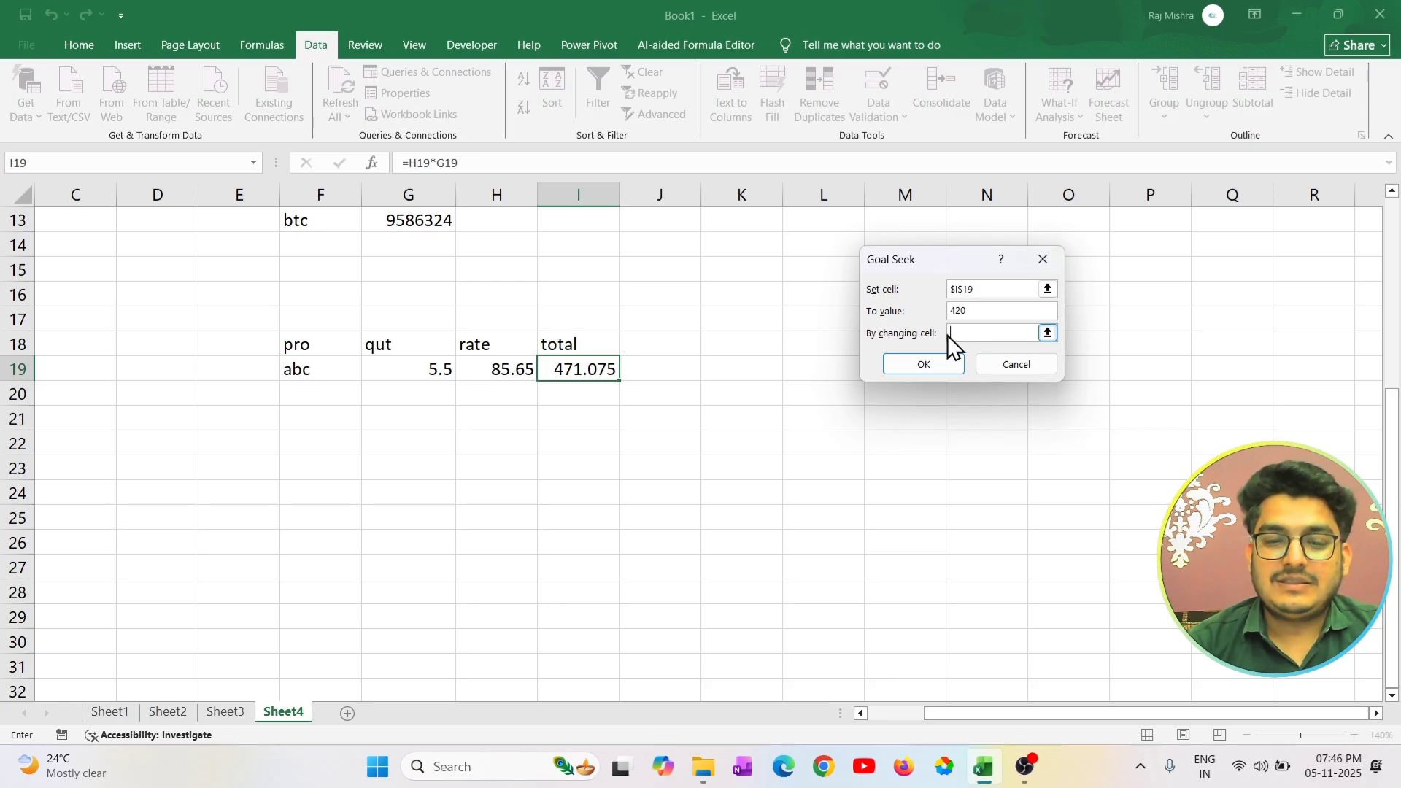
pyautogui.click(515, 369)
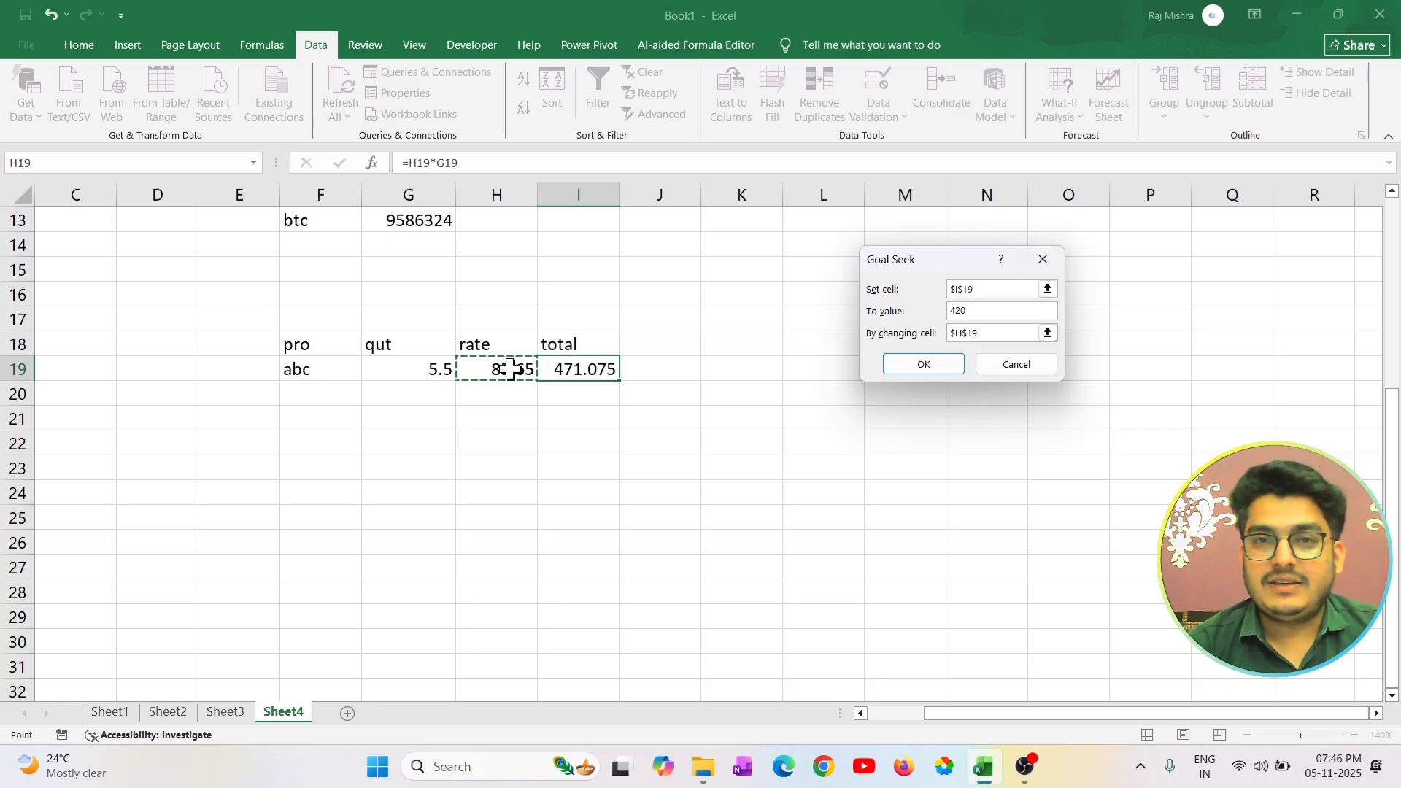
pyautogui.click(936, 370)
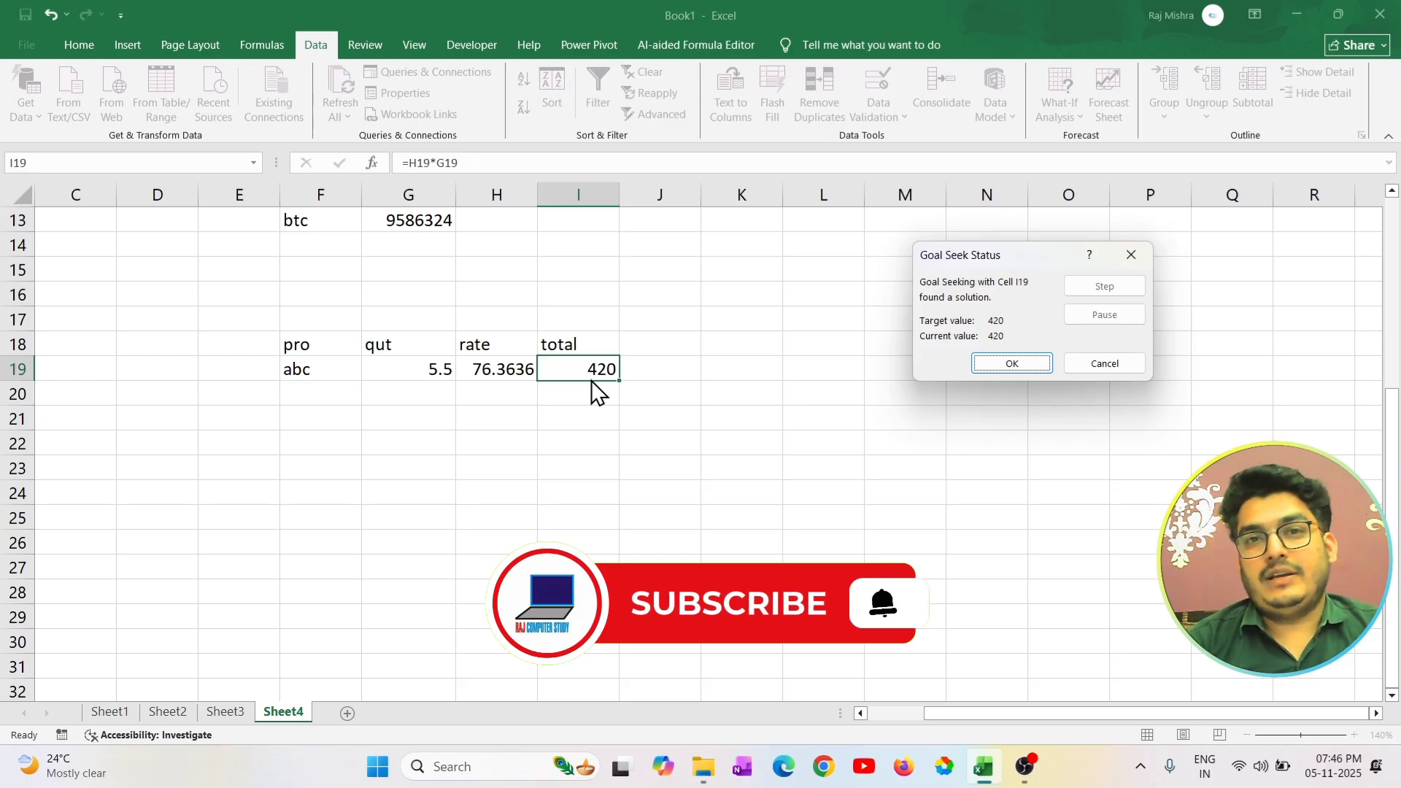
pyautogui.click(1046, 365)
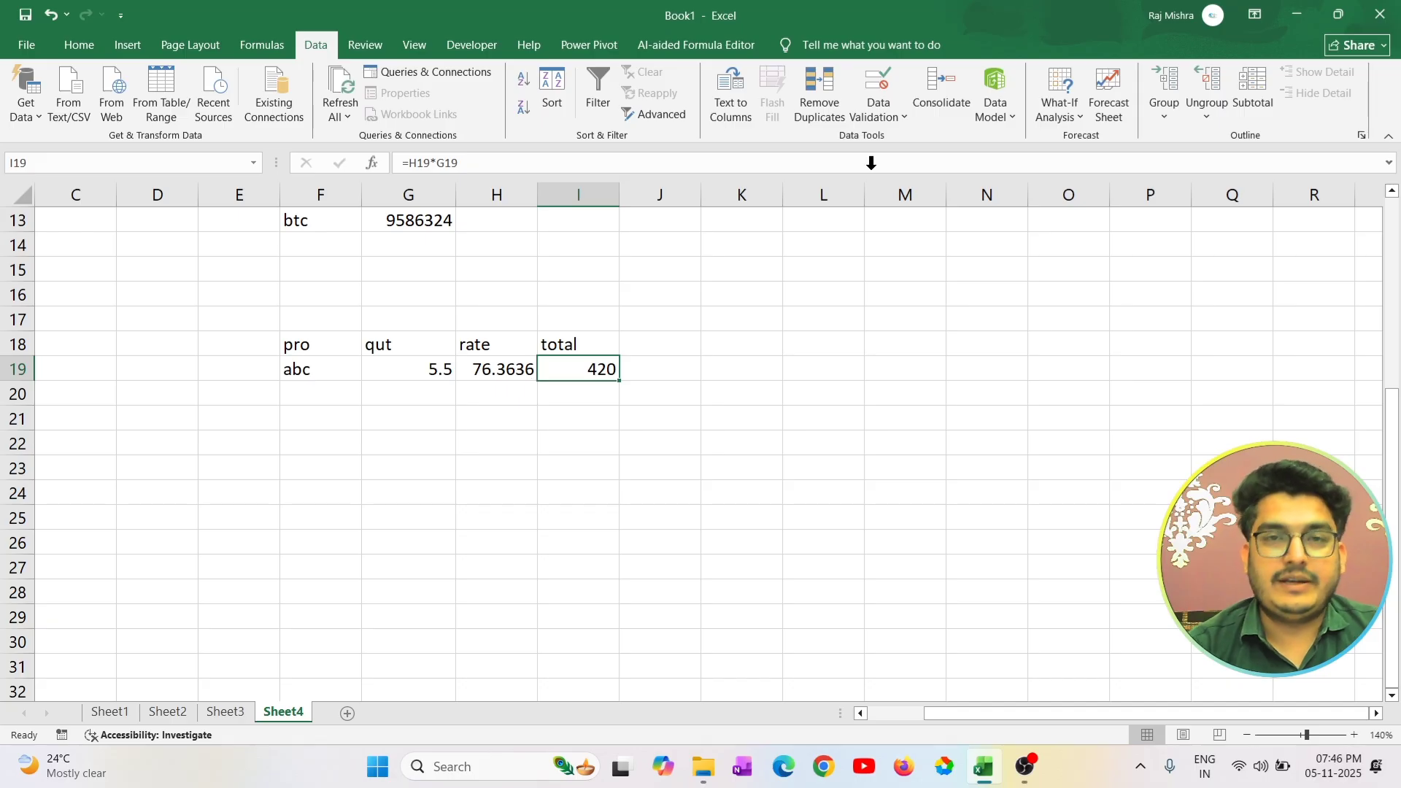
pyautogui.click(1071, 107)
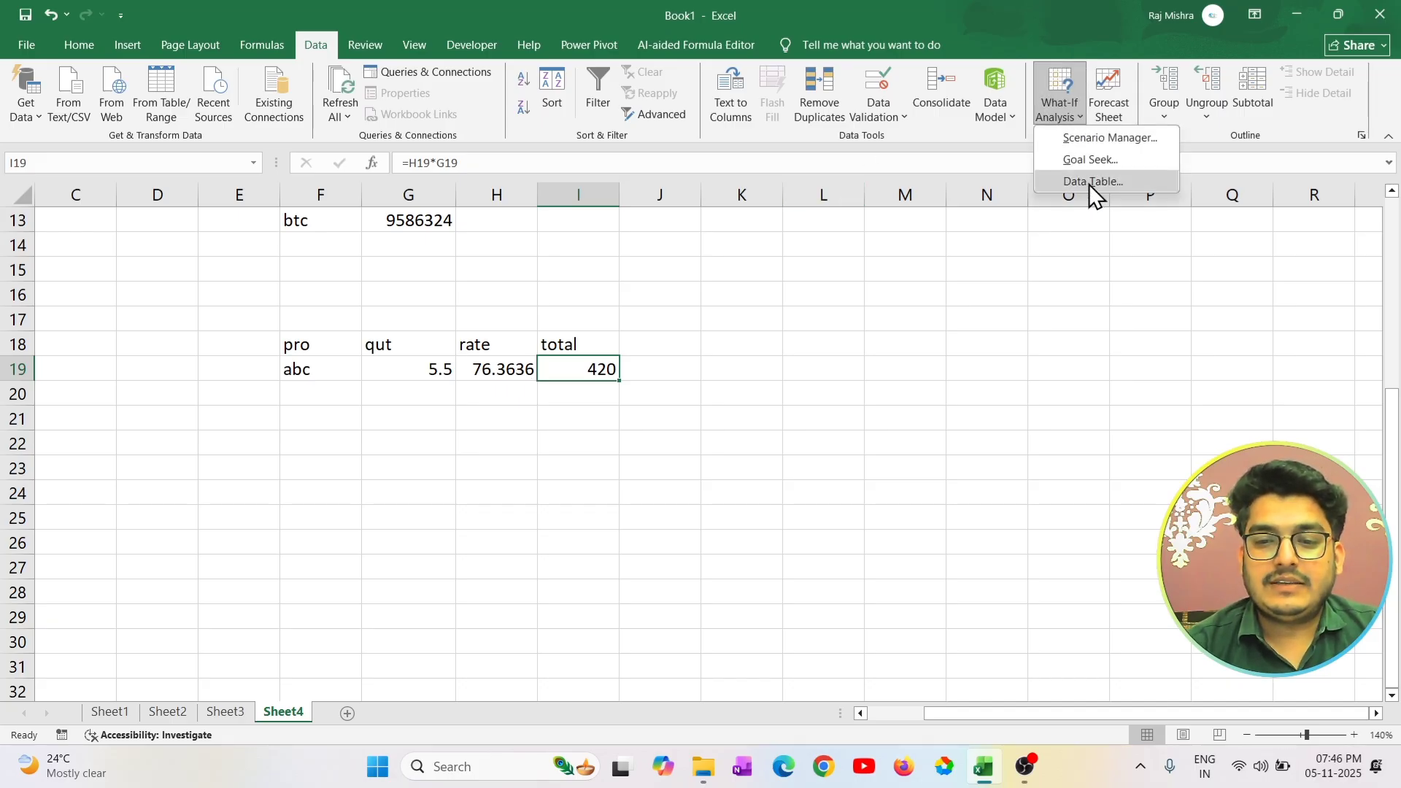
pyautogui.click(475, 499)
pyautogui.click(476, 497)
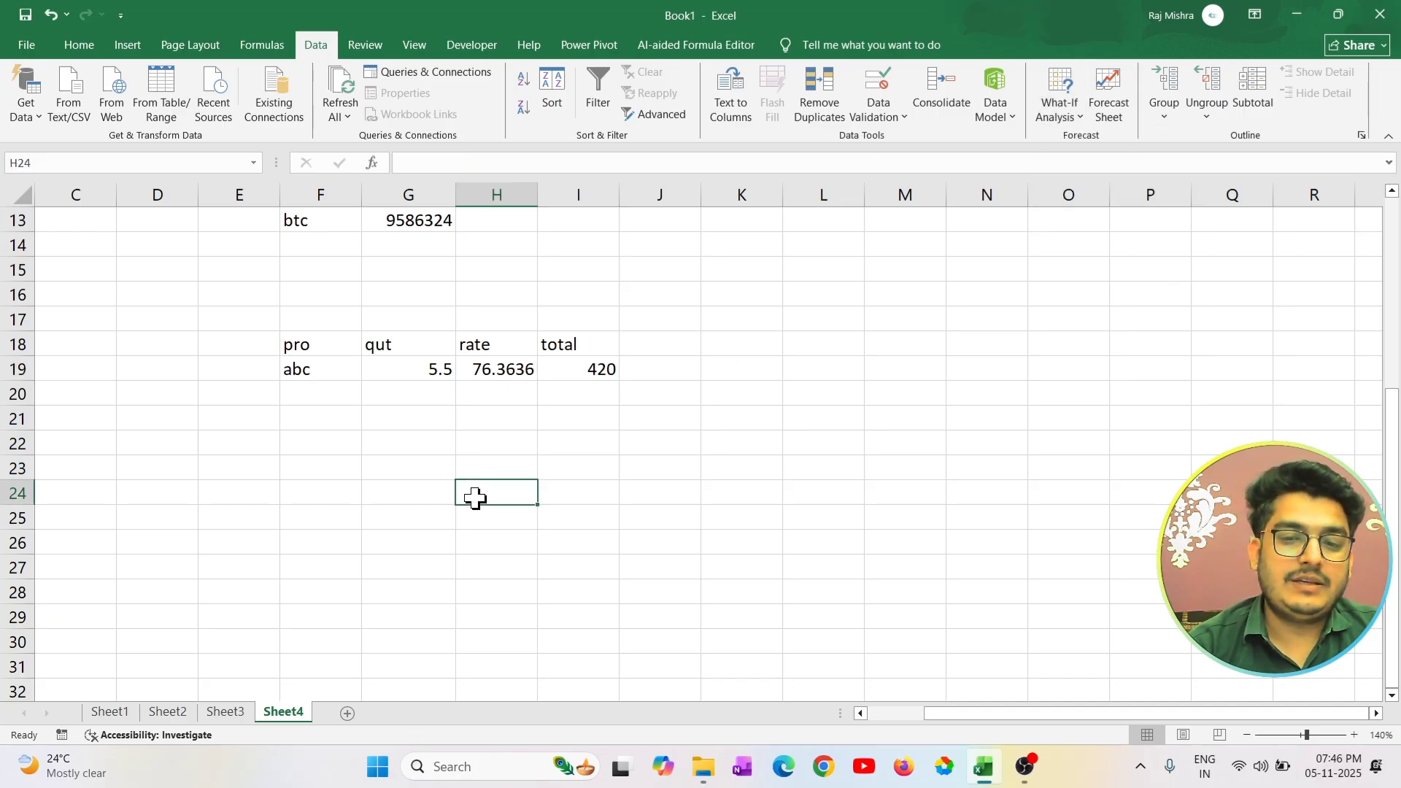
# Enter the input values 1 in F27 and 2 in F28, below the product table.
pyautogui.scroll(-4, 475, 497)
pyautogui.click(341, 276)
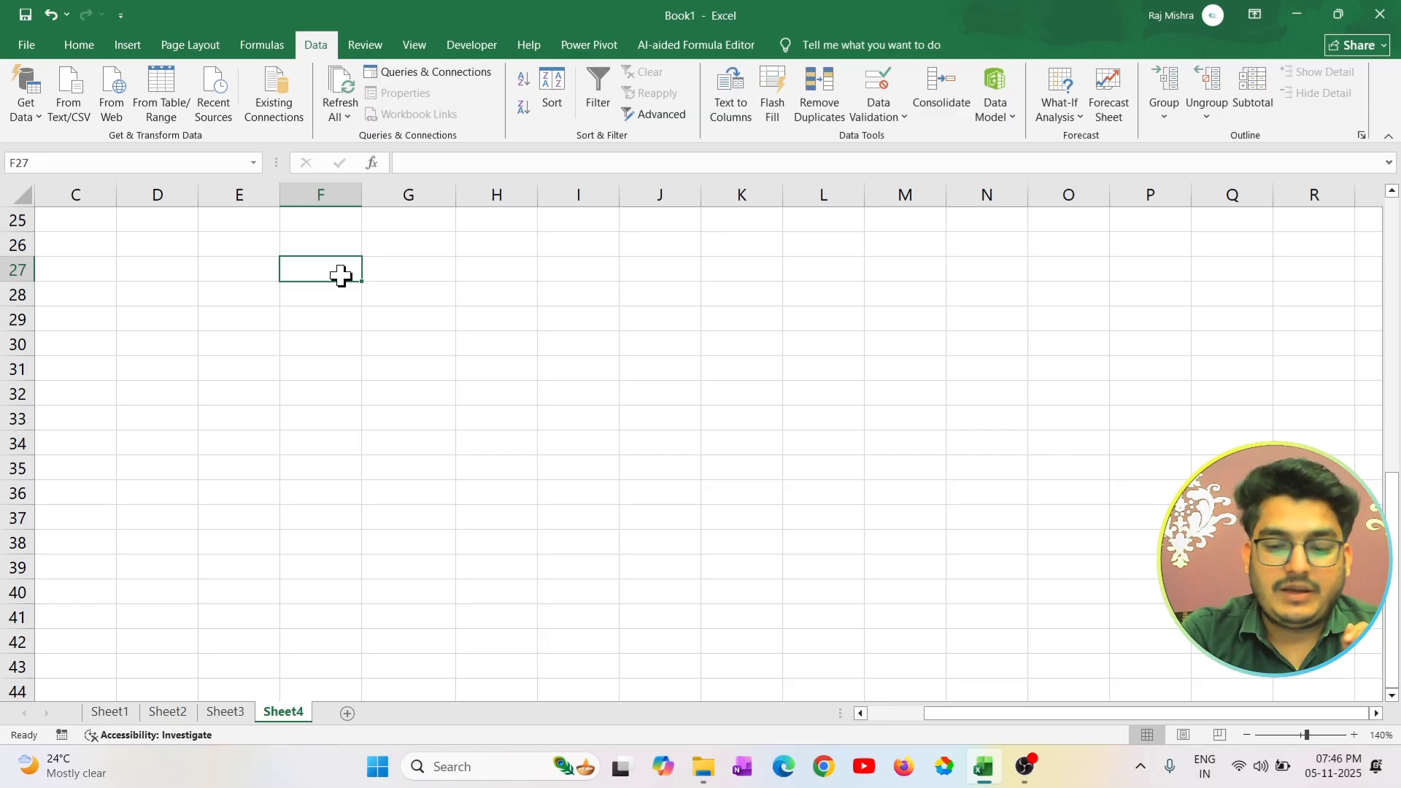
pyautogui.write('1')
pyautogui.press('Return')
pyautogui.write('2')
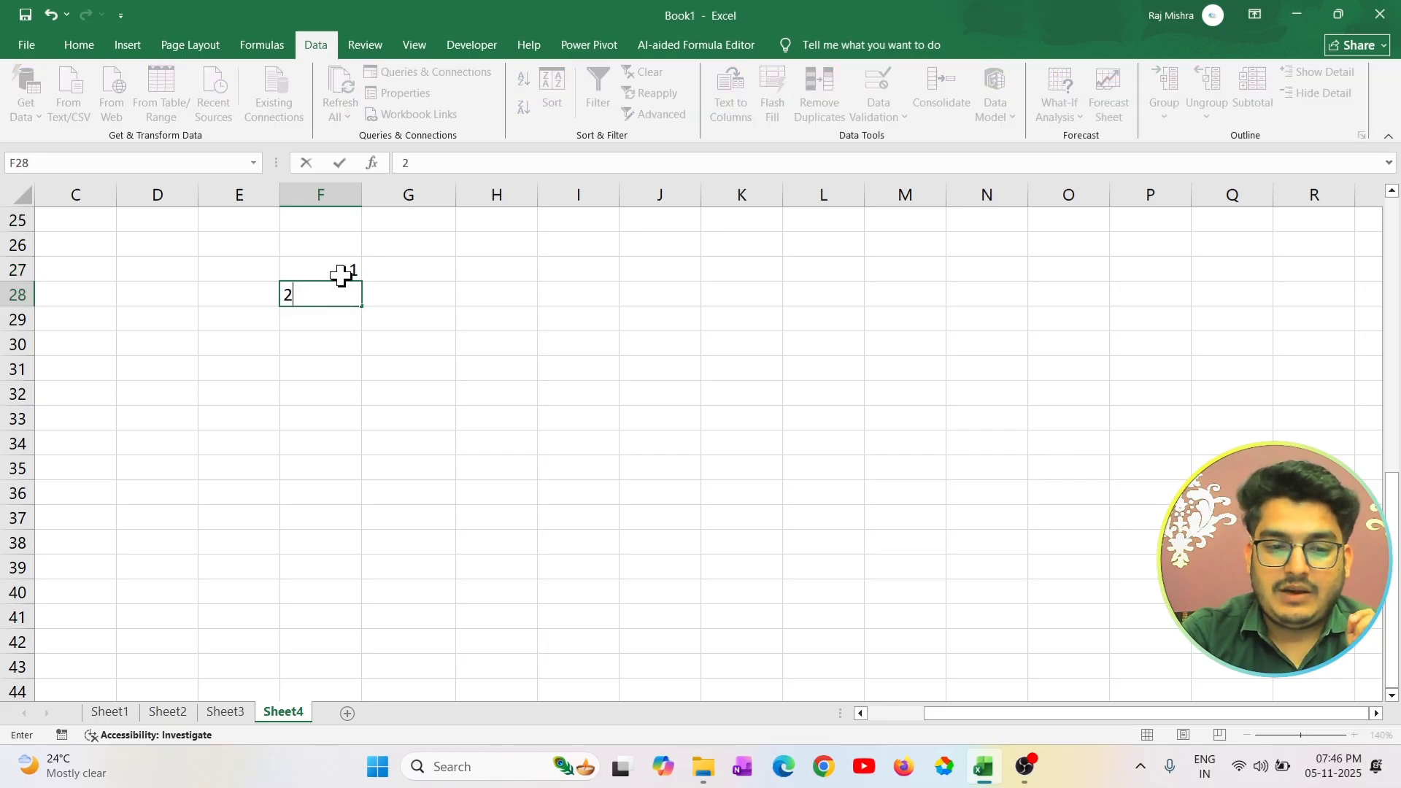
pyautogui.press('Return')
# Multiply the two input values in F29 with the formula =F27*F28.
pyautogui.write('=')
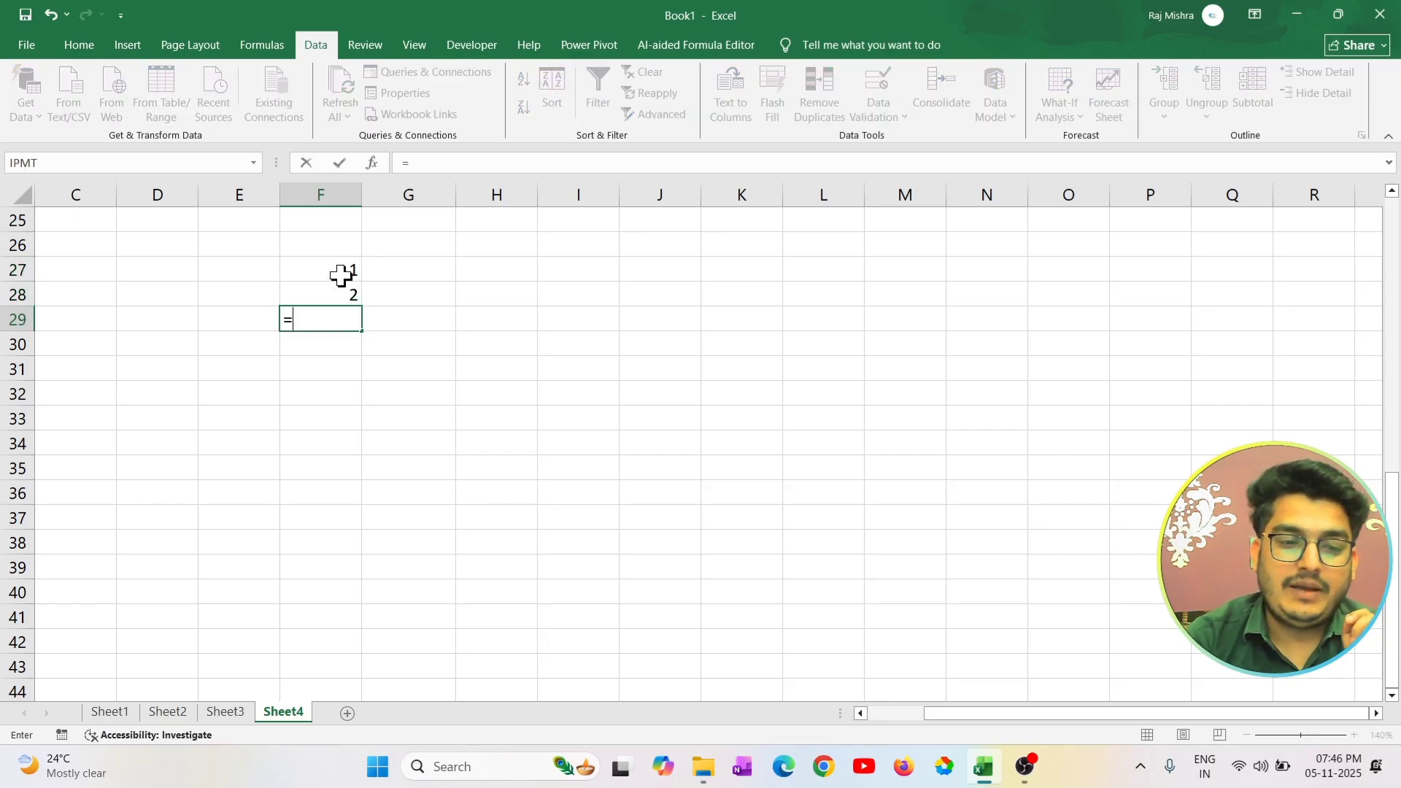
pyautogui.click(342, 275)
pyautogui.write('*')
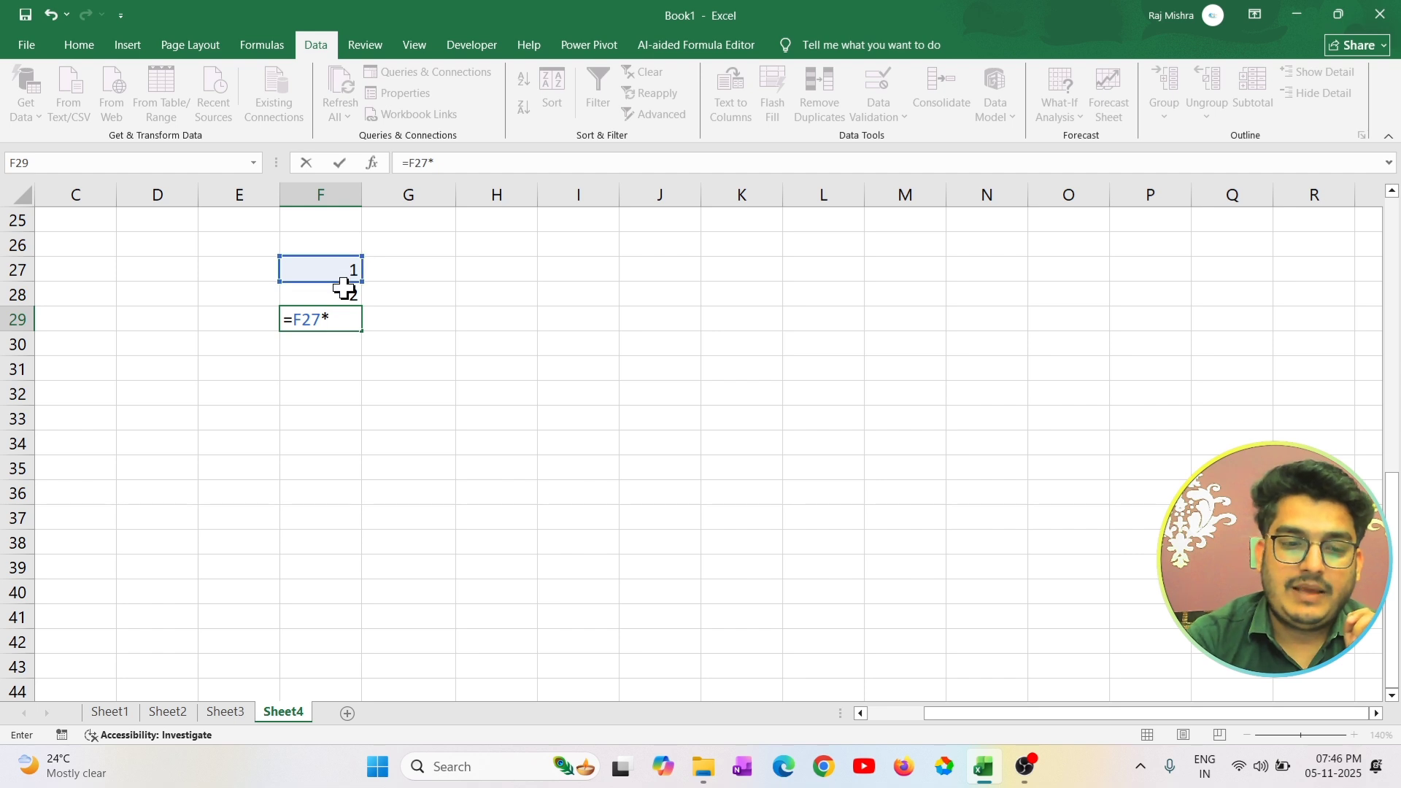
pyautogui.click(344, 292)
pyautogui.press('Return')
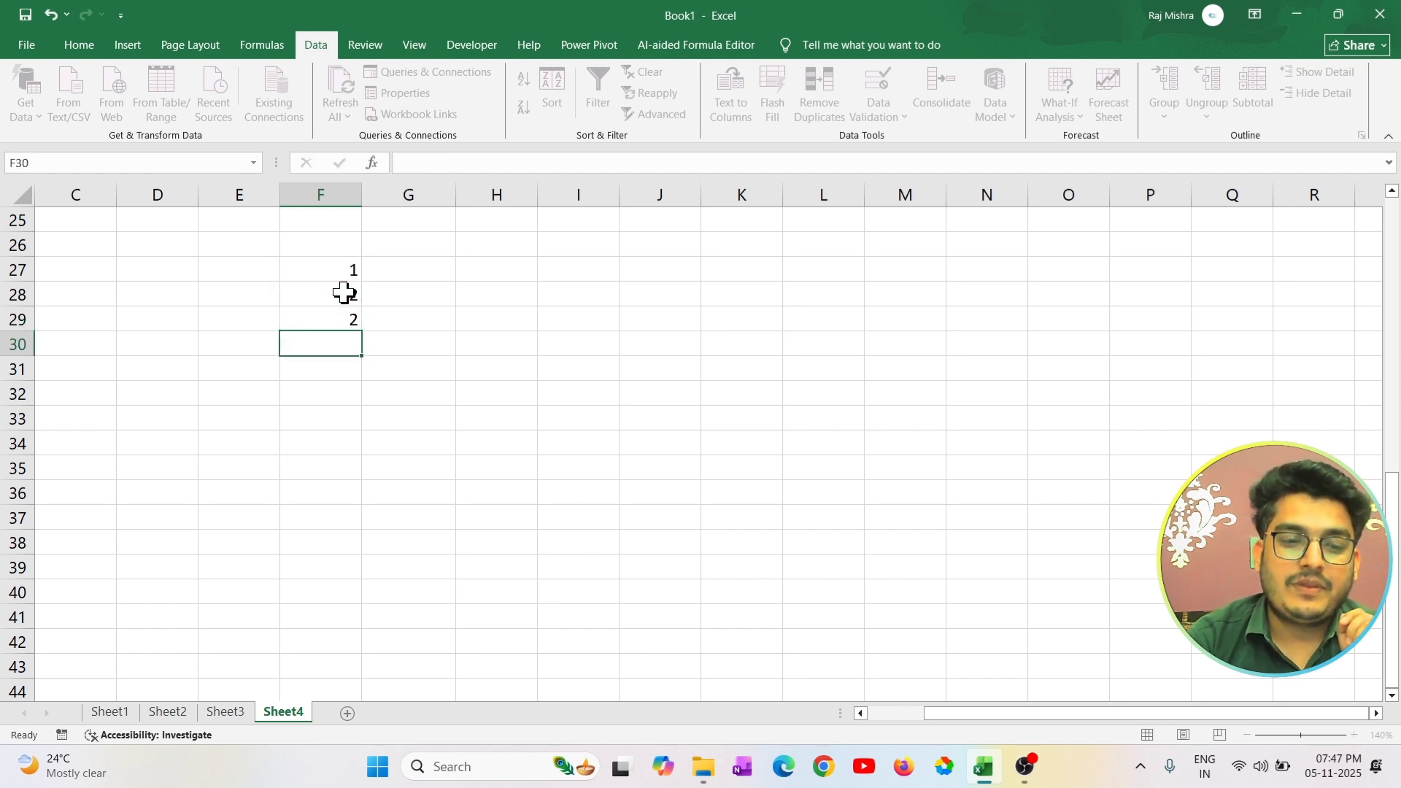
# Fill G29 to J29 with the row values 2, 3, 4 and 5, beside the product formula.
pyautogui.click(418, 325)
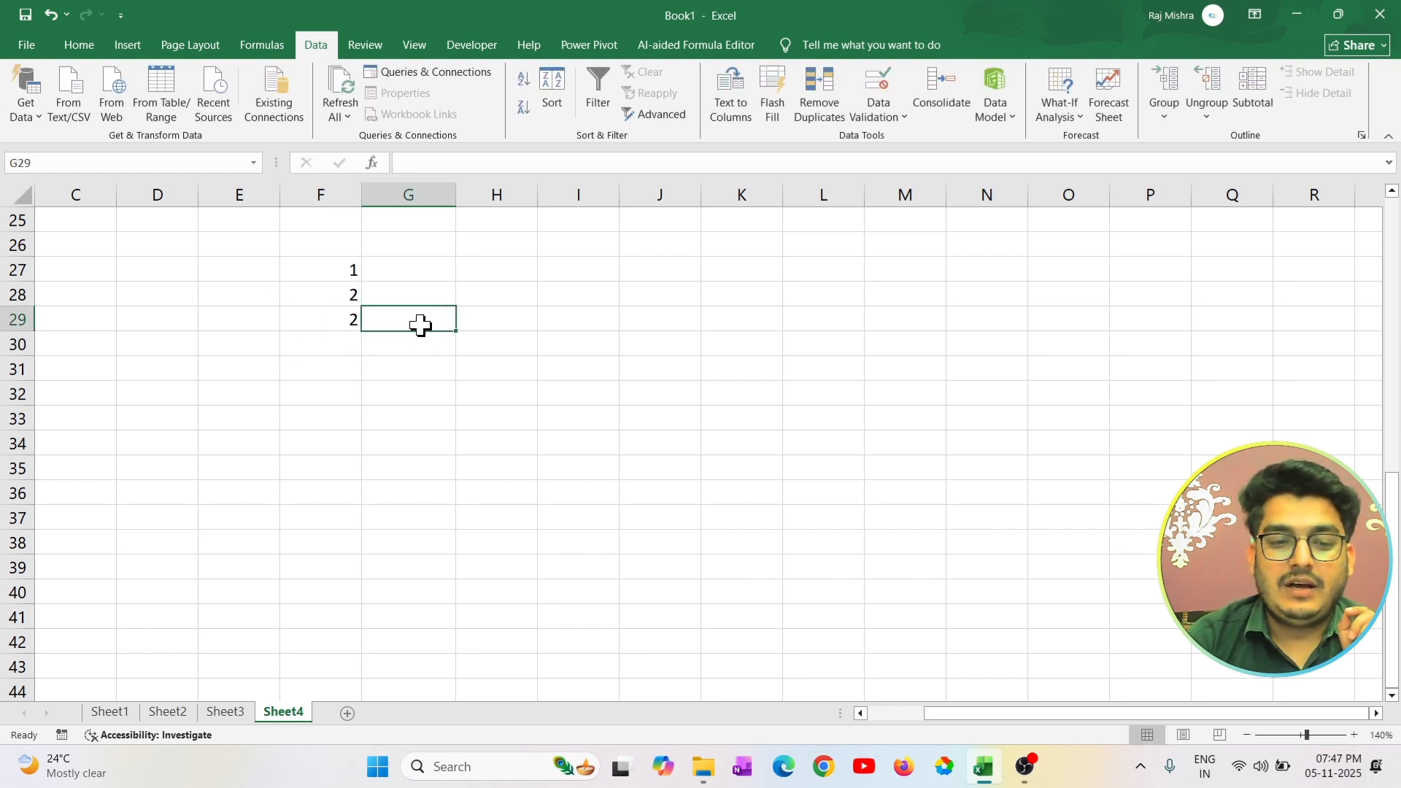
pyautogui.write('2')
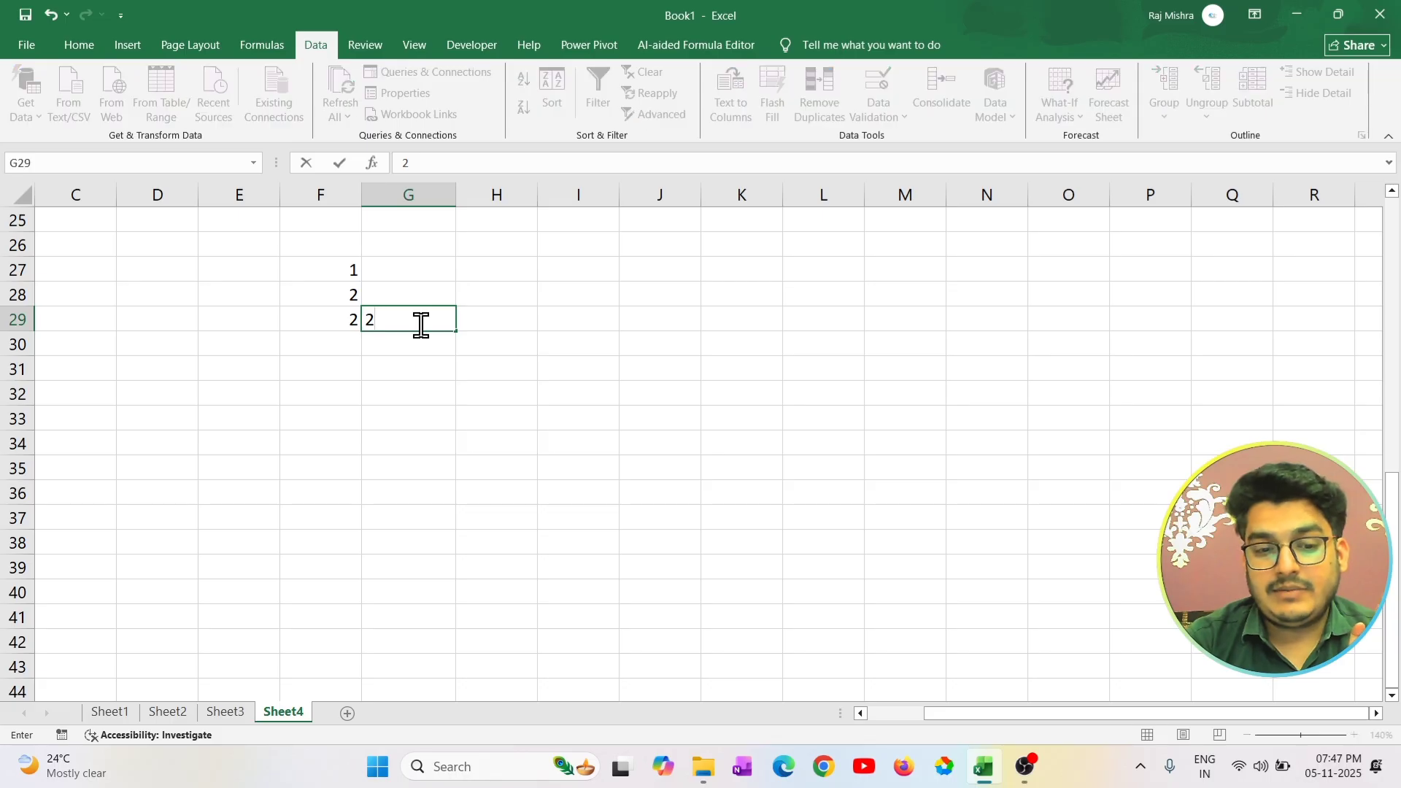
pyautogui.press('Tab')
pyautogui.write('3')
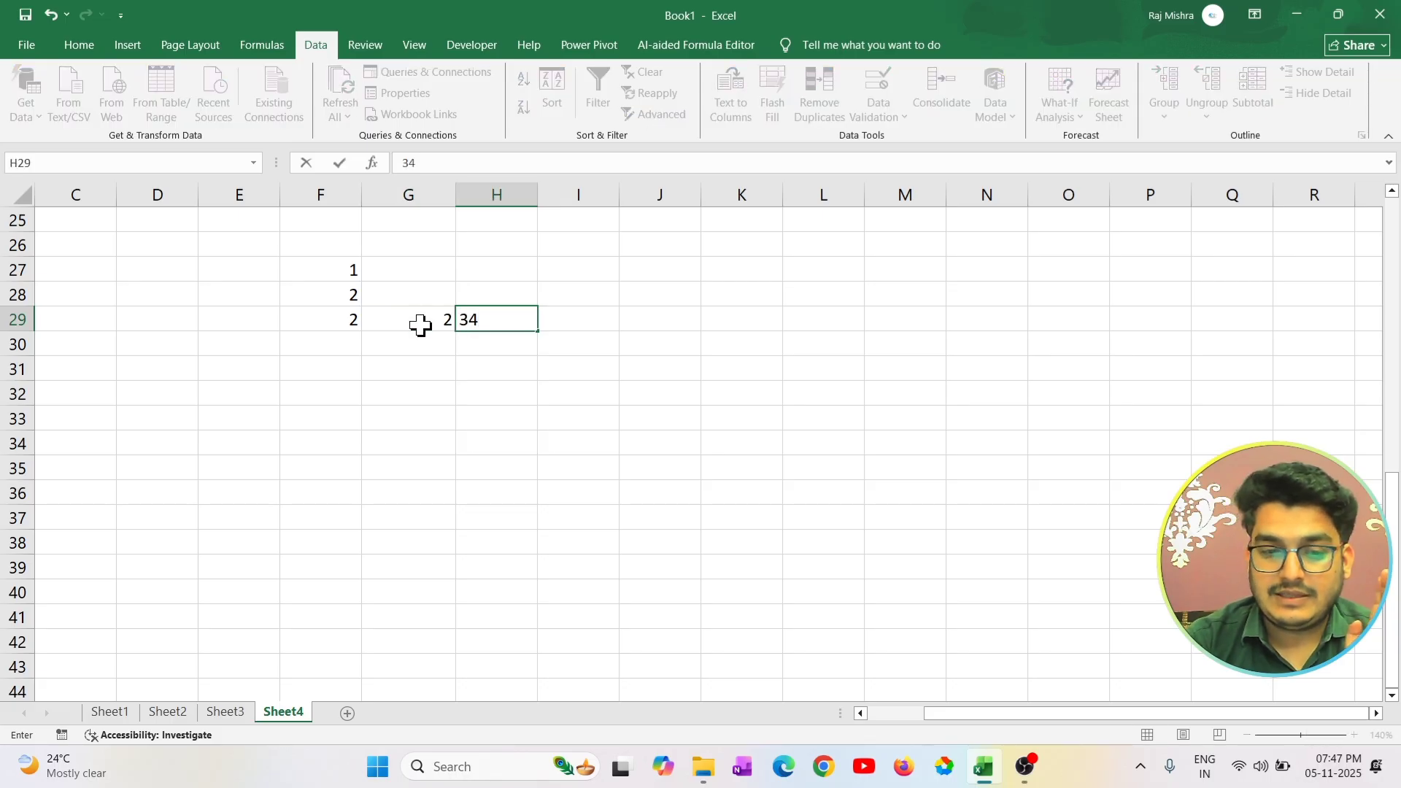
pyautogui.press('Tab')
pyautogui.write('4')
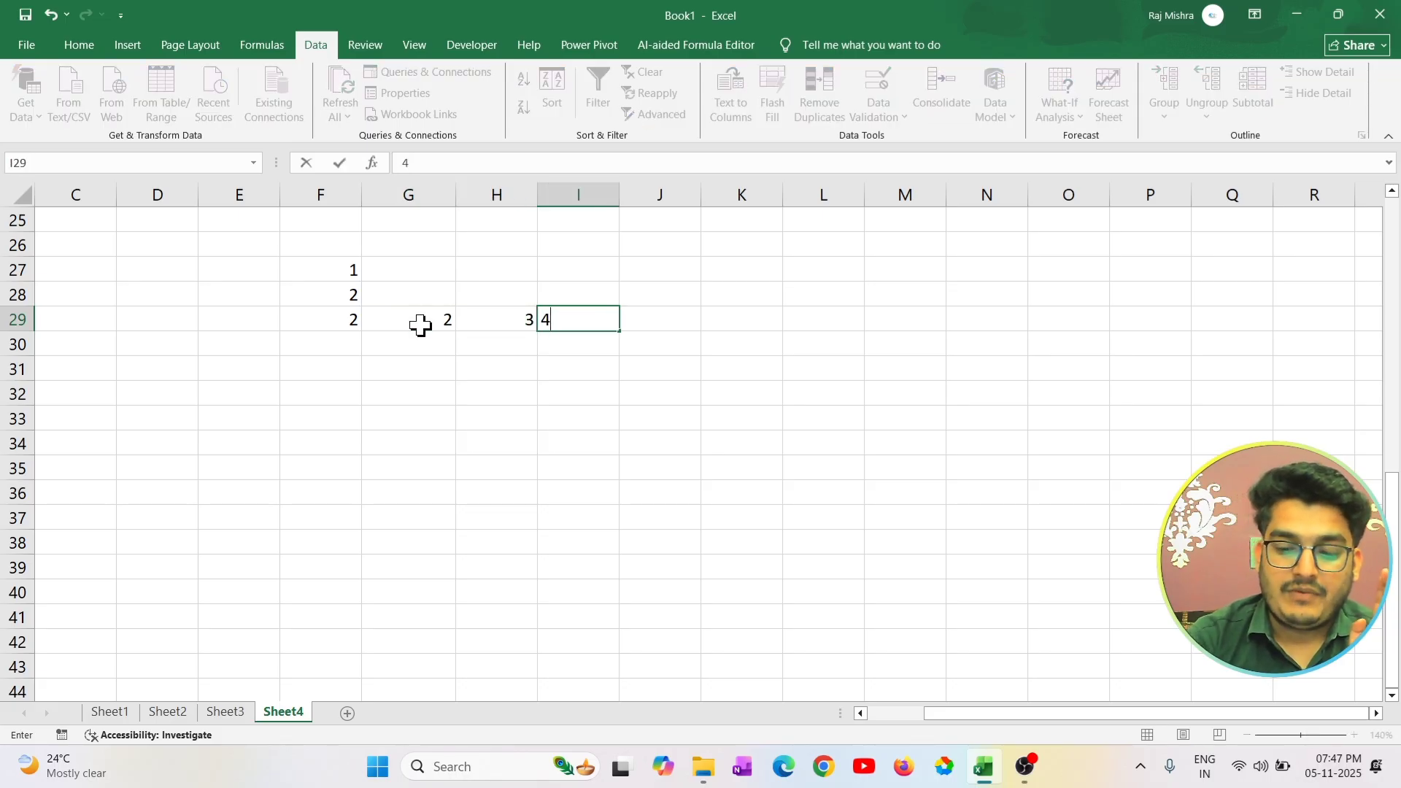
pyautogui.hotkey('ctrl', 'Return')
pyautogui.press('Tab')
pyautogui.press('Tab')
pyautogui.press('Left')
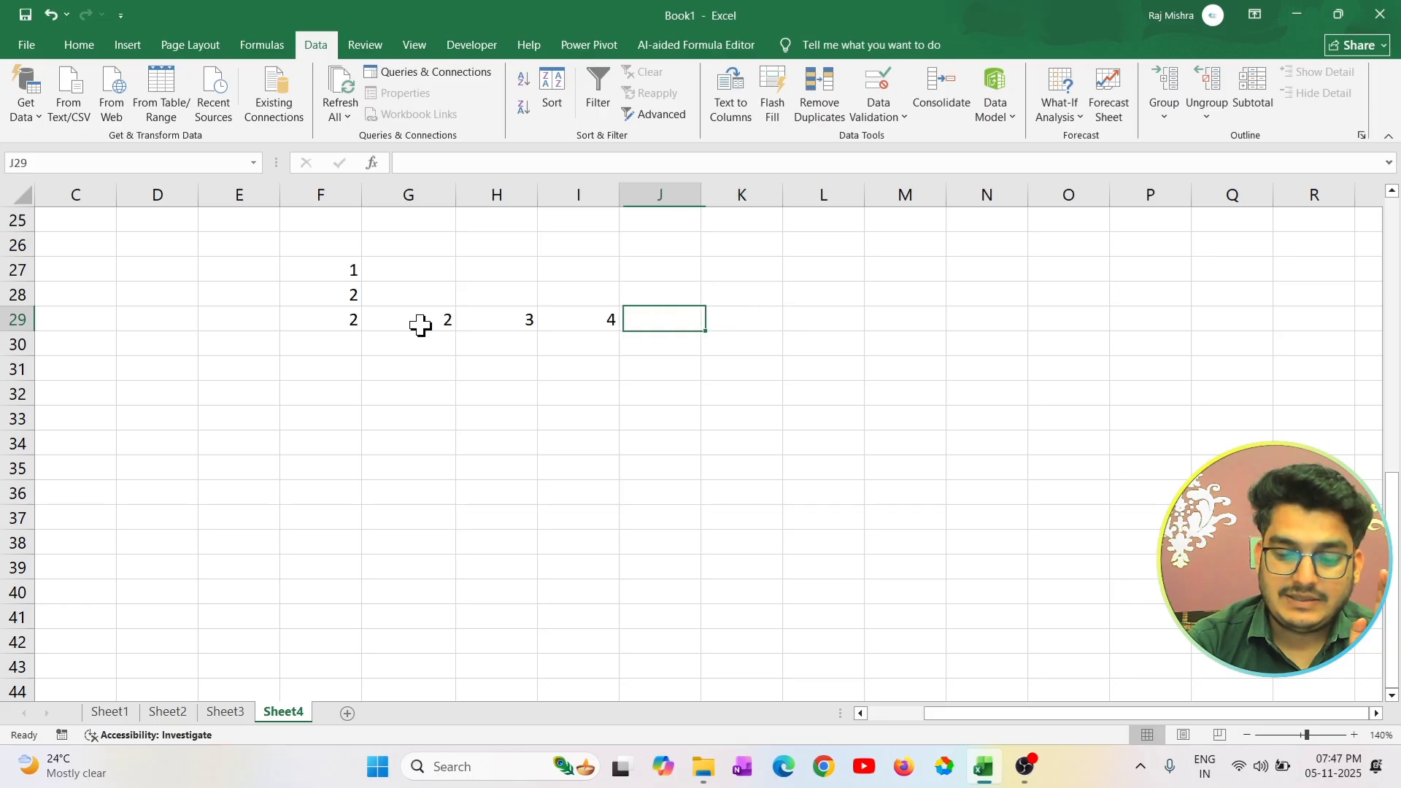
pyautogui.write('5')
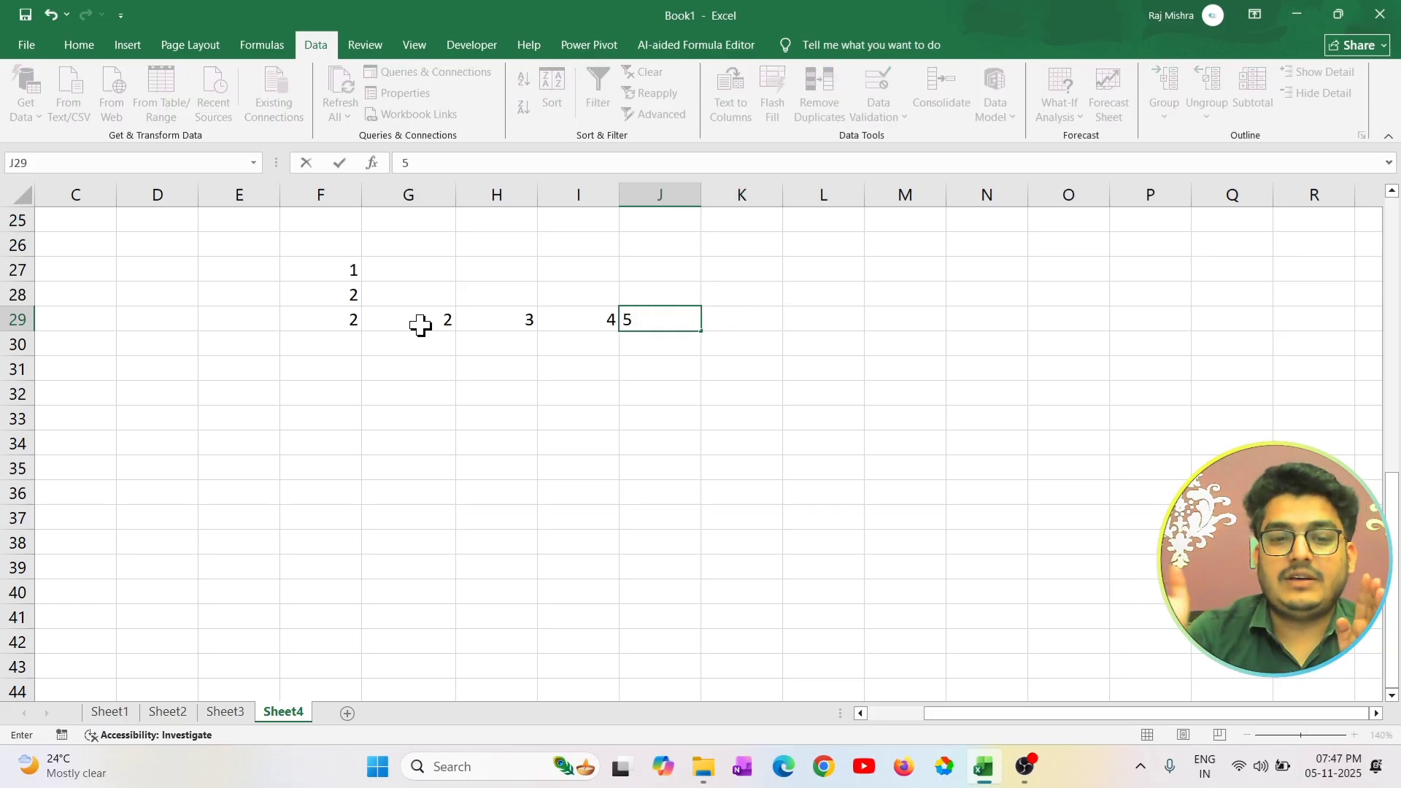
pyautogui.hotkey('ctrl', 'Return')
pyautogui.press('Down')
# Fill F30 to F38 with the column values 2 through 10, below the product formula.
pyautogui.click(352, 351)
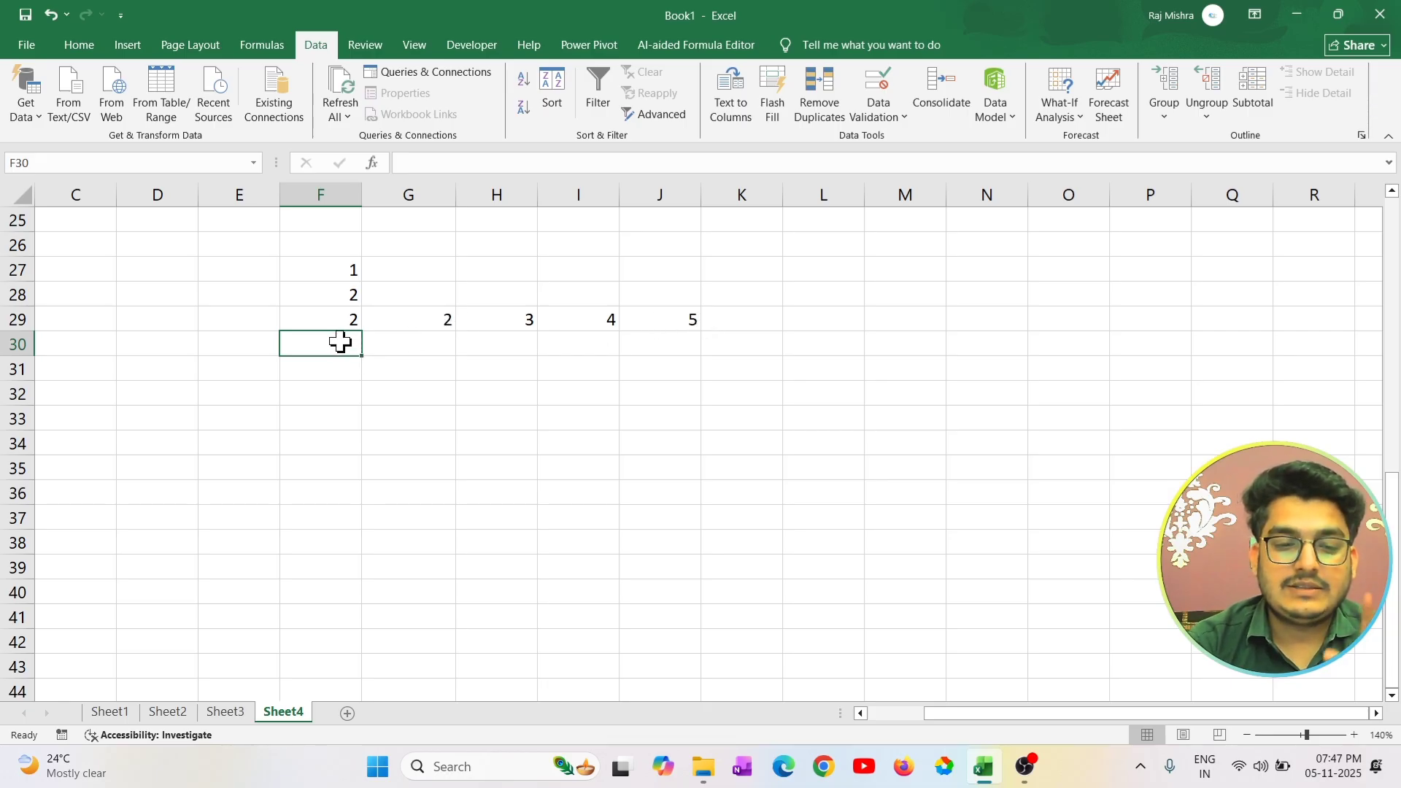
pyautogui.write('2')
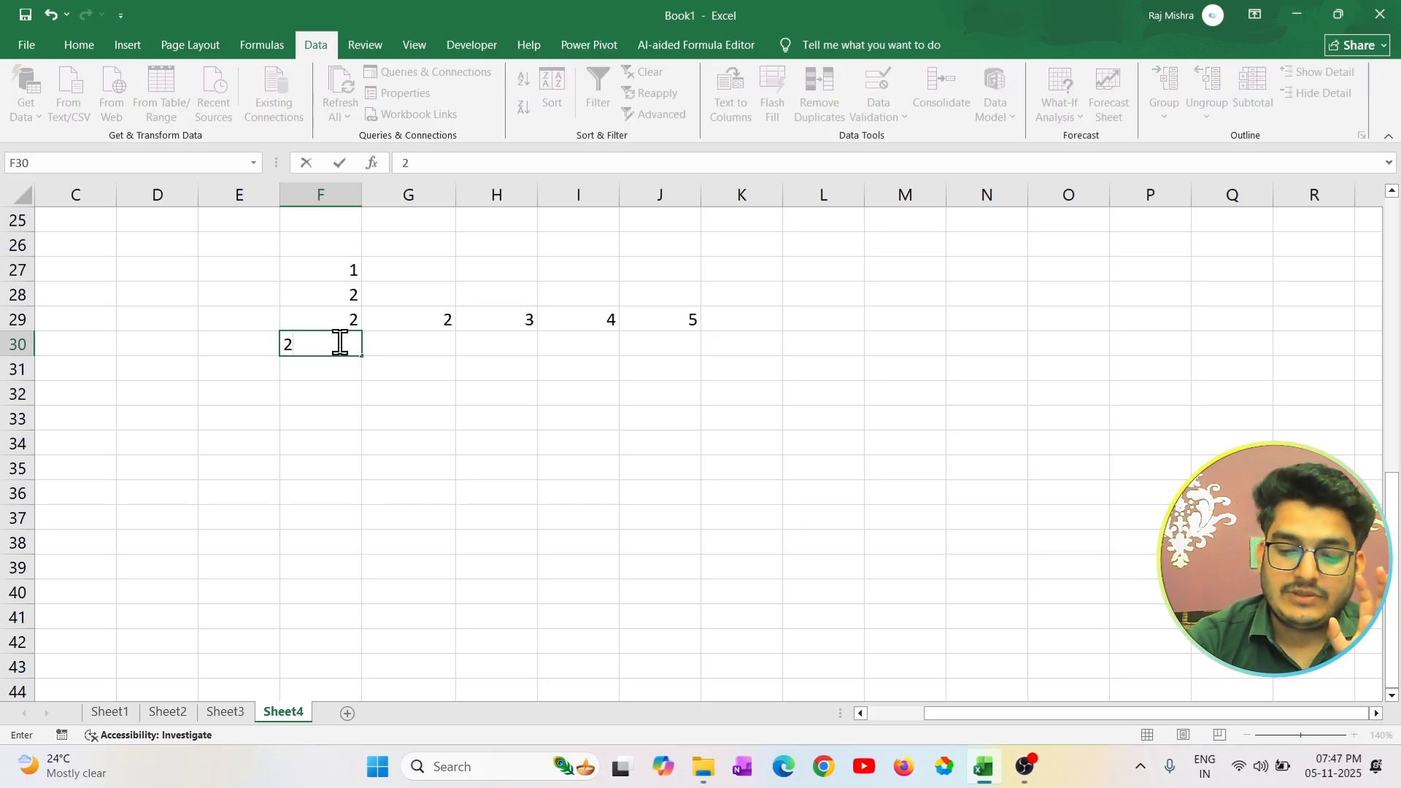
pyautogui.press('Return')
pyautogui.write('3')
pyautogui.press('Return')
pyautogui.write('4')
pyautogui.press('Return')
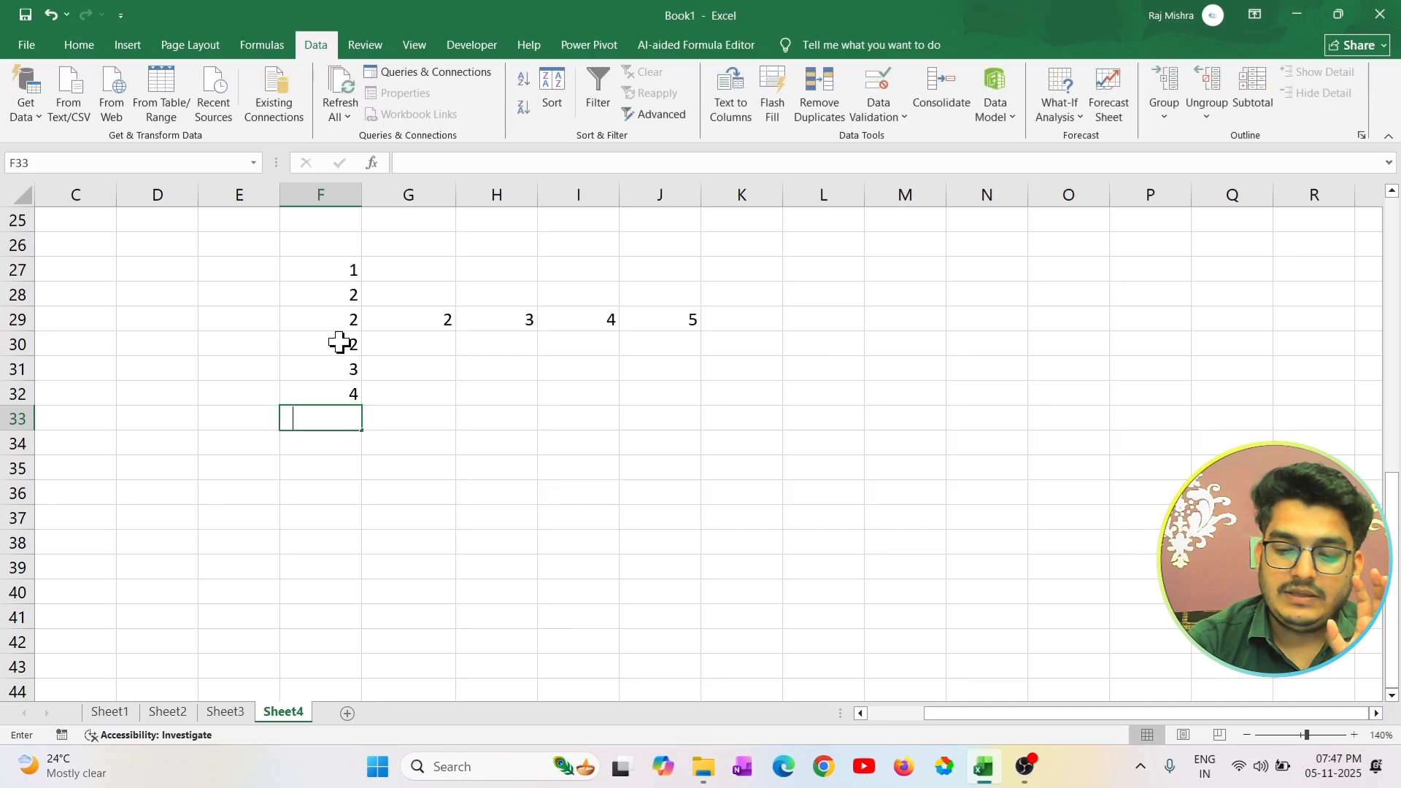
pyautogui.write('5')
pyautogui.press('Return')
pyautogui.write('6')
pyautogui.press('Return')
pyautogui.write('7')
pyautogui.press('Return')
pyautogui.write('8')
pyautogui.press('Return')
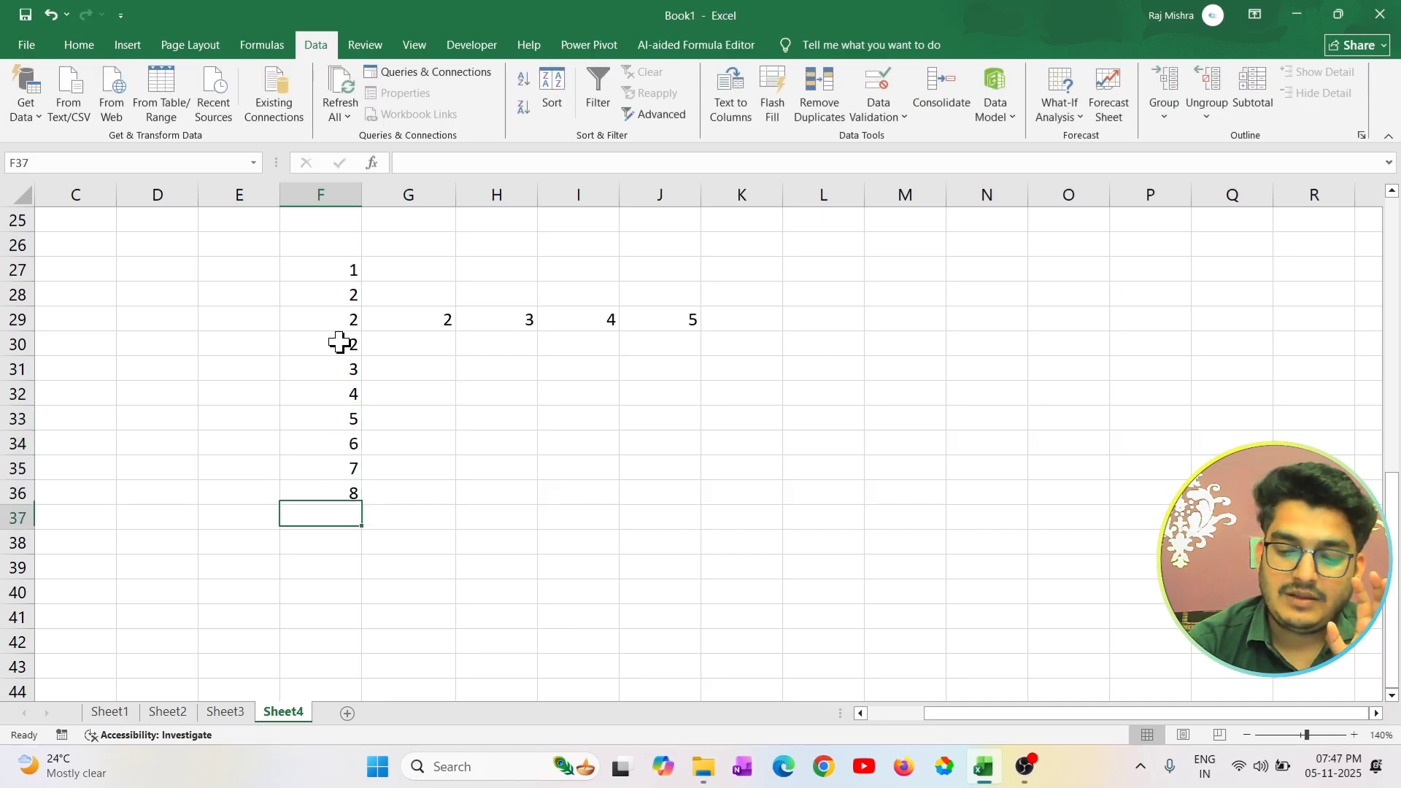
pyautogui.write('9')
pyautogui.press('Return')
pyautogui.write('10')
pyautogui.press('Return')
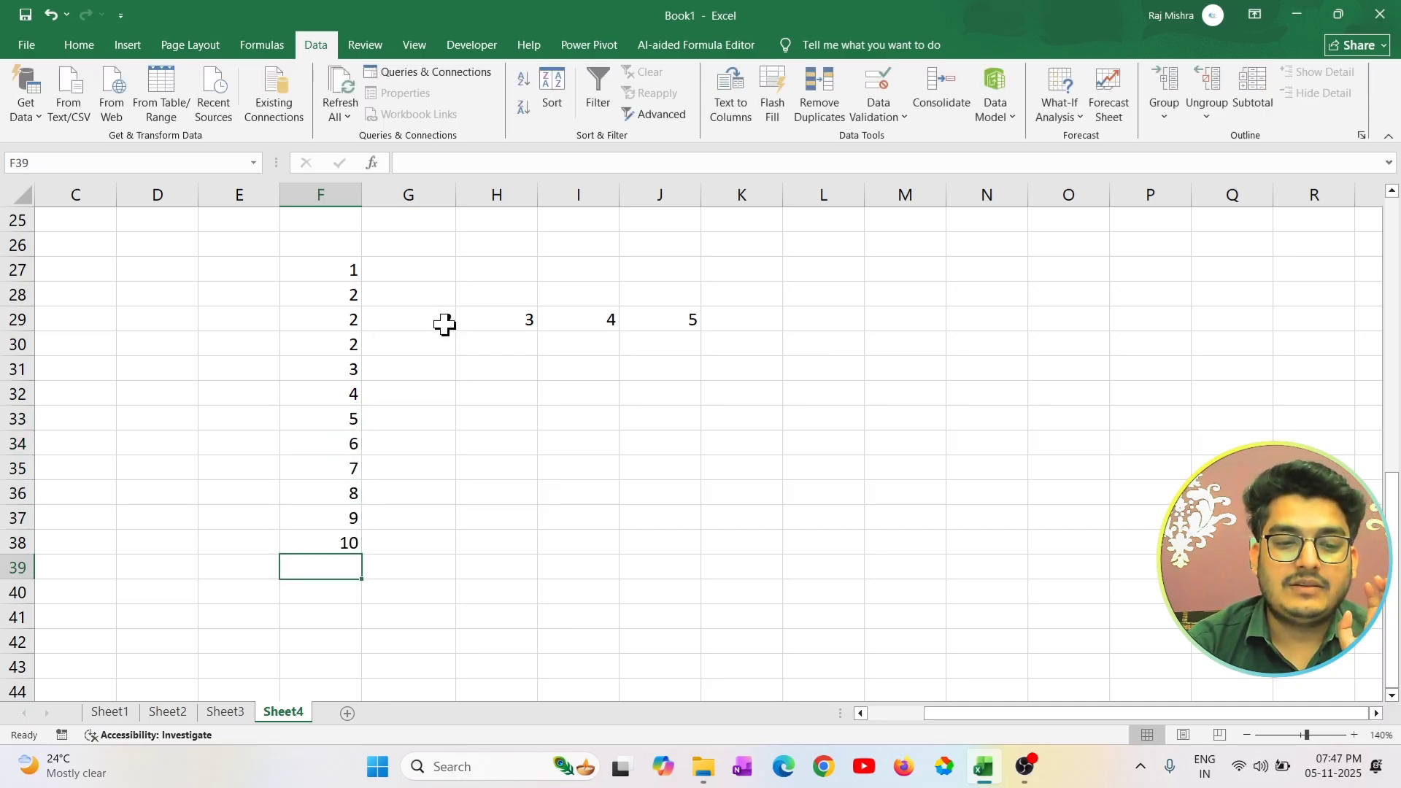
pyautogui.click(444, 325)
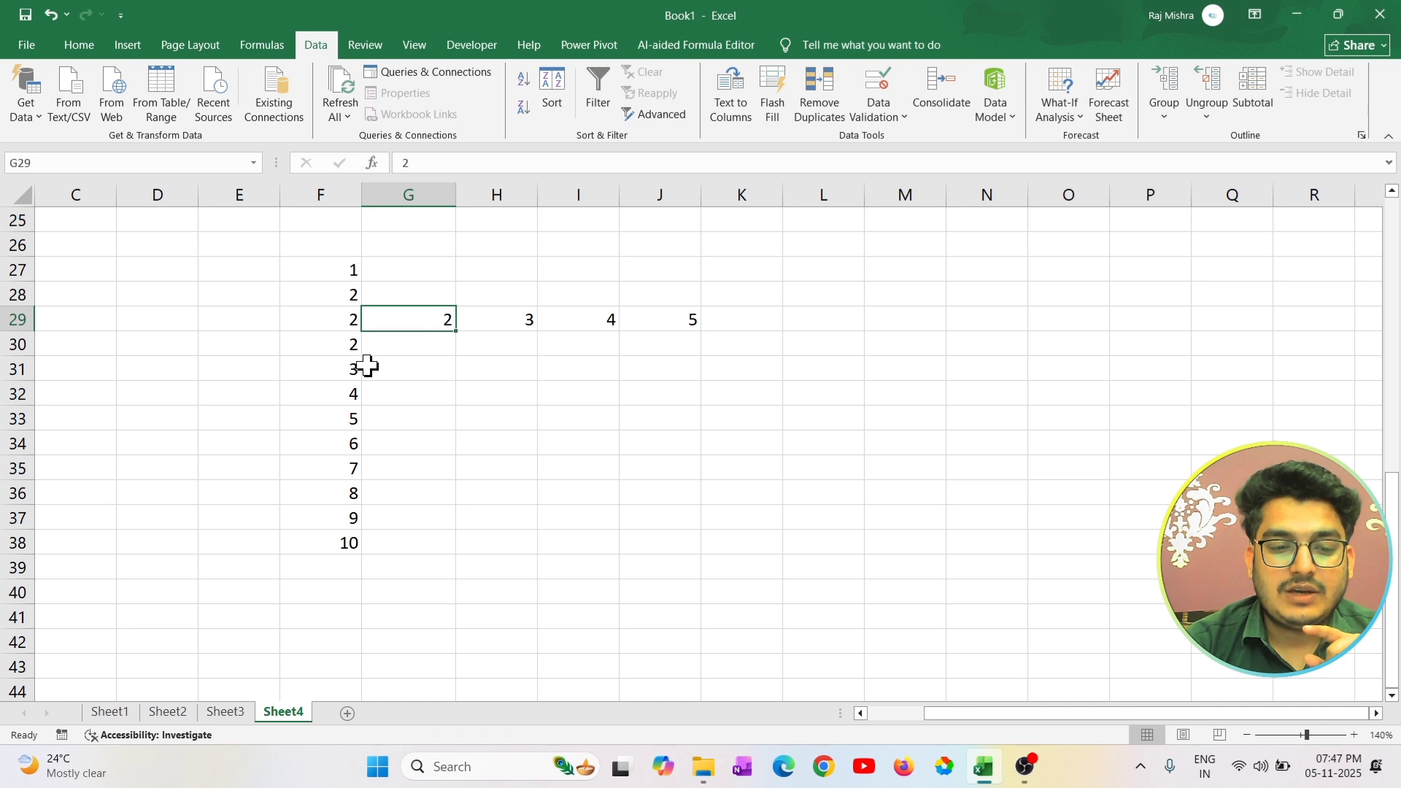
pyautogui.click(410, 344)
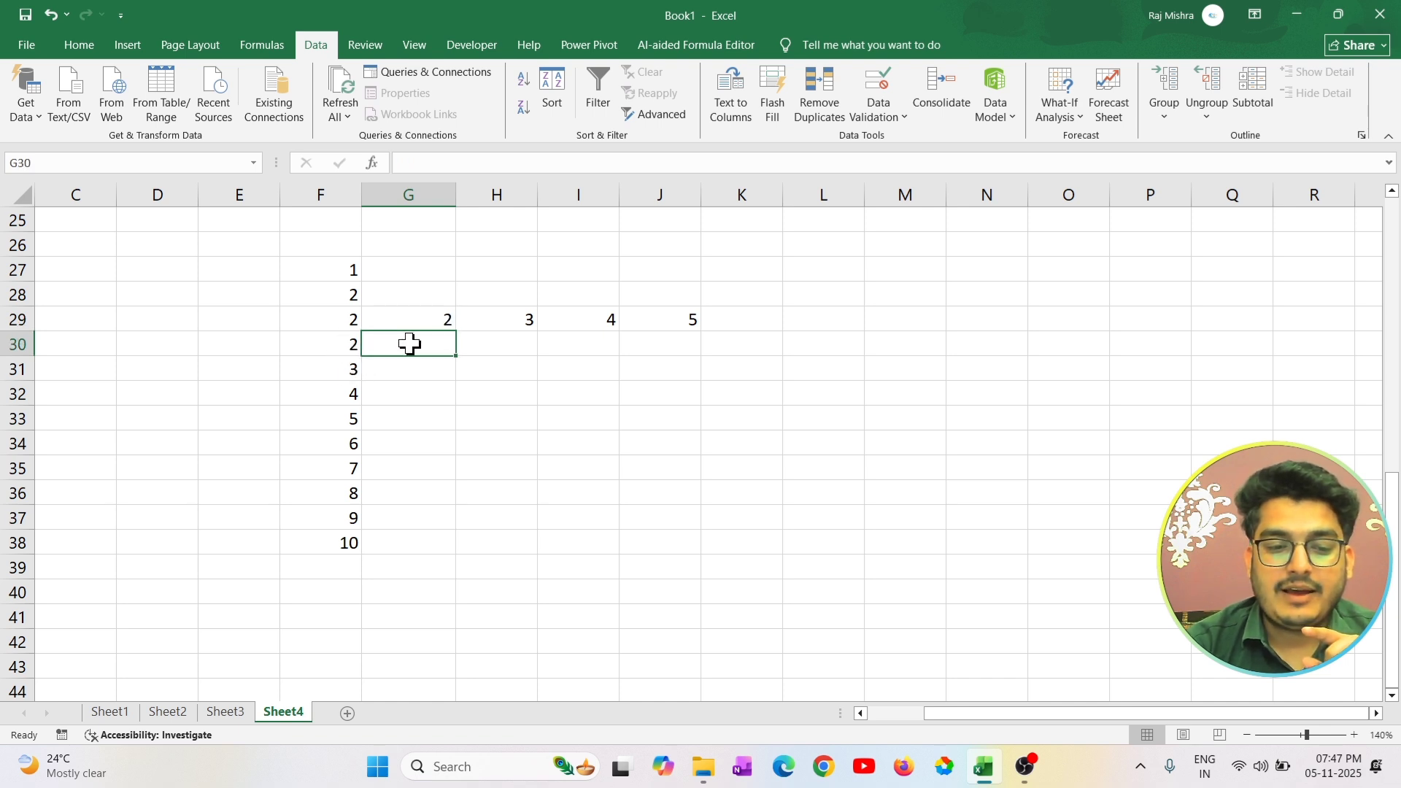
pyautogui.click(436, 316)
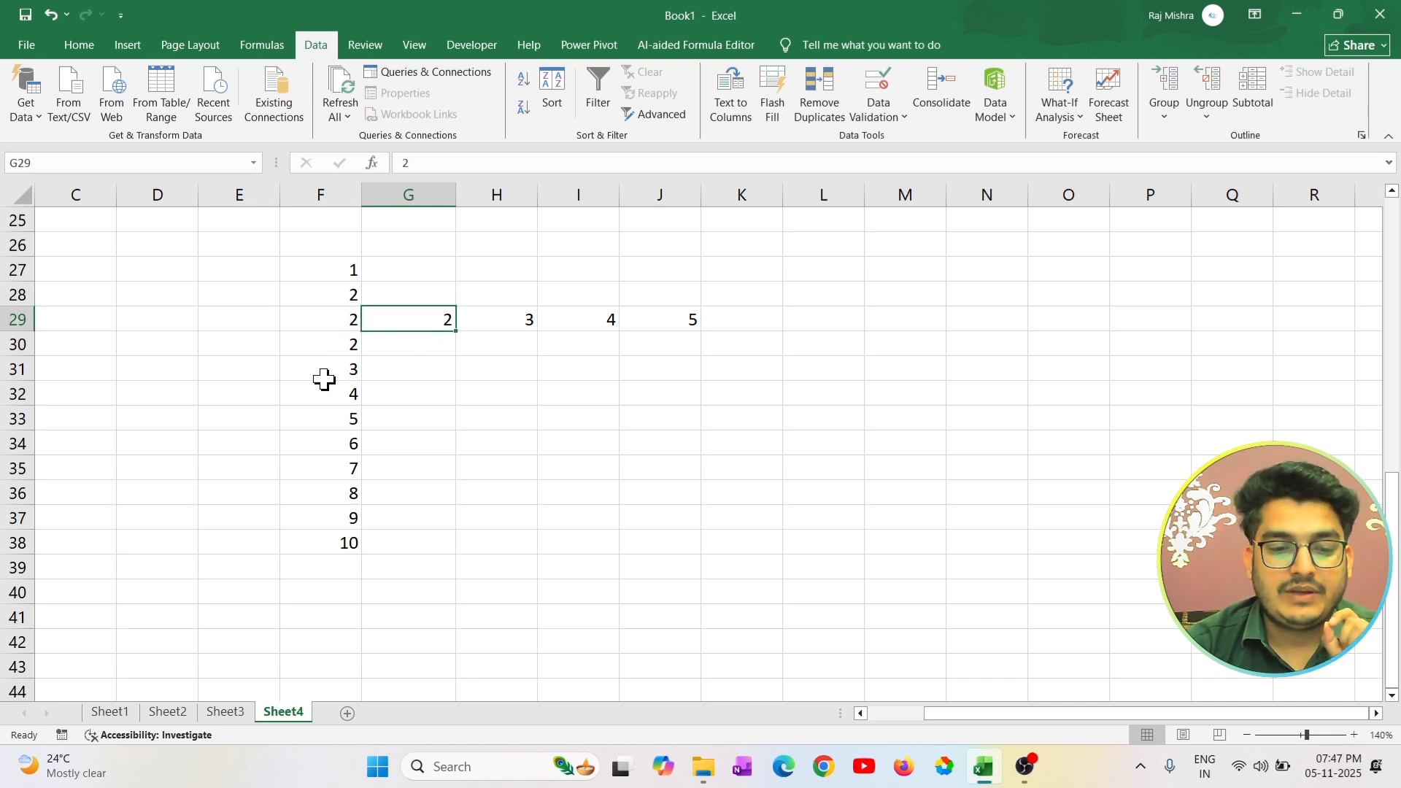
pyautogui.click(413, 369)
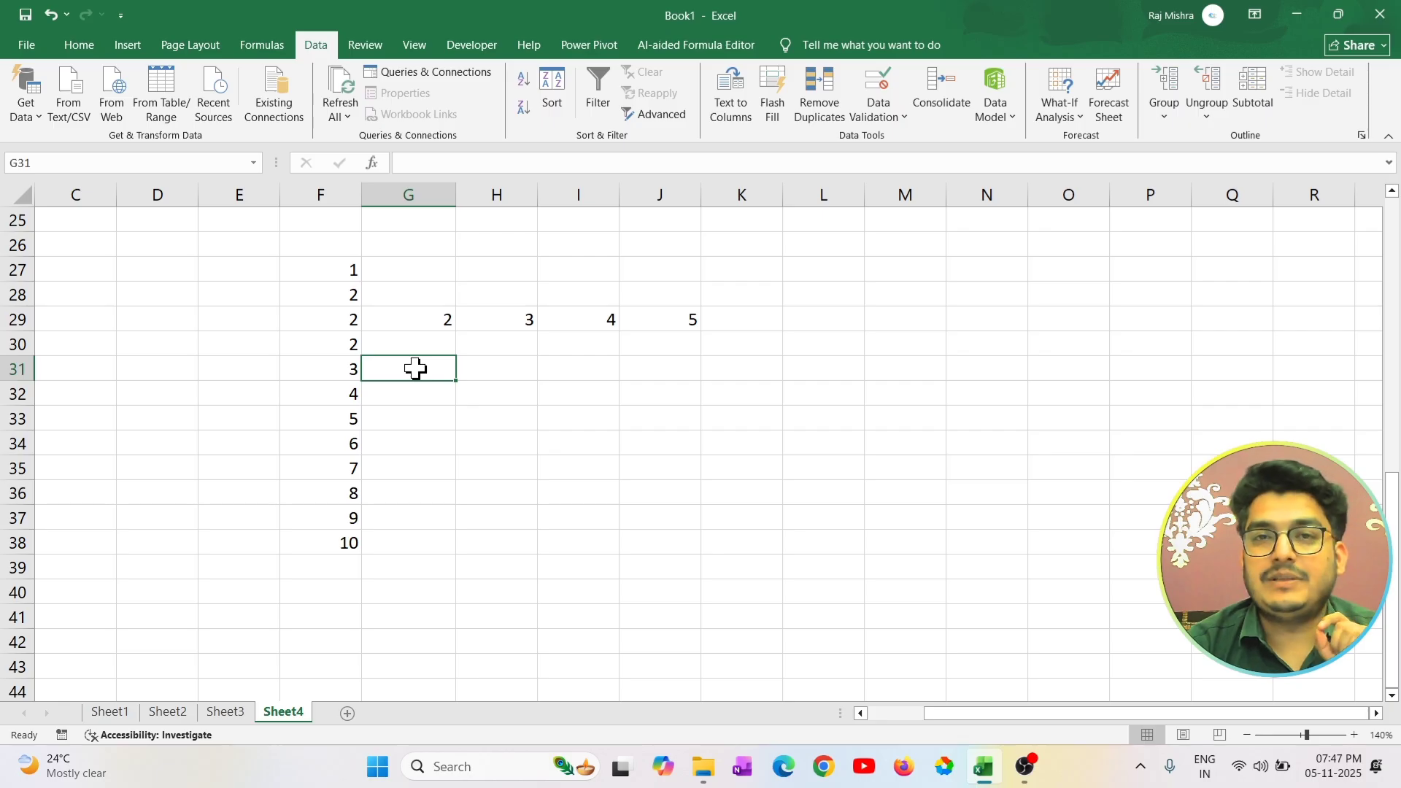
# Create a two-variable data table over F29:J38 with F27 as the row input cell and F28 as the column input cell.
pyautogui.moveTo(345, 323); pyautogui.dragTo(679, 551)
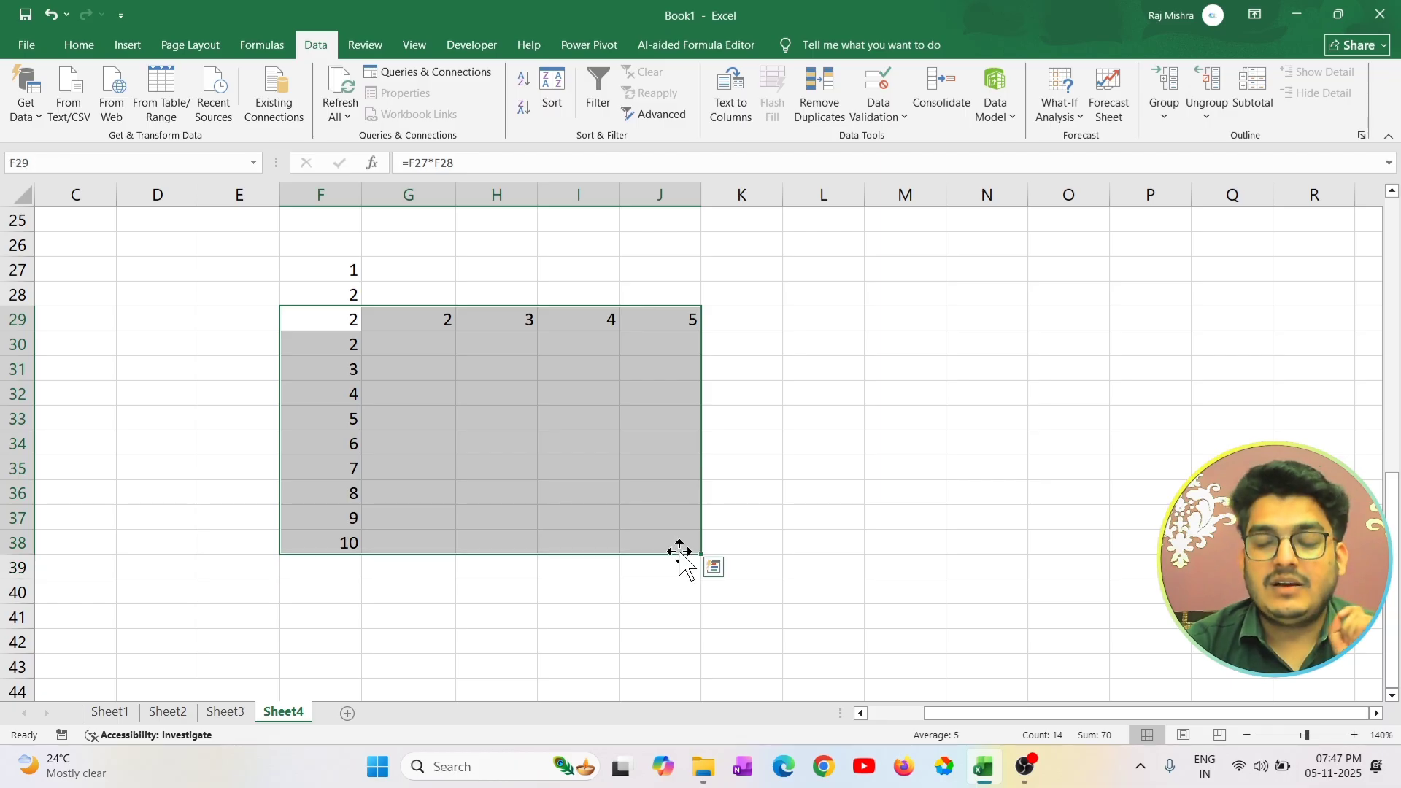
pyautogui.click(1058, 117)
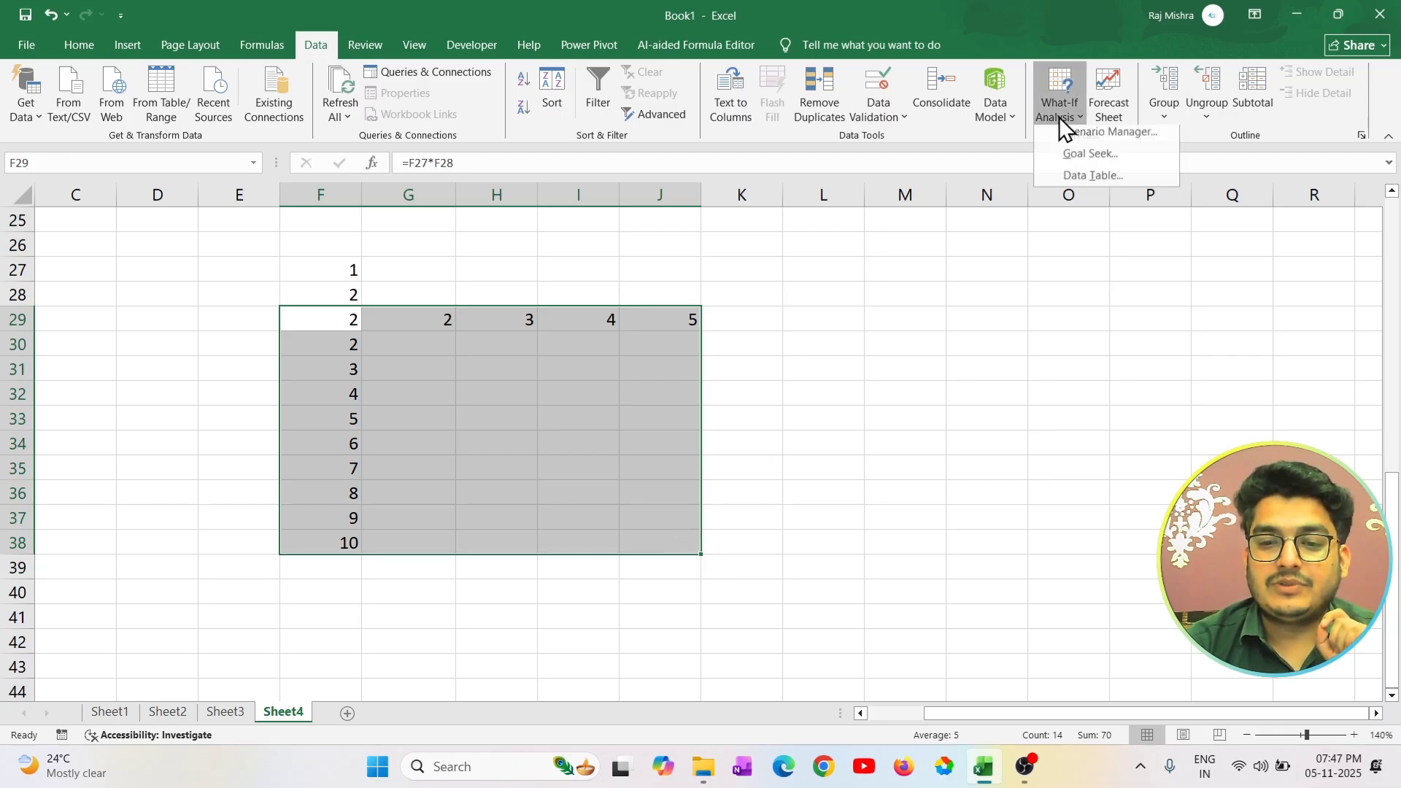
pyautogui.click(1088, 179)
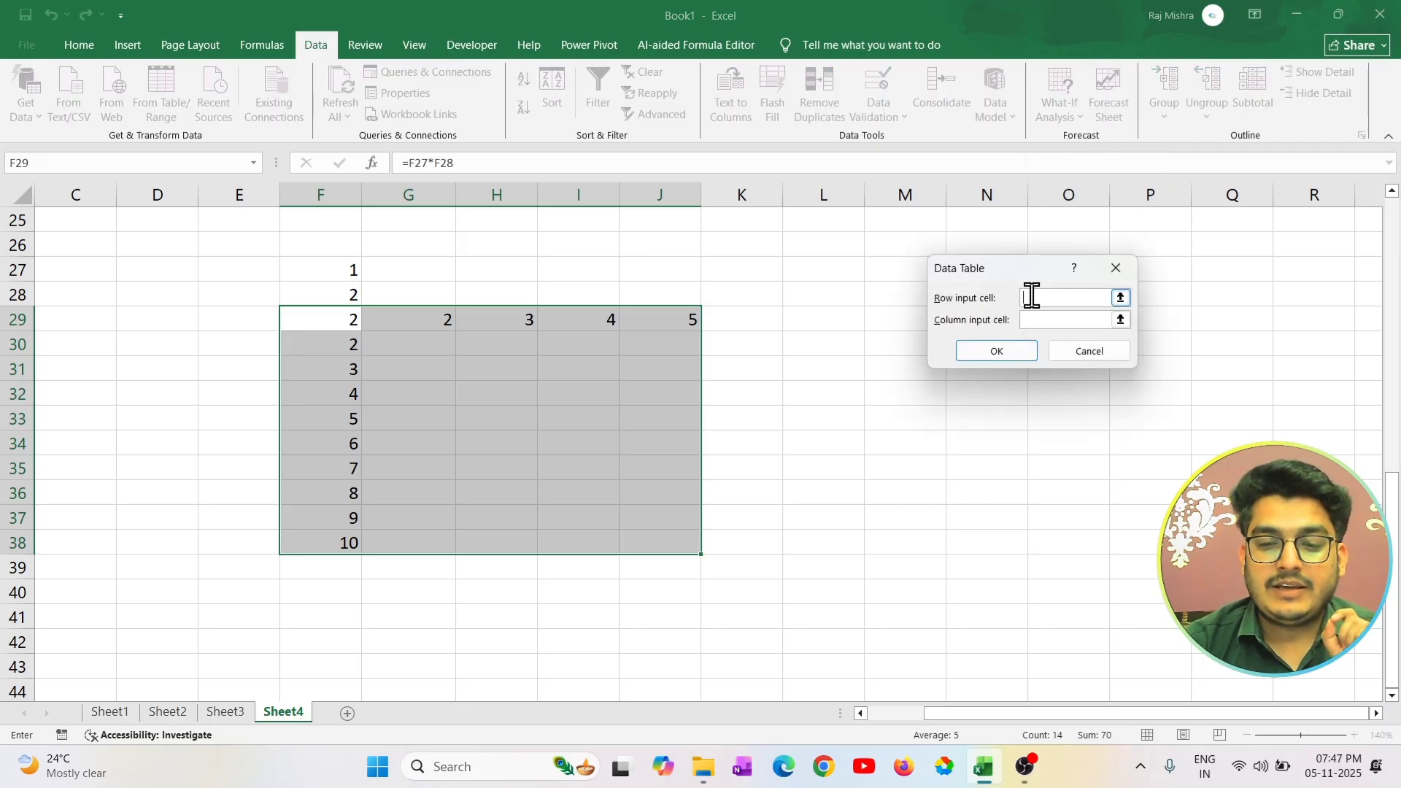
pyautogui.click(334, 267)
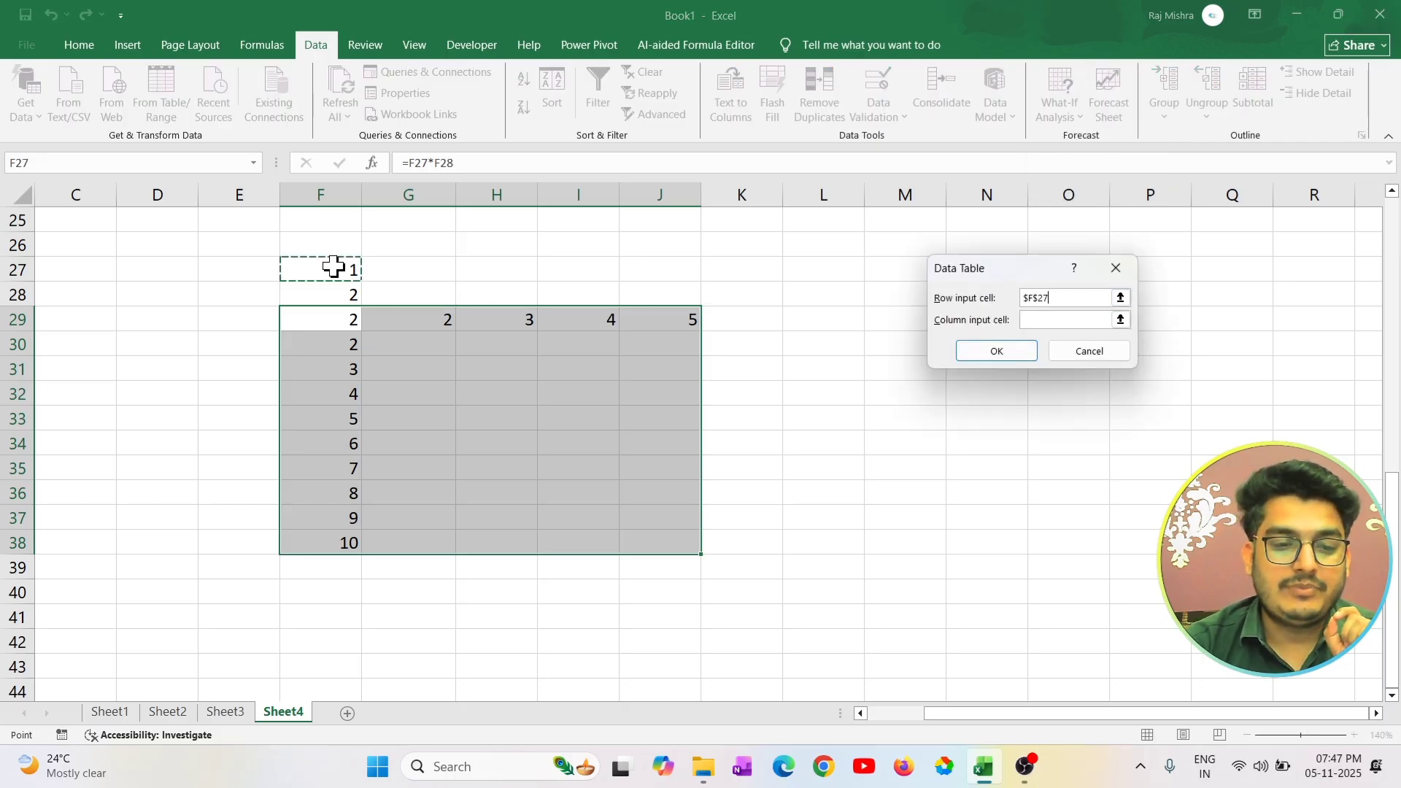
pyautogui.click(1055, 319)
pyautogui.click(311, 296)
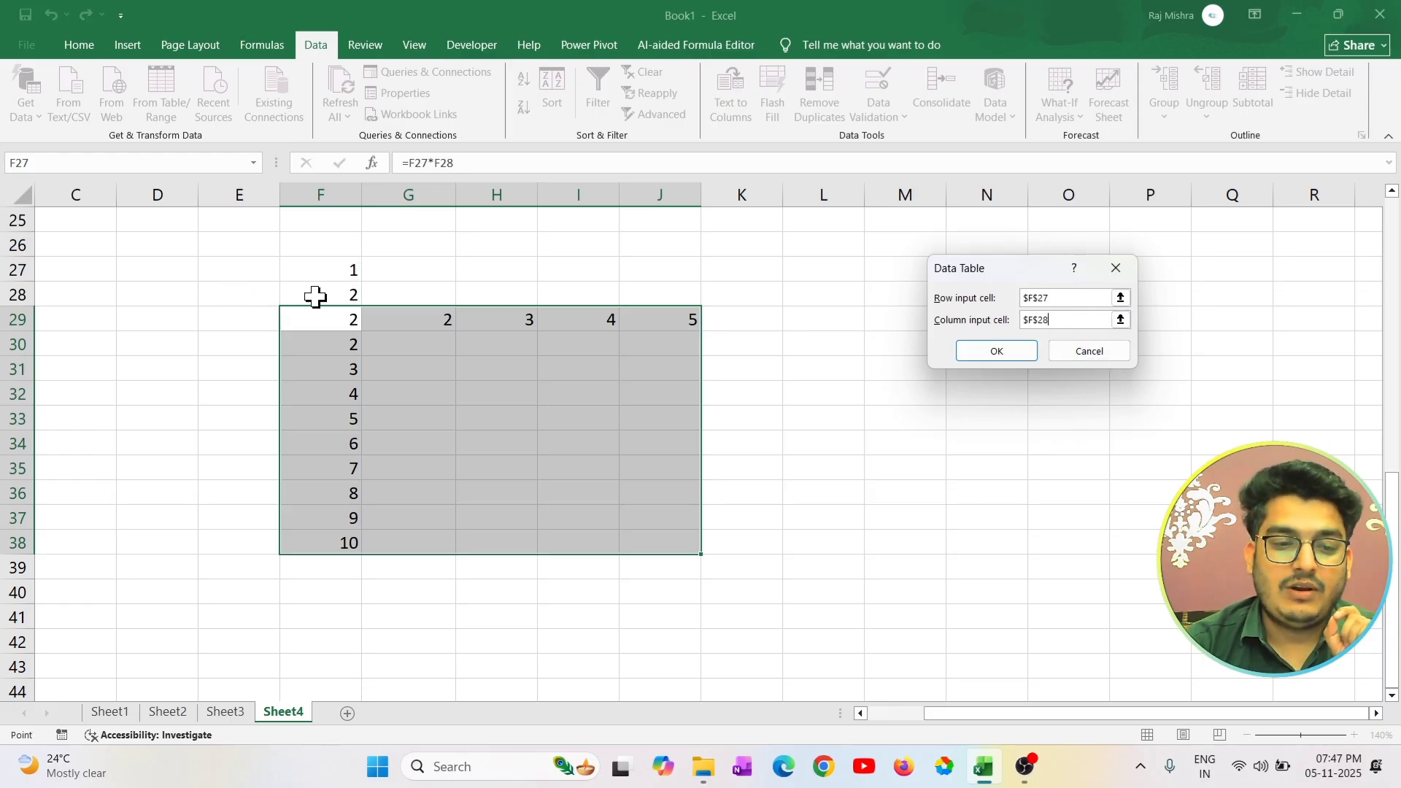
pyautogui.click(1006, 350)
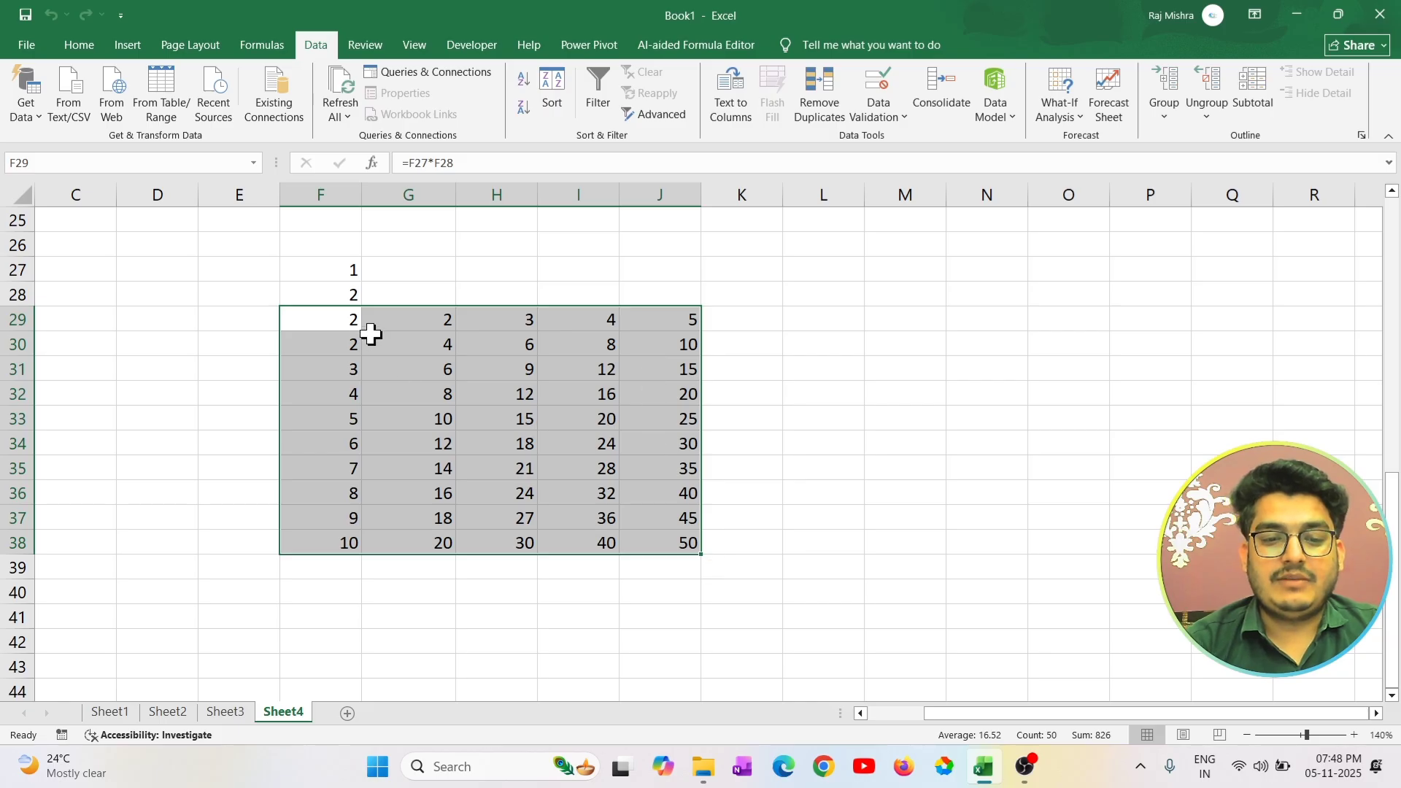
# Examine the formula behind the data table results and try to erase it from the single cell H33.
pyautogui.click(446, 348)
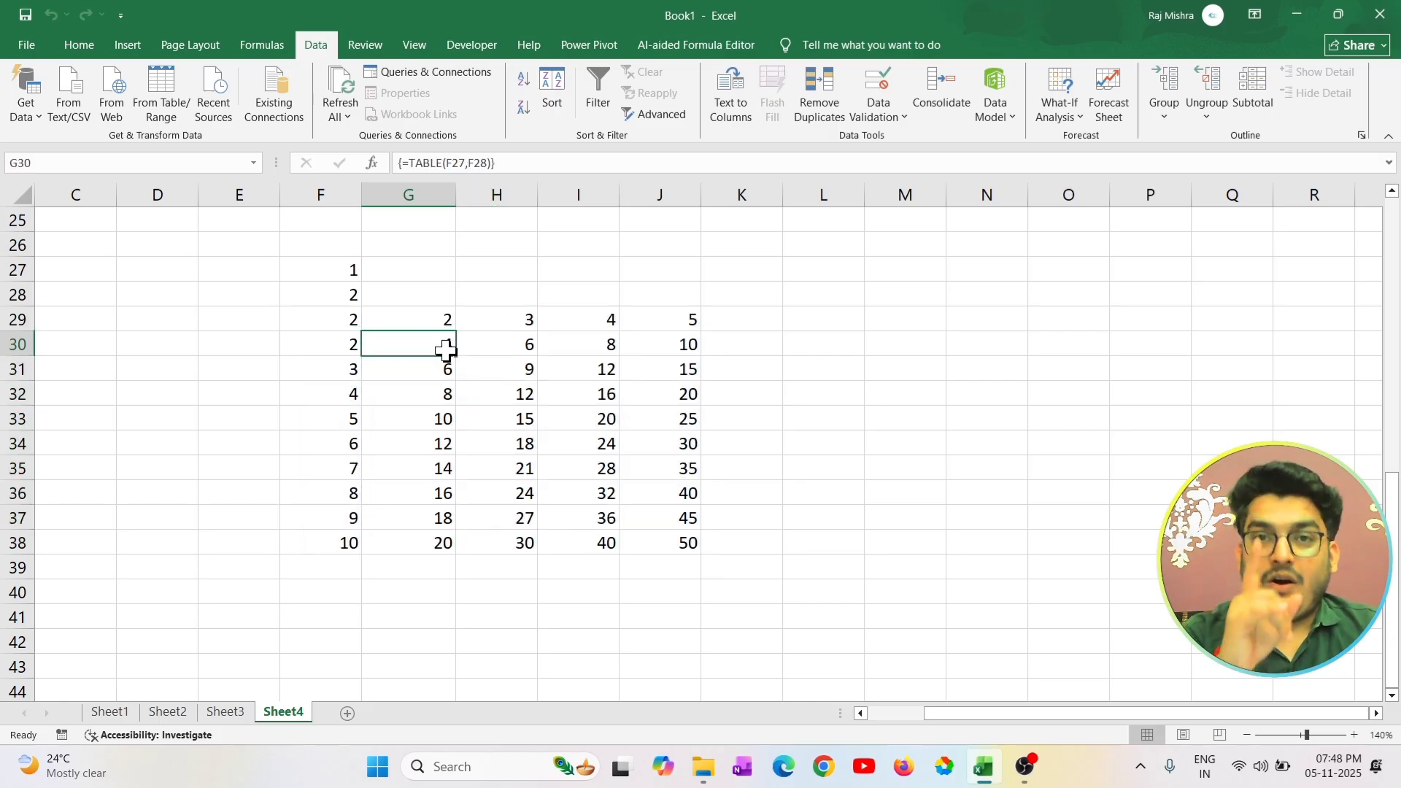
pyautogui.click(467, 416)
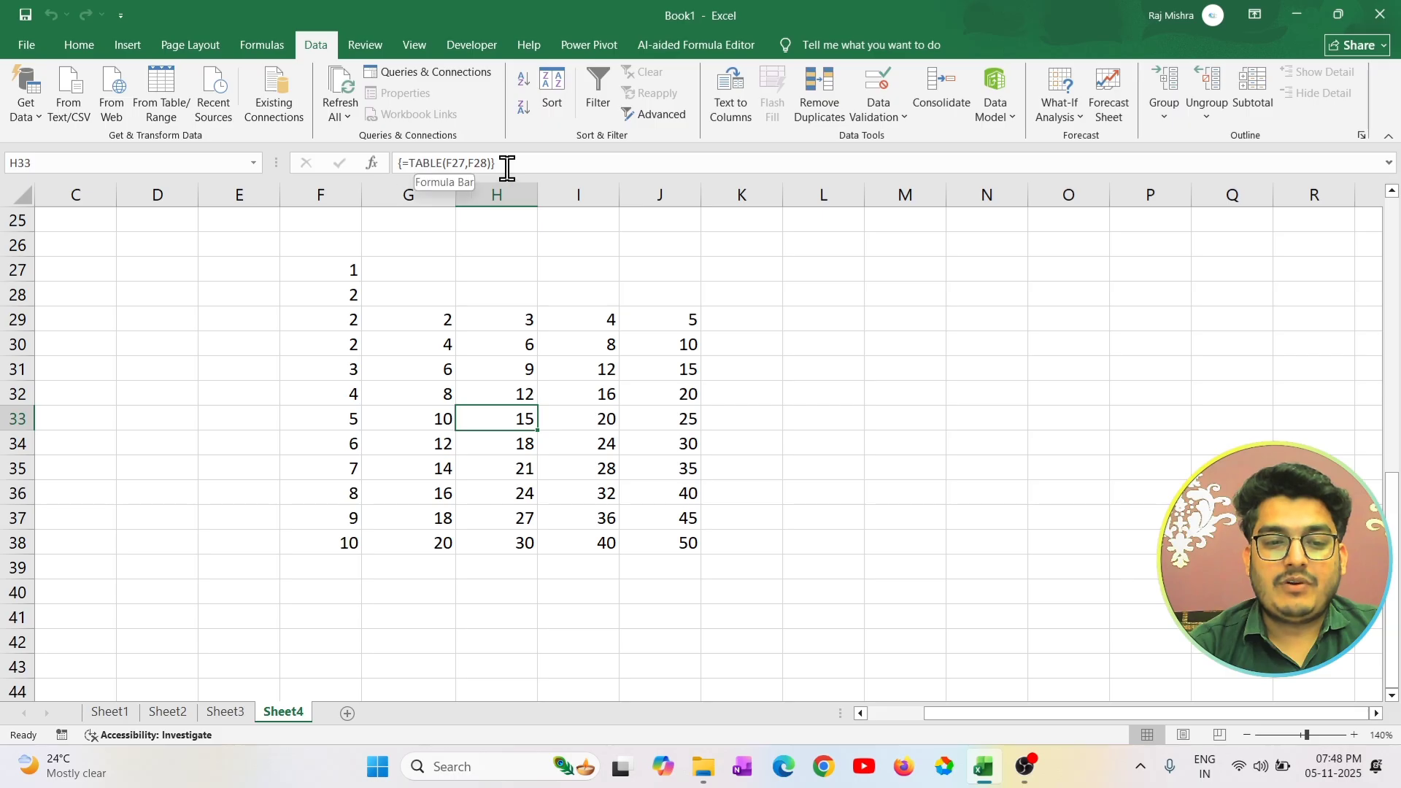
pyautogui.doubleClick(512, 418)
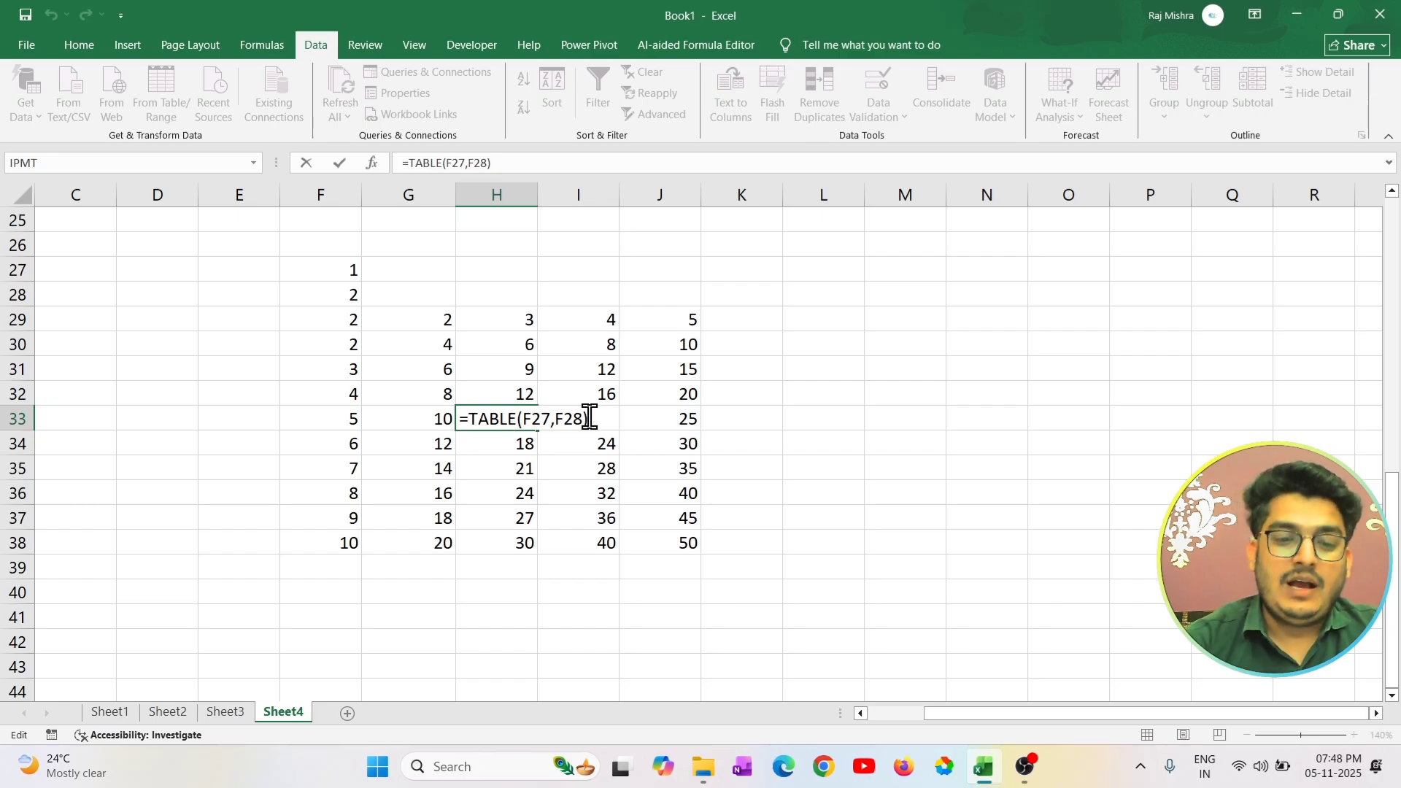
pyautogui.moveTo(588, 418); pyautogui.dragTo(487, 413)
pyautogui.press('BackSpace')
pyautogui.press('BackSpace')
pyautogui.press('BackSpace')
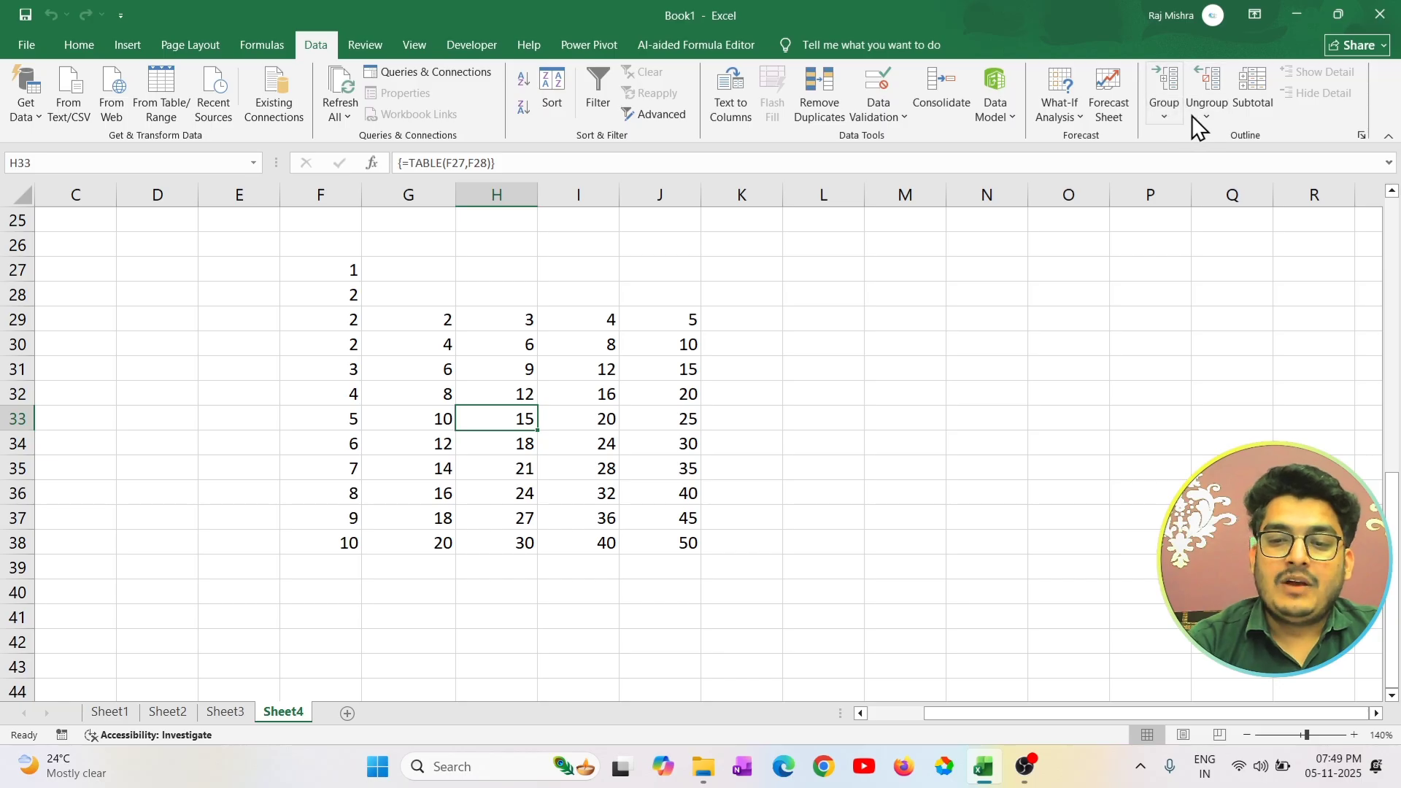
pyautogui.click(831, 372)
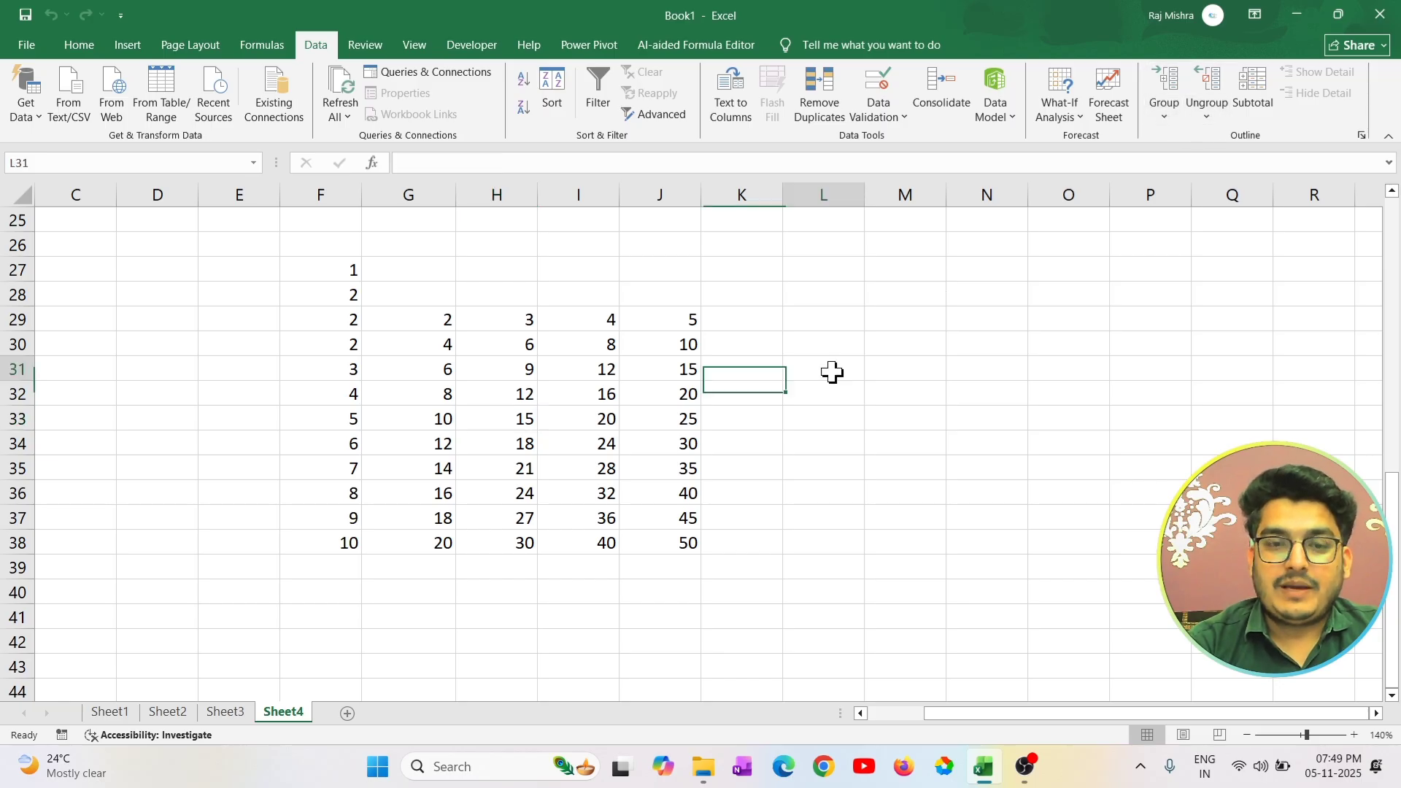
# Group columns G to I of the data table using the Columns option.
pyautogui.click(437, 318)
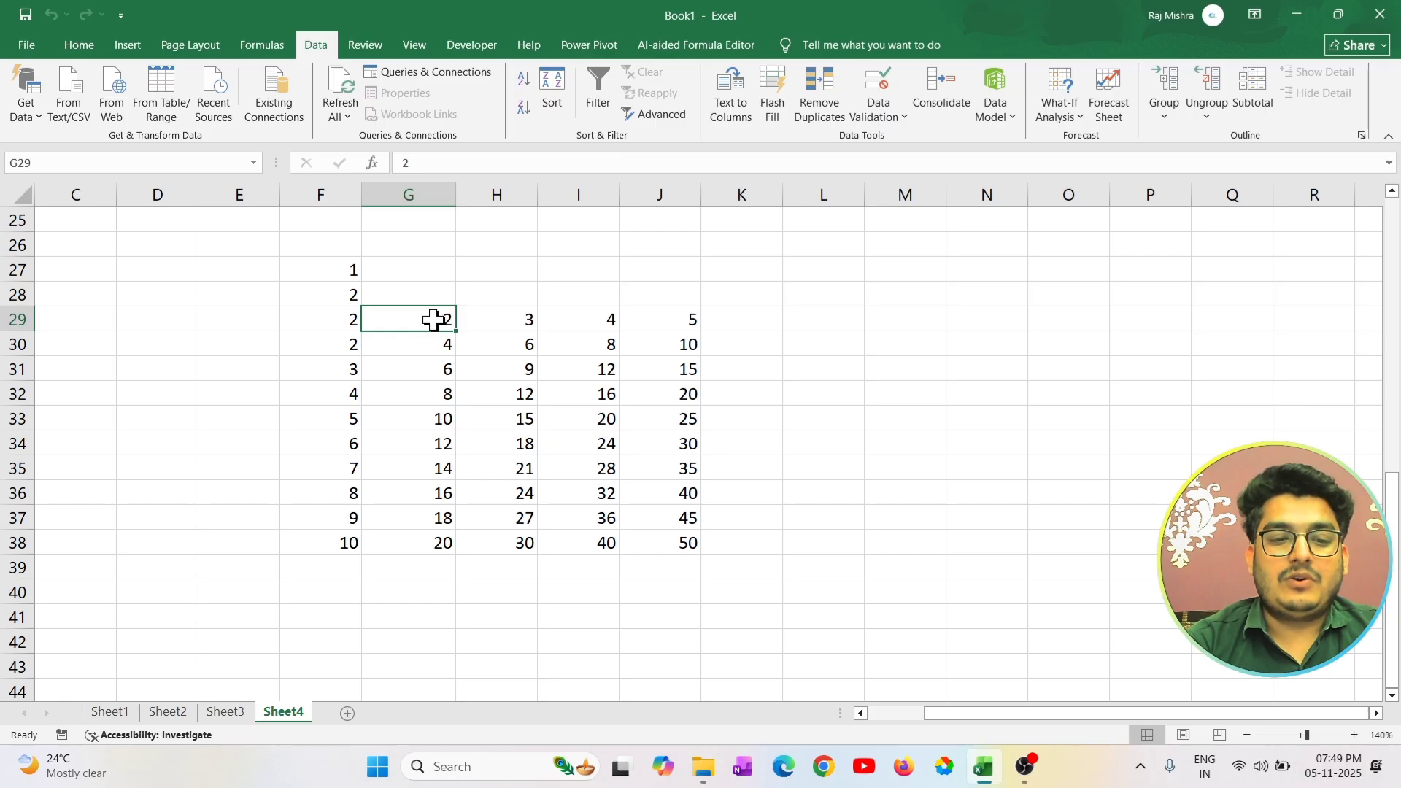
pyautogui.moveTo(410, 321); pyautogui.dragTo(608, 328)
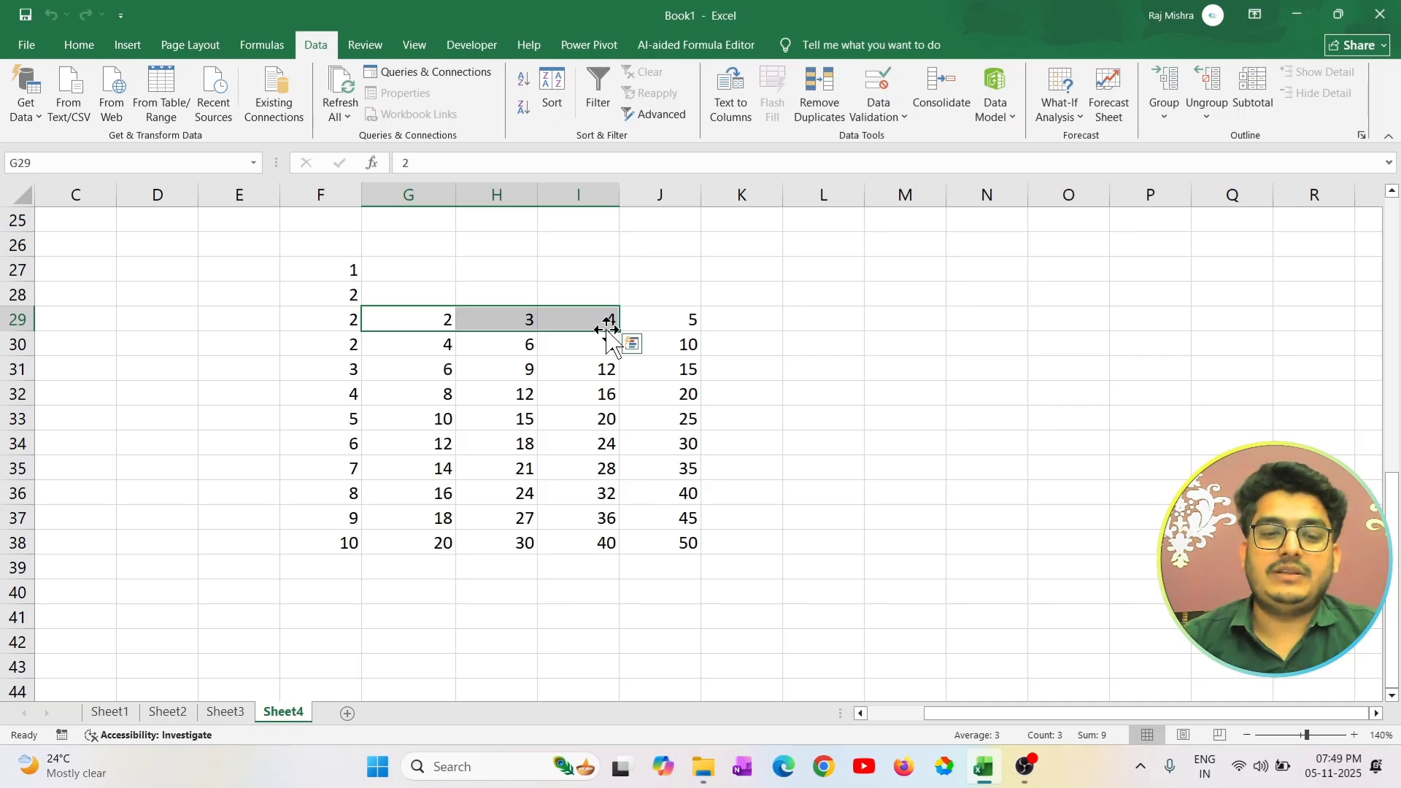
pyautogui.click(1170, 109)
pyautogui.click(1195, 142)
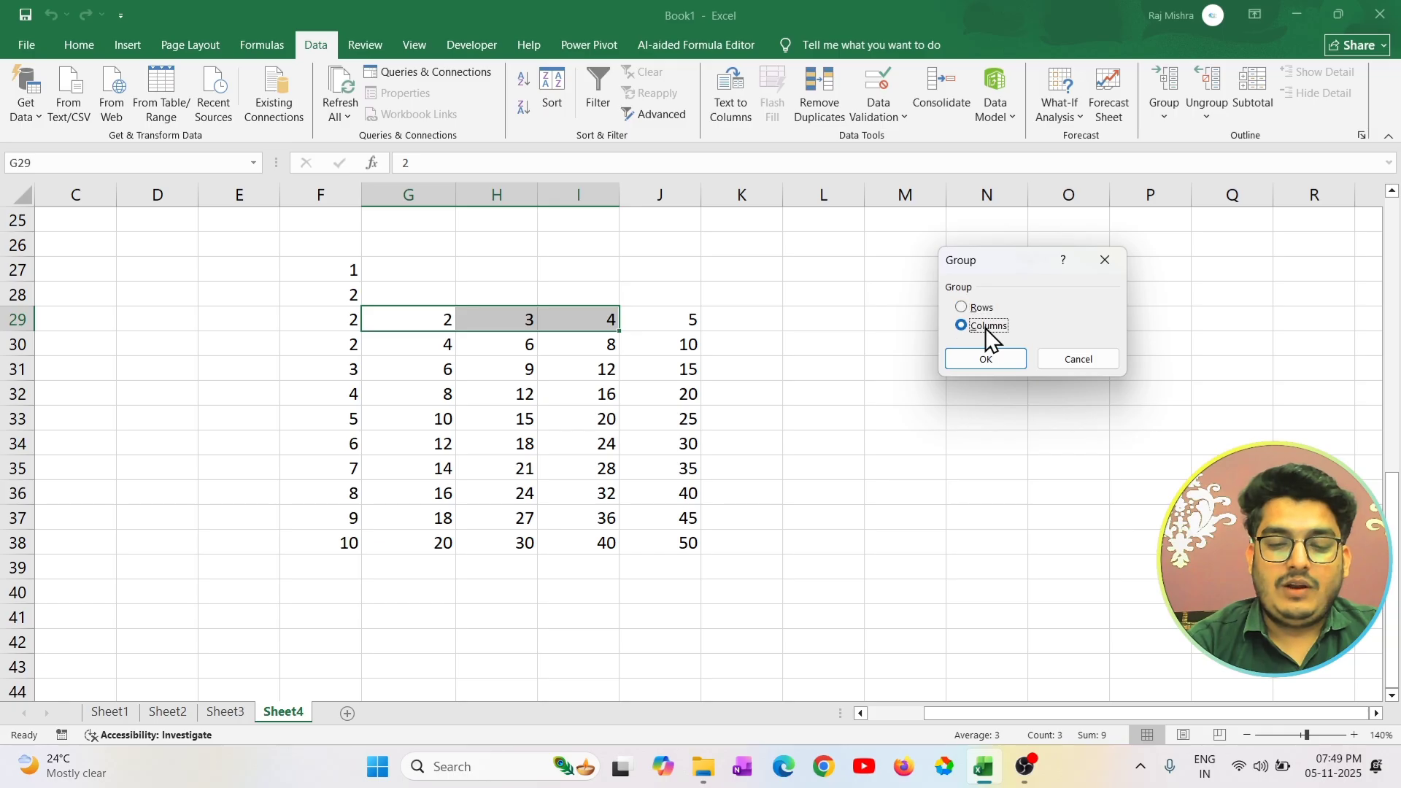
pyautogui.click(985, 359)
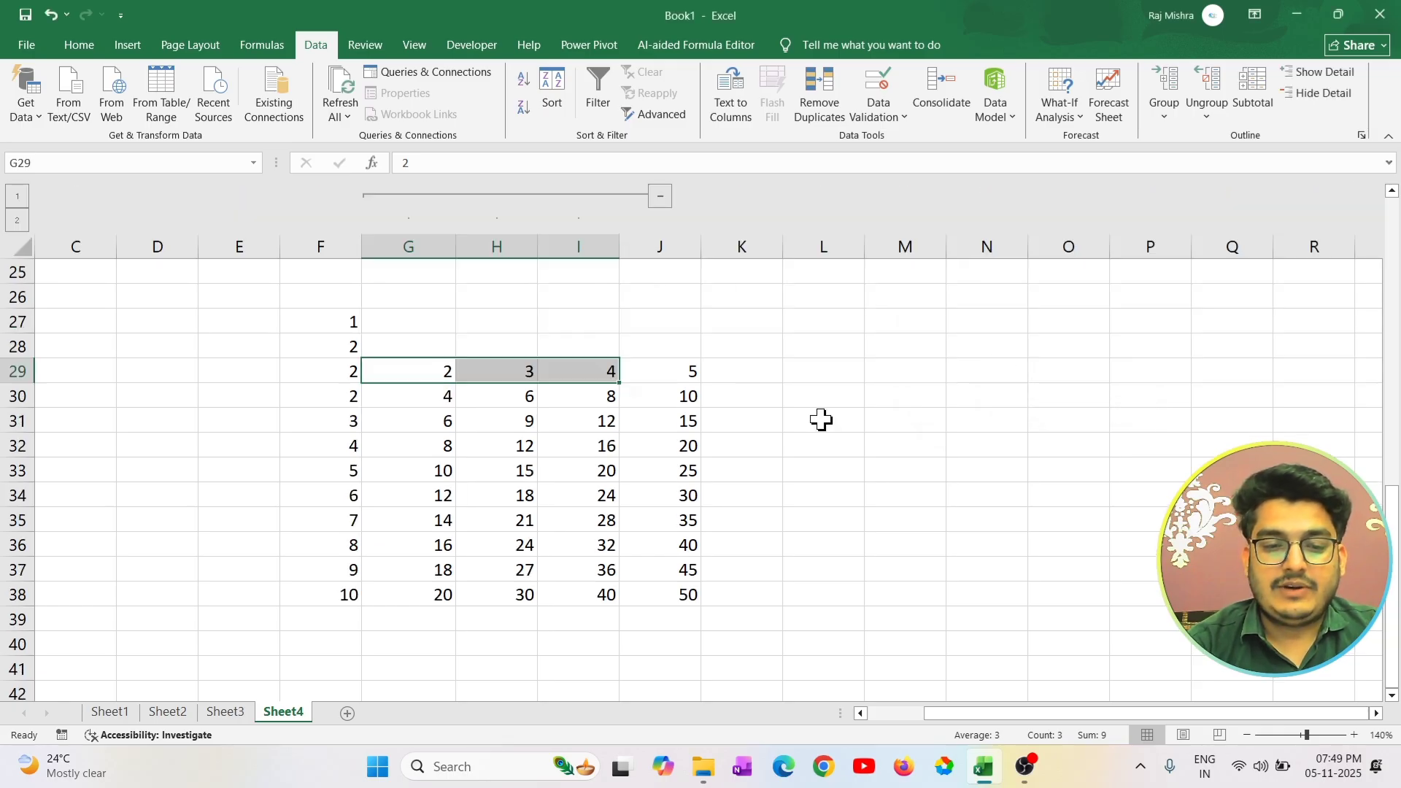
# Collapse the grouped columns G to I and expand them again.
pyautogui.click(754, 297)
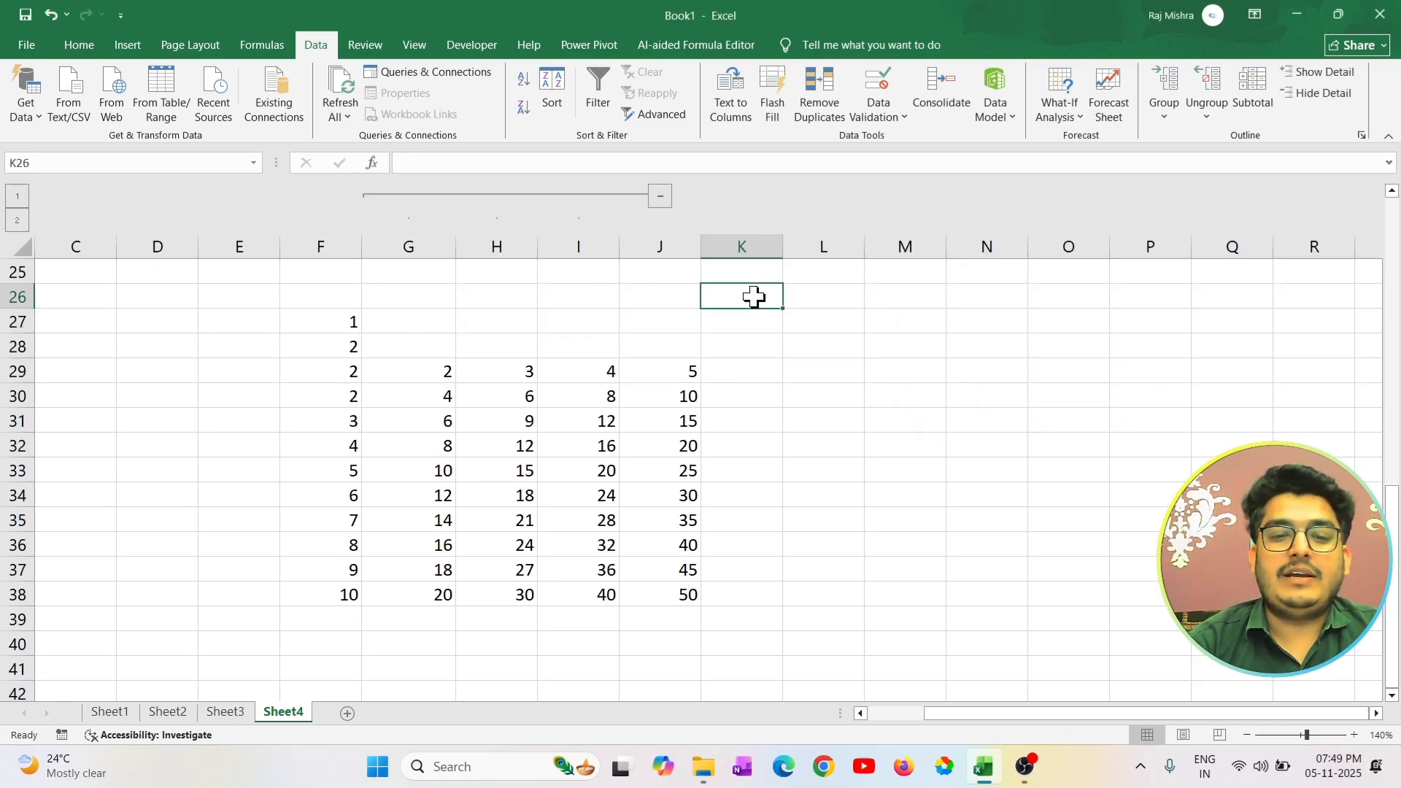
pyautogui.click(656, 196)
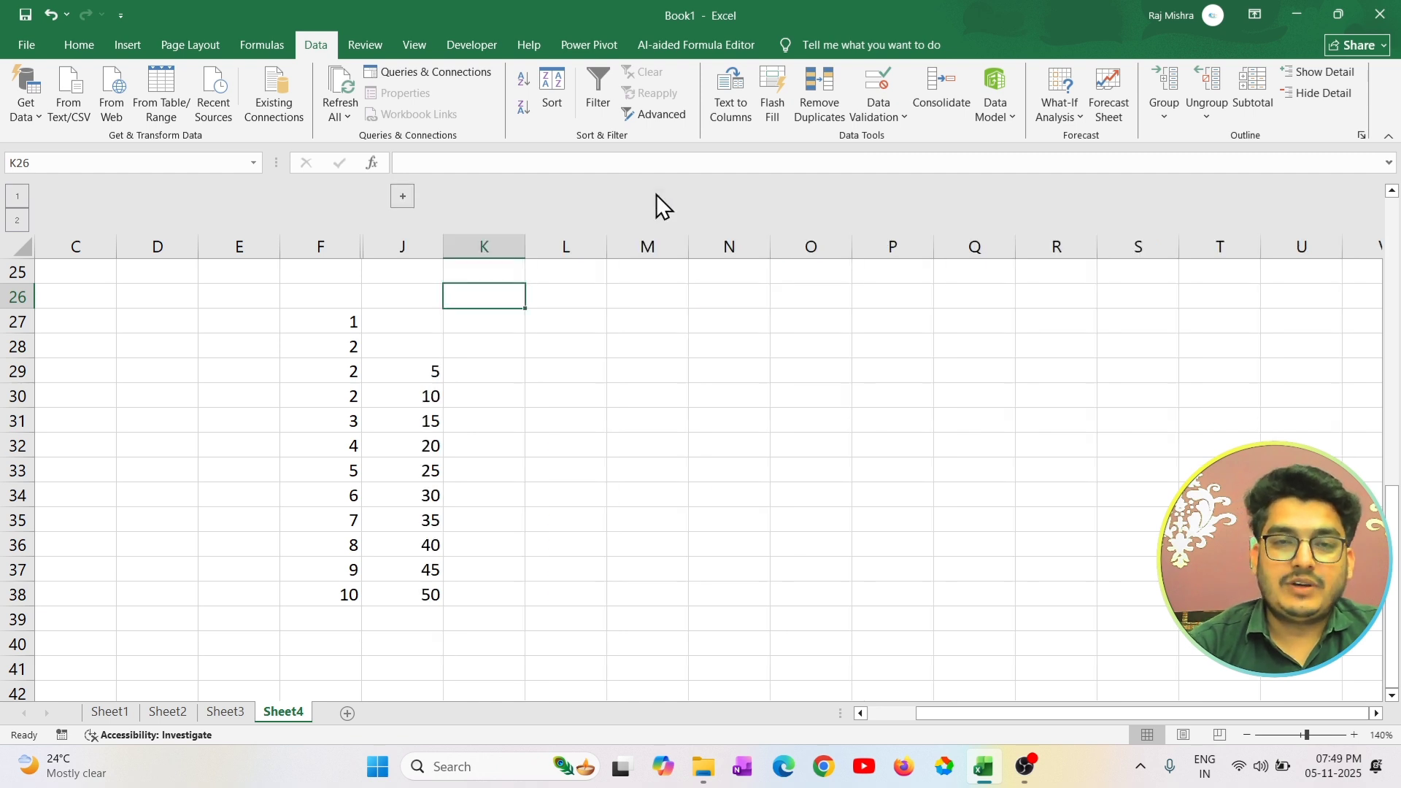
pyautogui.click(402, 196)
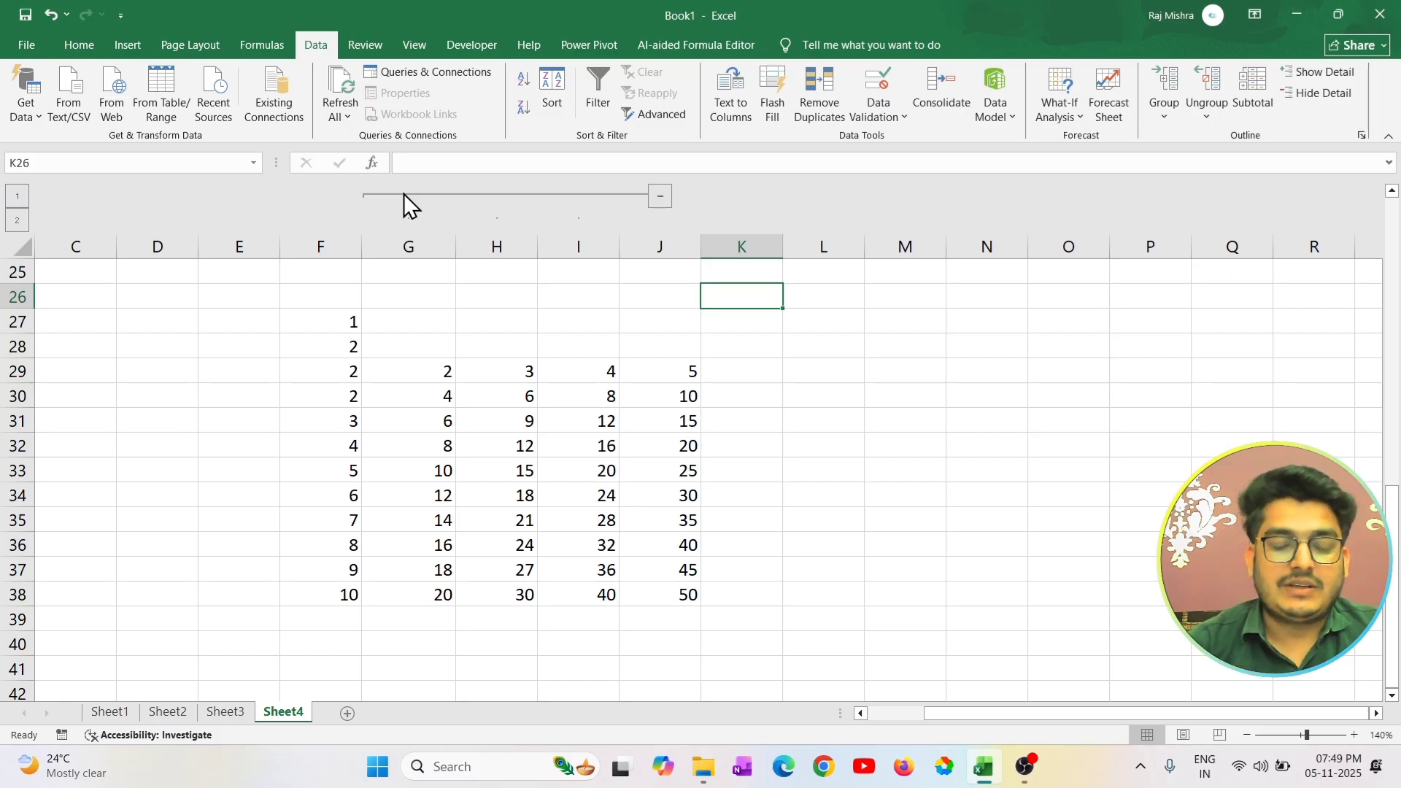
# Ungroup columns G to I using the Columns option.
pyautogui.click(416, 346)
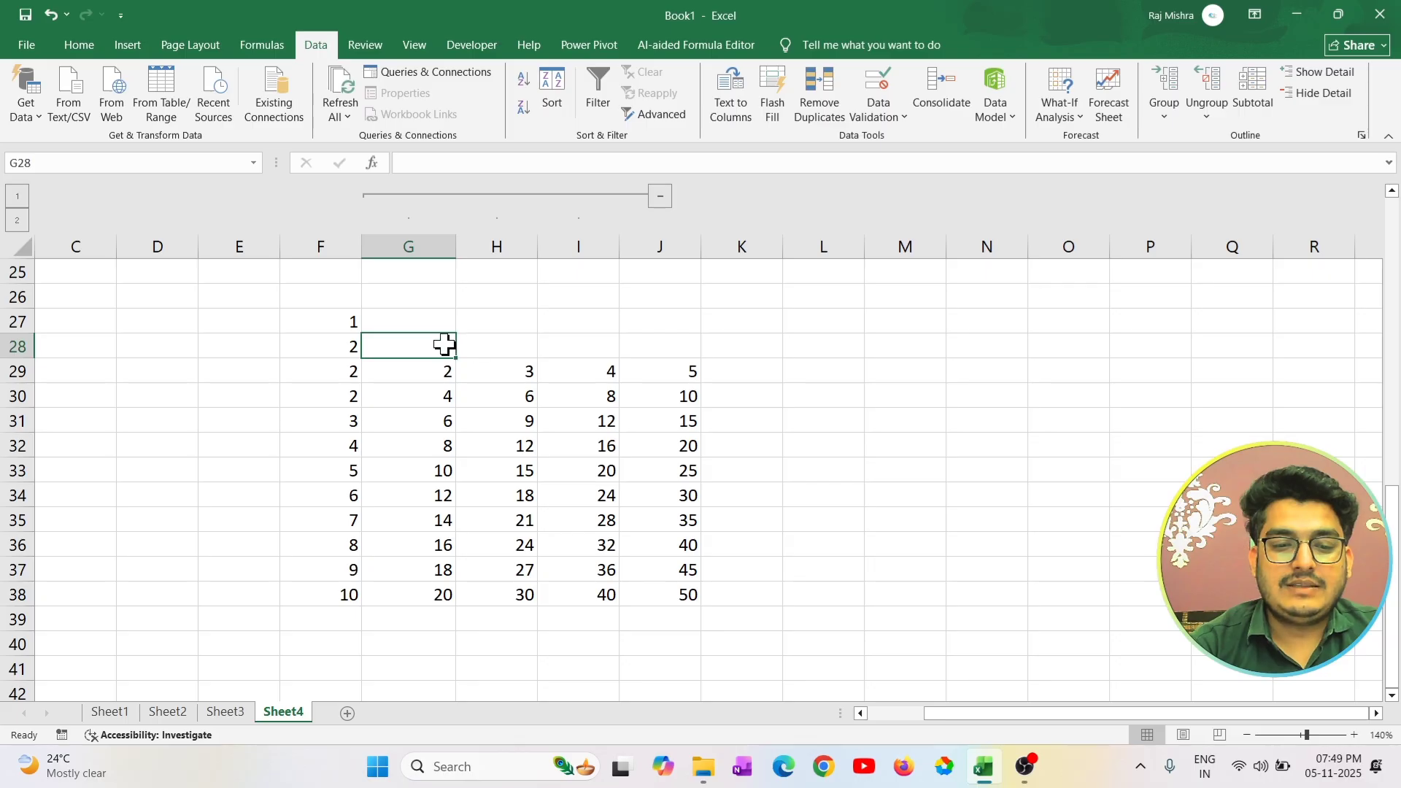
pyautogui.moveTo(445, 343); pyautogui.dragTo(608, 345)
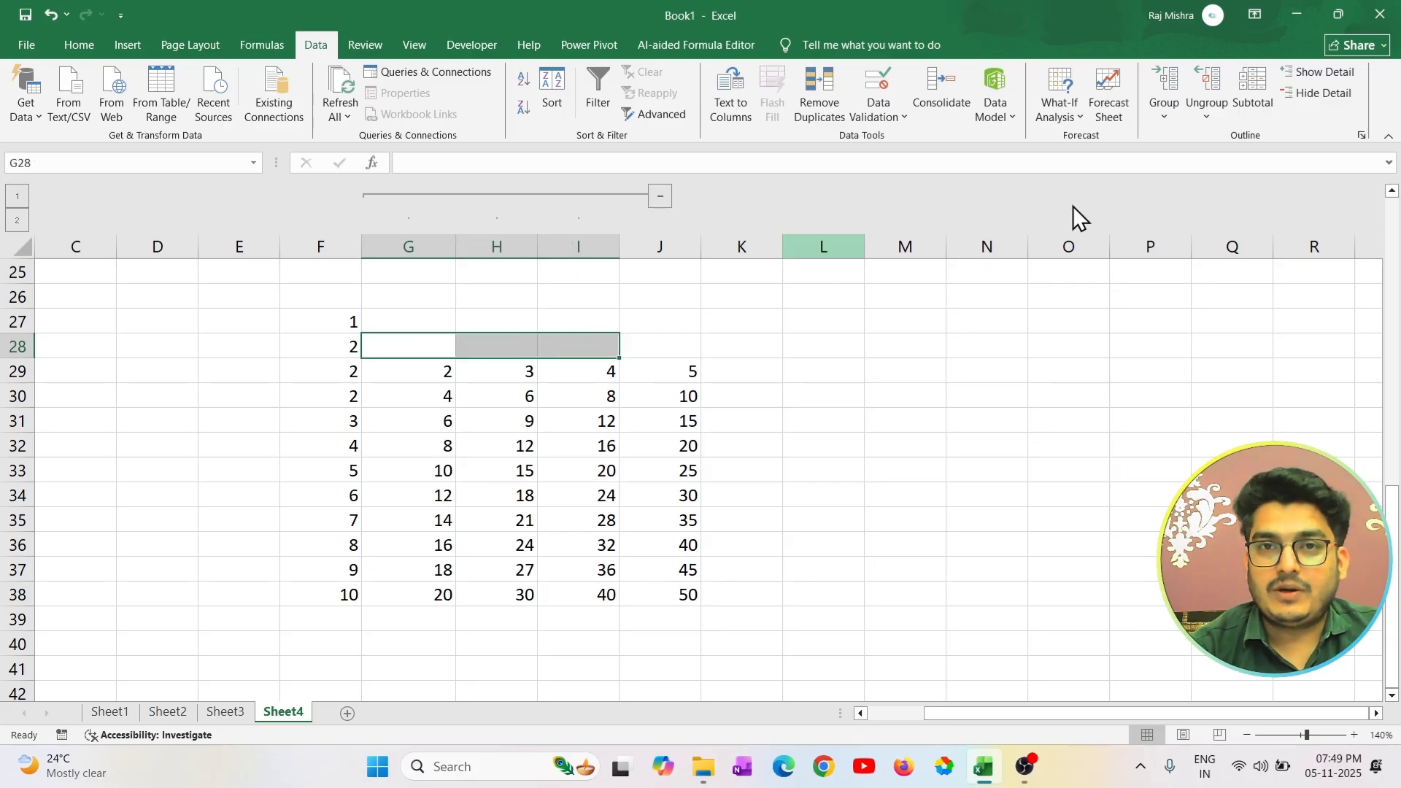
pyautogui.click(1170, 113)
pyautogui.click(1217, 111)
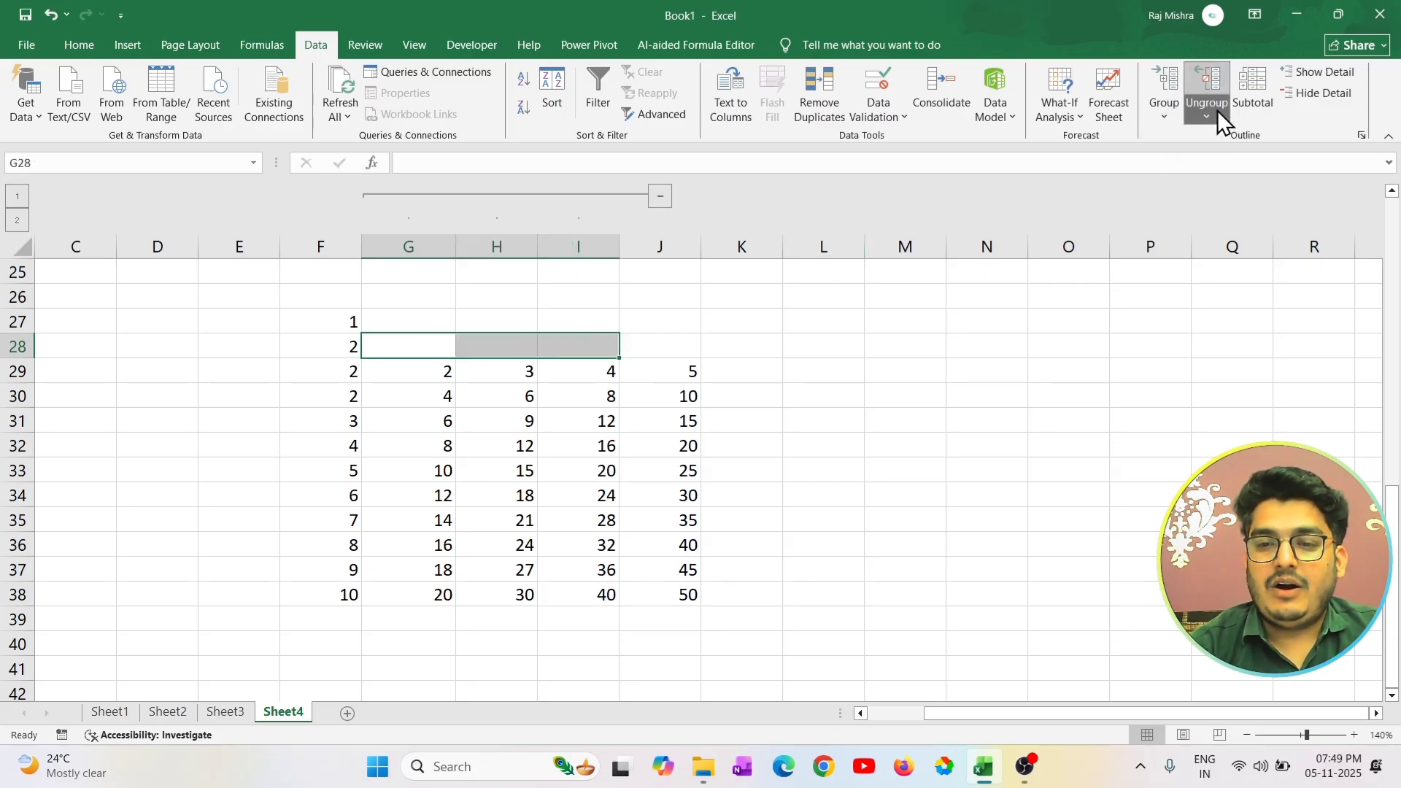
pyautogui.click(1218, 111)
pyautogui.click(1253, 140)
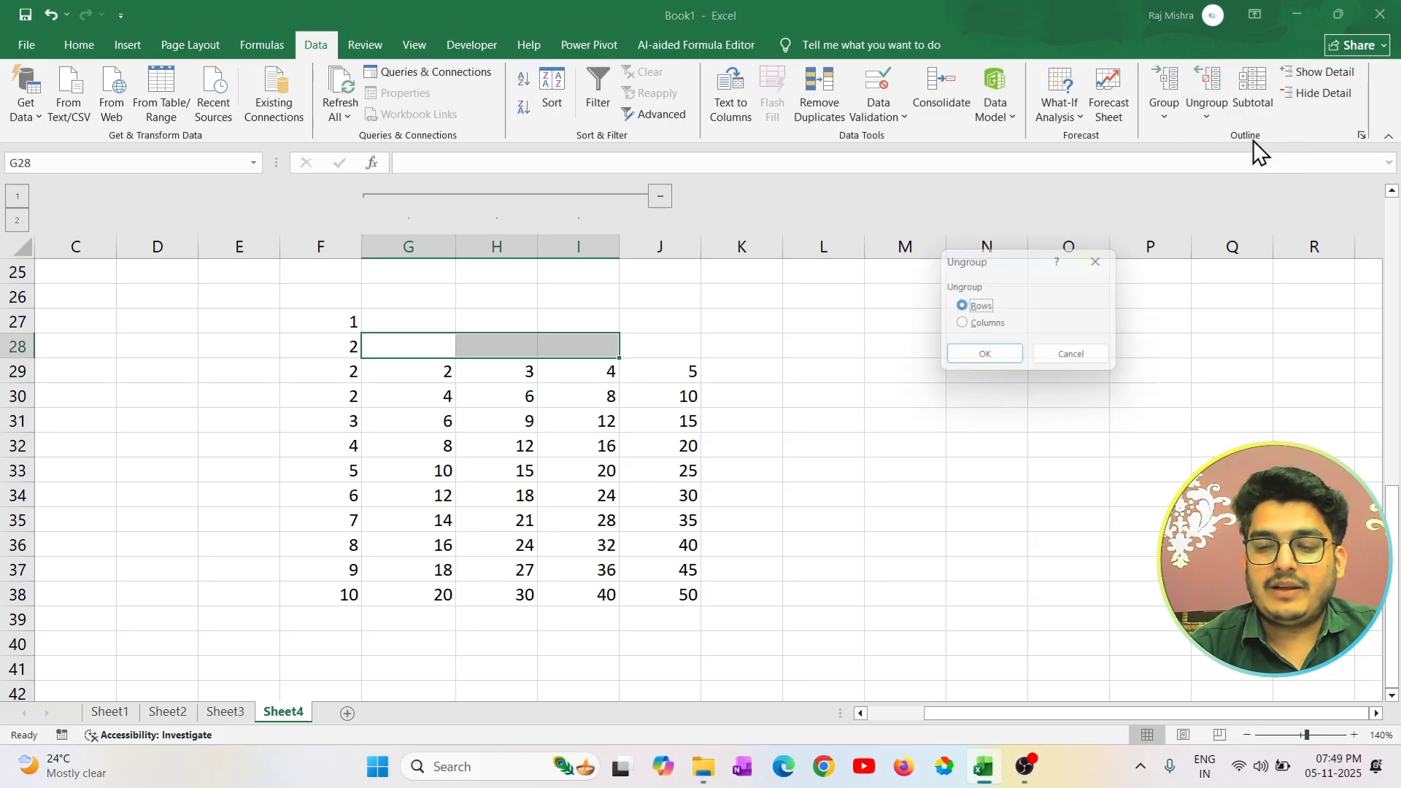
pyautogui.click(986, 358)
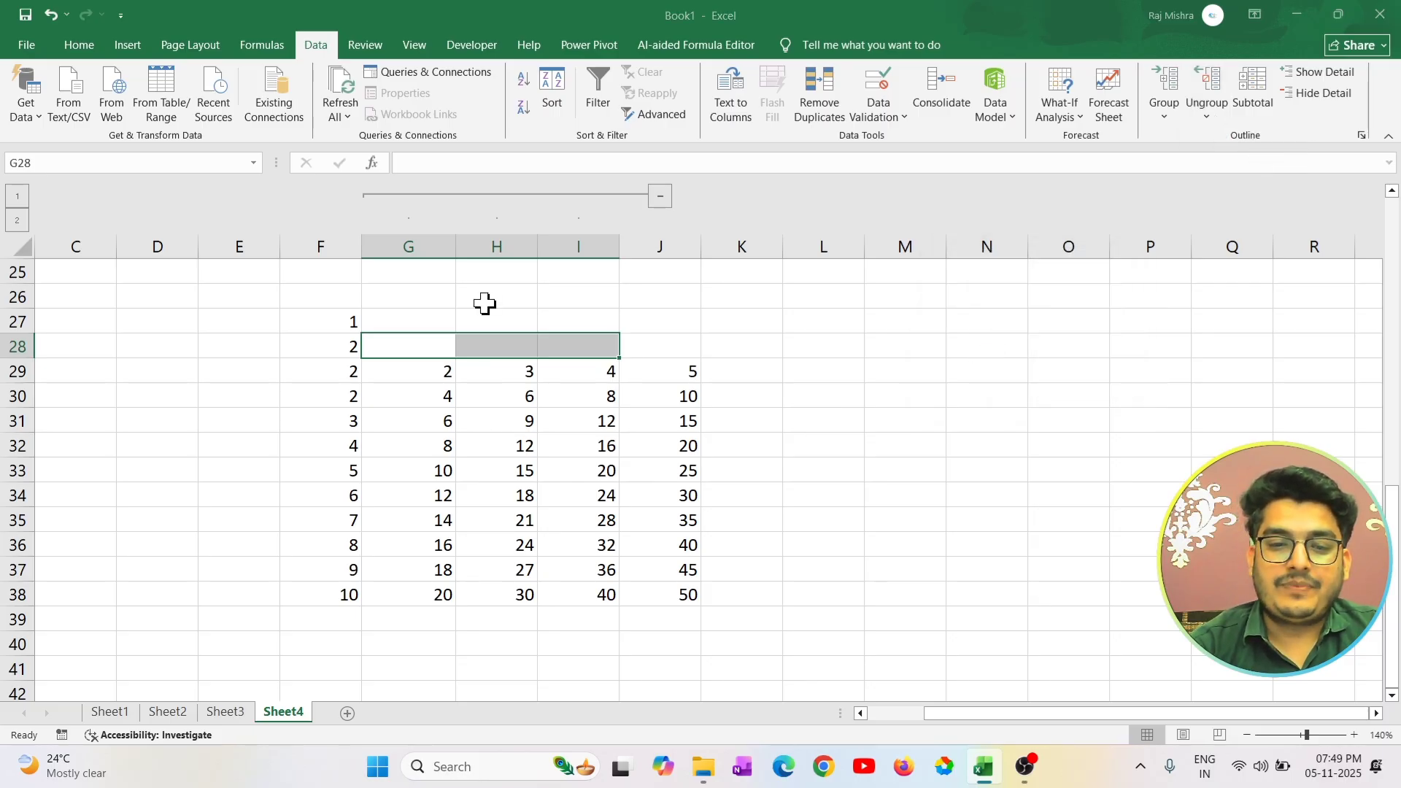
pyautogui.click(825, 402)
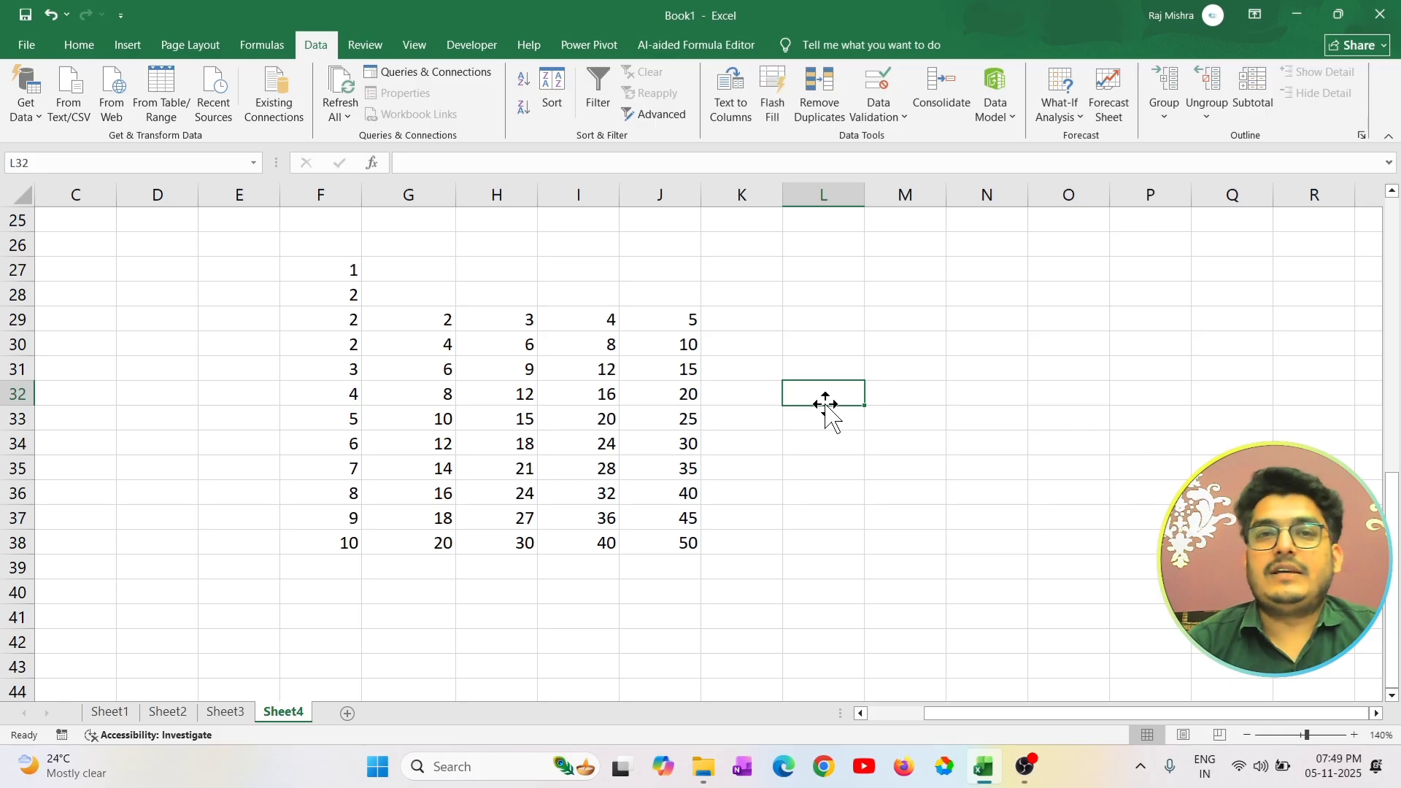